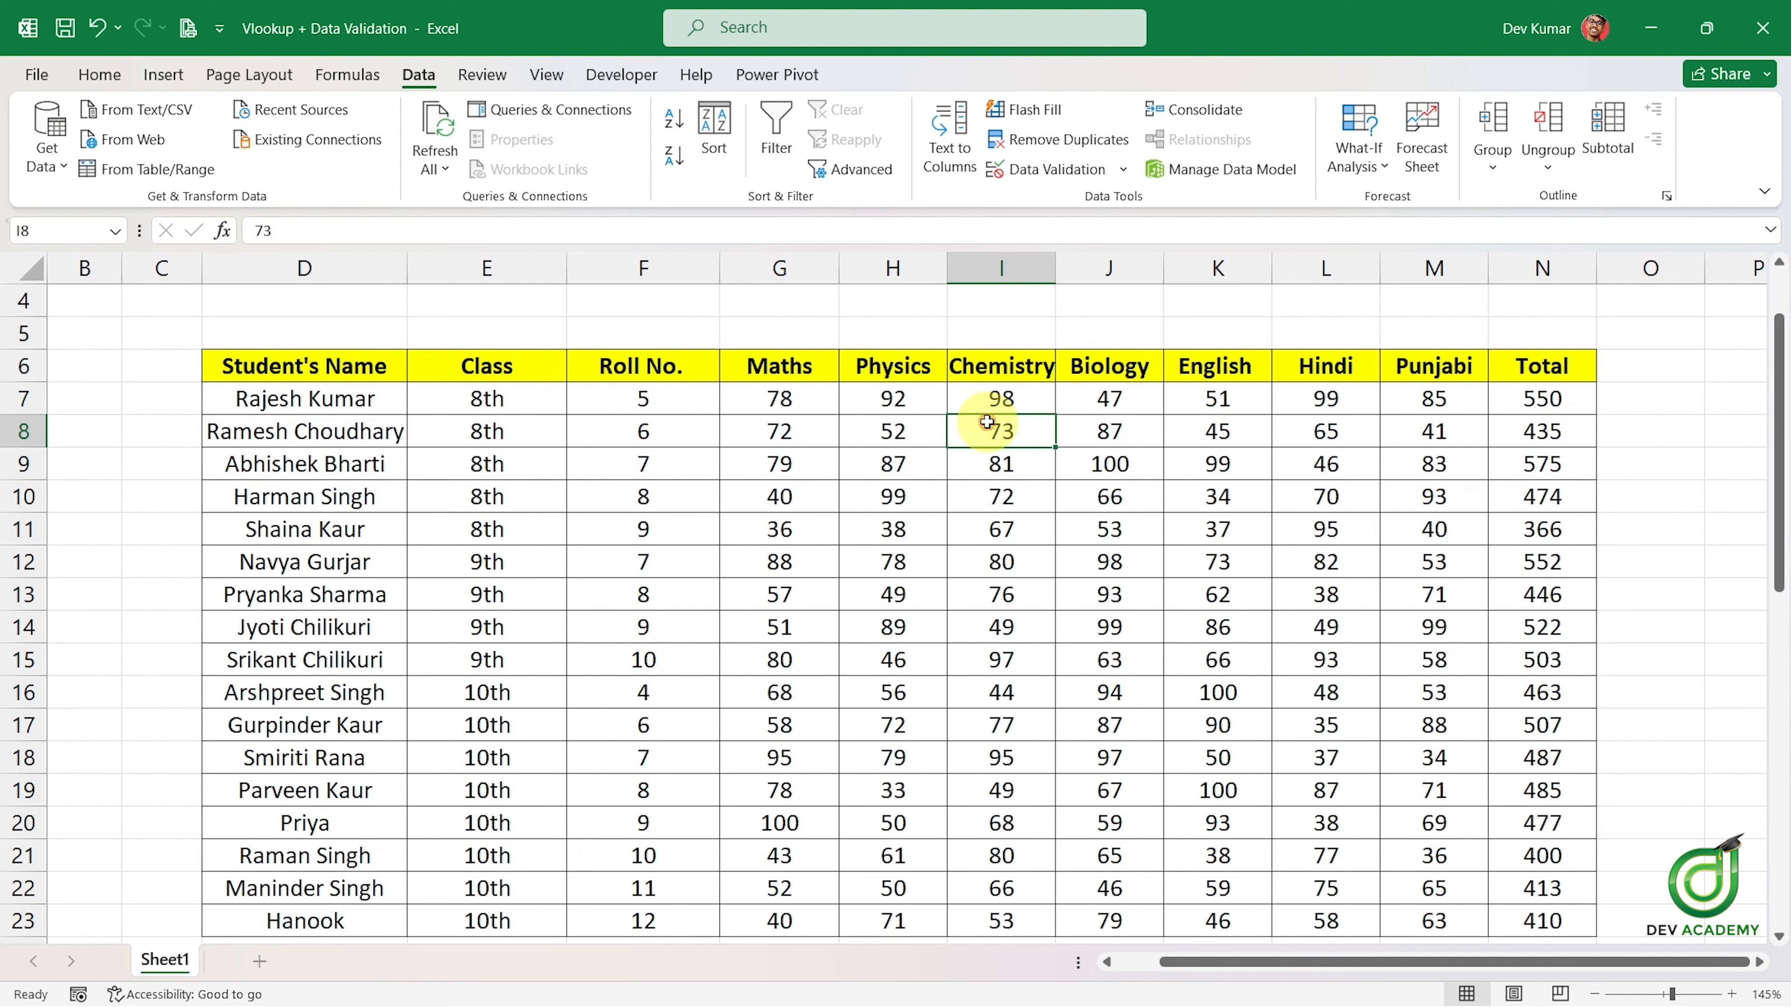
Look over the student marks table and the lookup section beneath it.
click(350, 431)
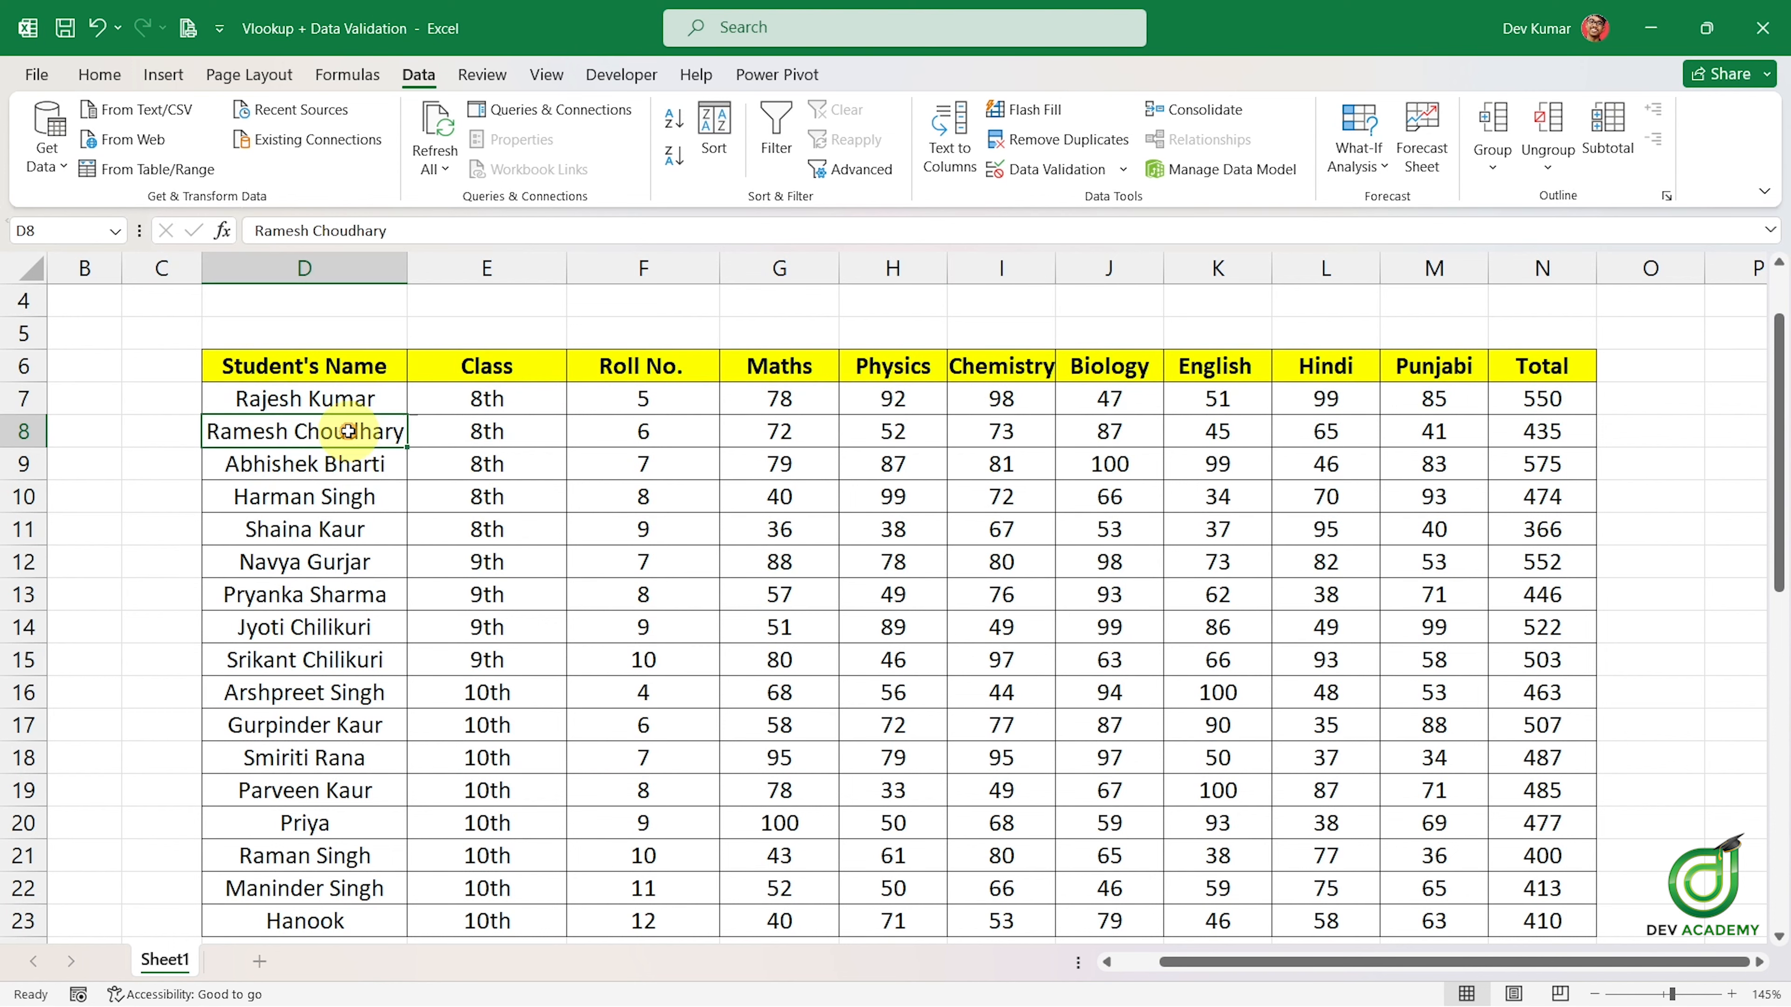
click(352, 500)
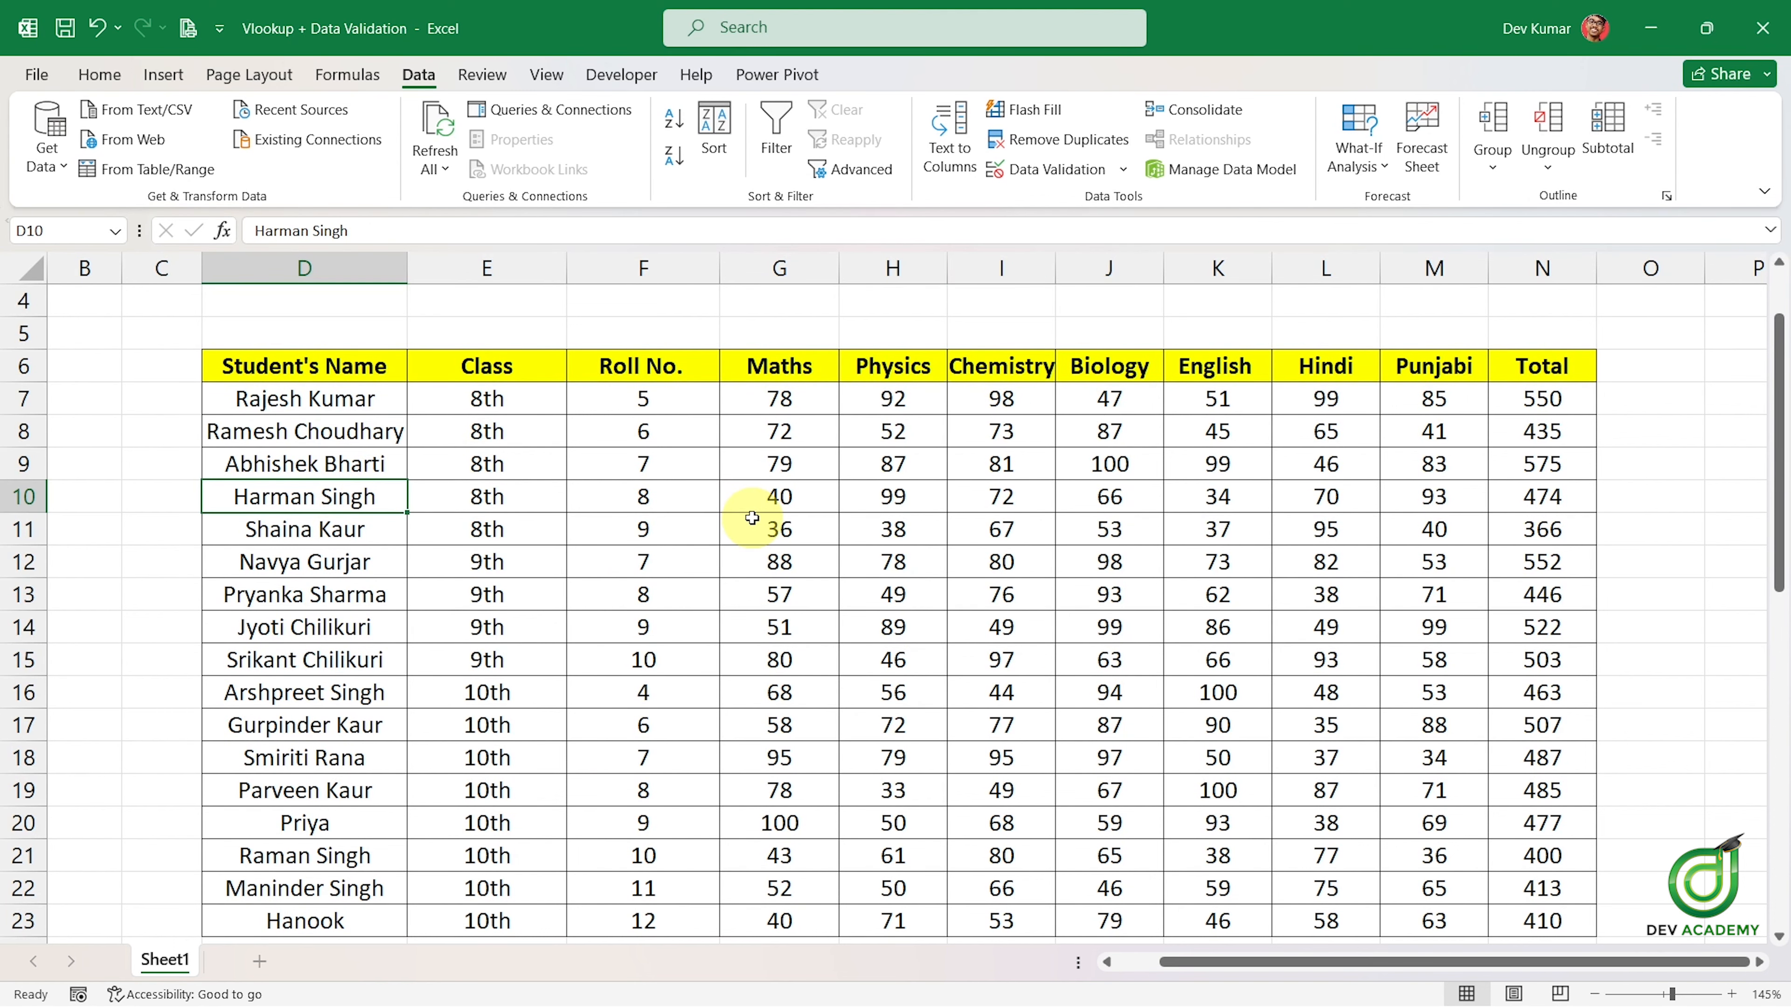
scroll(751, 518, down, 2)
scroll(749, 520, up, 2)
scroll(749, 520, down, 1)
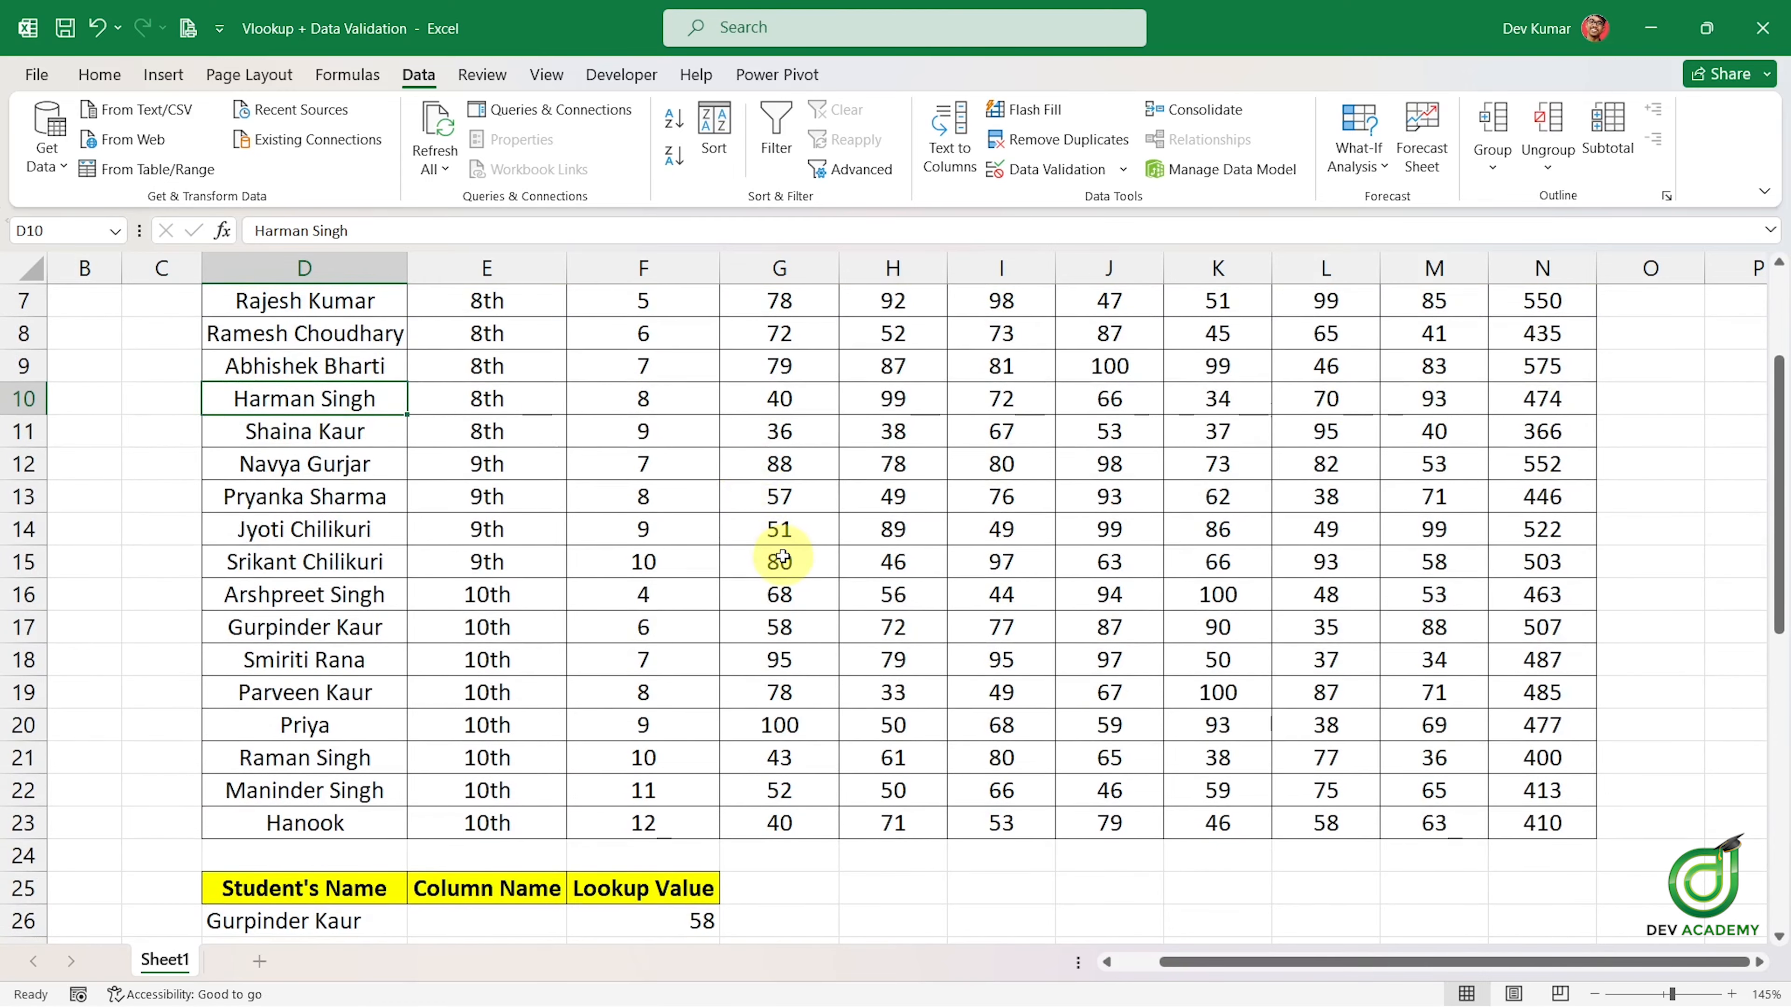
scroll(740, 547, up, 1)
scroll(691, 536, down, 2)
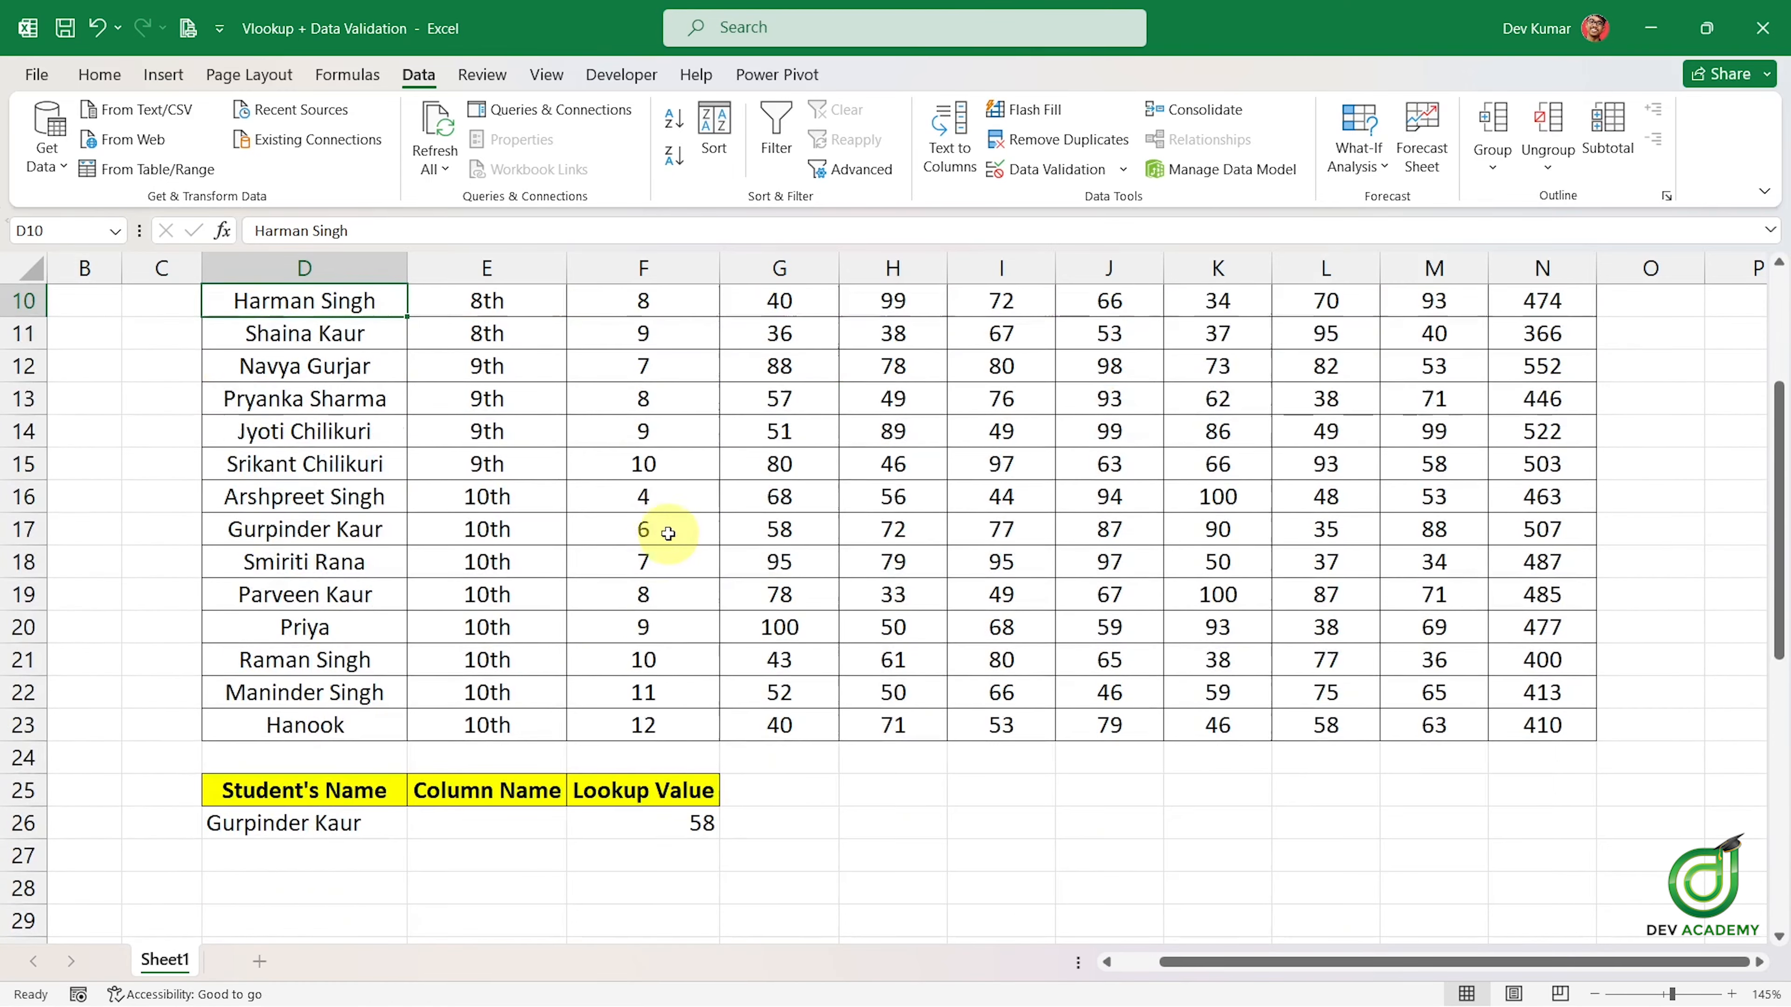
Choose the student listed in row 22 from the Student's Name dropdown in D26.
click(354, 819)
click(417, 829)
click(296, 770)
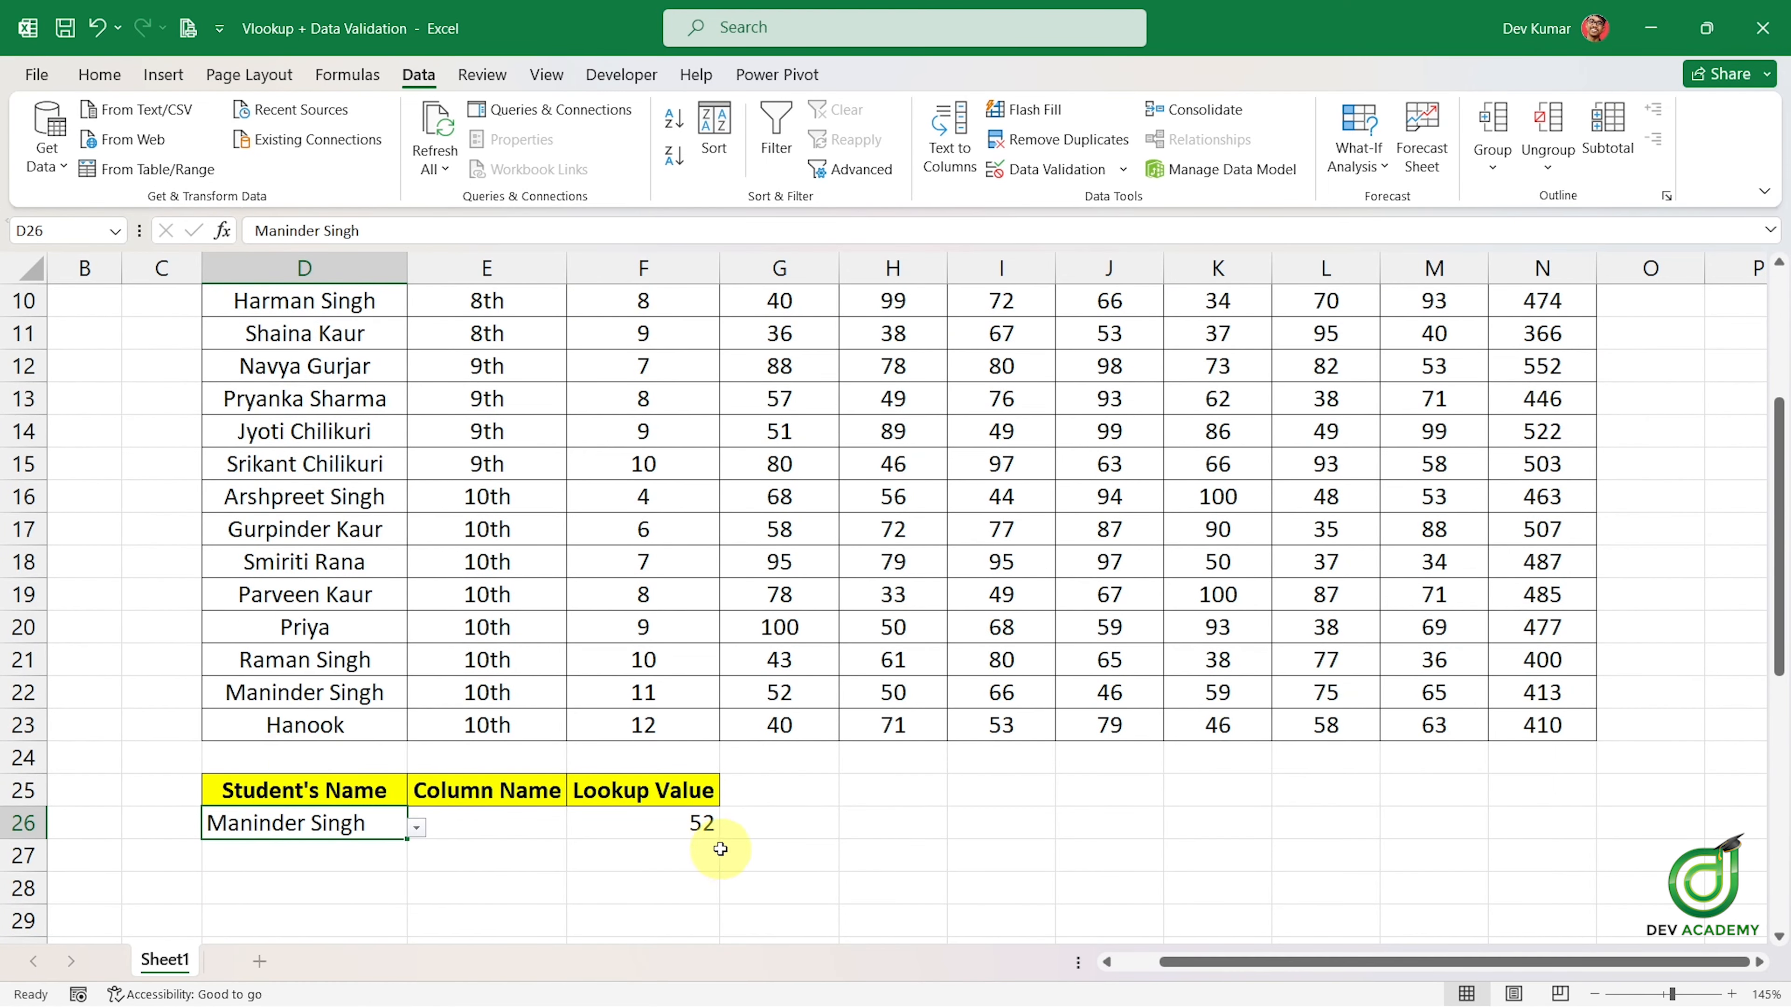
Examine the VLOOKUP formula in F26, especially its col_index_num argument, and the adjacent Column Name cell E26.
click(701, 822)
double_click(720, 832)
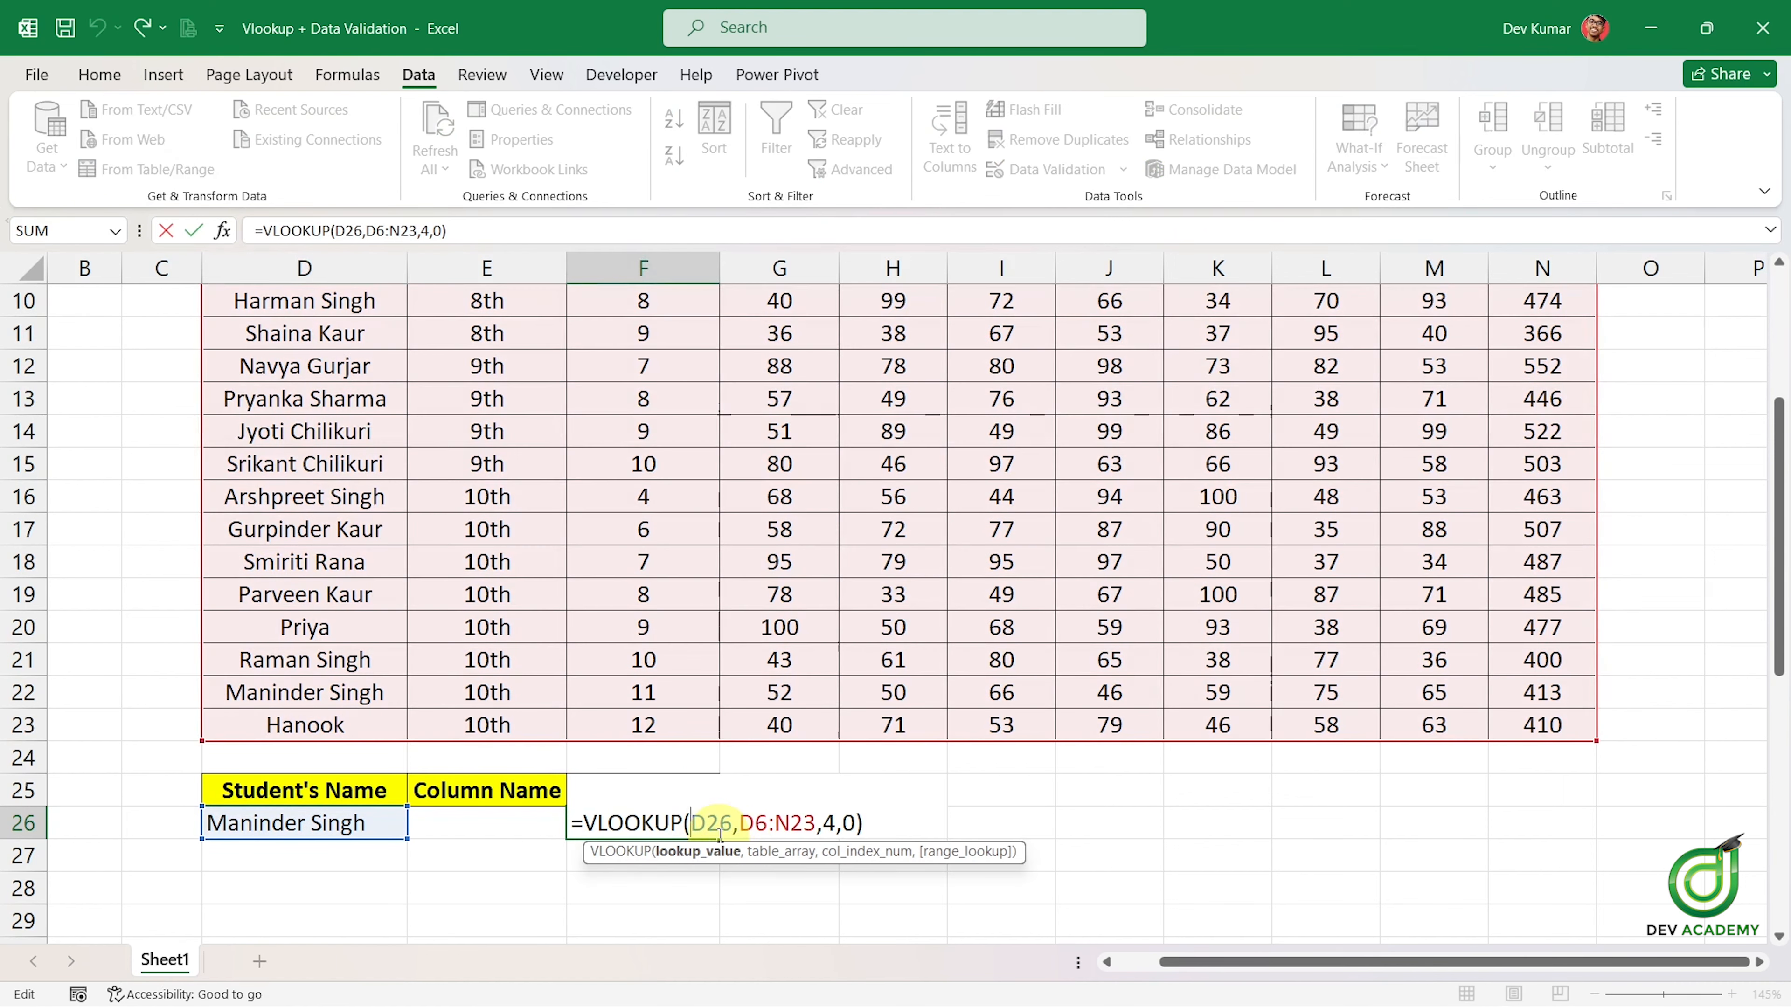
click(873, 852)
scroll(762, 762, up, 1)
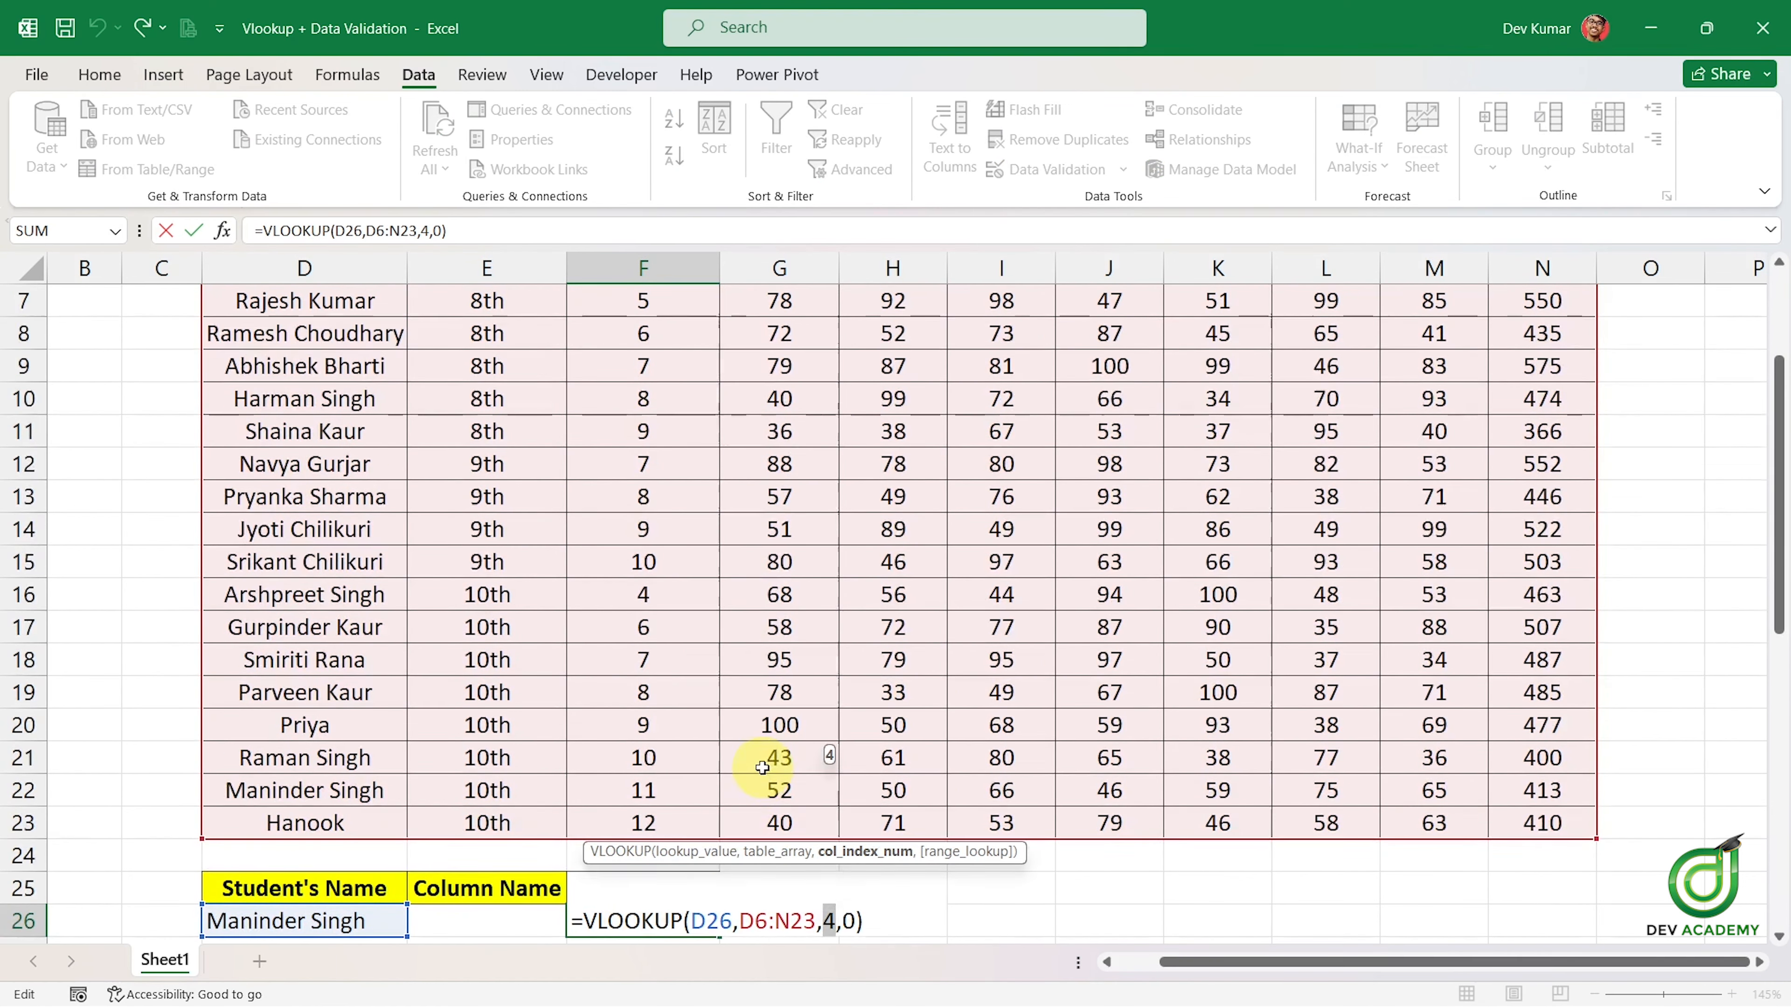
key(Return)
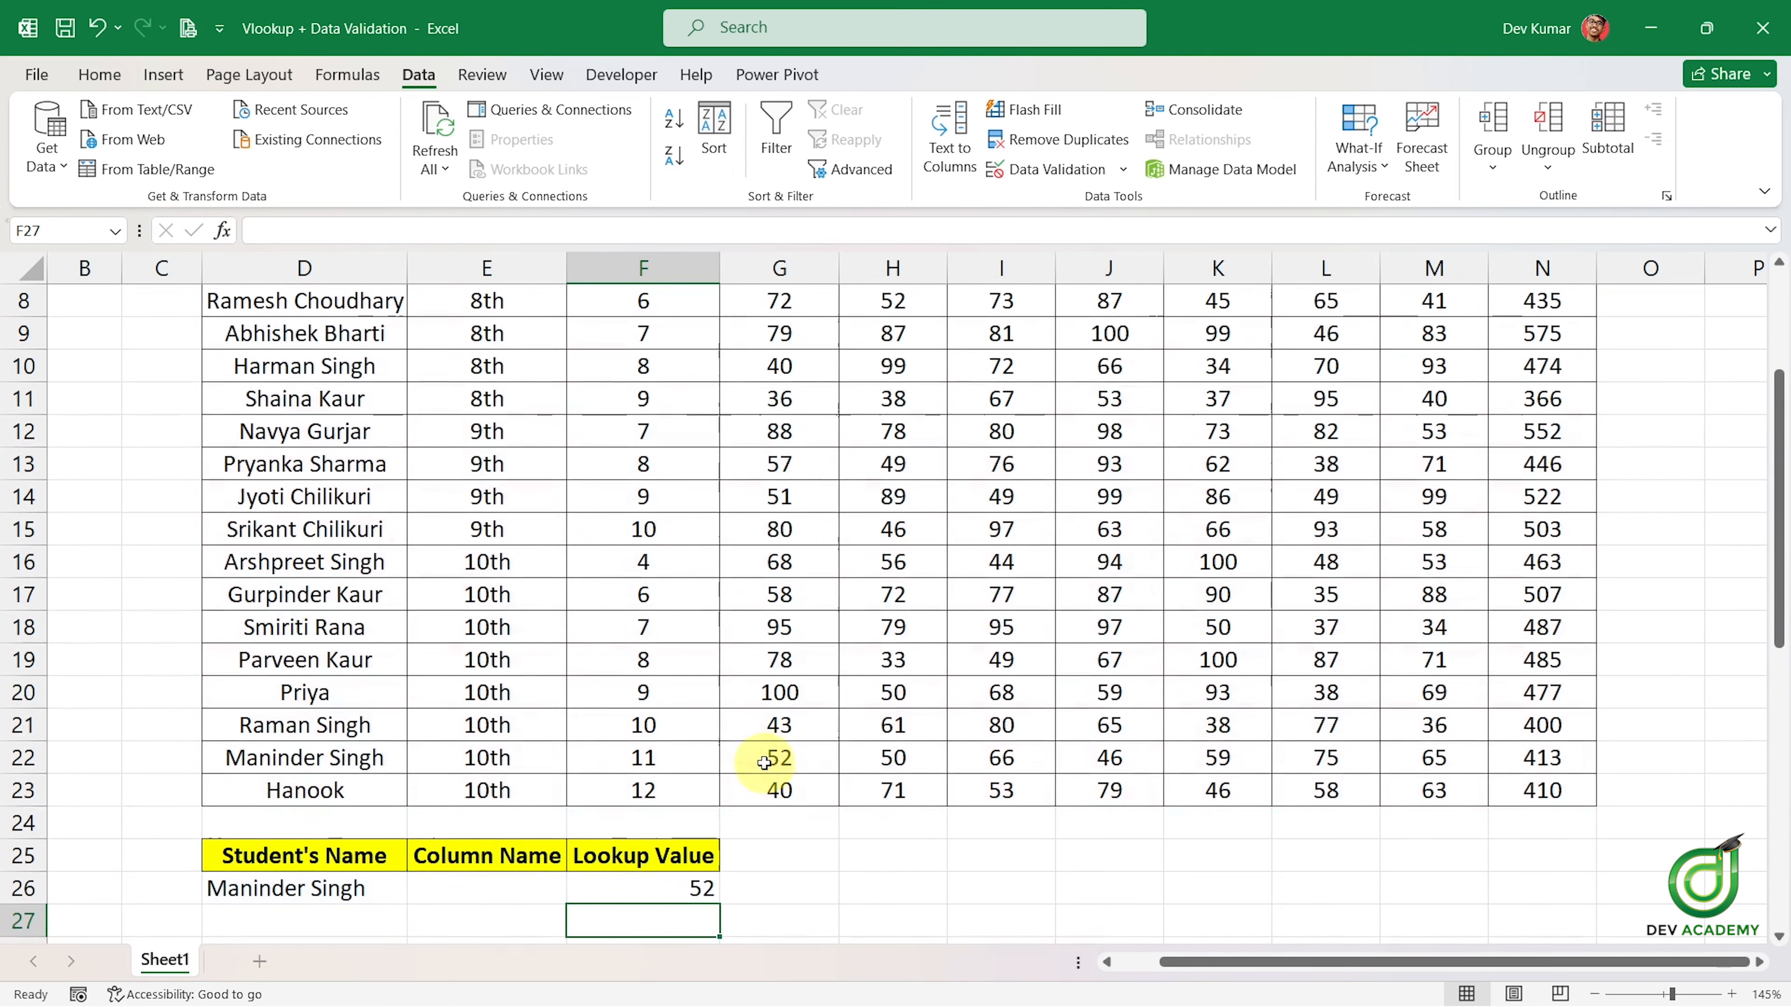
click(519, 882)
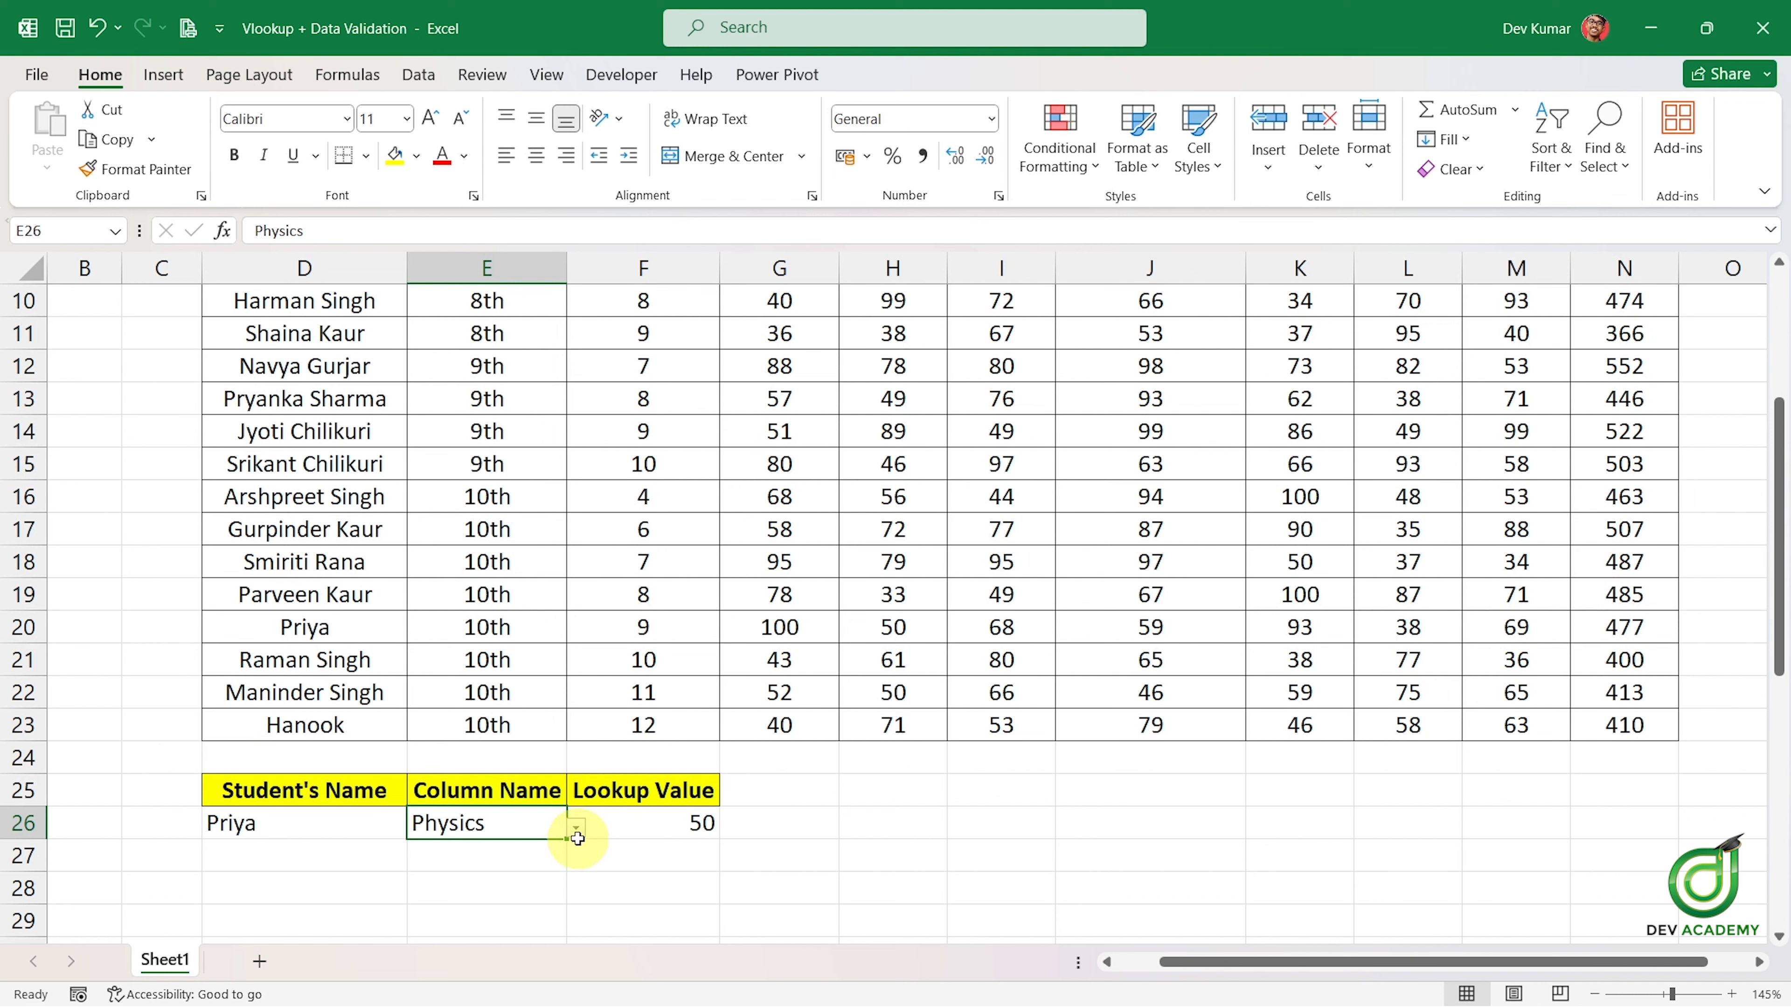
Try the Column Name dropdown in E26 with Total and Maths, and check the Lookup Value cell F26.
click(577, 837)
click(514, 825)
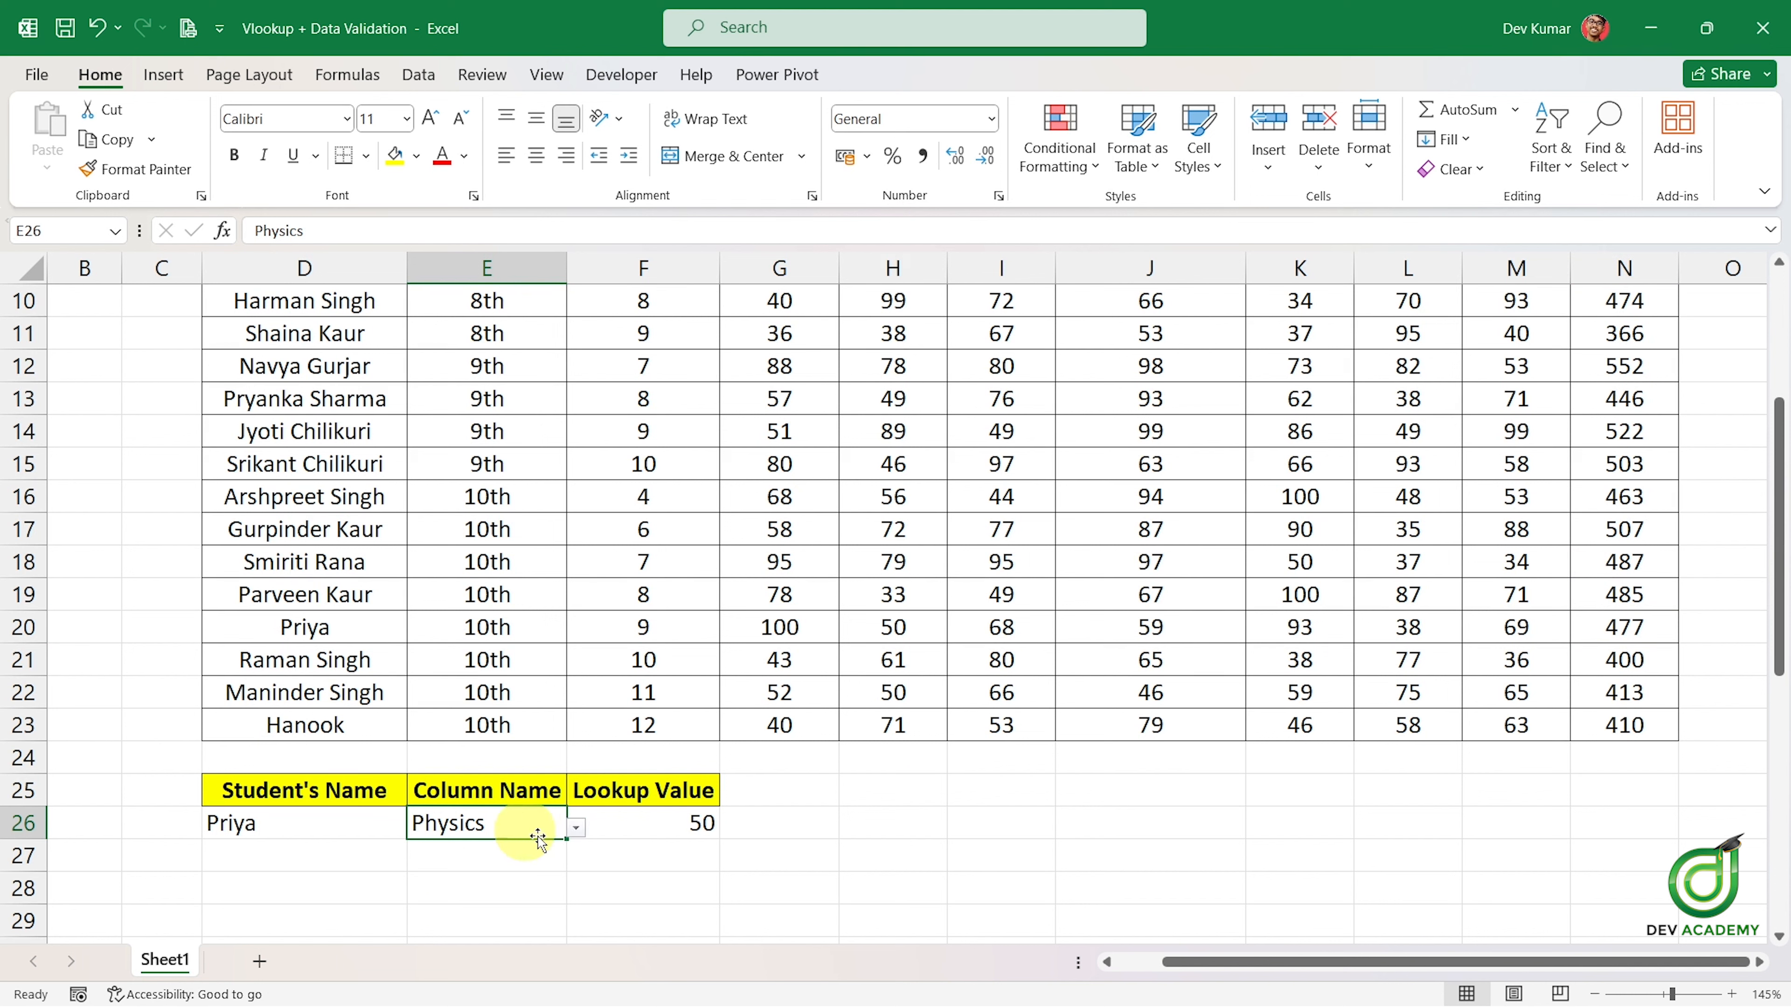
click(577, 829)
click(494, 794)
click(577, 829)
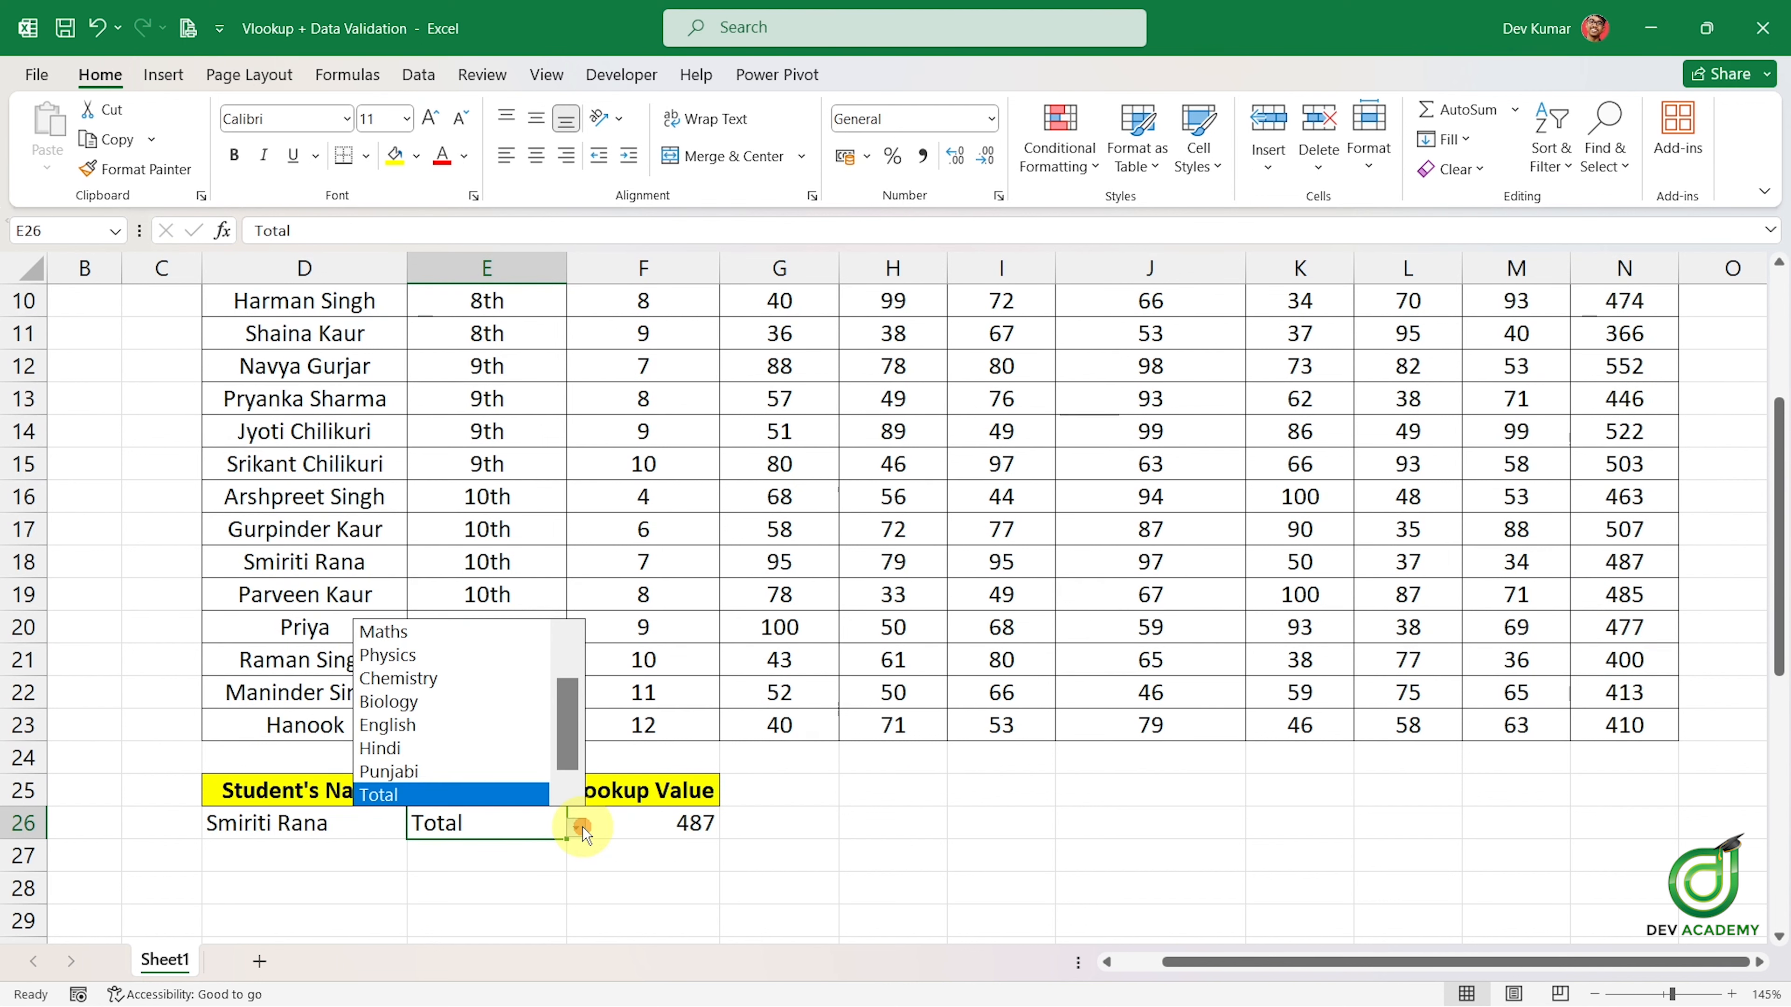
click(503, 642)
click(659, 820)
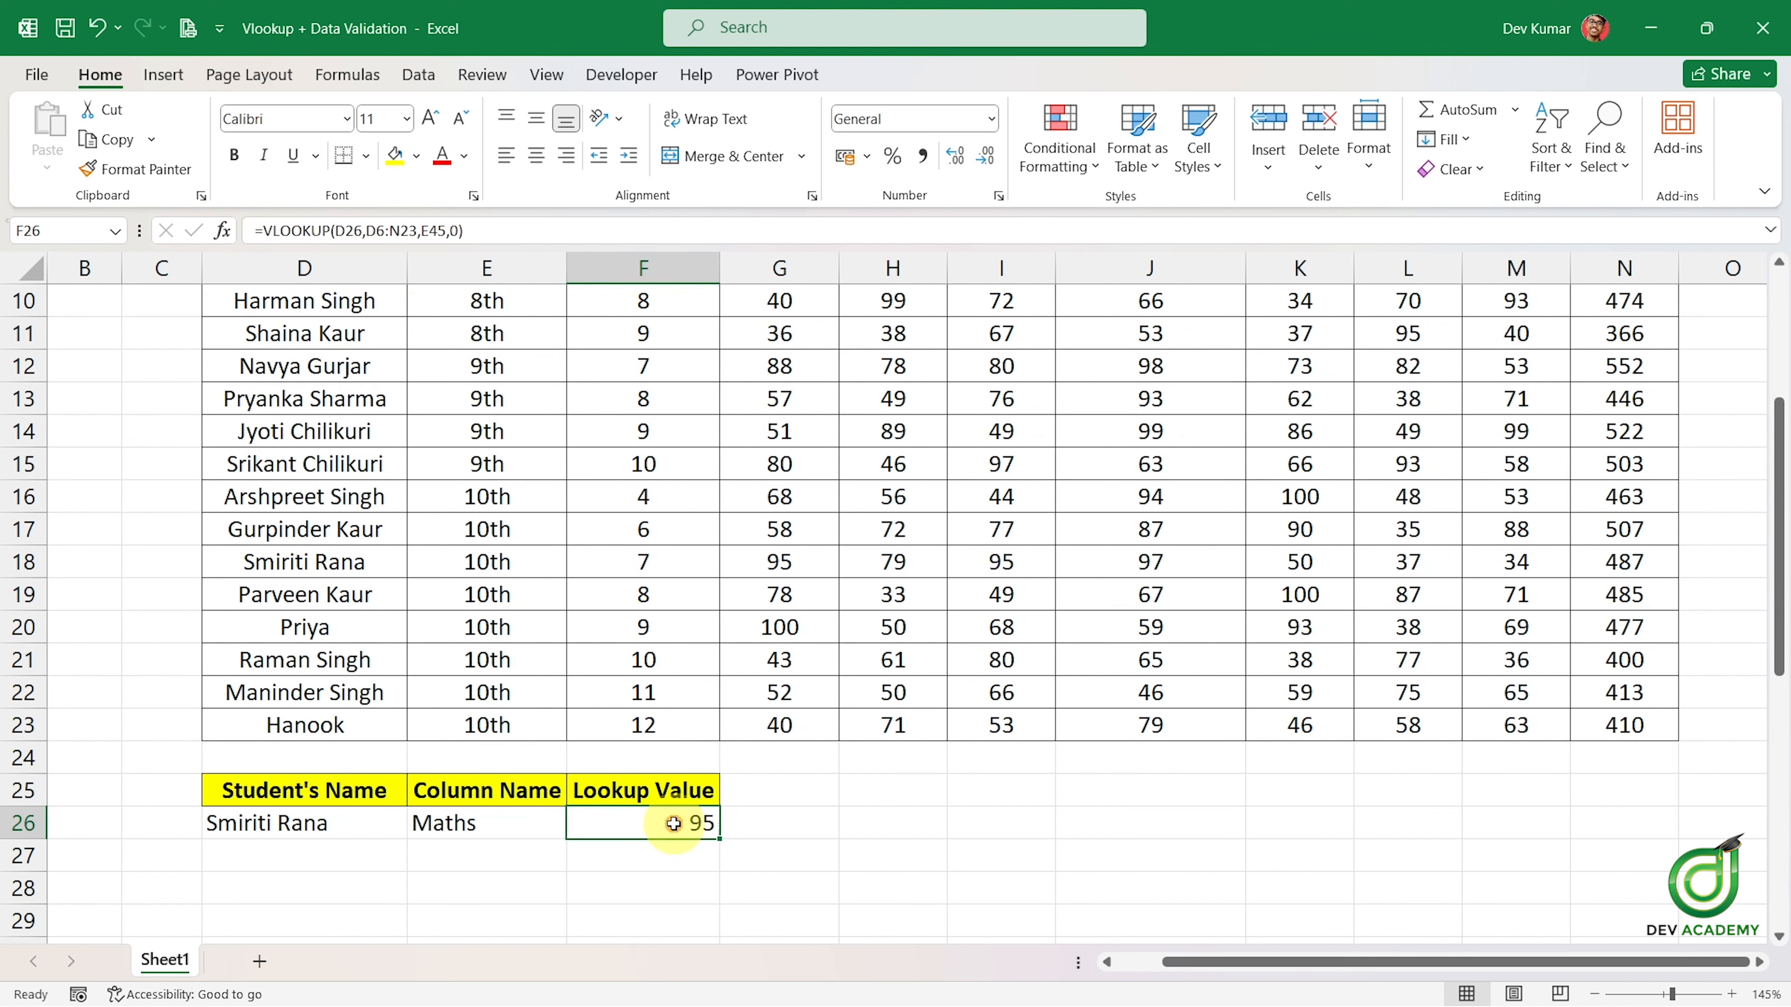
Review the table_array argument of the VLOOKUP in F26 and the Student's Name and Column Name input cells.
scroll(417, 672, up, 1)
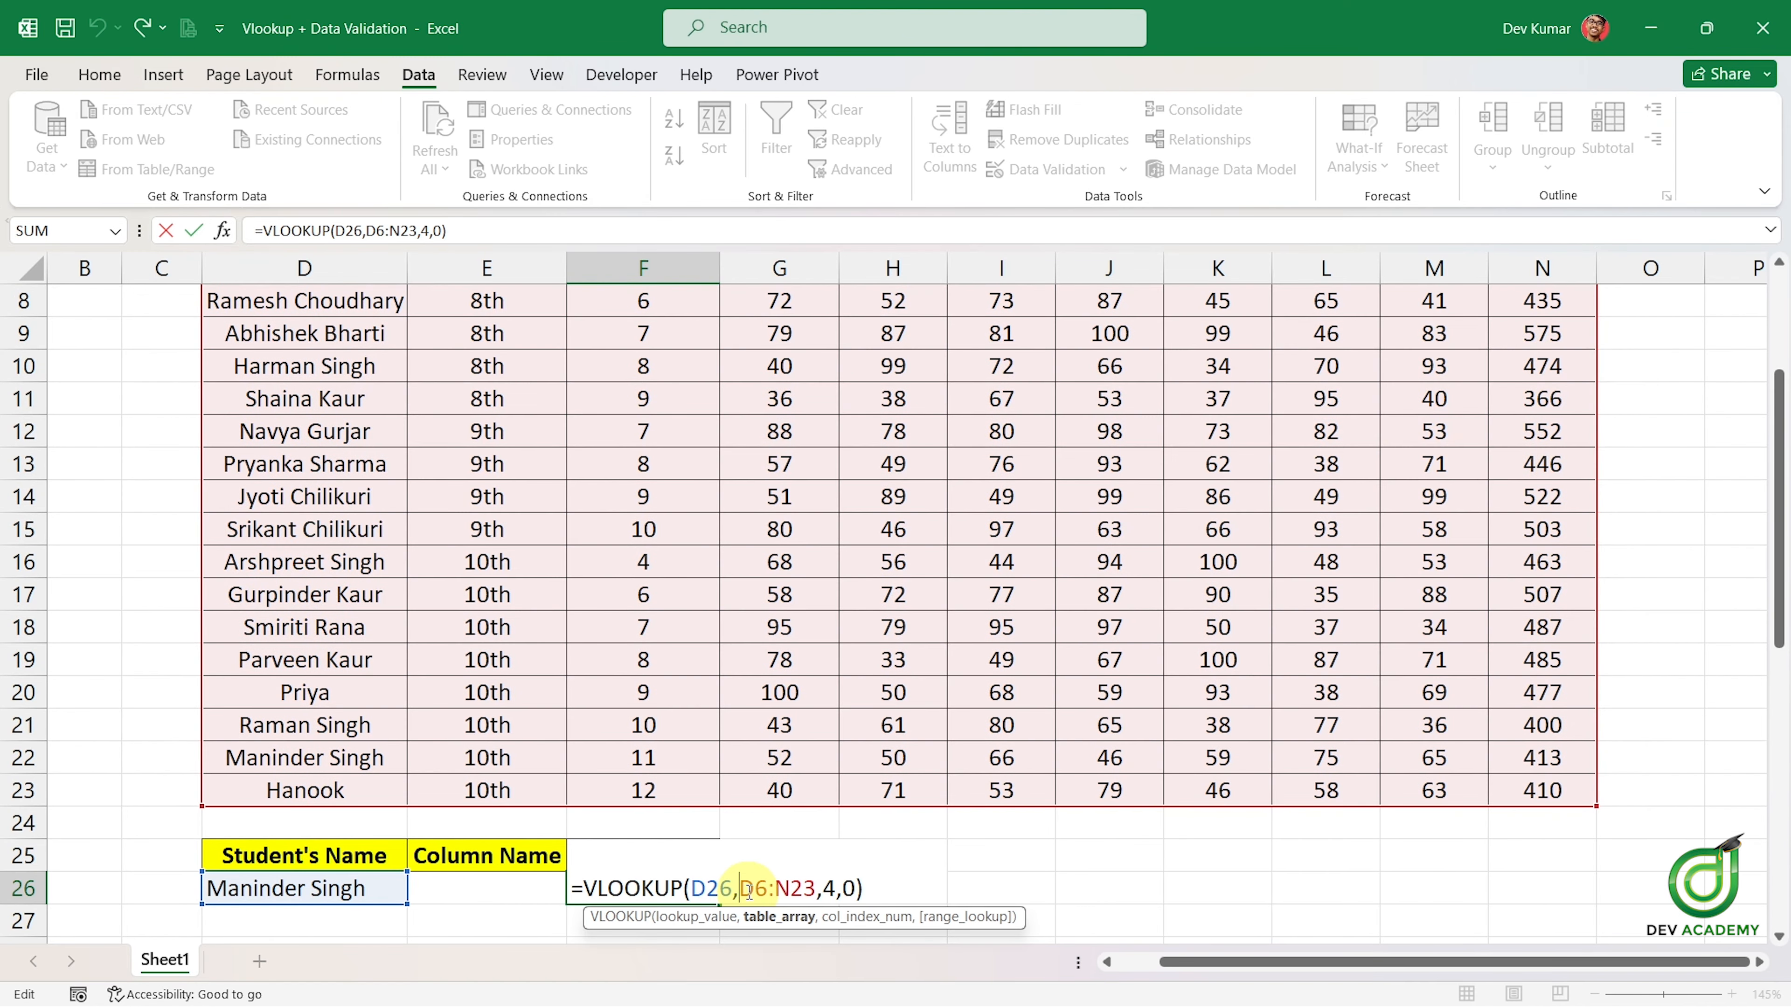
key(Return)
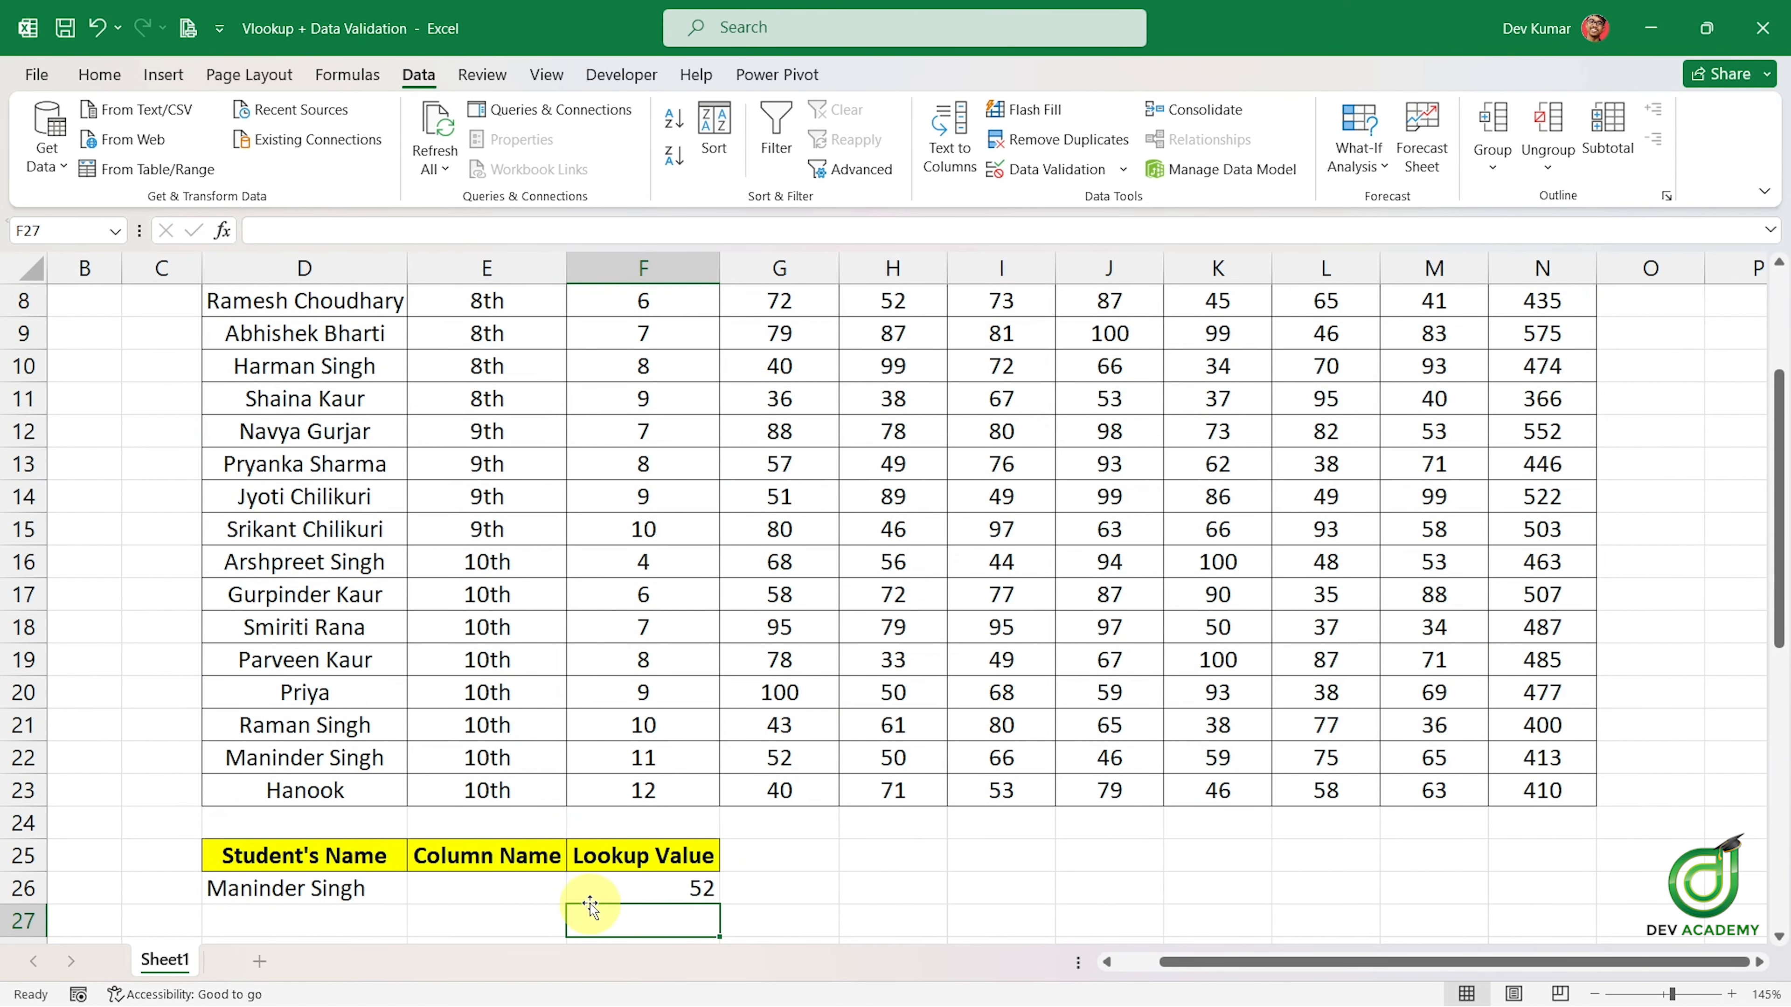
click(522, 888)
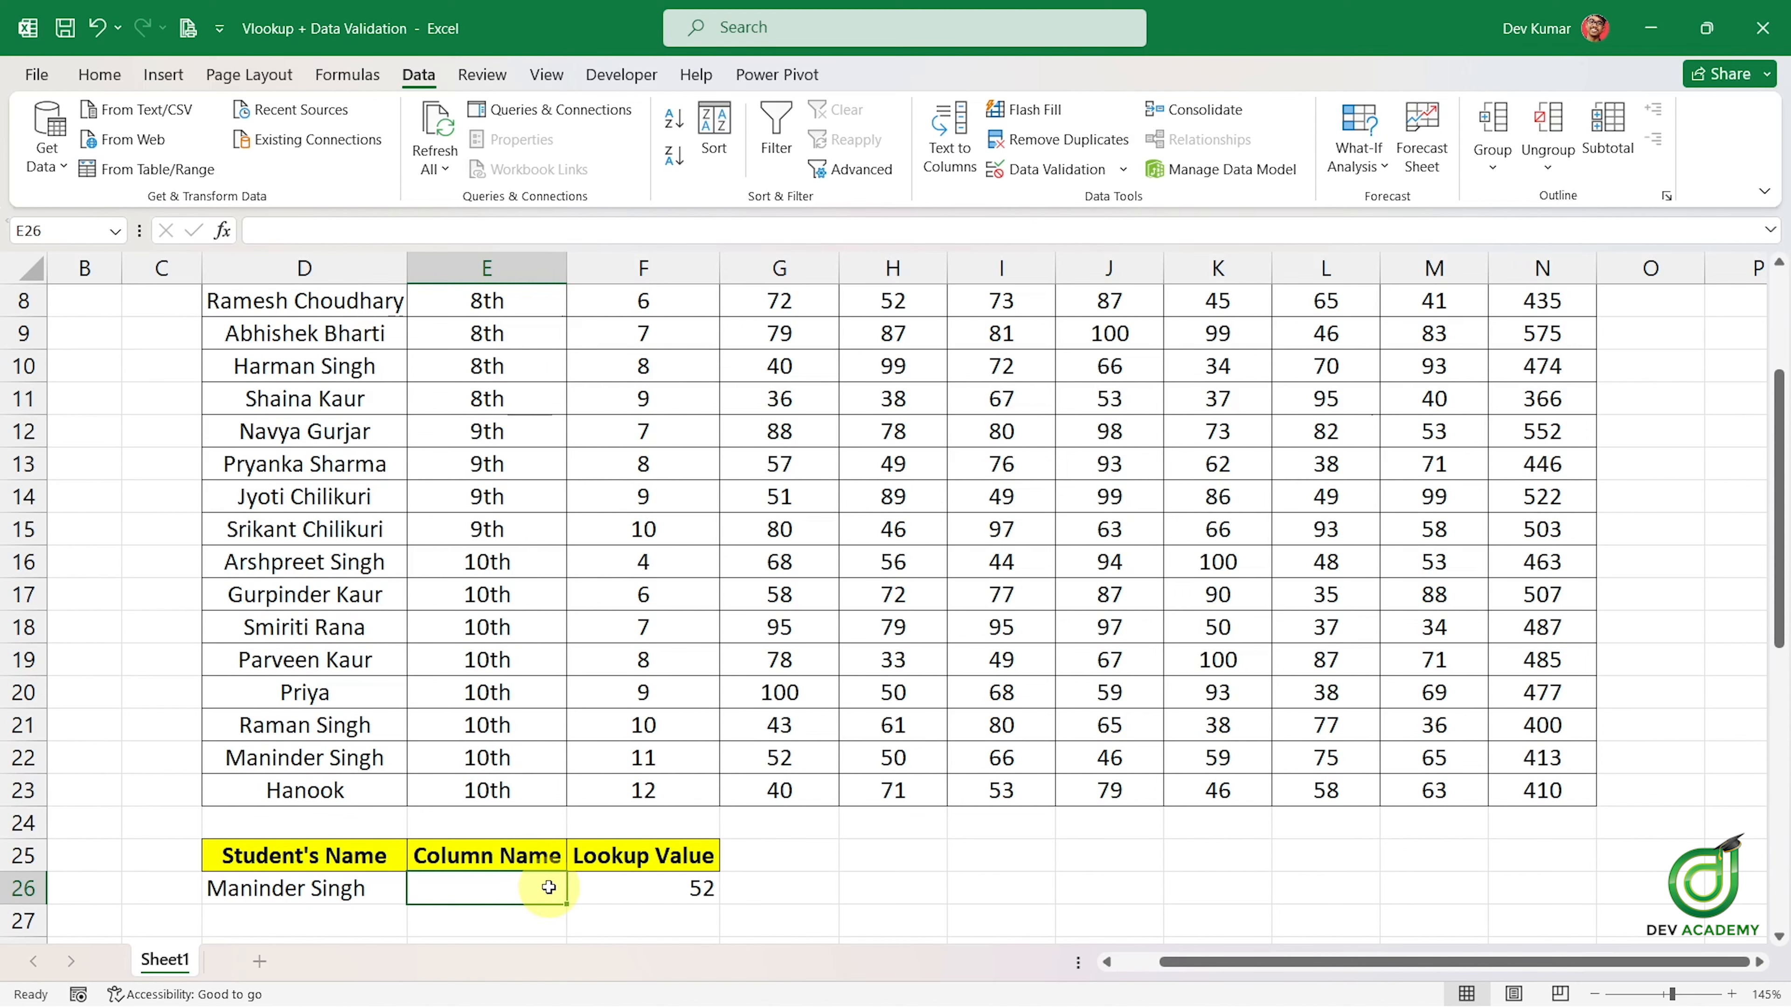
scroll(640, 864, down, 2)
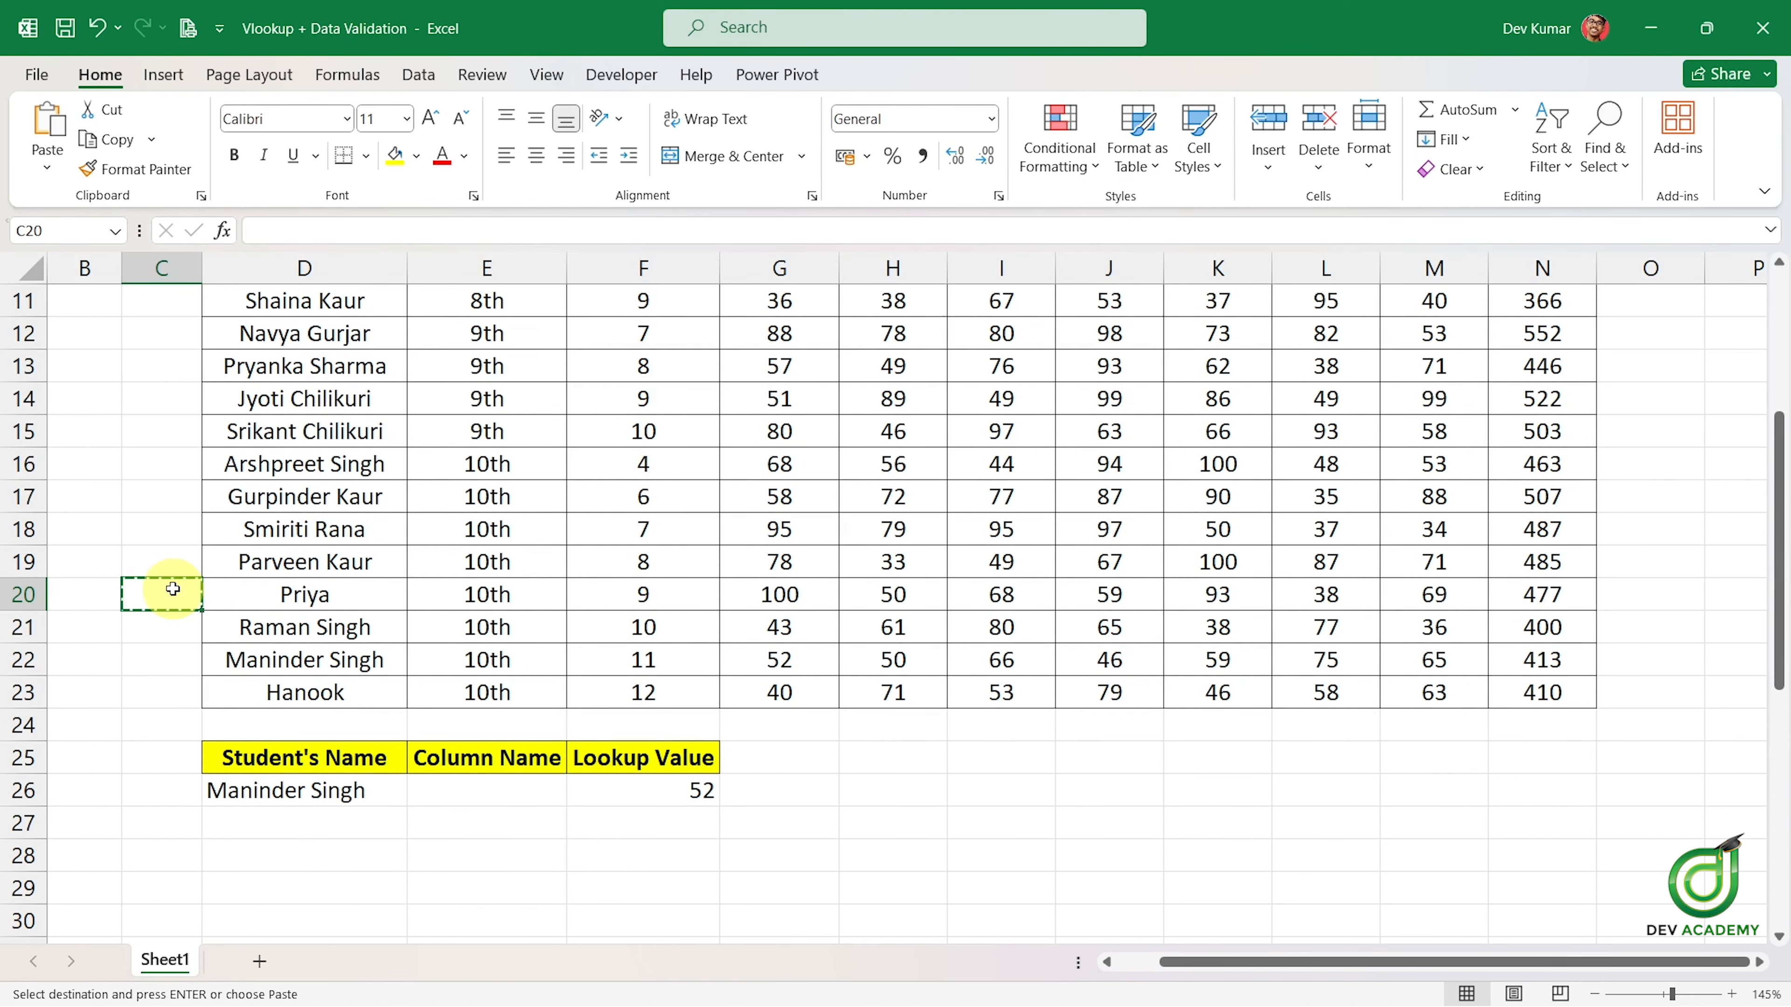
scroll(190, 590, up, 1)
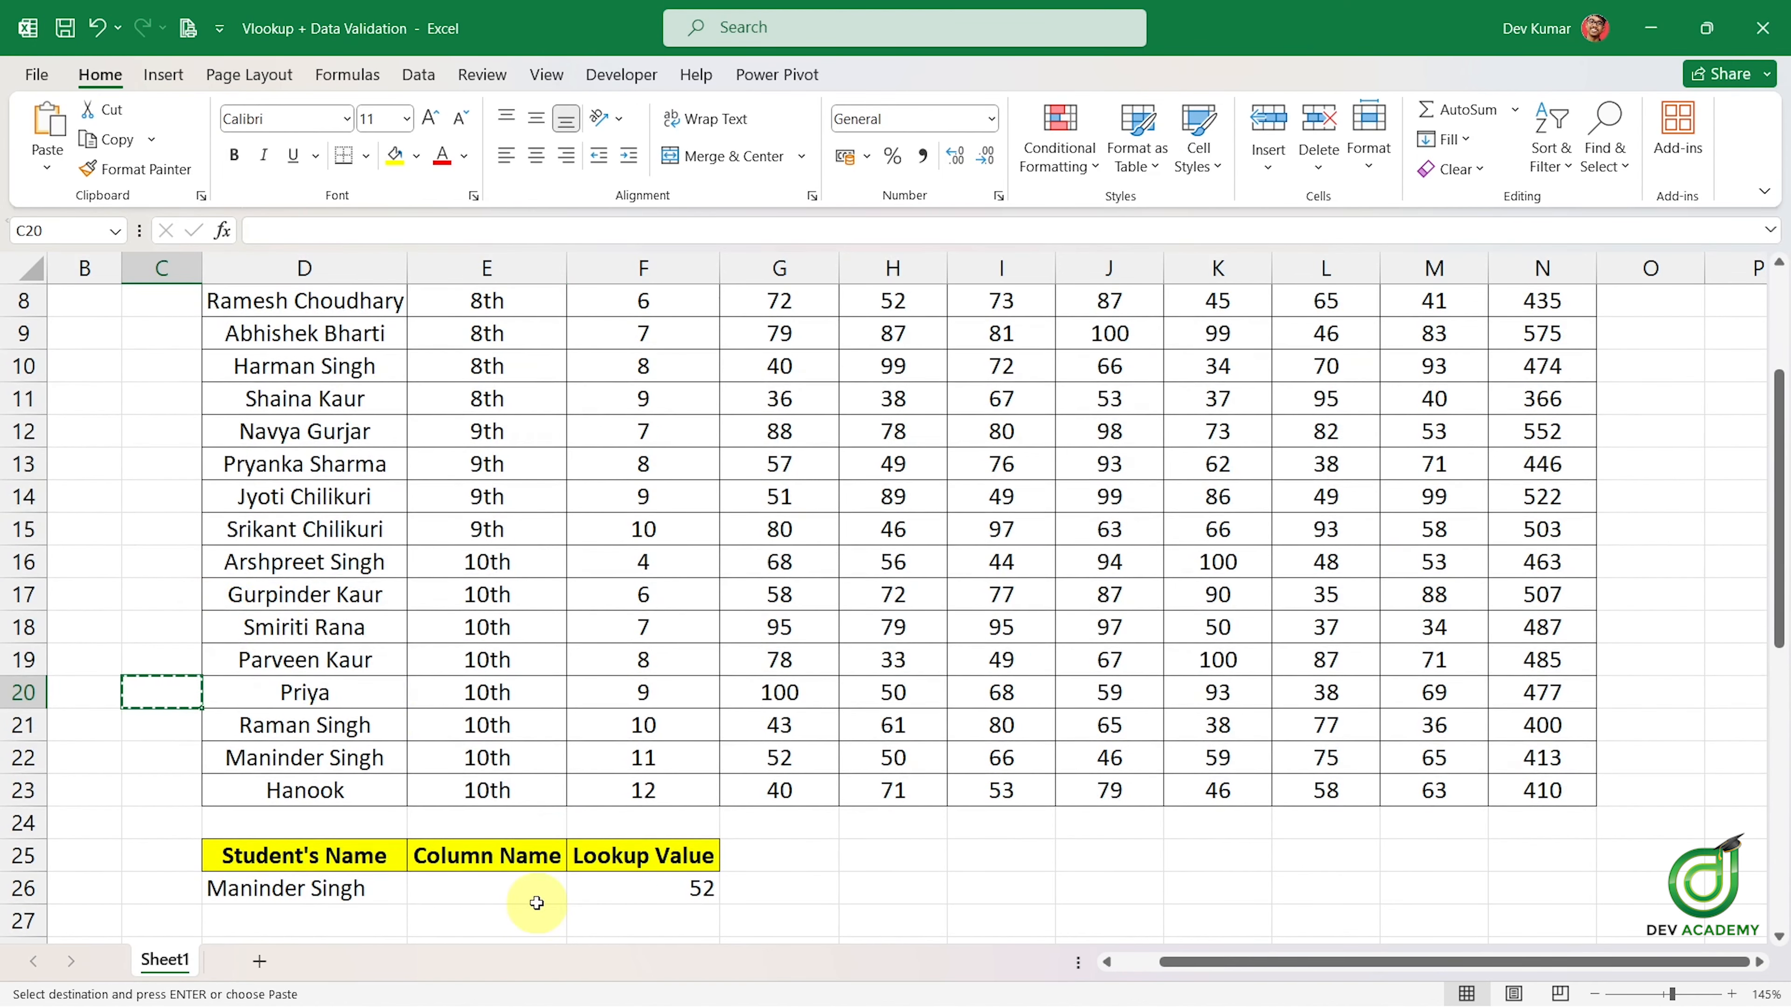
scroll(536, 902, up, 1)
scroll(534, 902, down, 1)
click(350, 900)
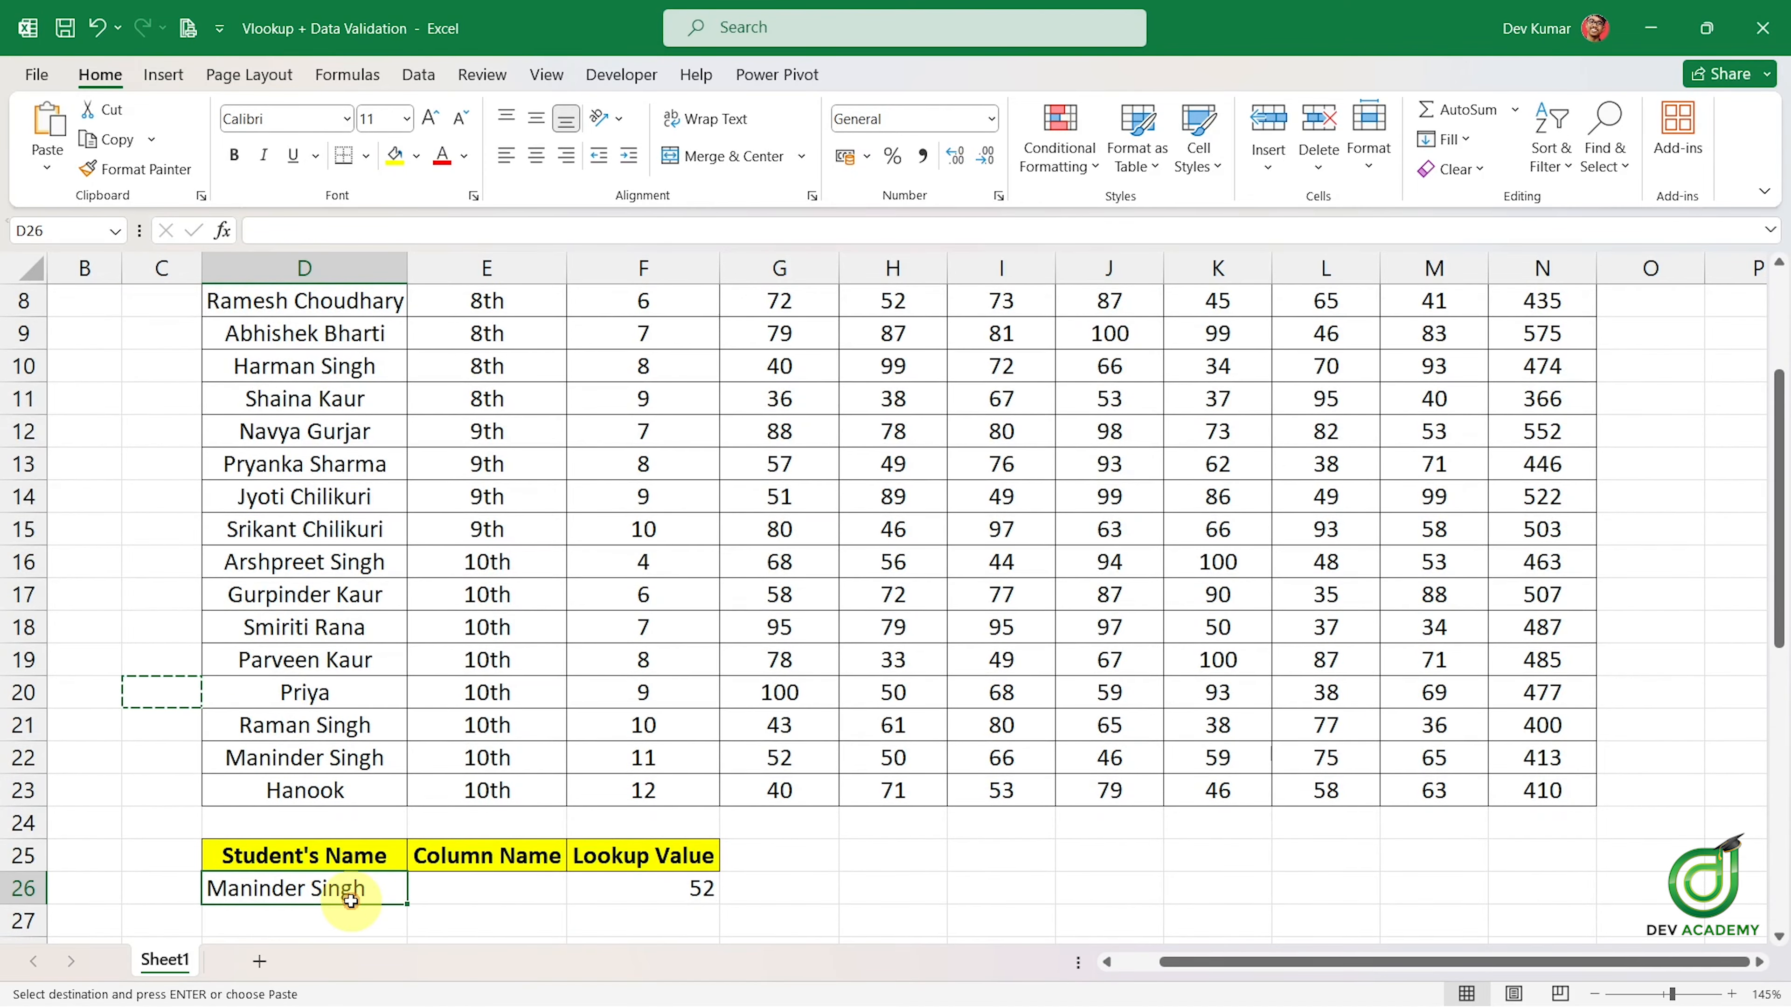
Start a data validation rule for the Column Name cell E26 and set its allowed values to List.
click(512, 890)
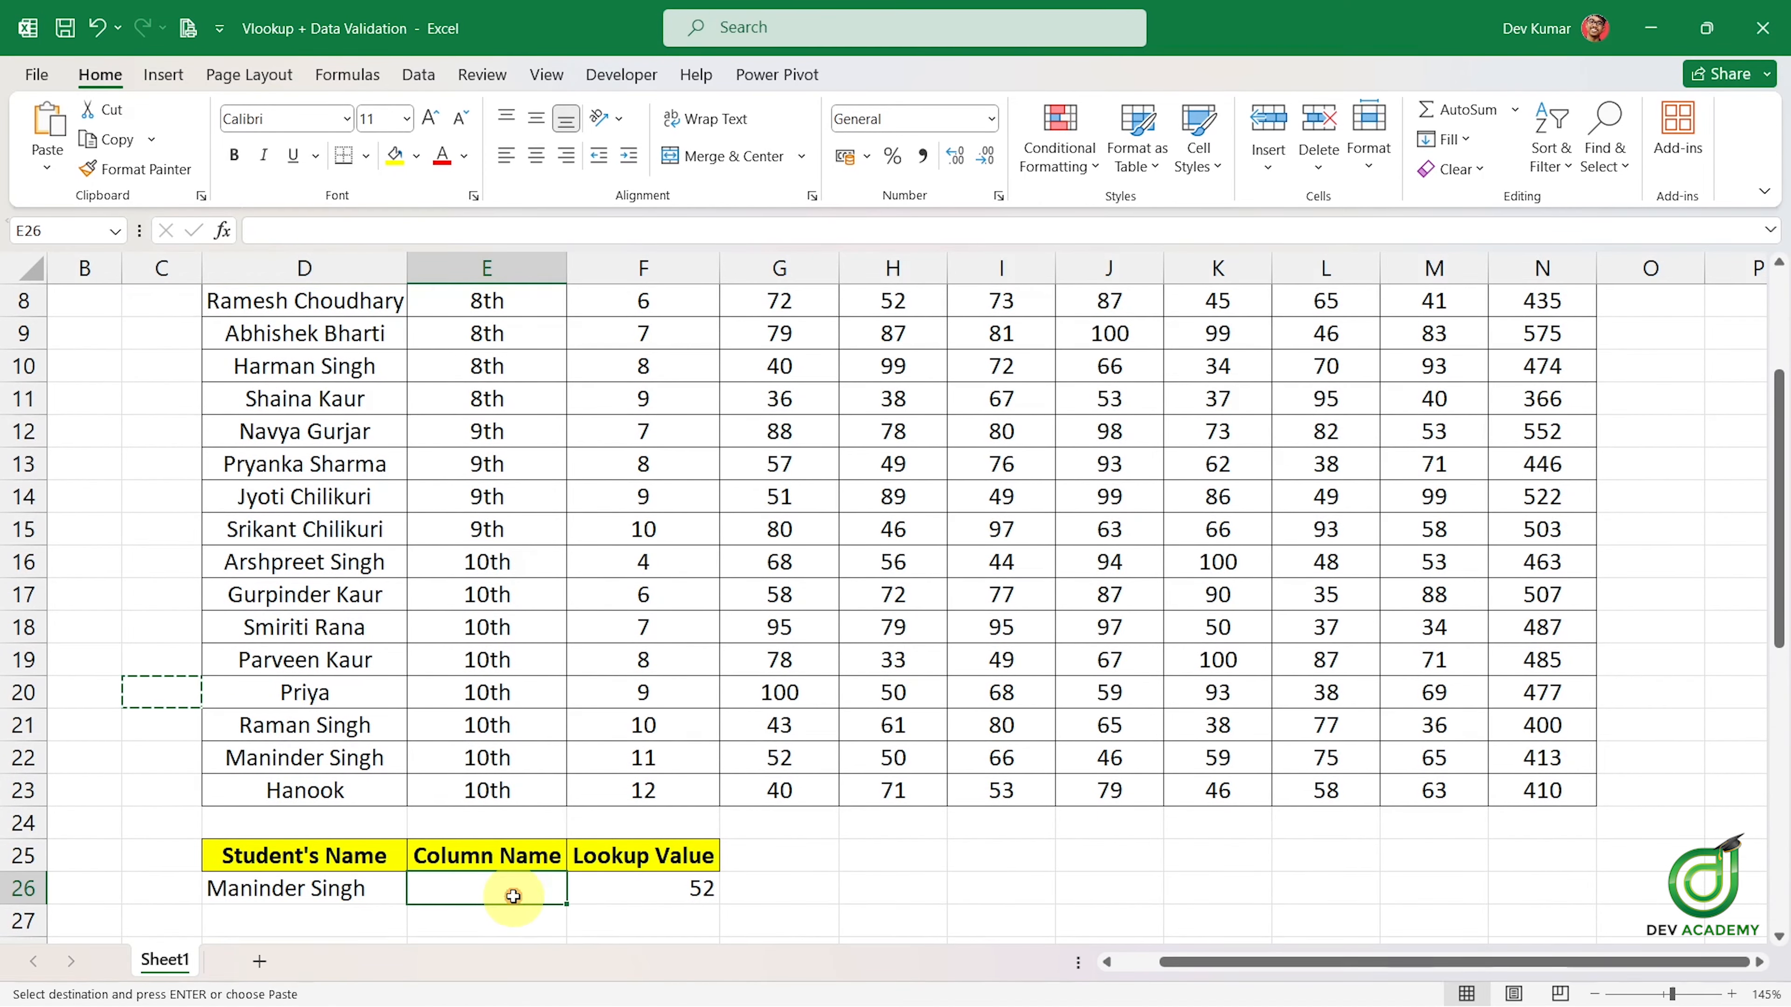
scroll(641, 434, up, 1)
scroll(631, 438, down, 2)
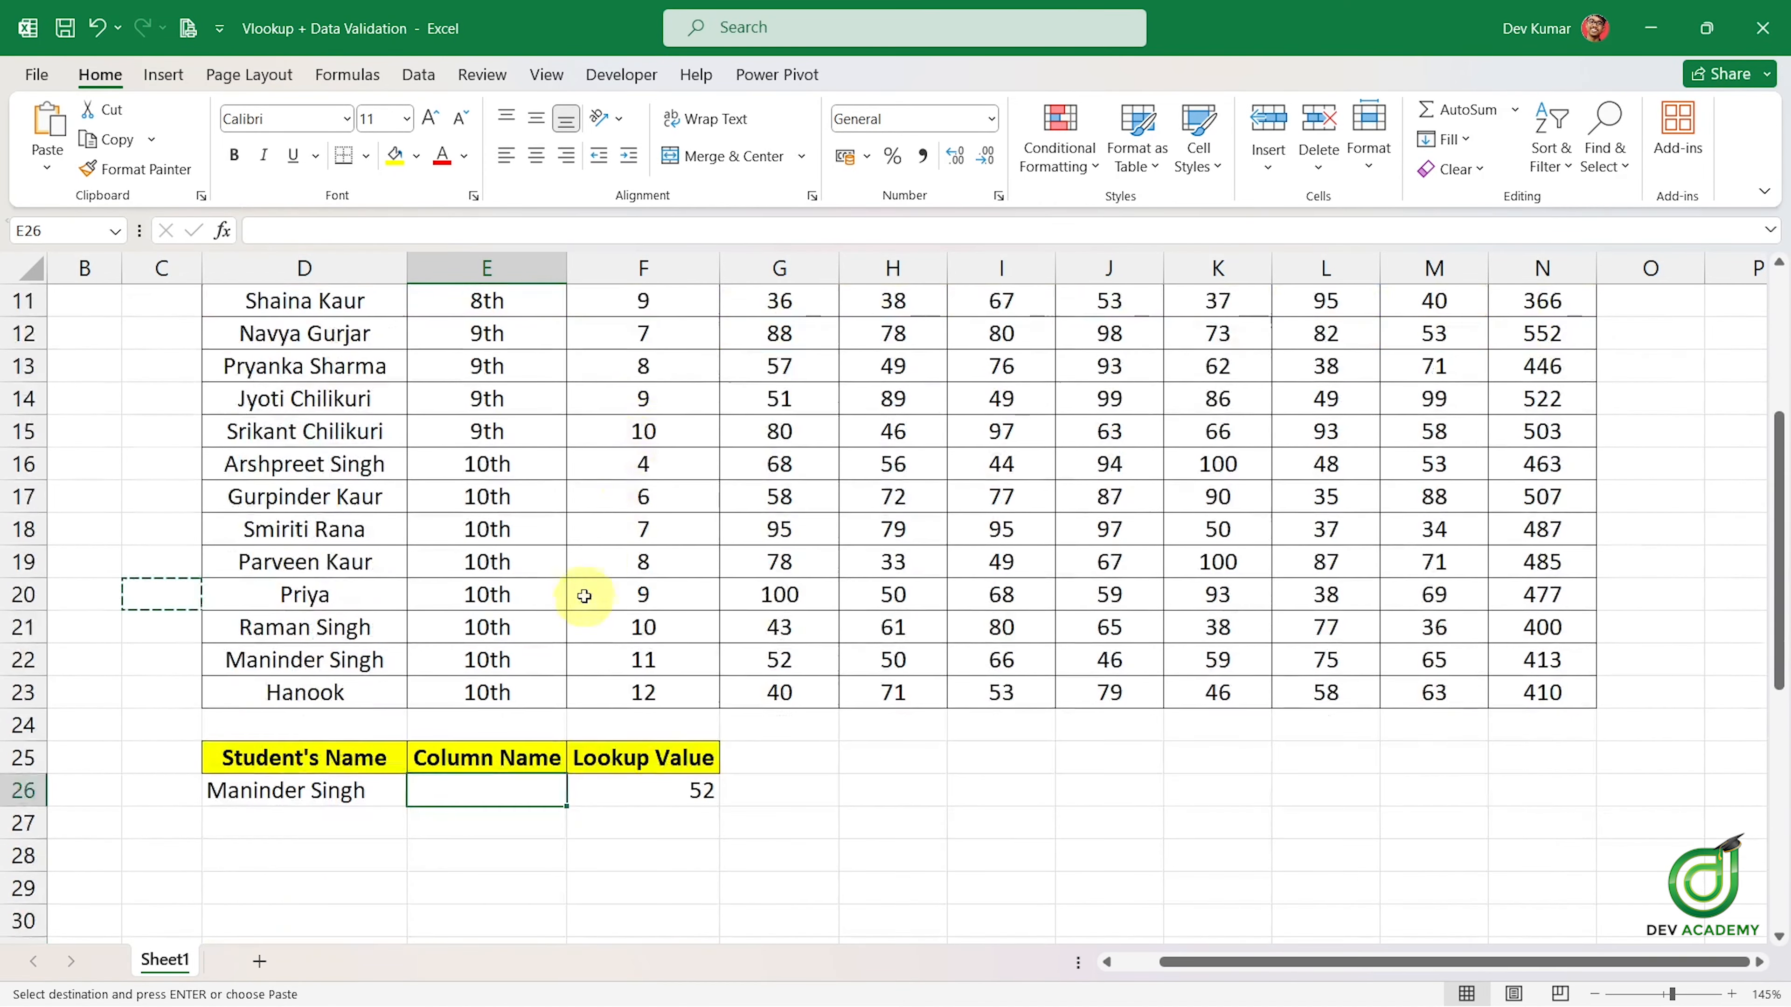
scroll(589, 593, up, 2)
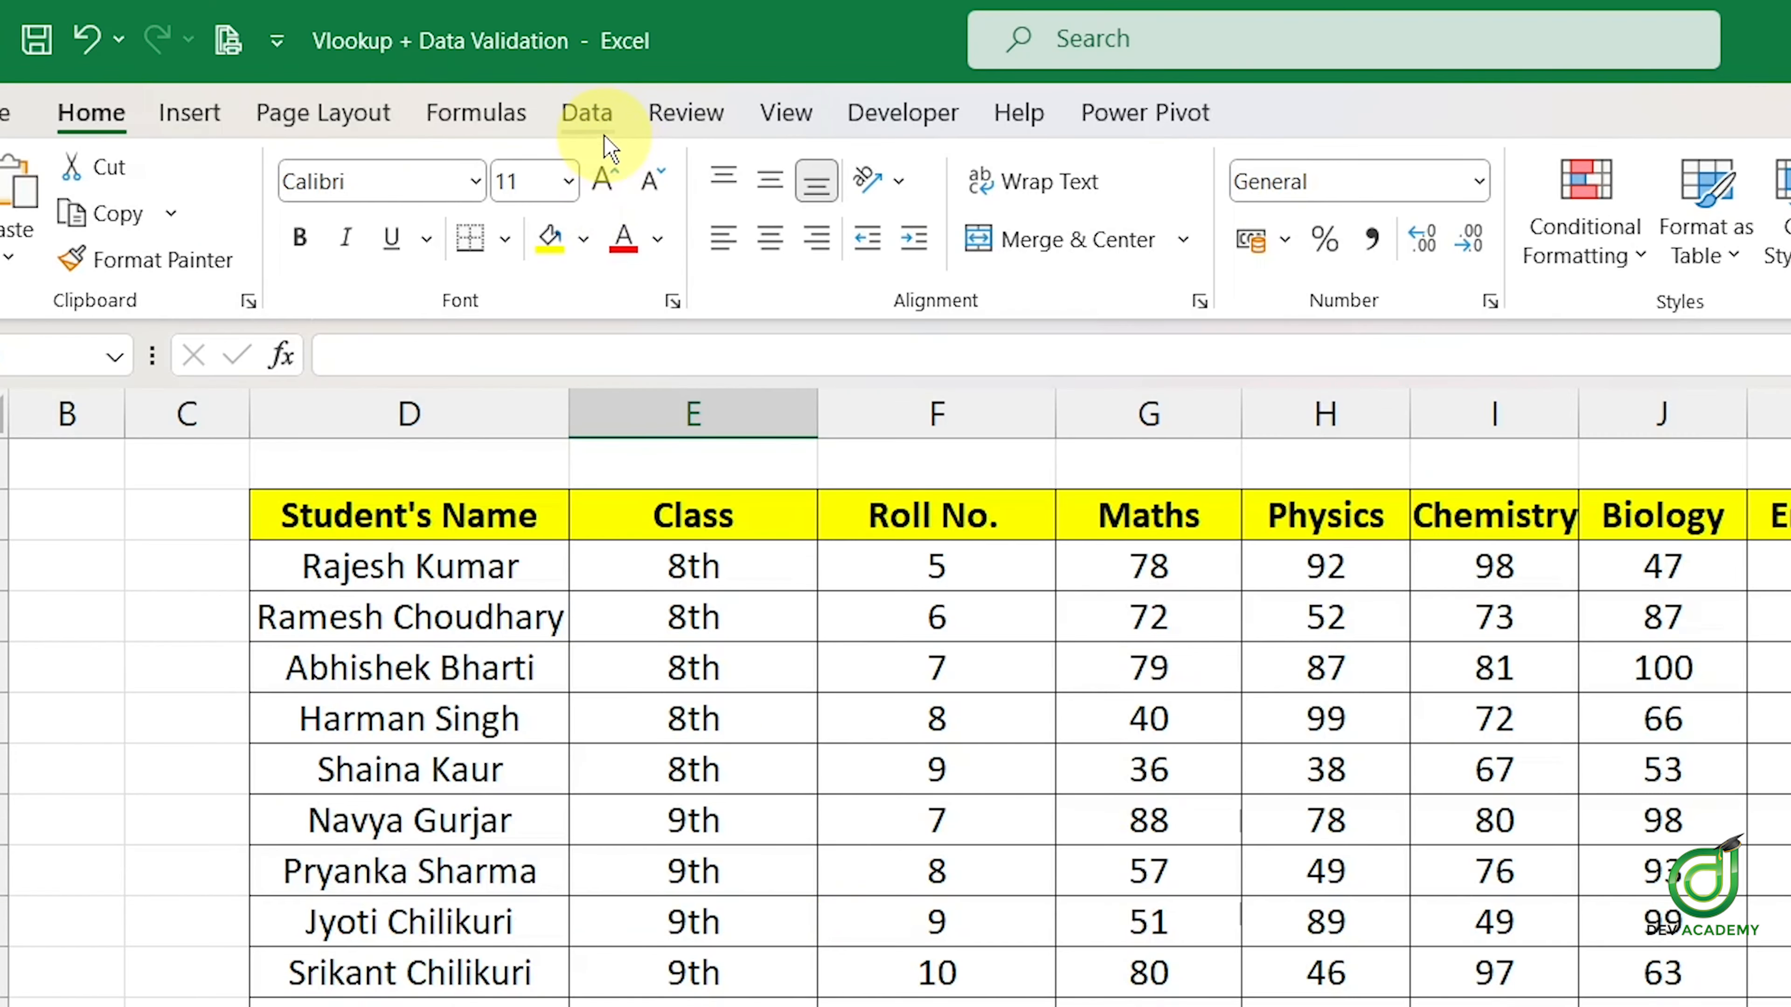
click(596, 121)
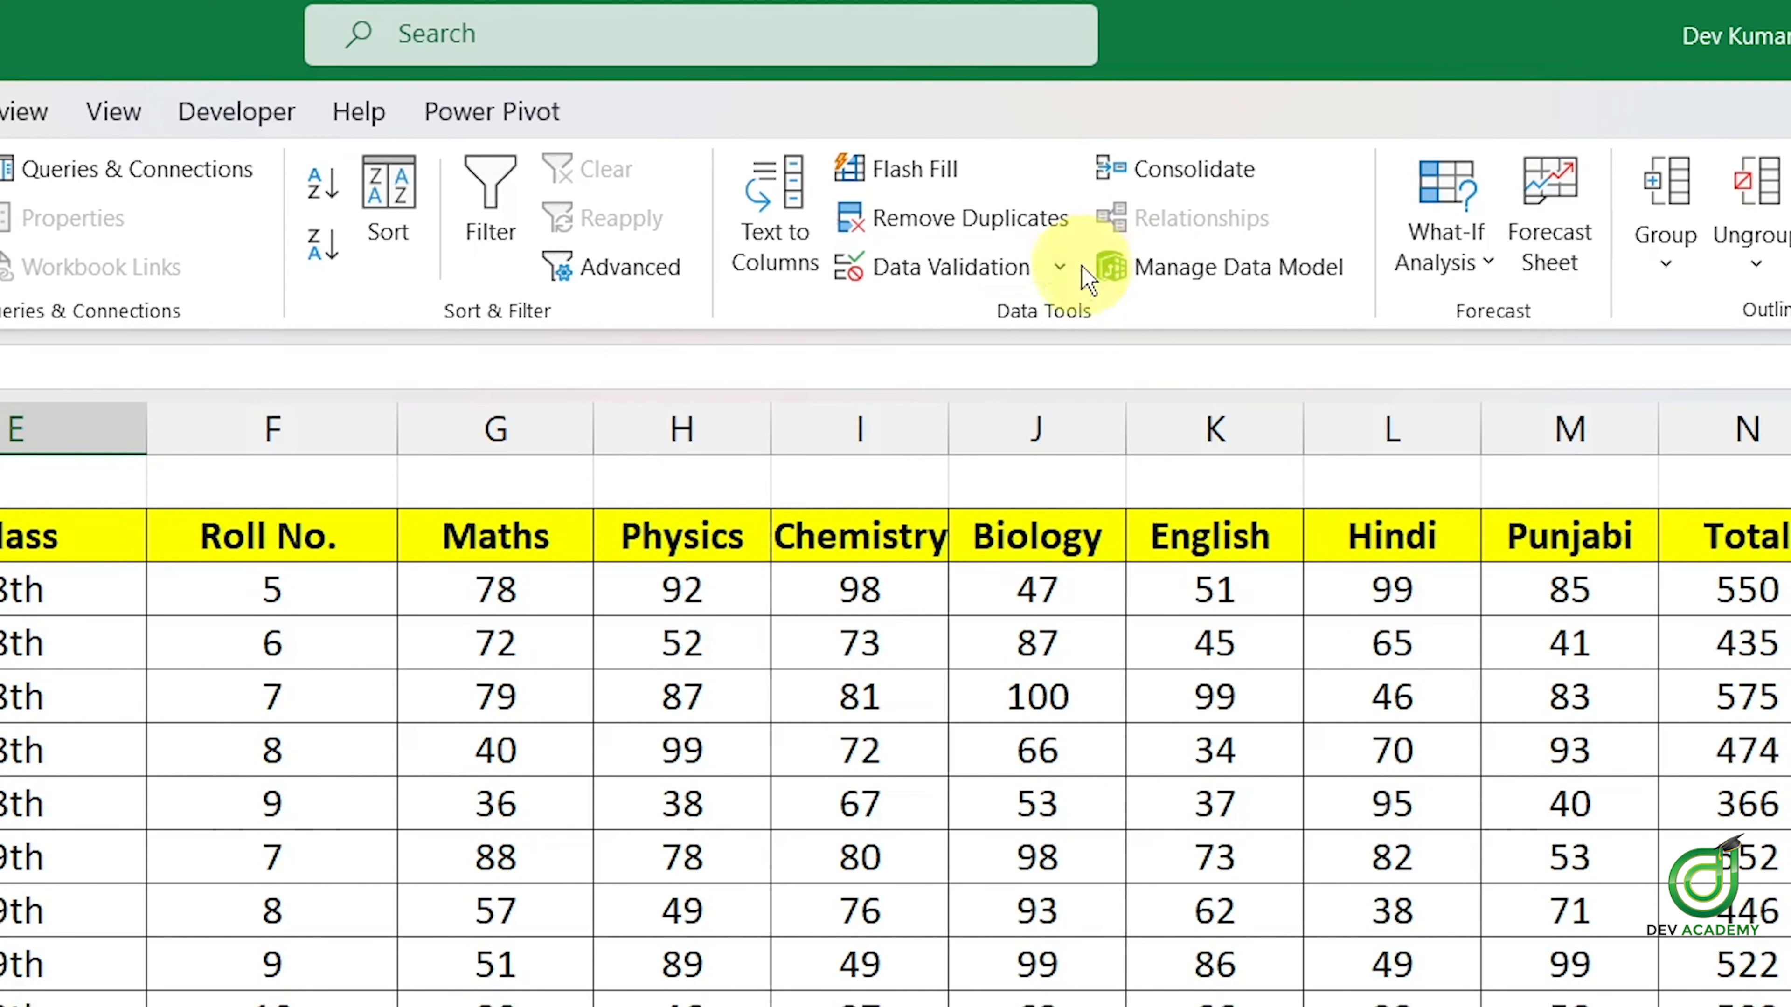
click(1058, 267)
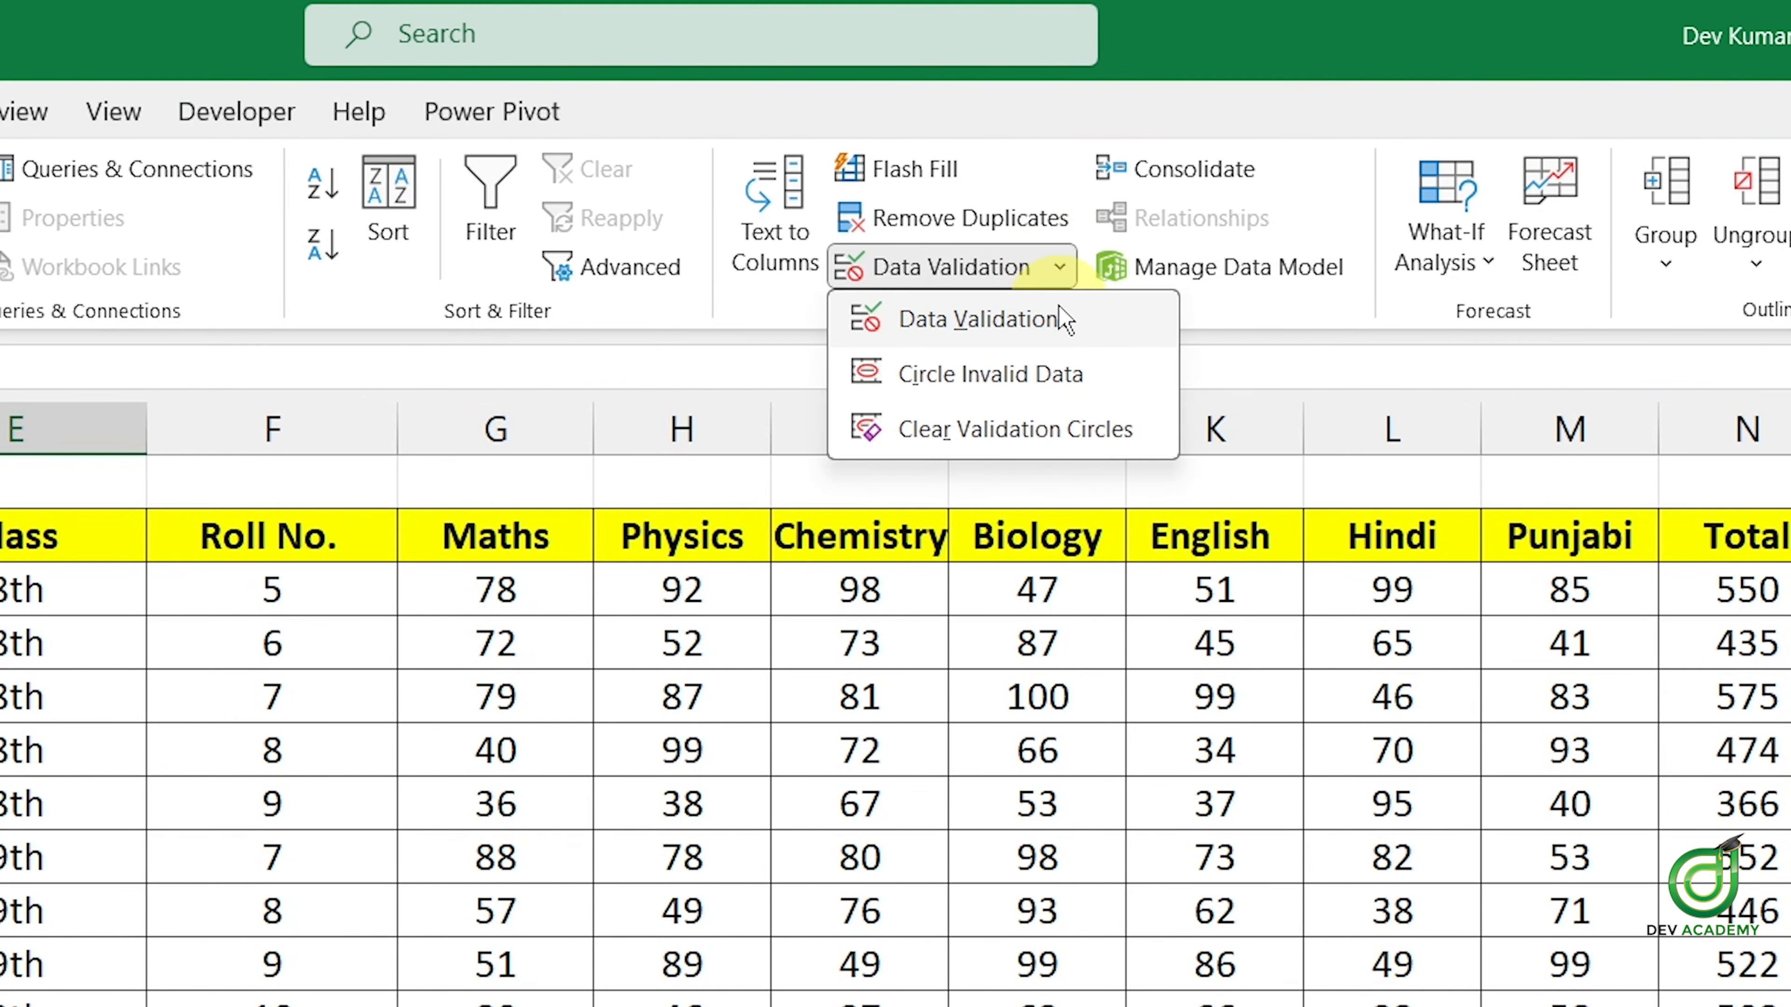
click(1065, 319)
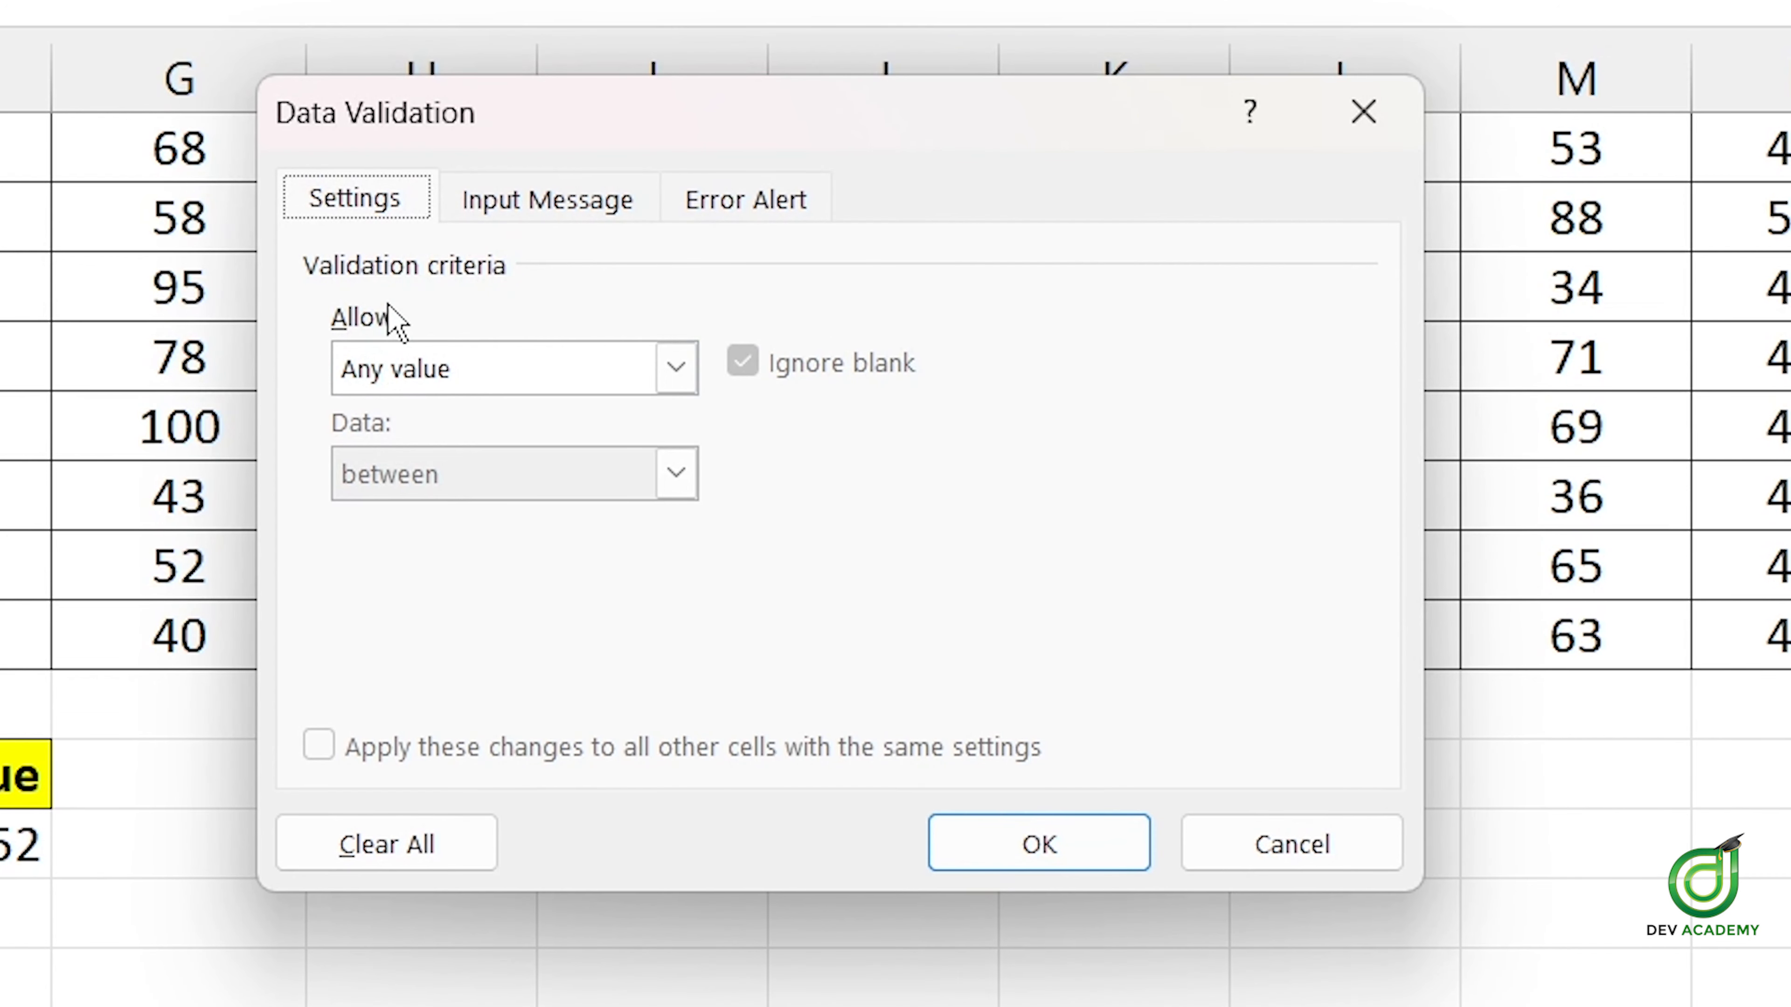
click(552, 377)
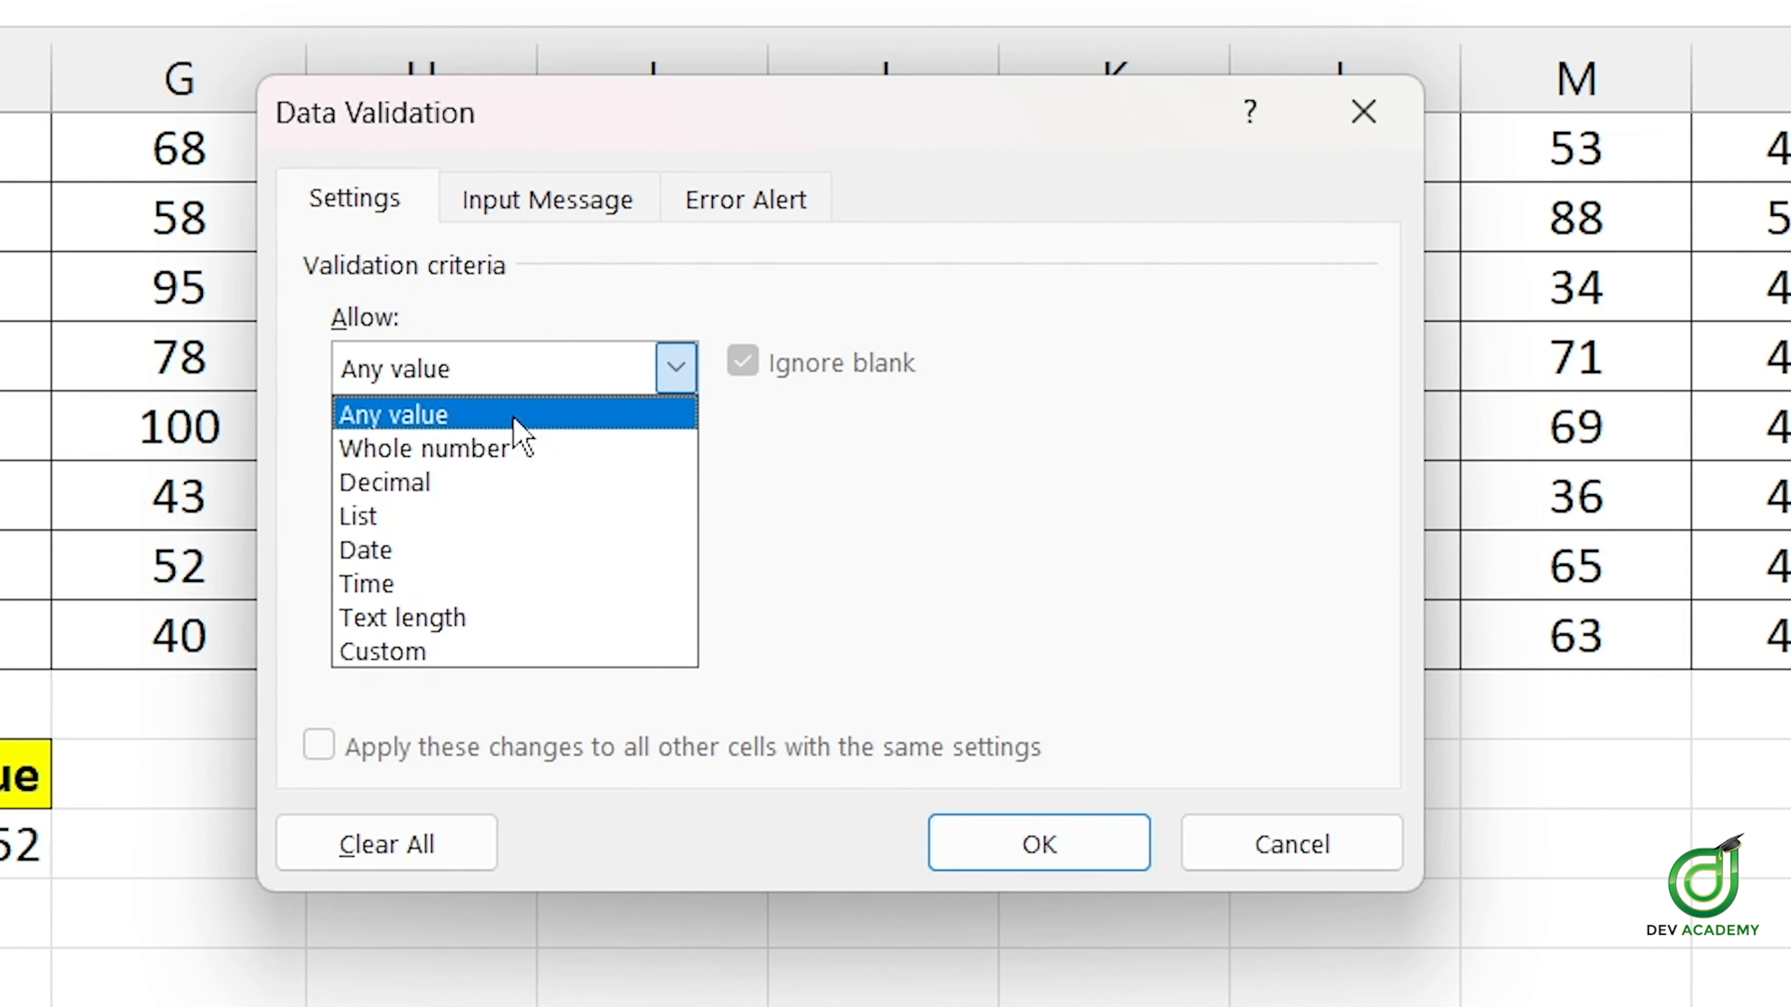
click(458, 514)
click(677, 369)
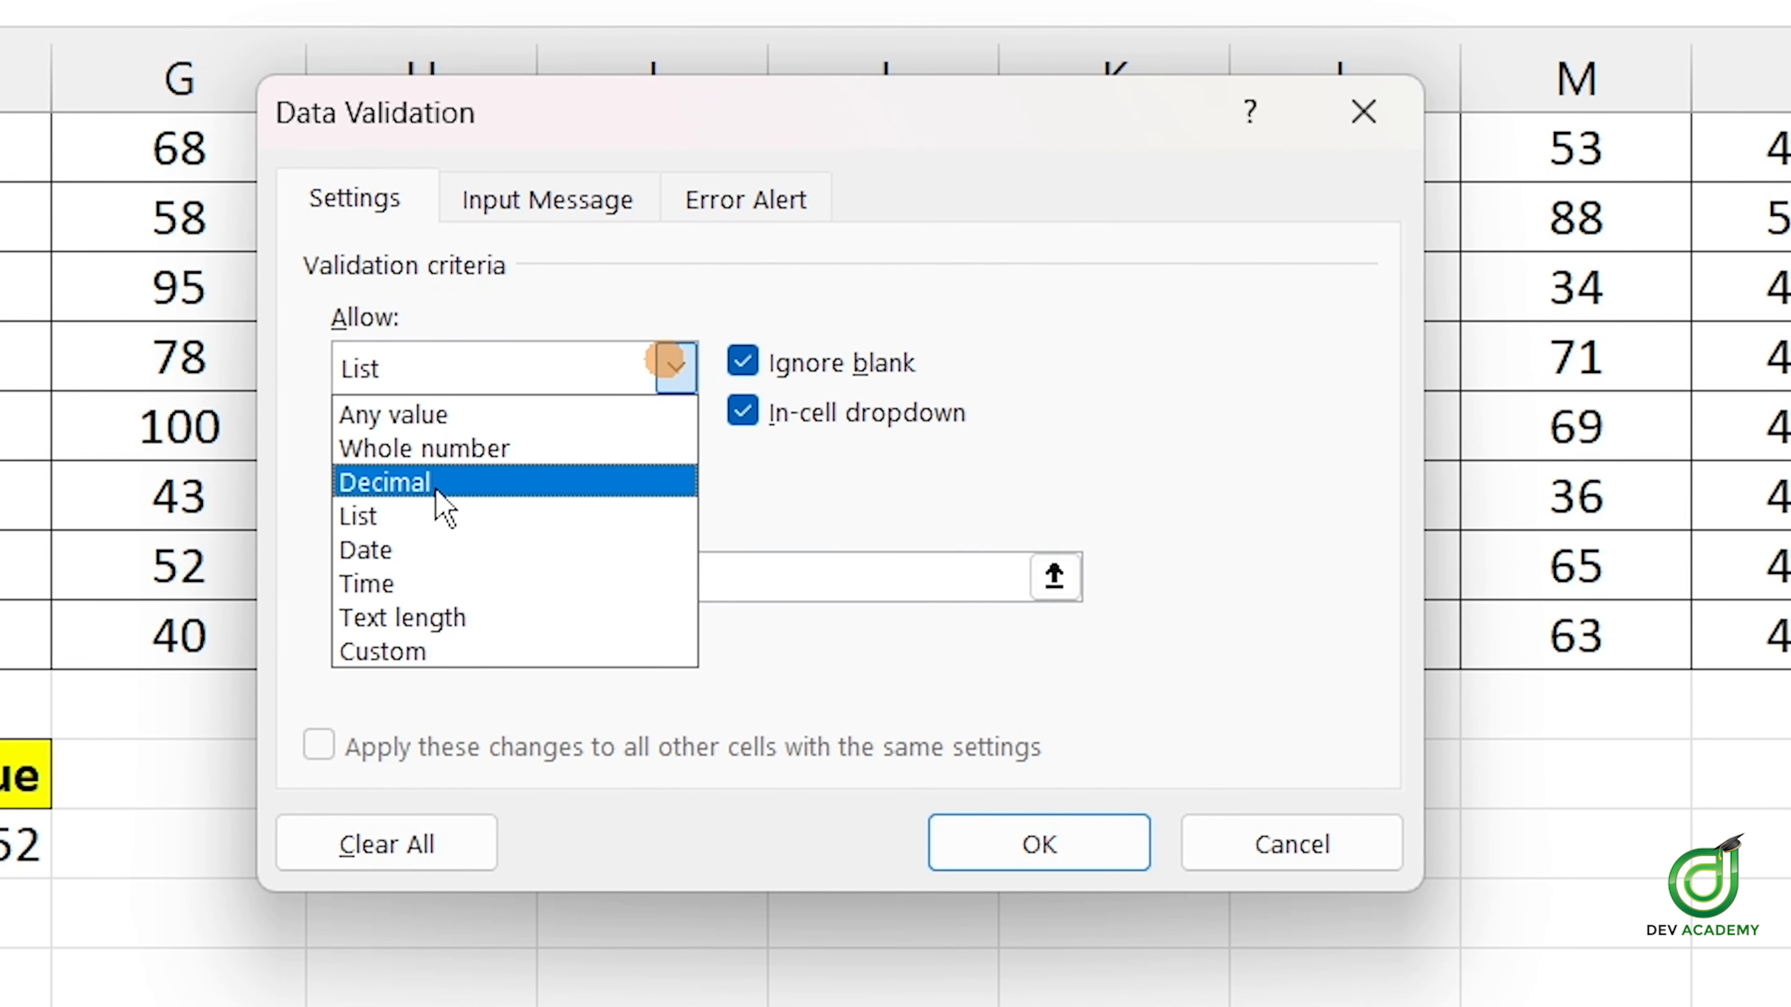
click(466, 514)
click(477, 564)
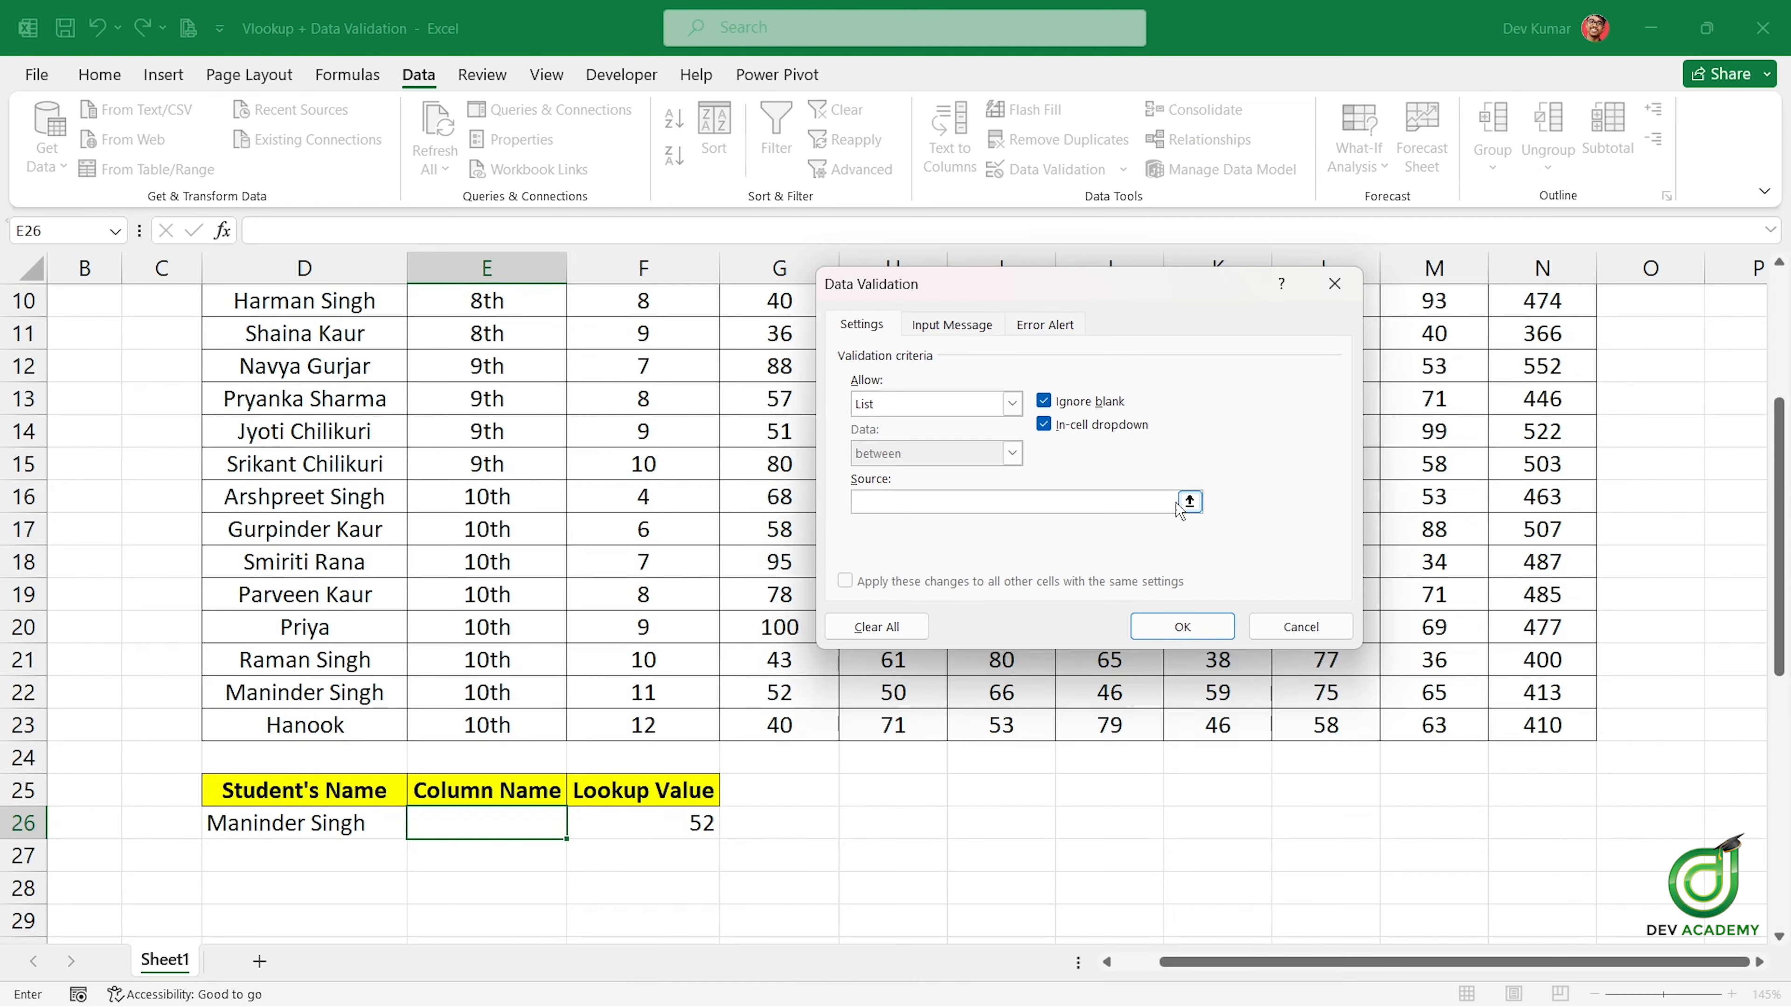
Set the validation list source to the header cells from Class to Total, =$E$6:$N$6.
scroll(923, 342, up, 2)
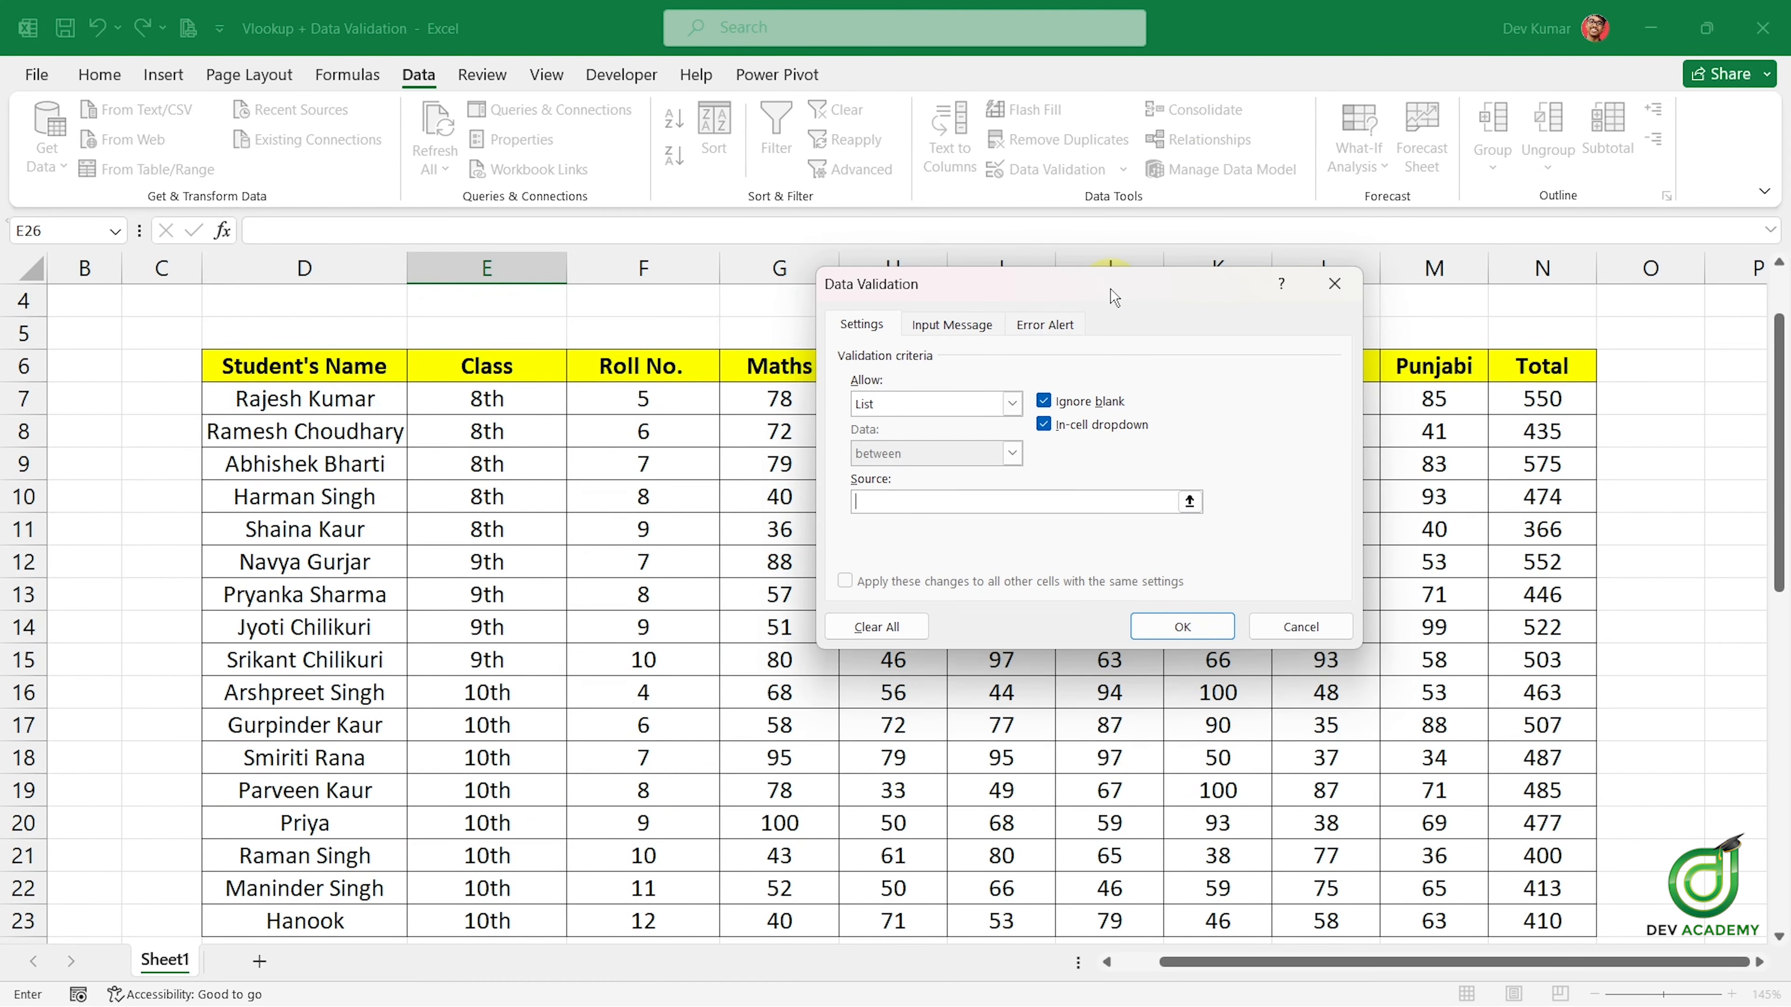
drag(1113, 296, 1128, 532)
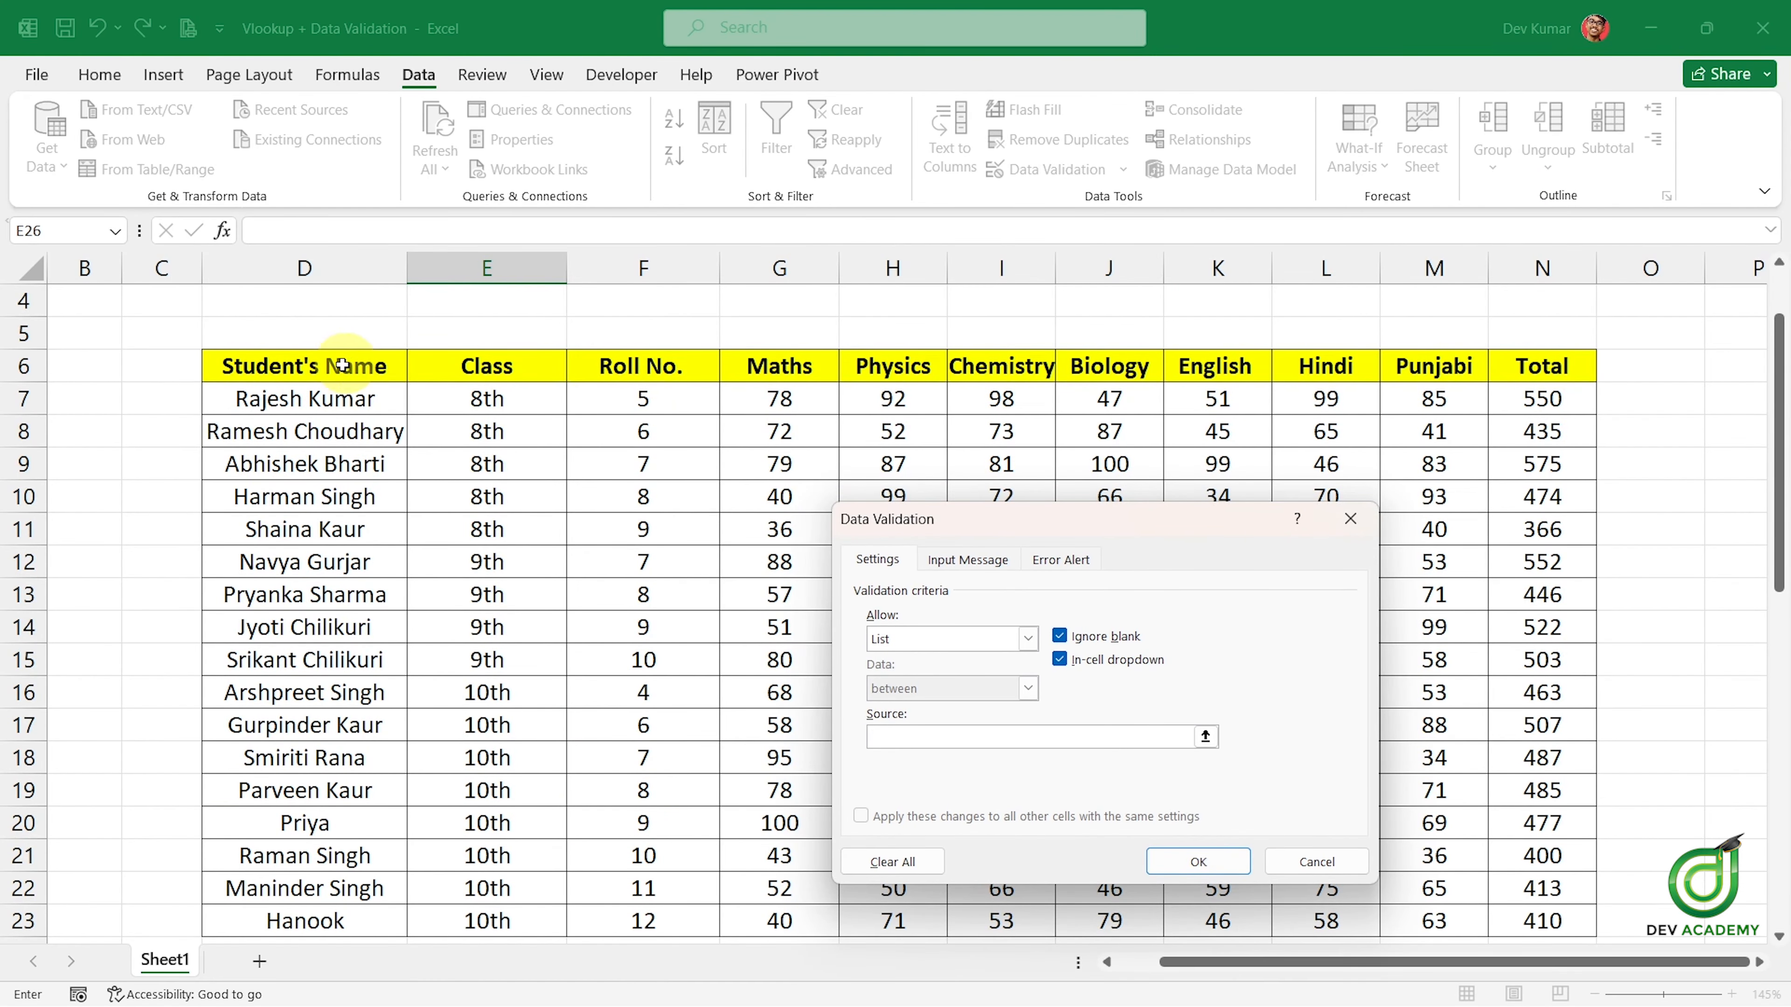
scroll(342, 365, down, 2)
scroll(441, 765, up, 2)
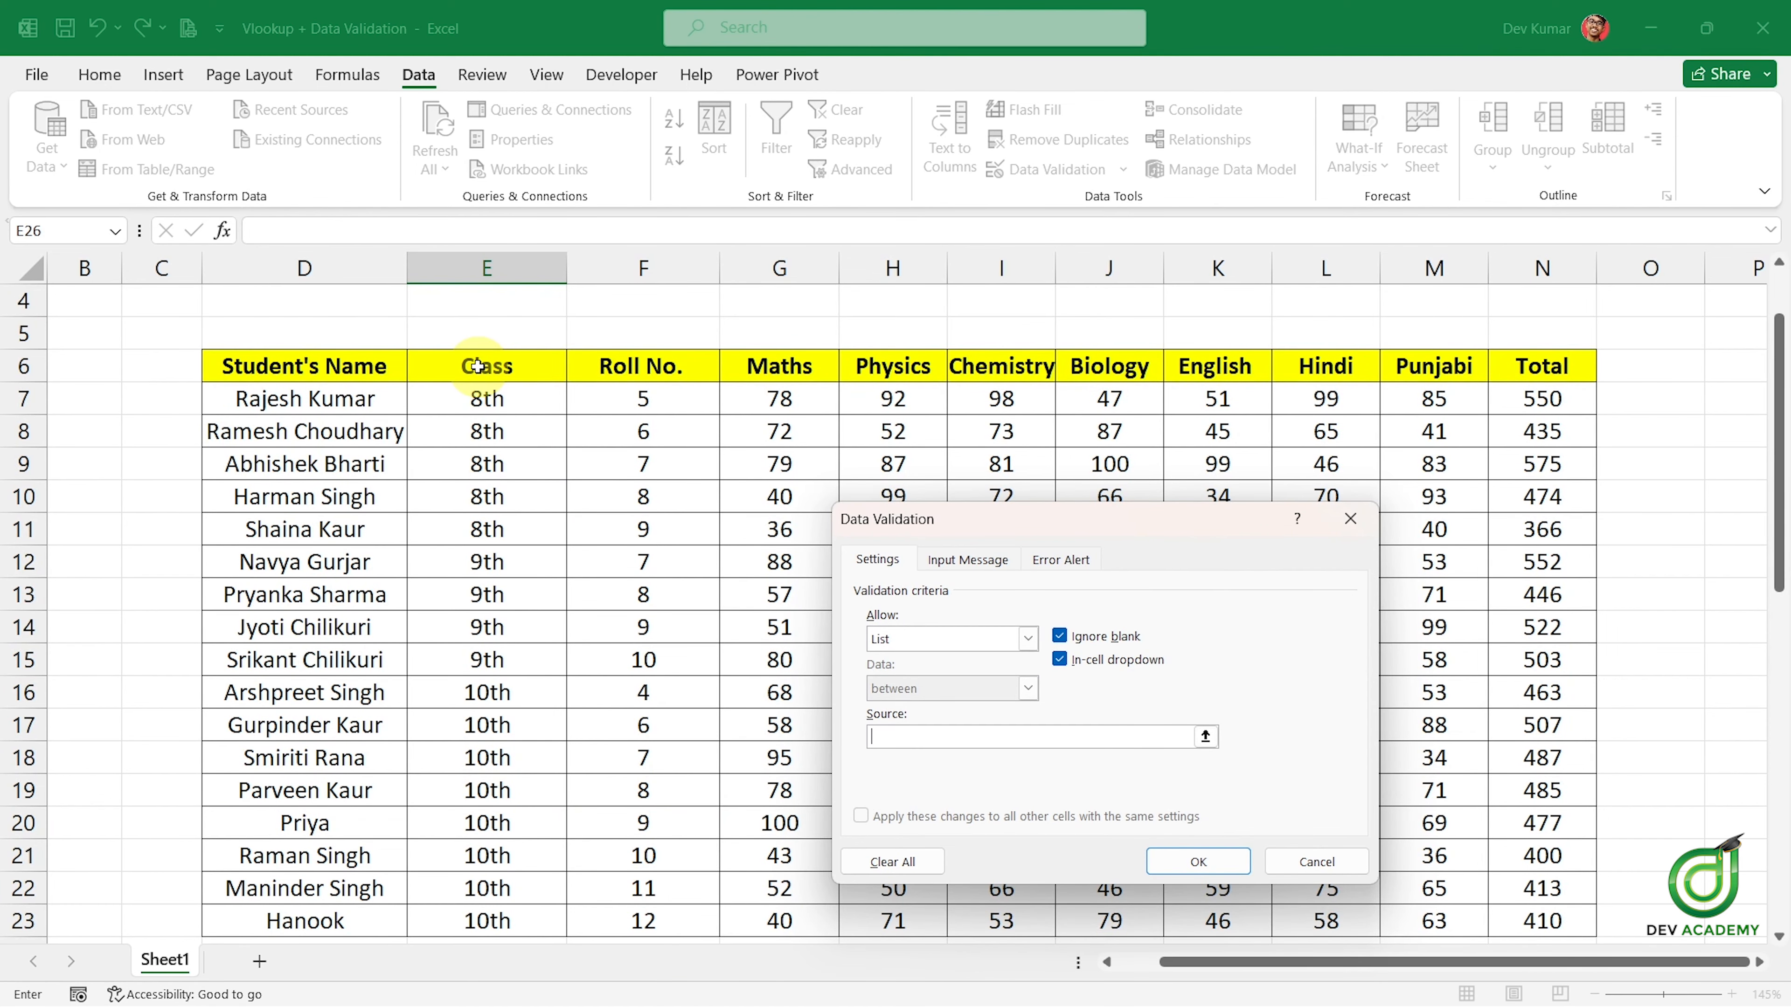
drag(477, 366, 1511, 363)
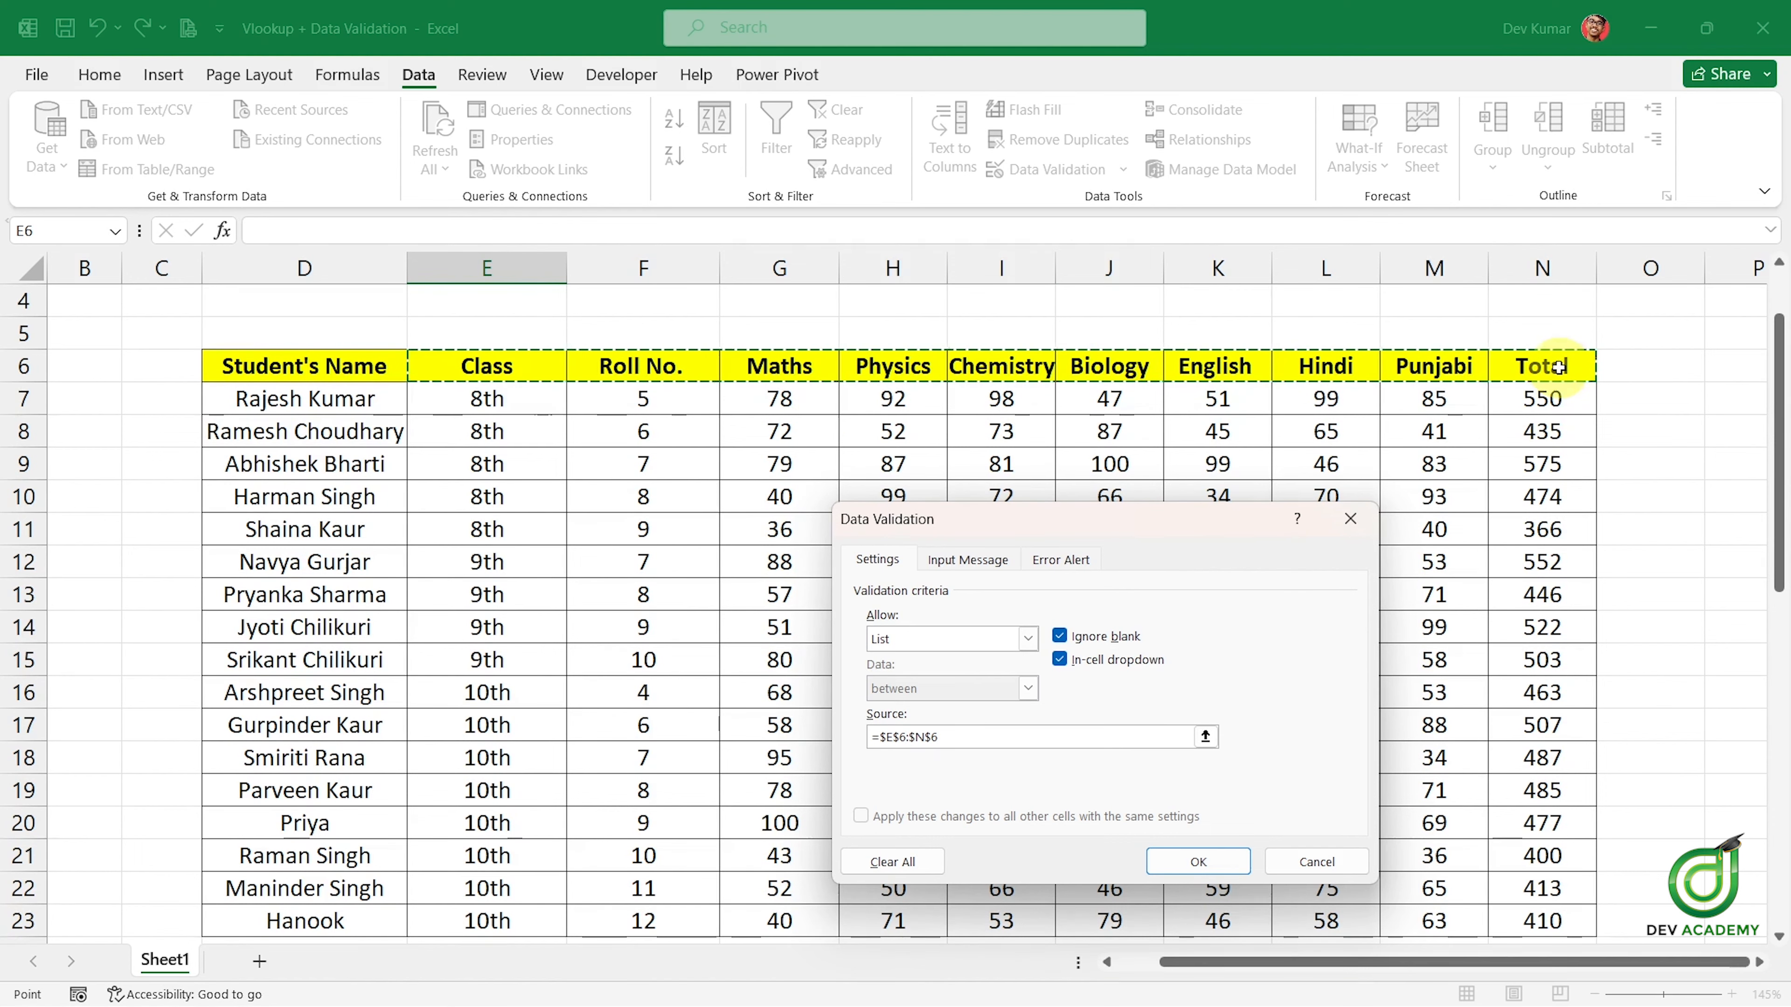
scroll(1427, 416, down, 2)
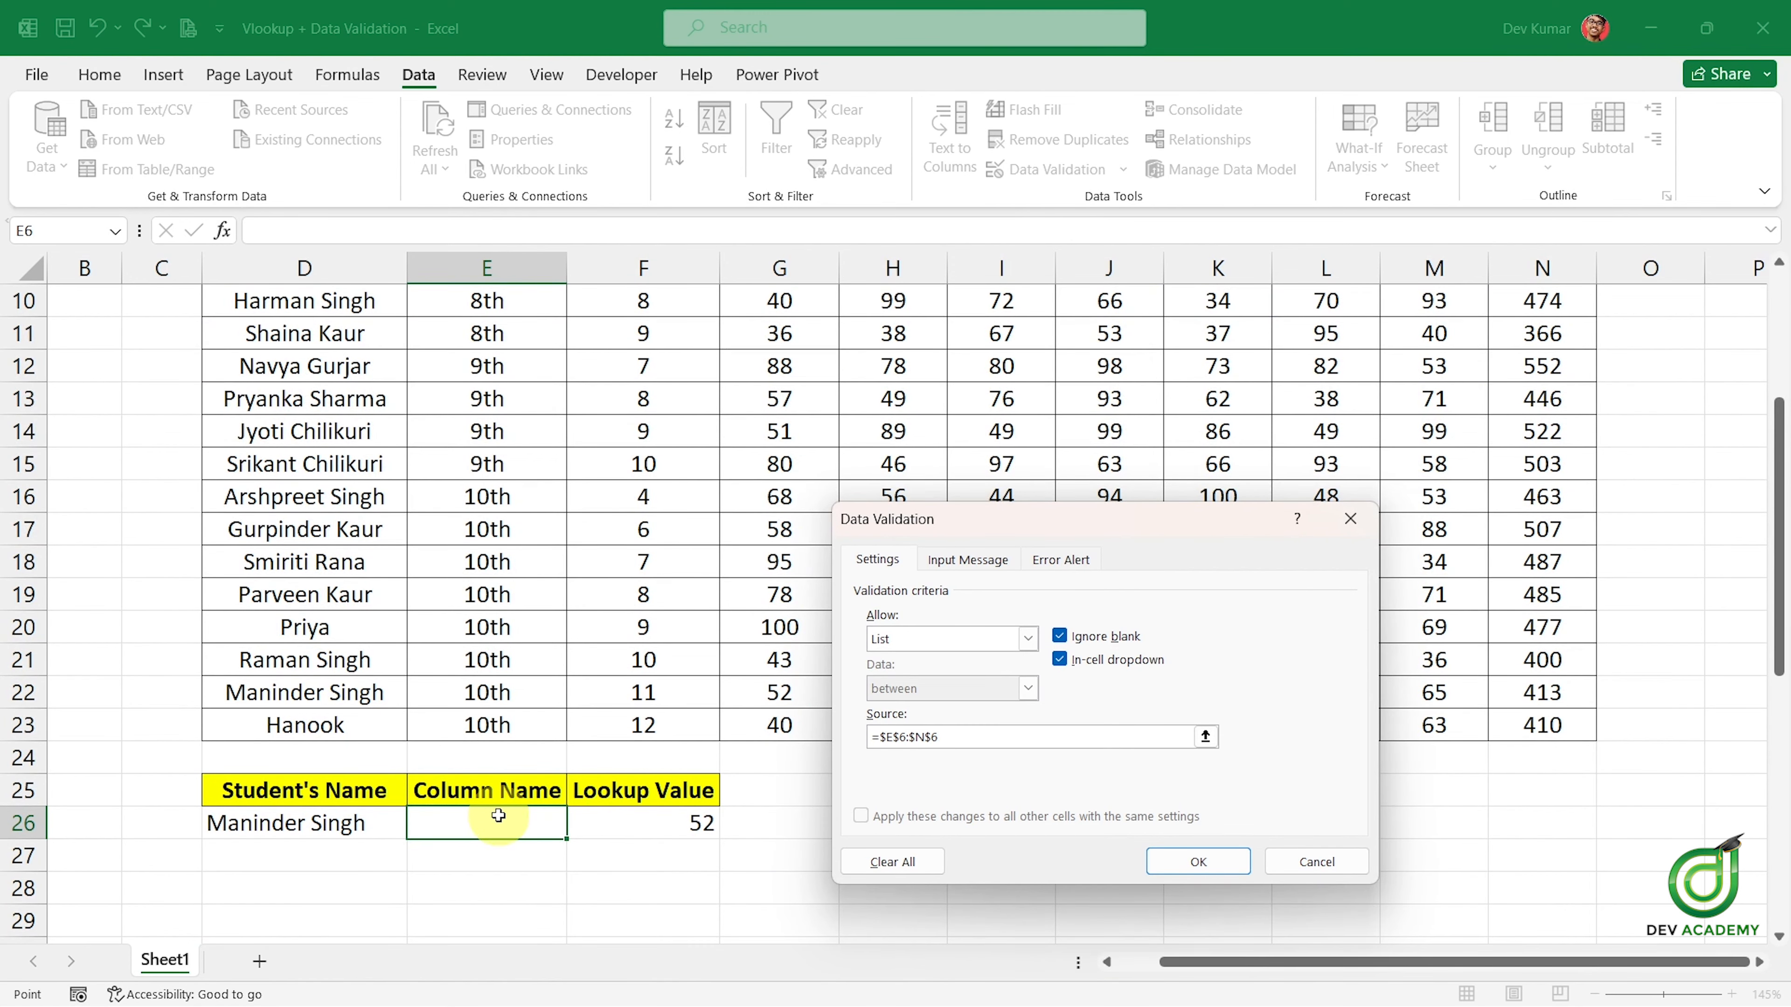
scroll(690, 764, up, 2)
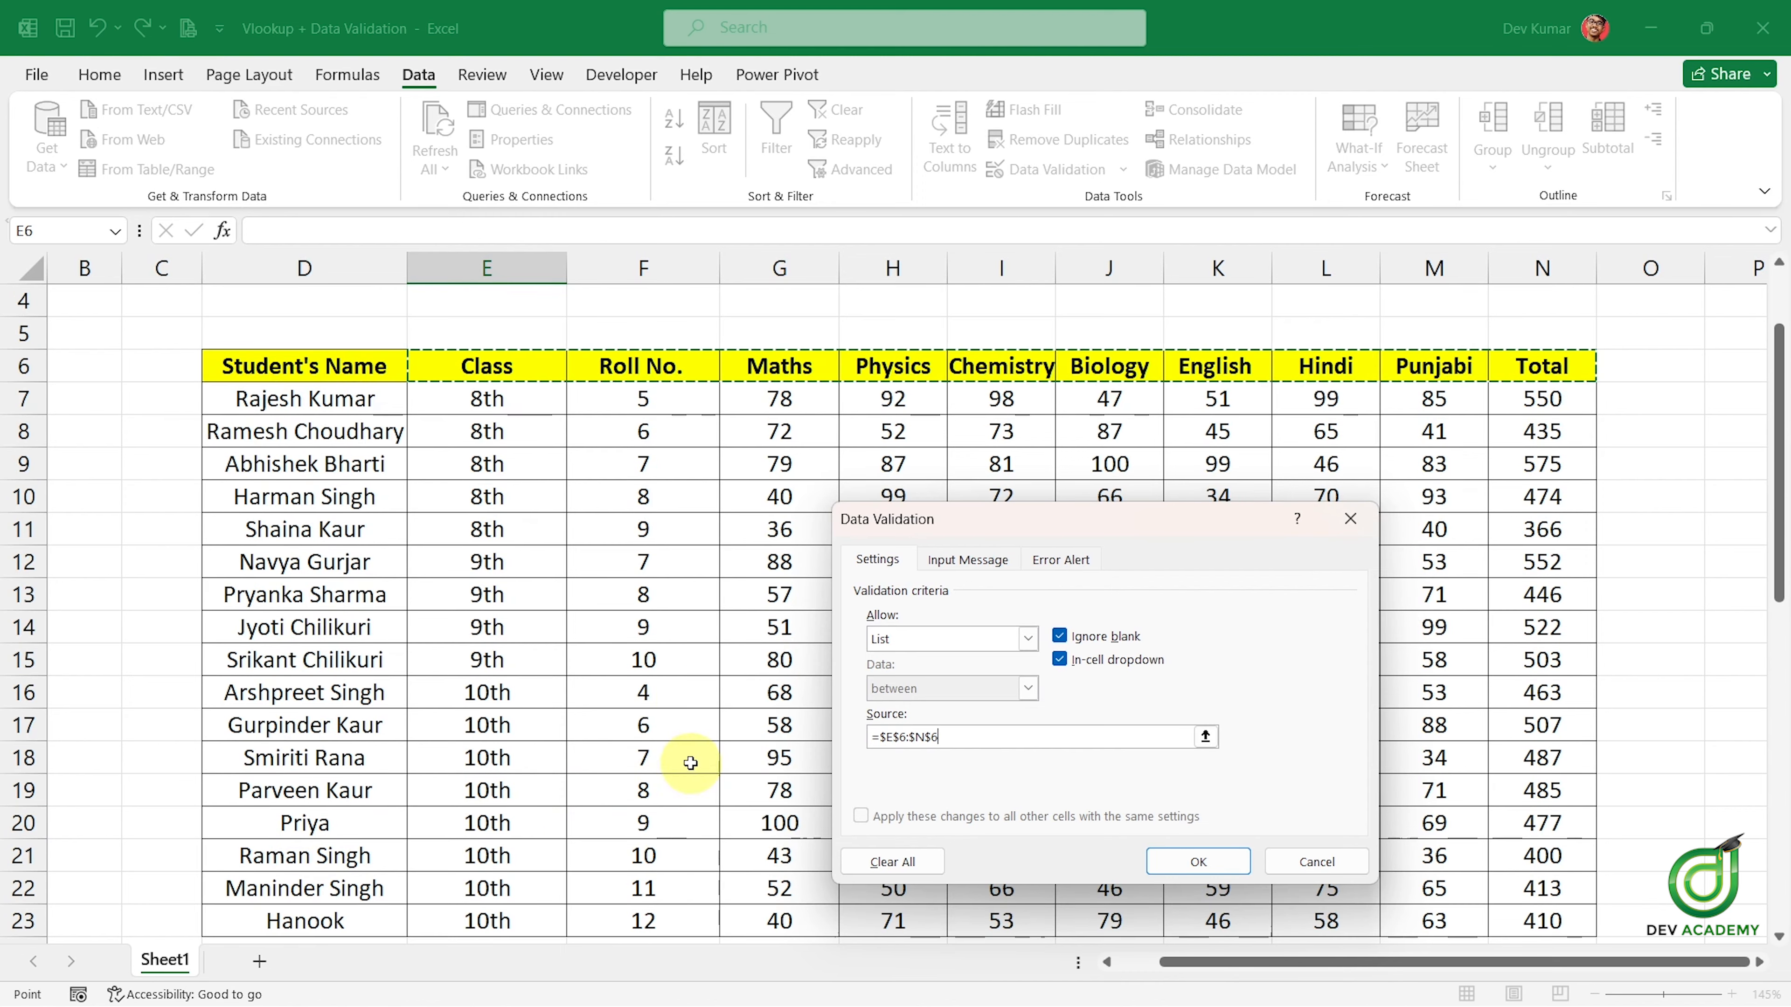
scroll(760, 611, down, 2)
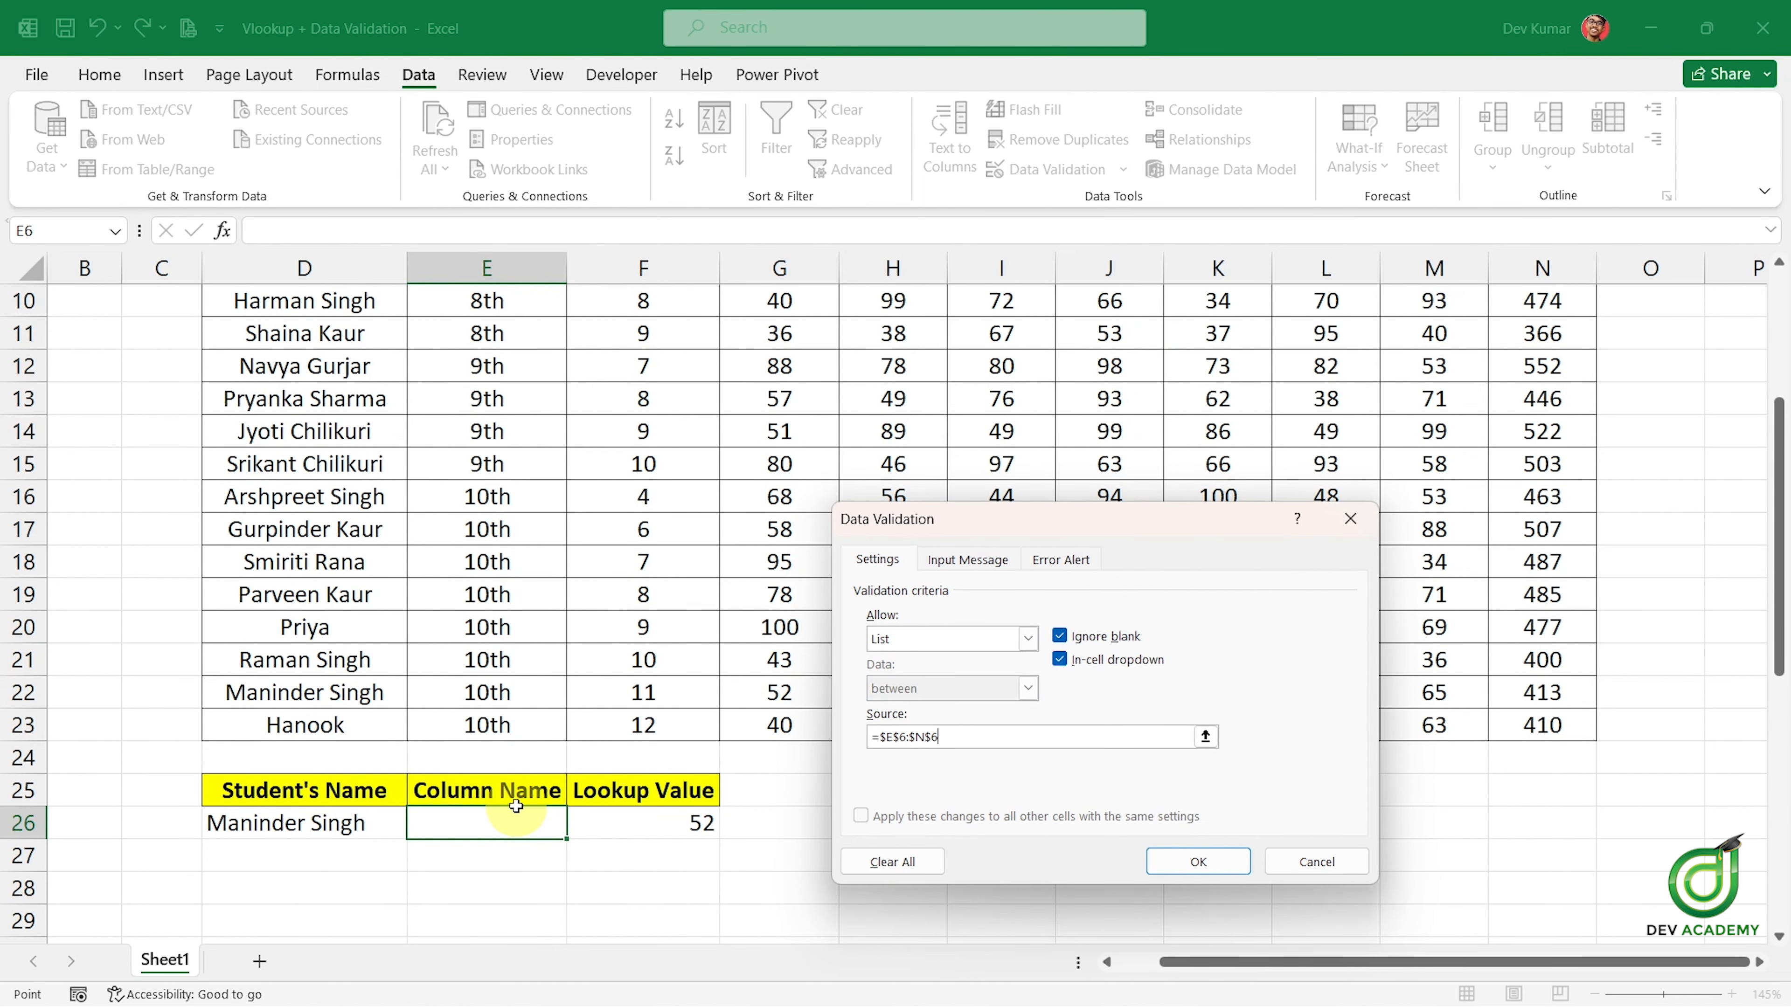
scroll(662, 462, up, 2)
scroll(670, 635, down, 2)
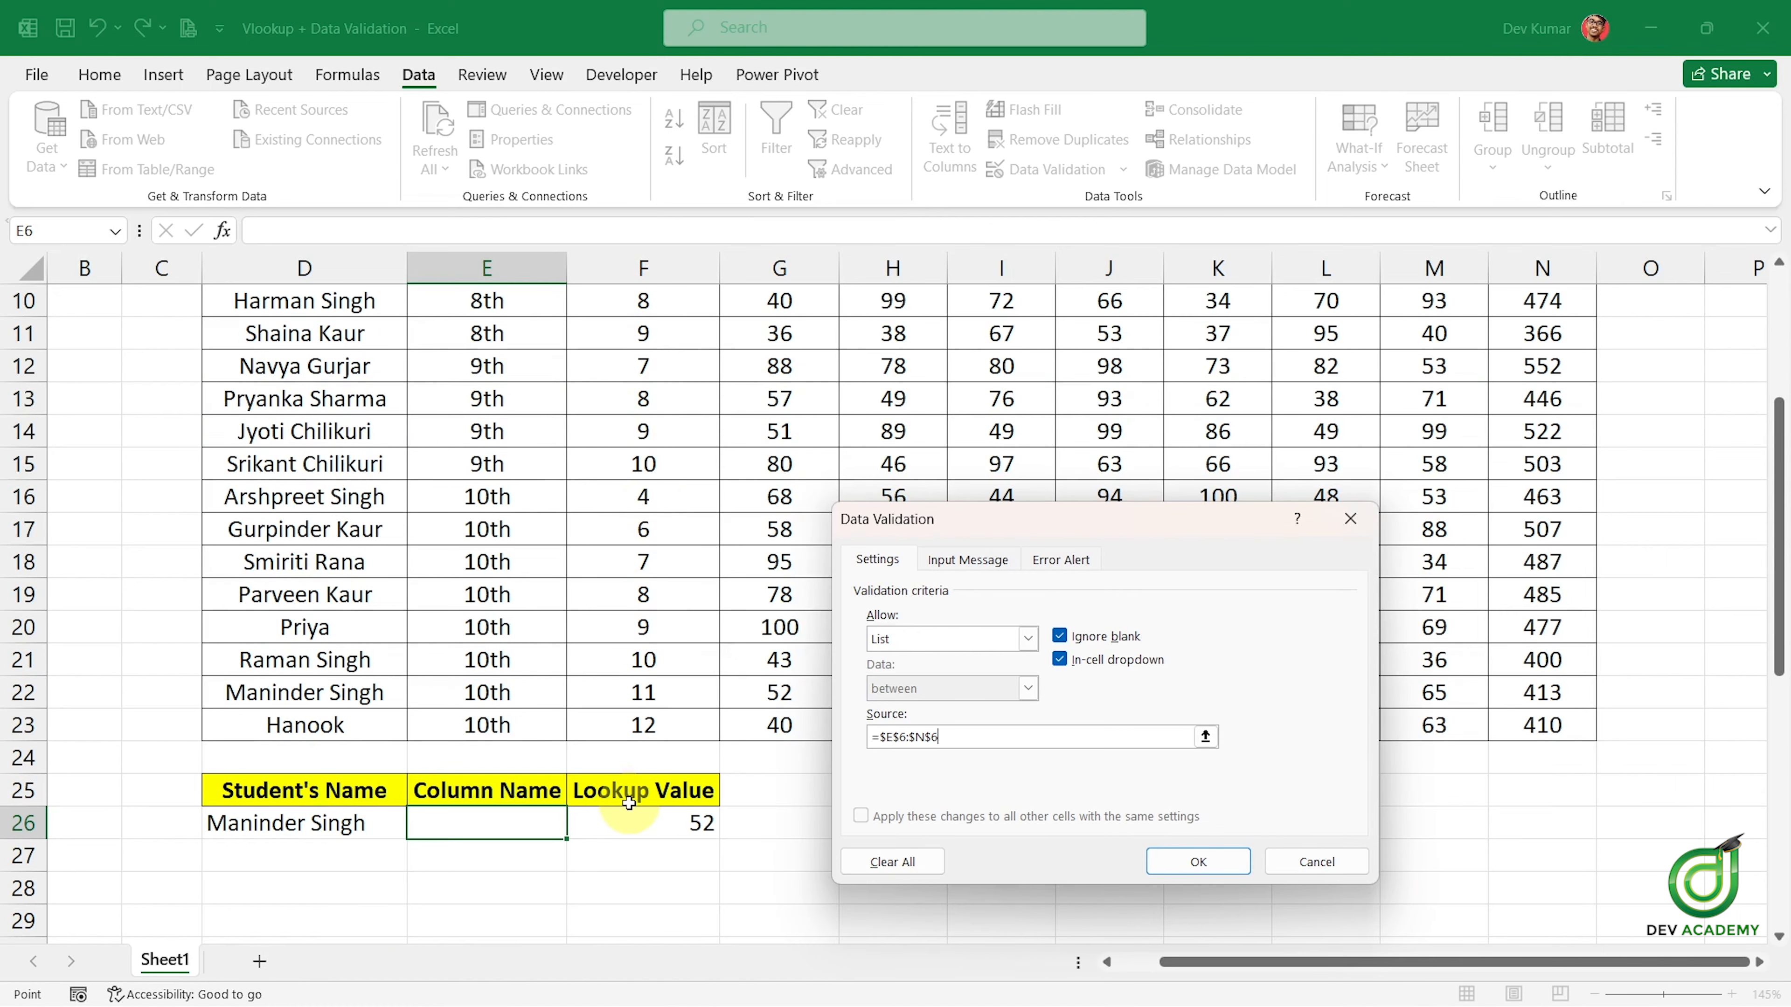
Compare the table headers with the Column Name cell E26 and apply the list validation rule to it.
scroll(600, 560, up, 2)
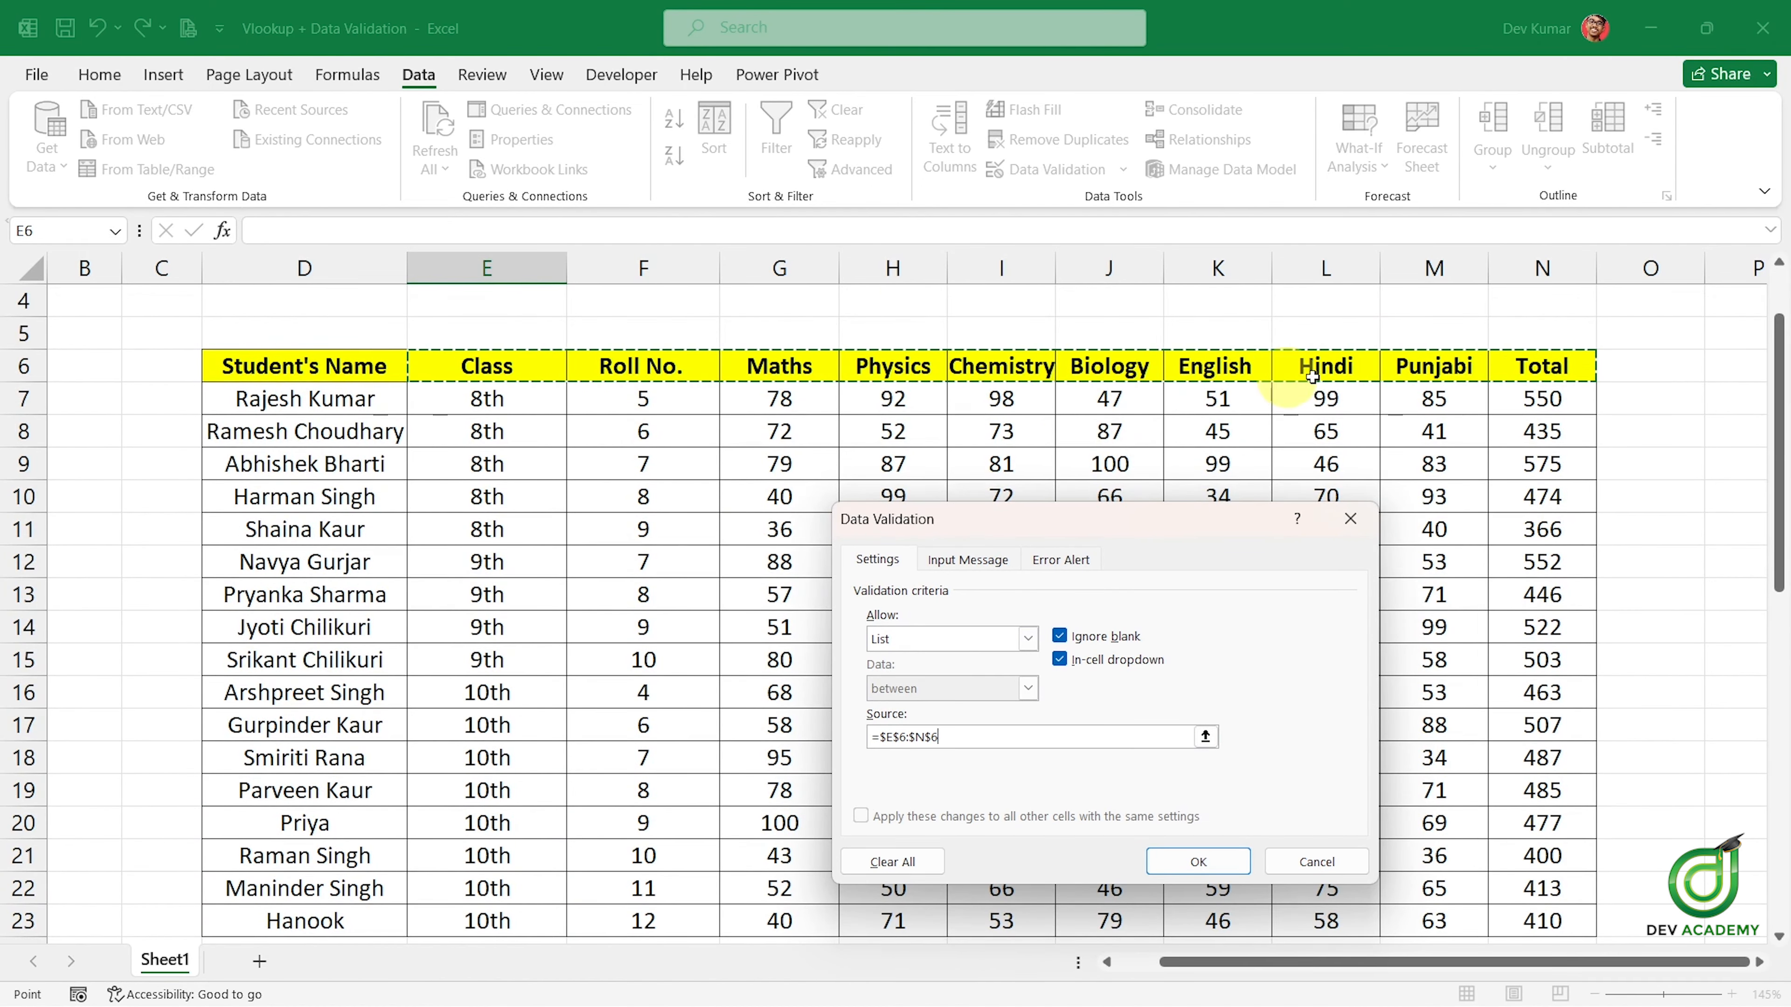
scroll(471, 855, down, 2)
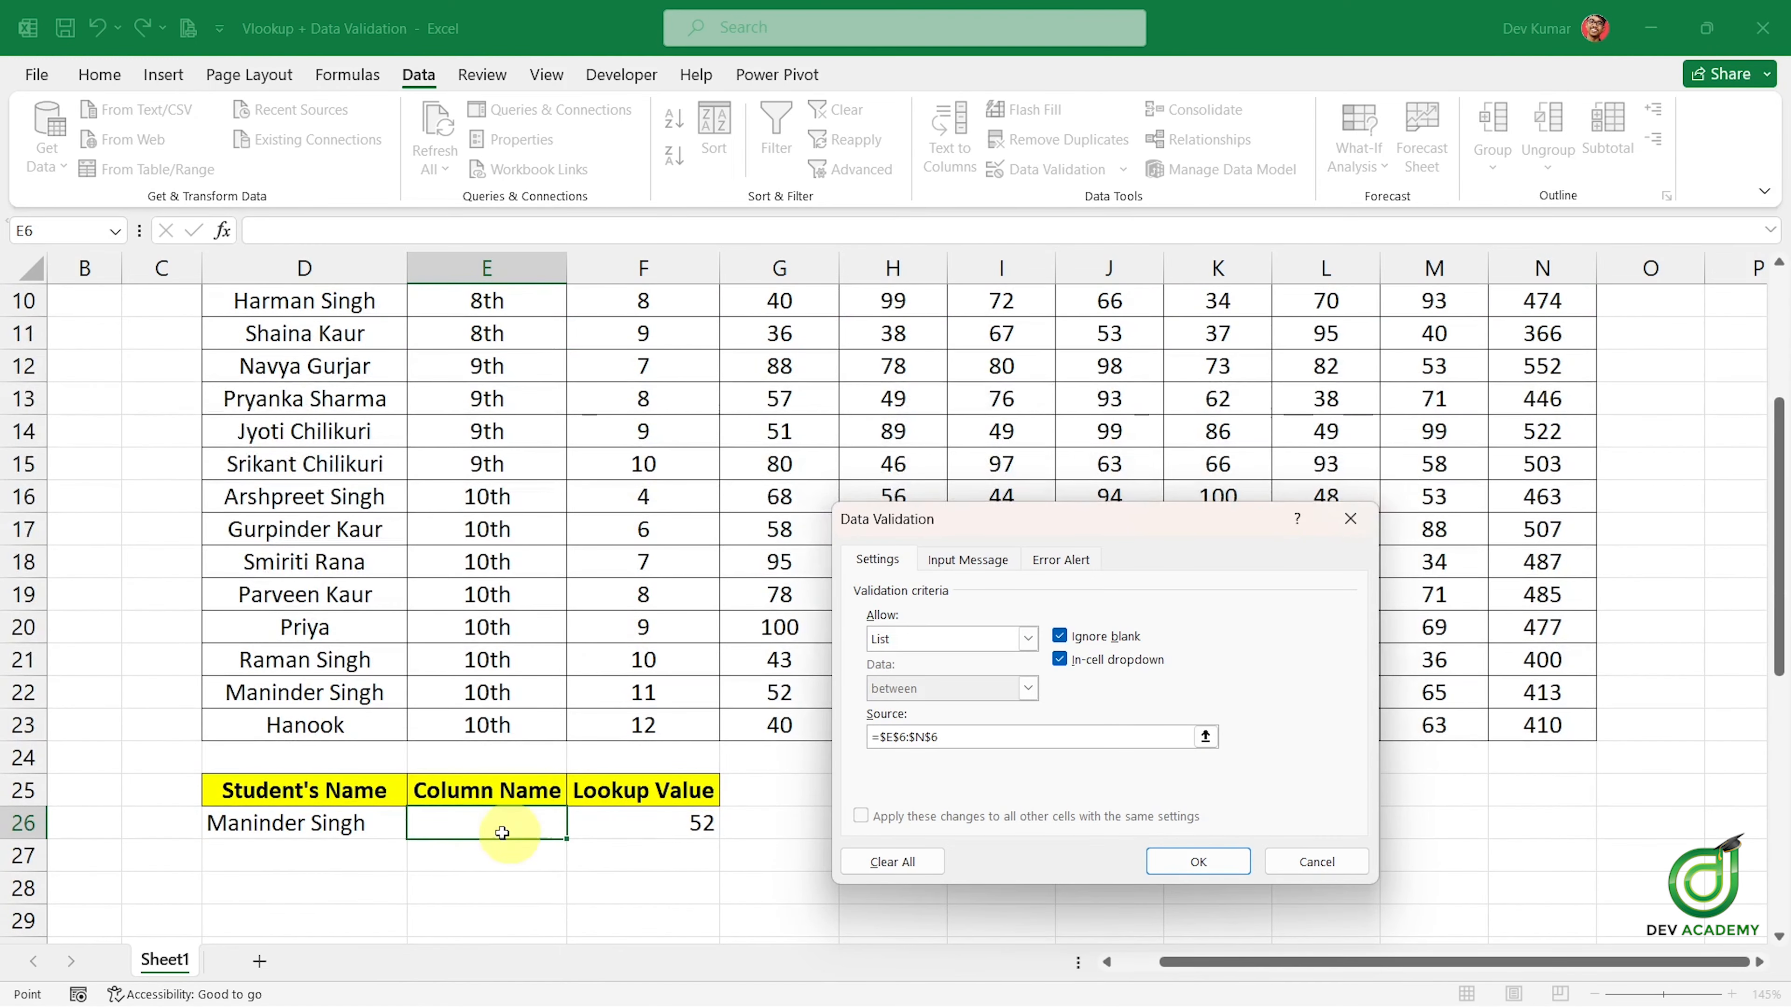
click(1228, 864)
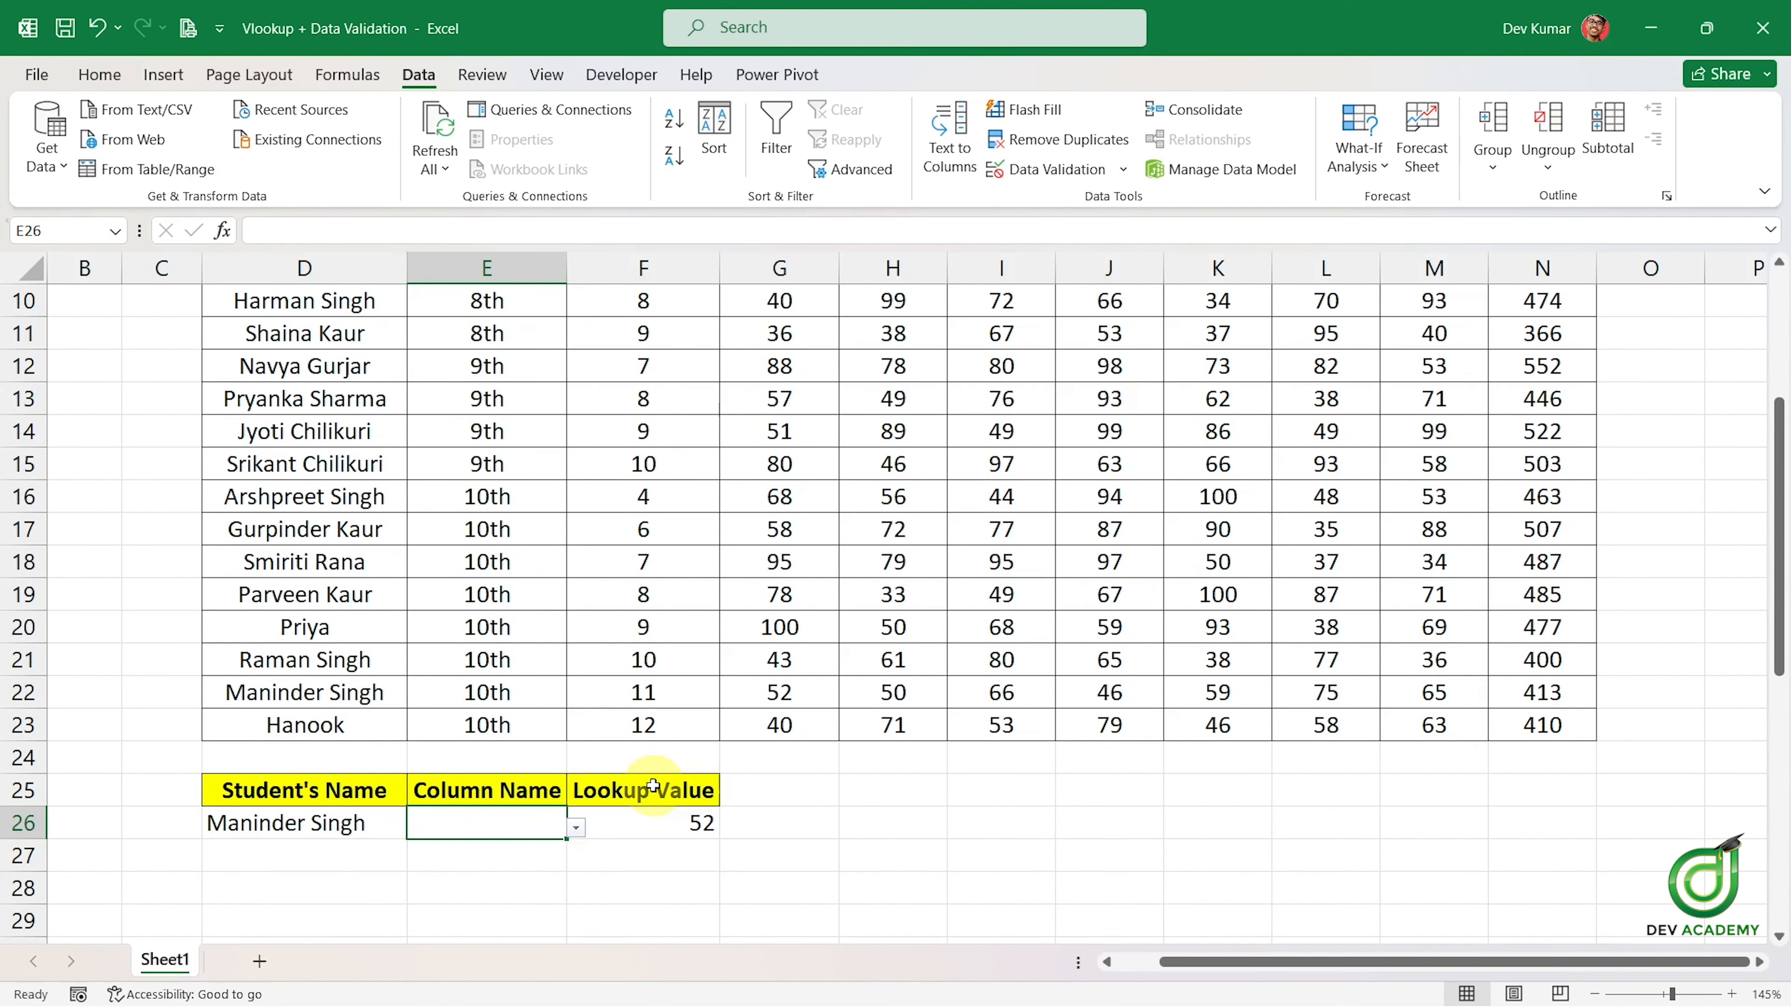
Choose Chemistry from the dropdown in the Column Name cell E26 and compare it with the table headers.
scroll(640, 788, up, 1)
scroll(599, 800, down, 1)
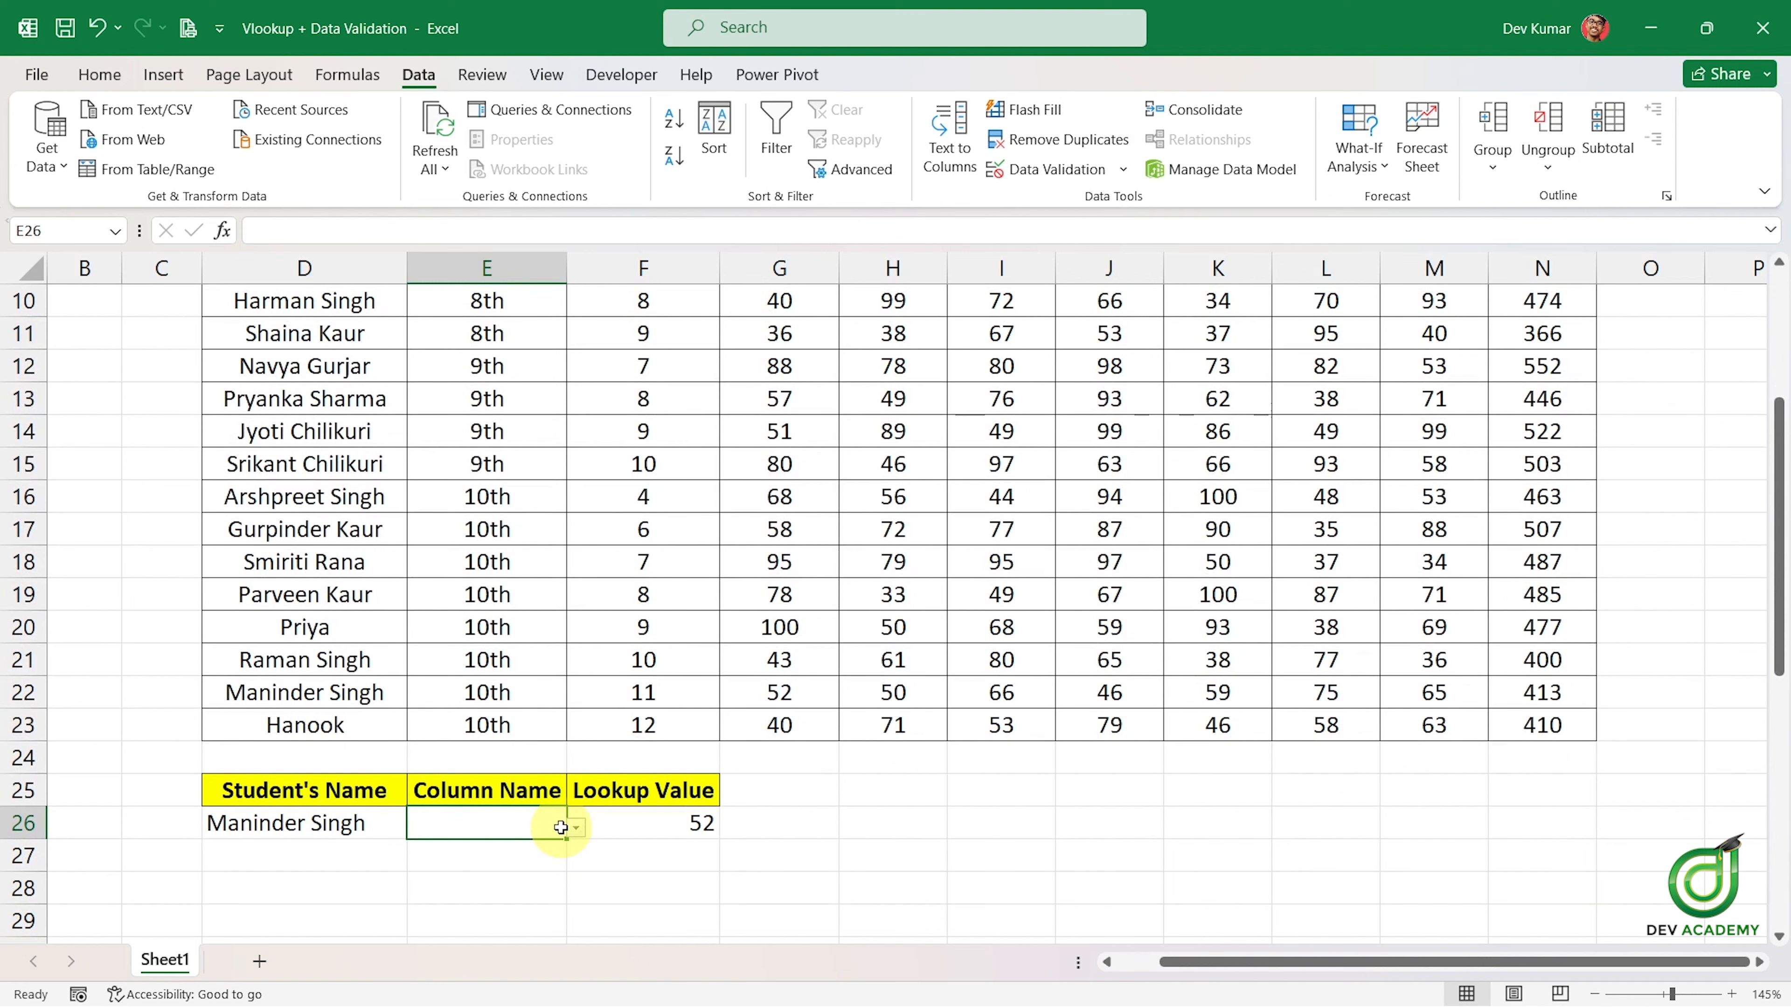
click(574, 829)
click(443, 728)
scroll(748, 661, up, 2)
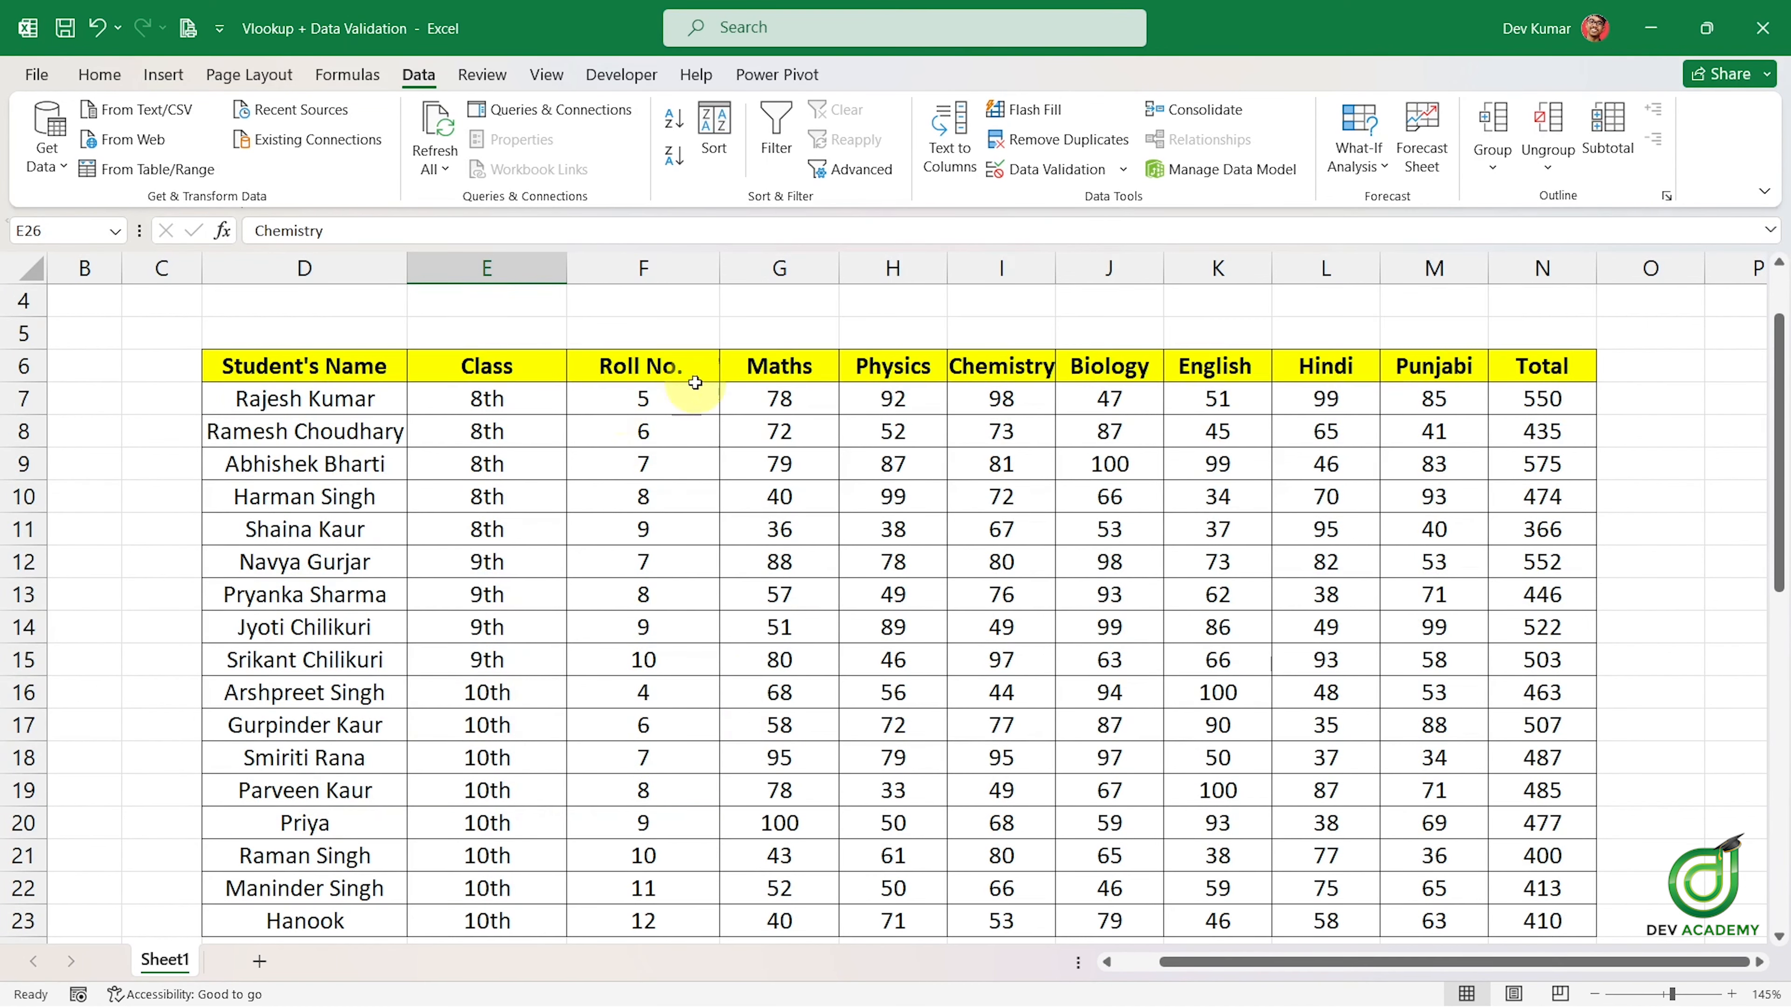
scroll(767, 460, down, 2)
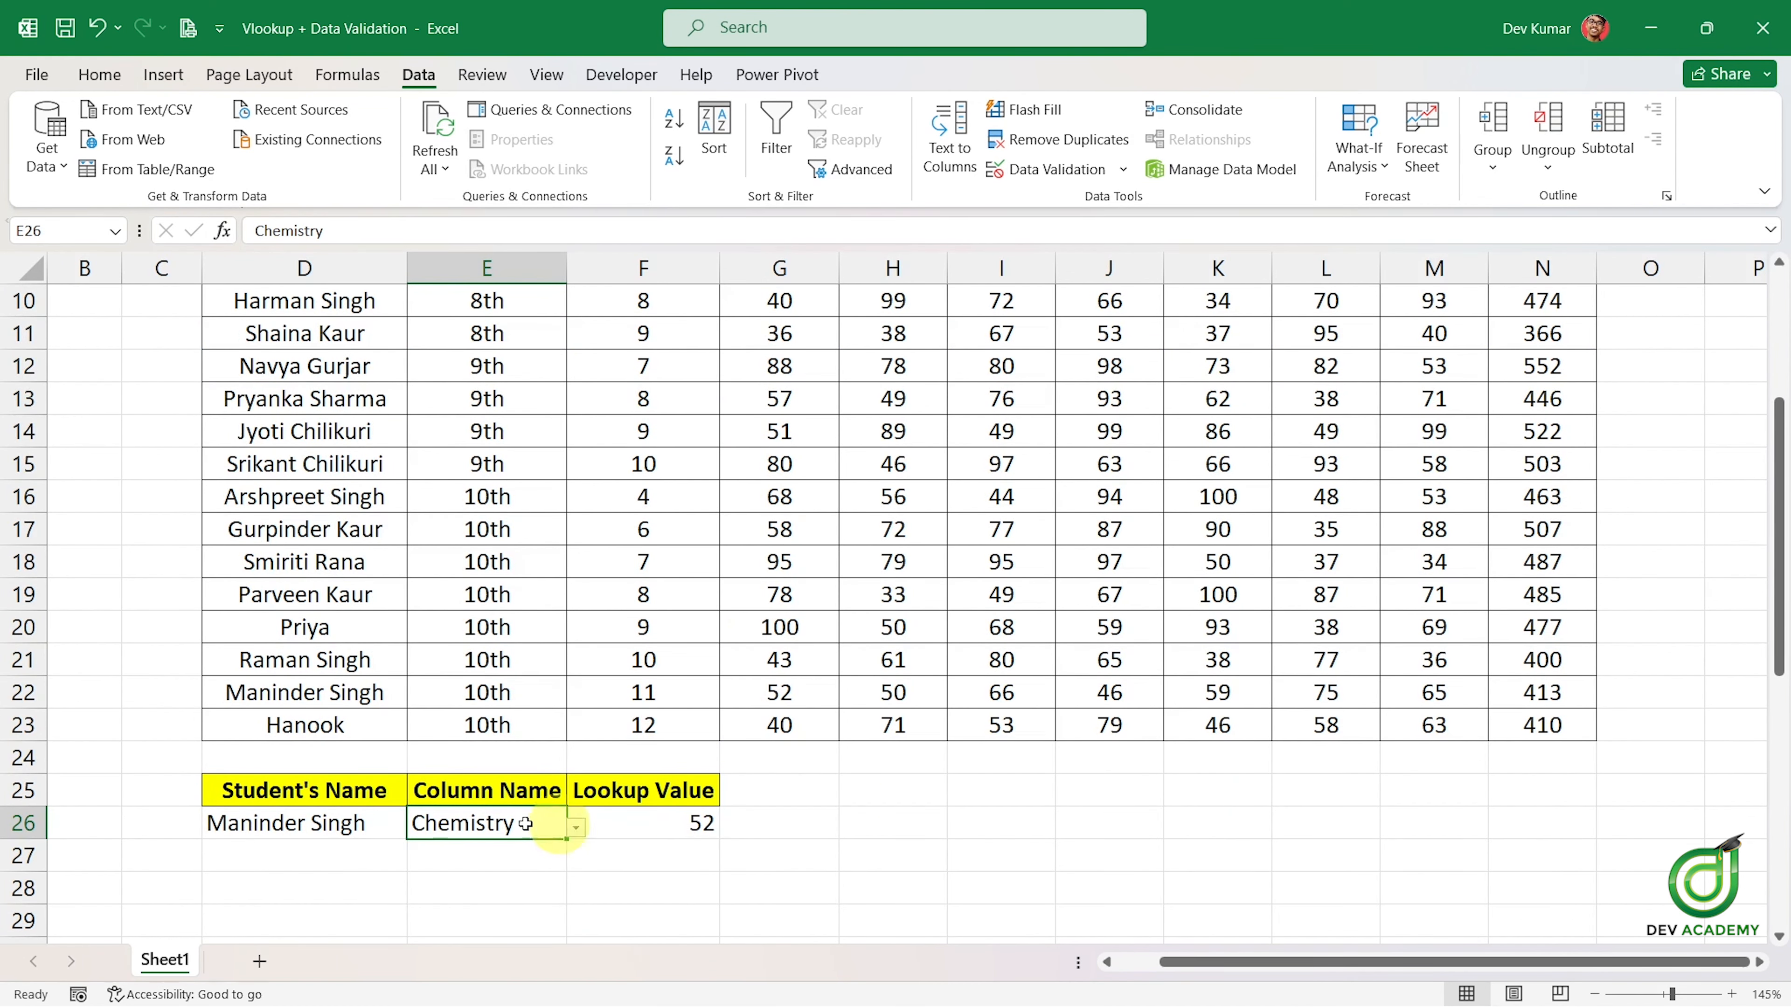
Try the Roll No. header cell F6 as the col_index_num of the VLOOKUP in F26.
click(700, 822)
double_click(719, 825)
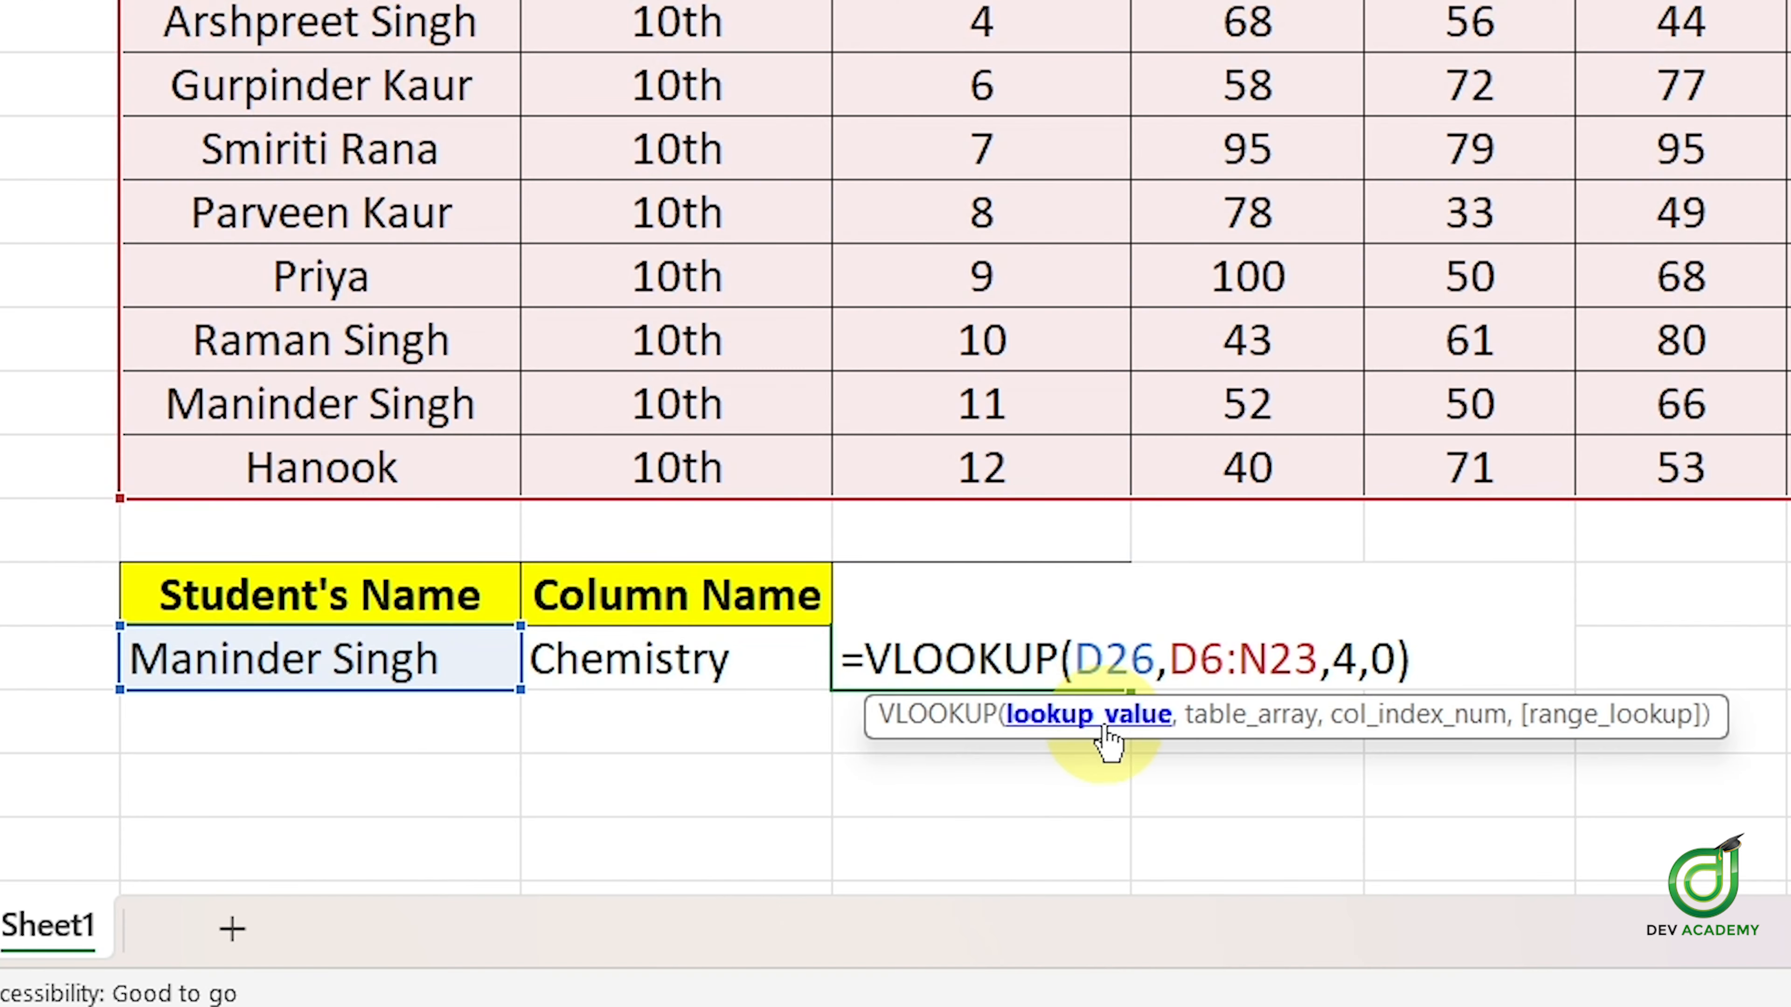
click(700, 852)
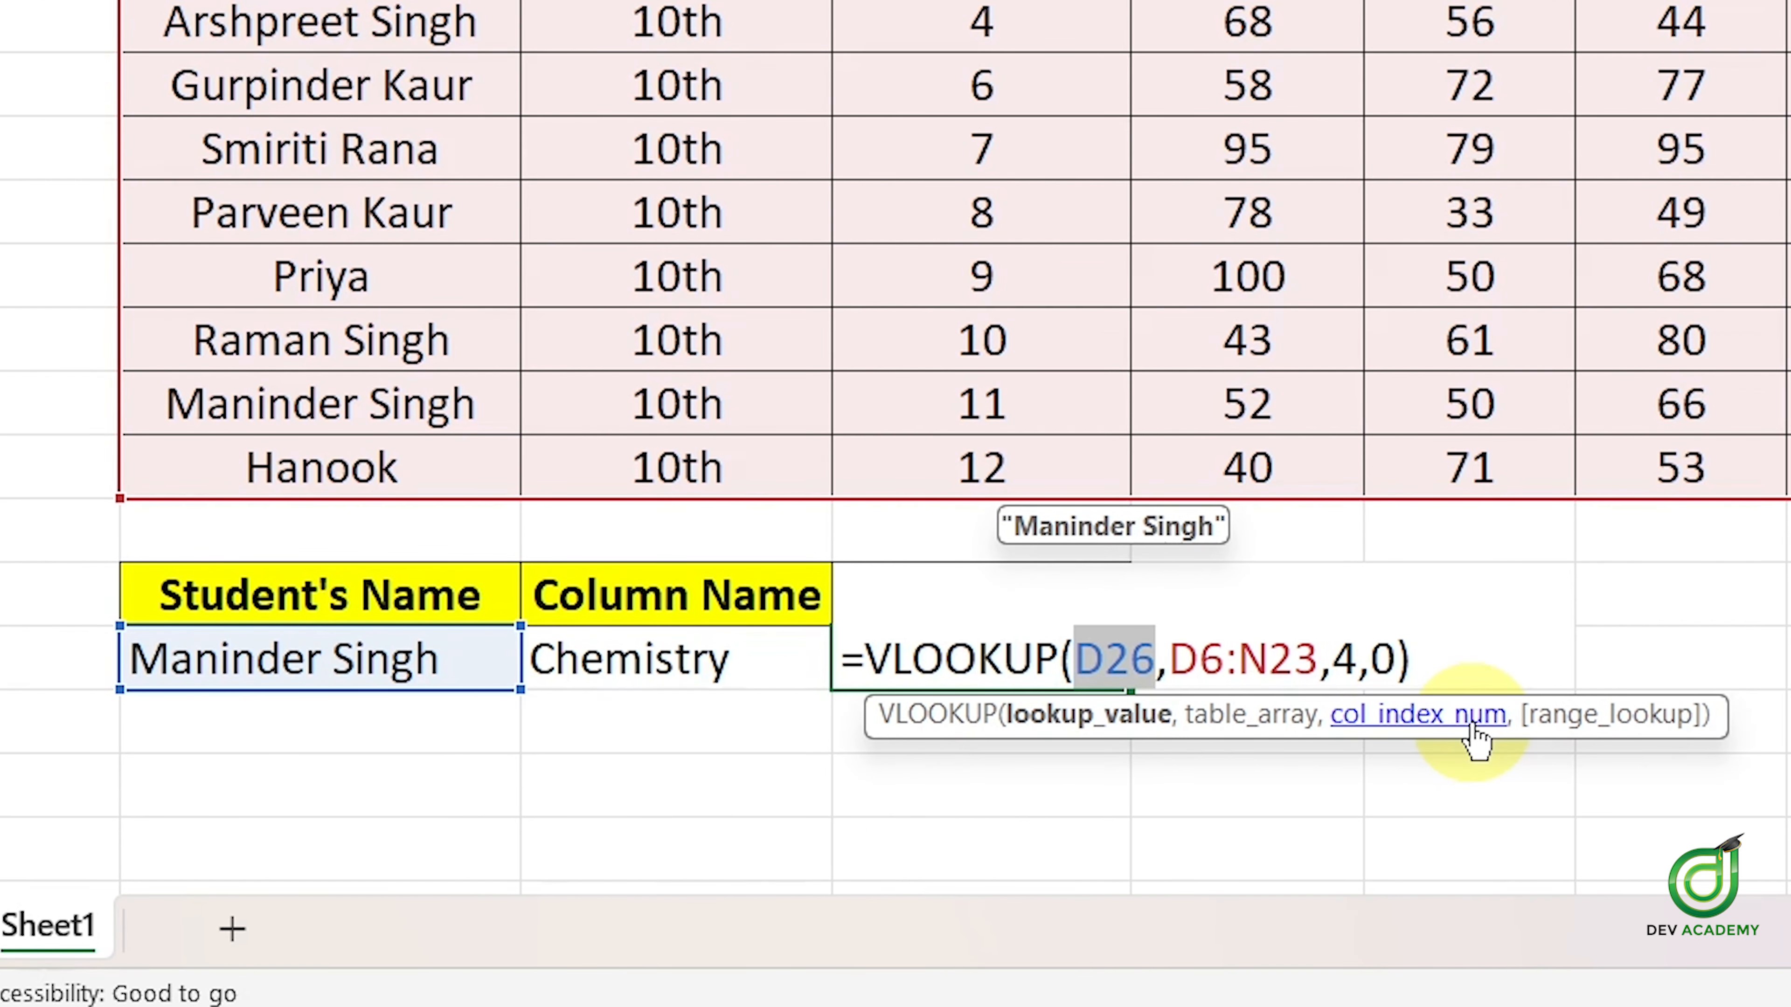
click(1352, 674)
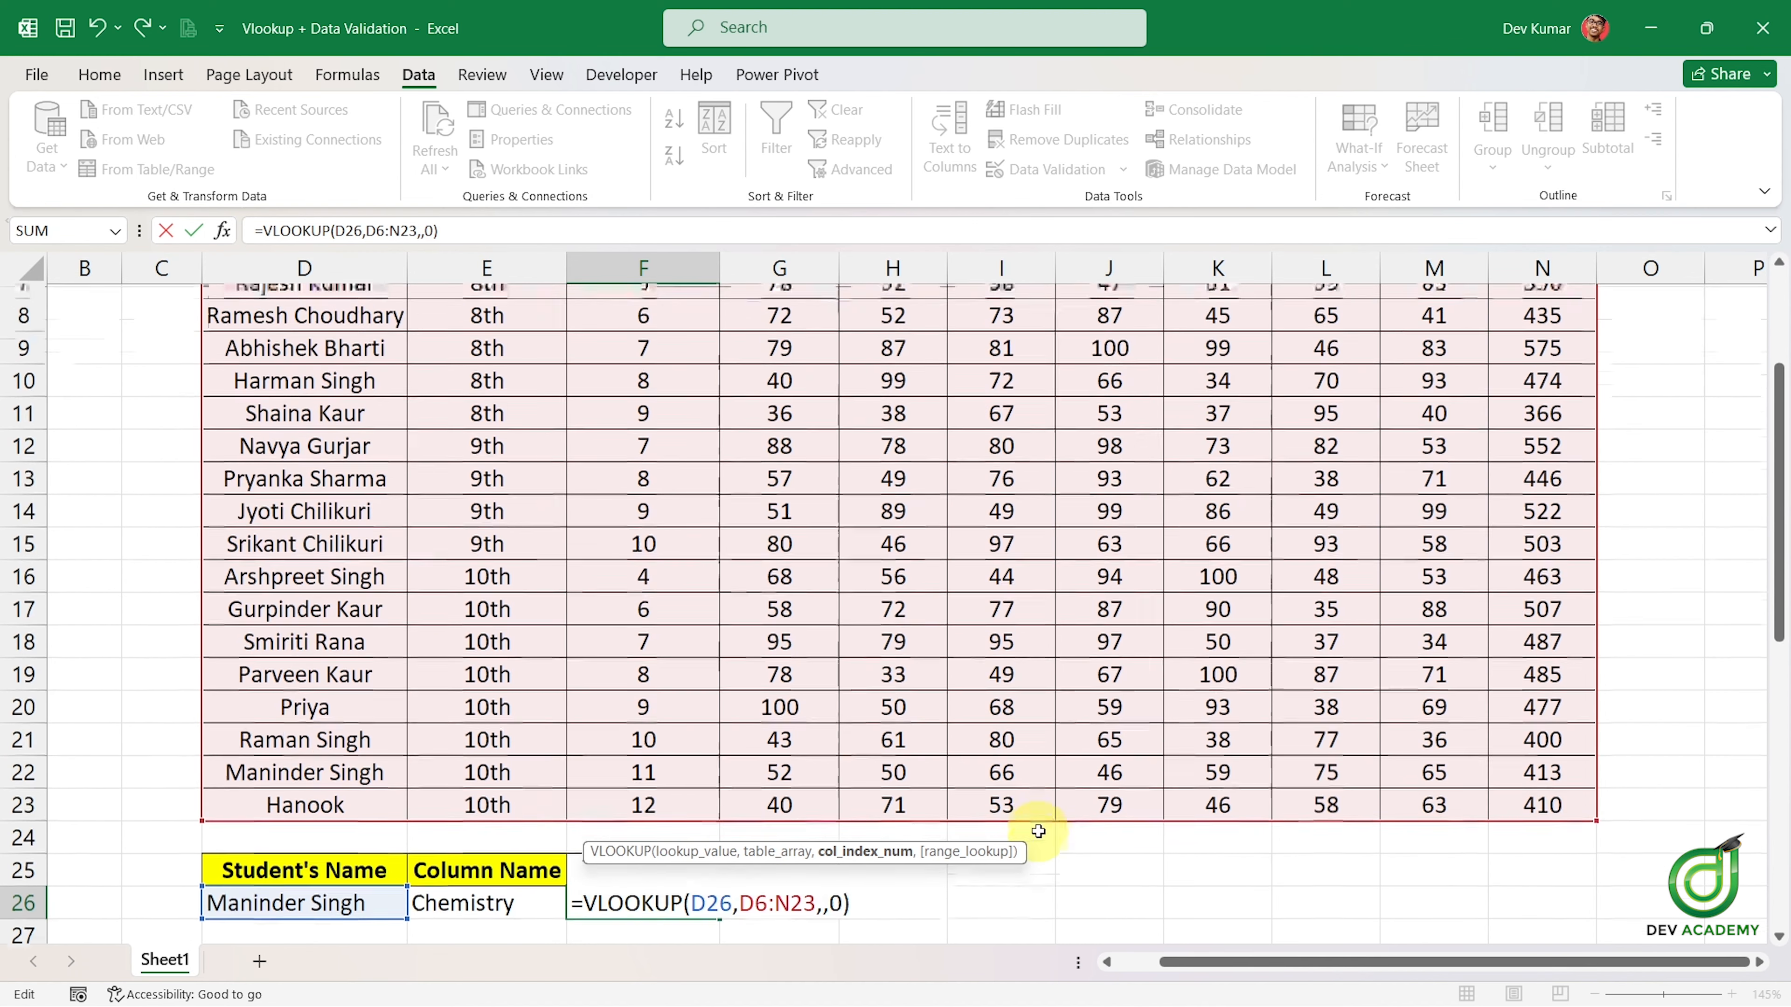
scroll(1035, 824, up, 2)
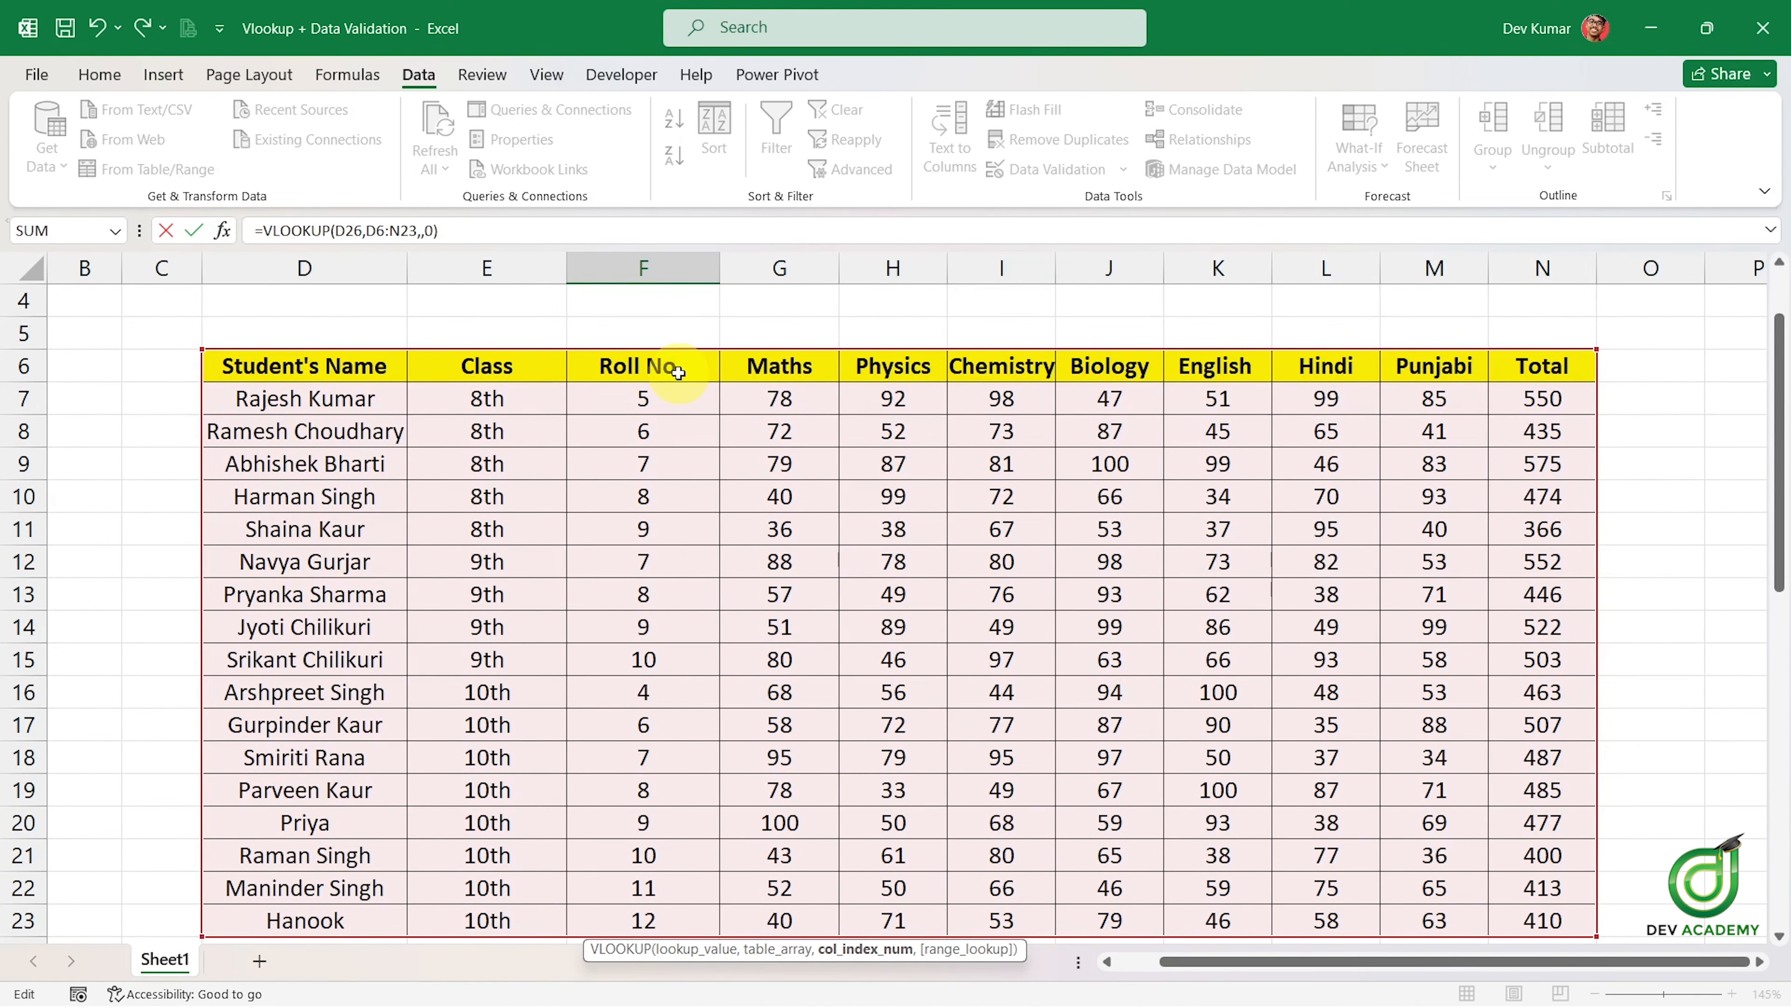
click(678, 373)
scroll(541, 535, down, 2)
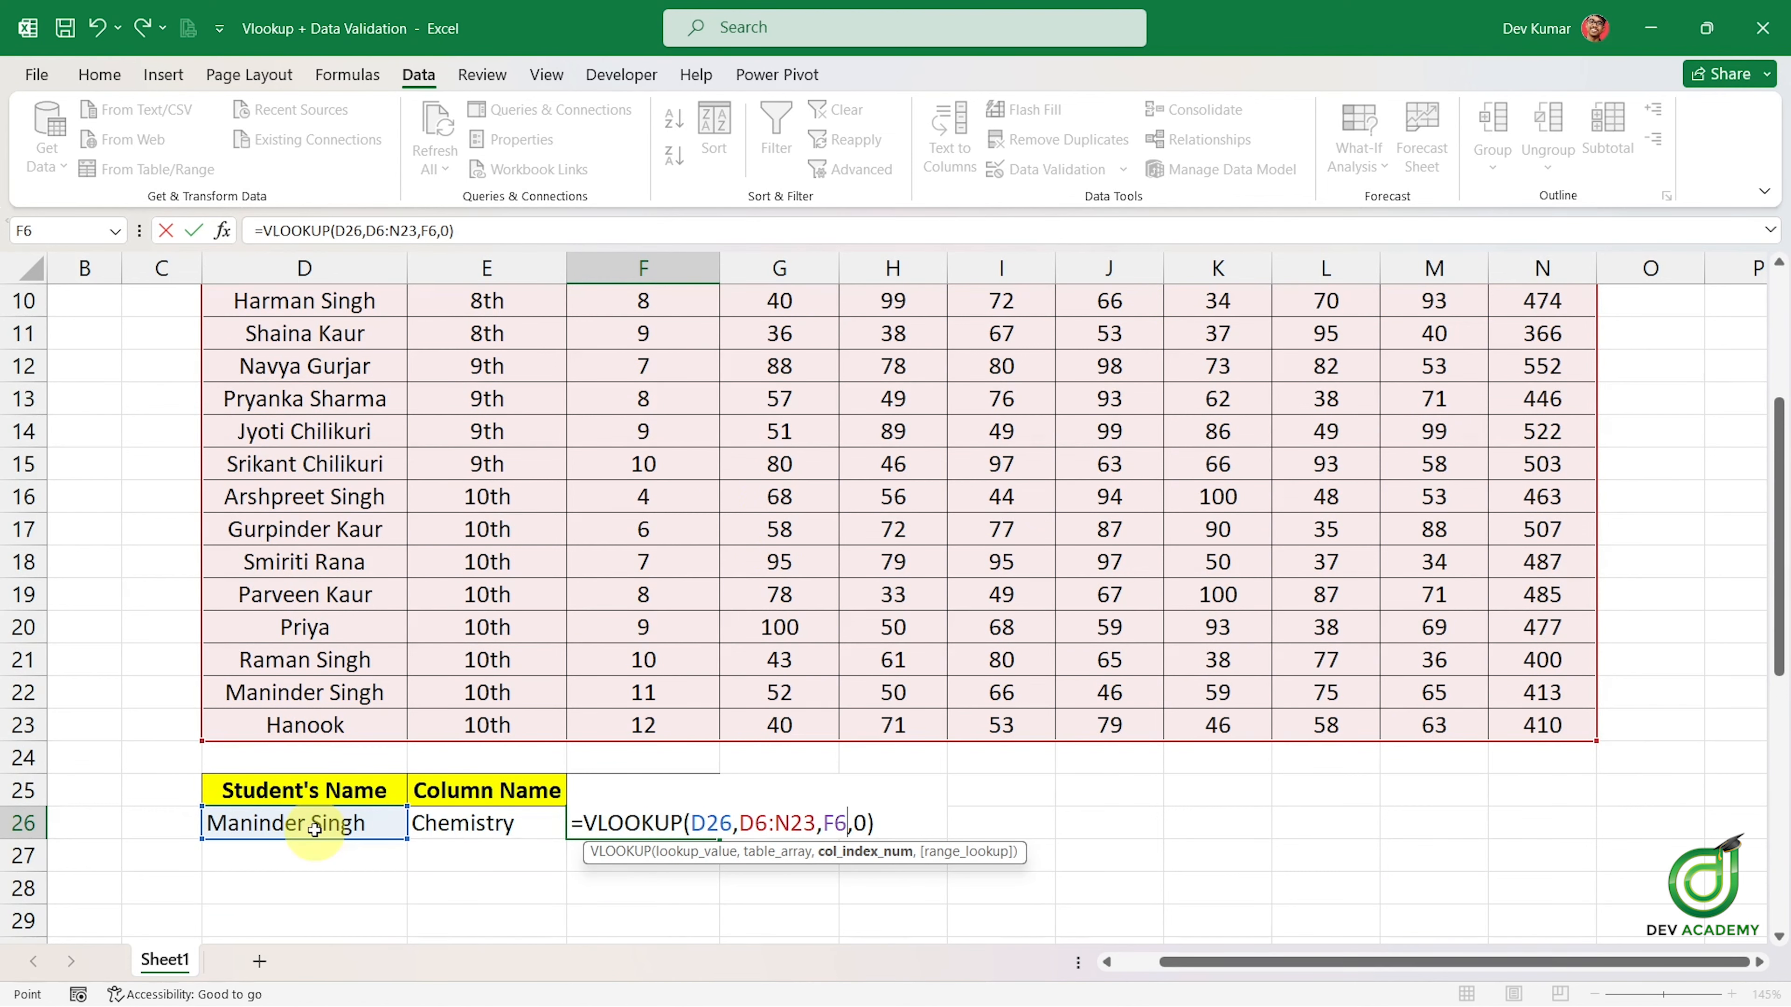
scroll(531, 508, up, 1)
scroll(685, 669, down, 1)
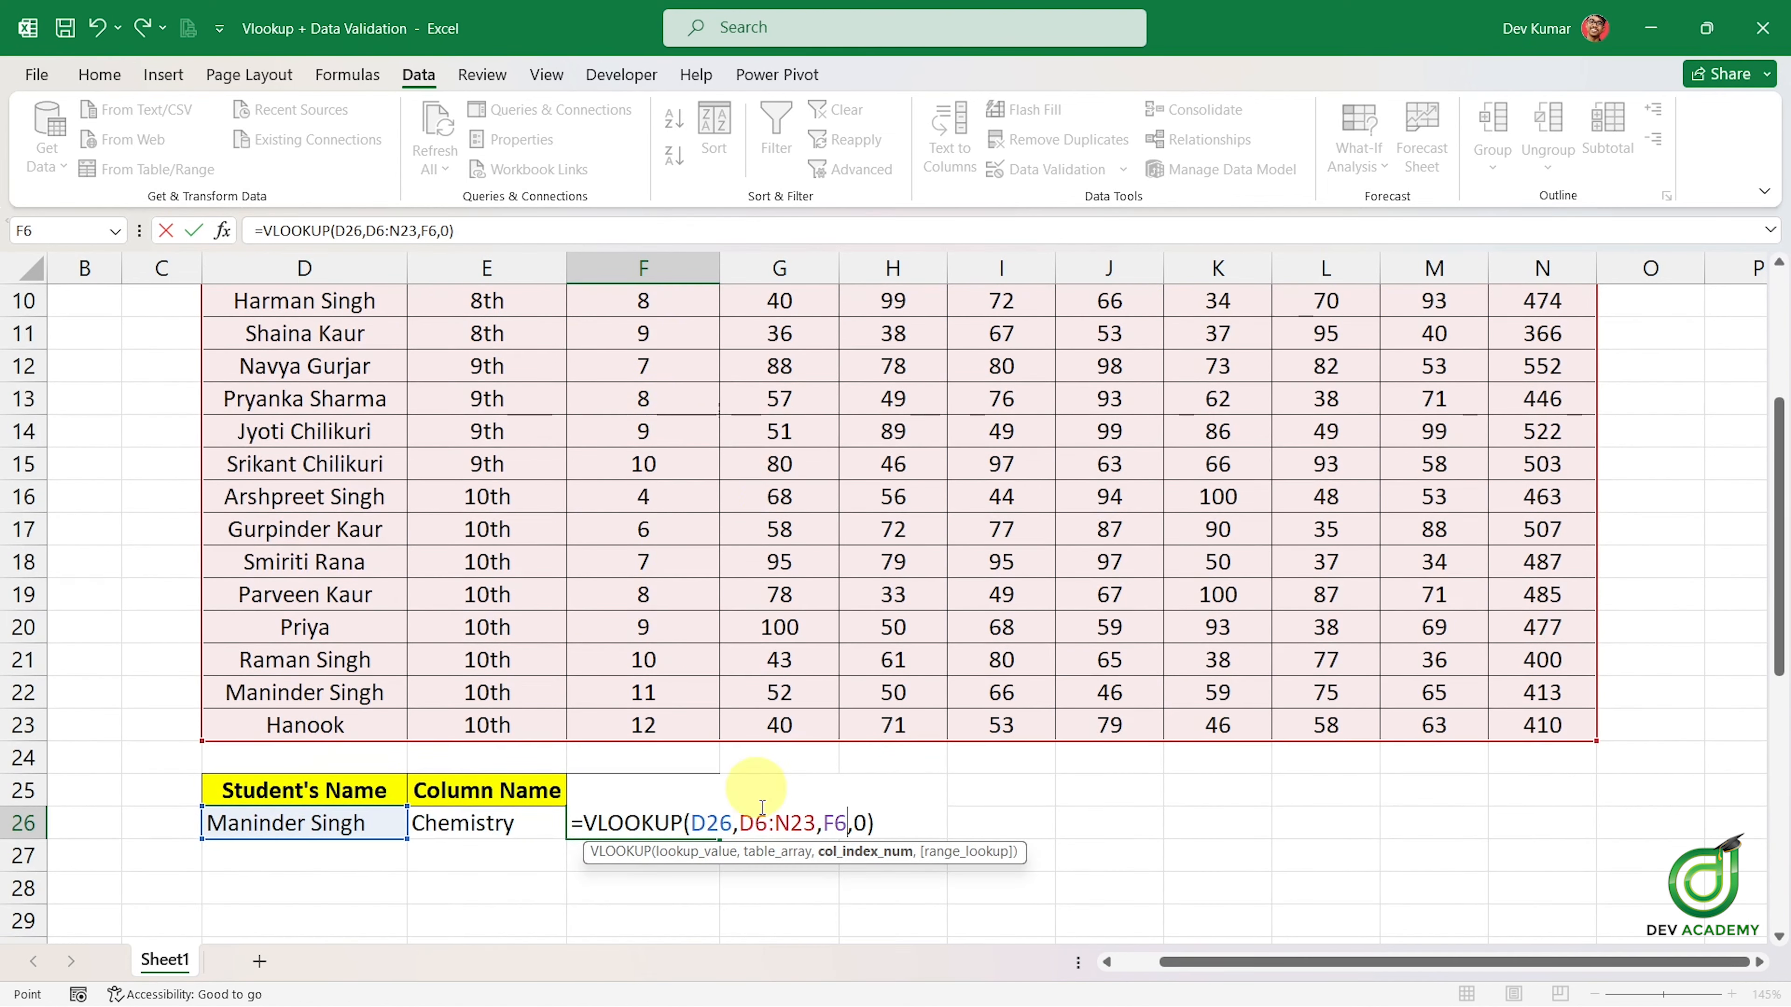
key(Return)
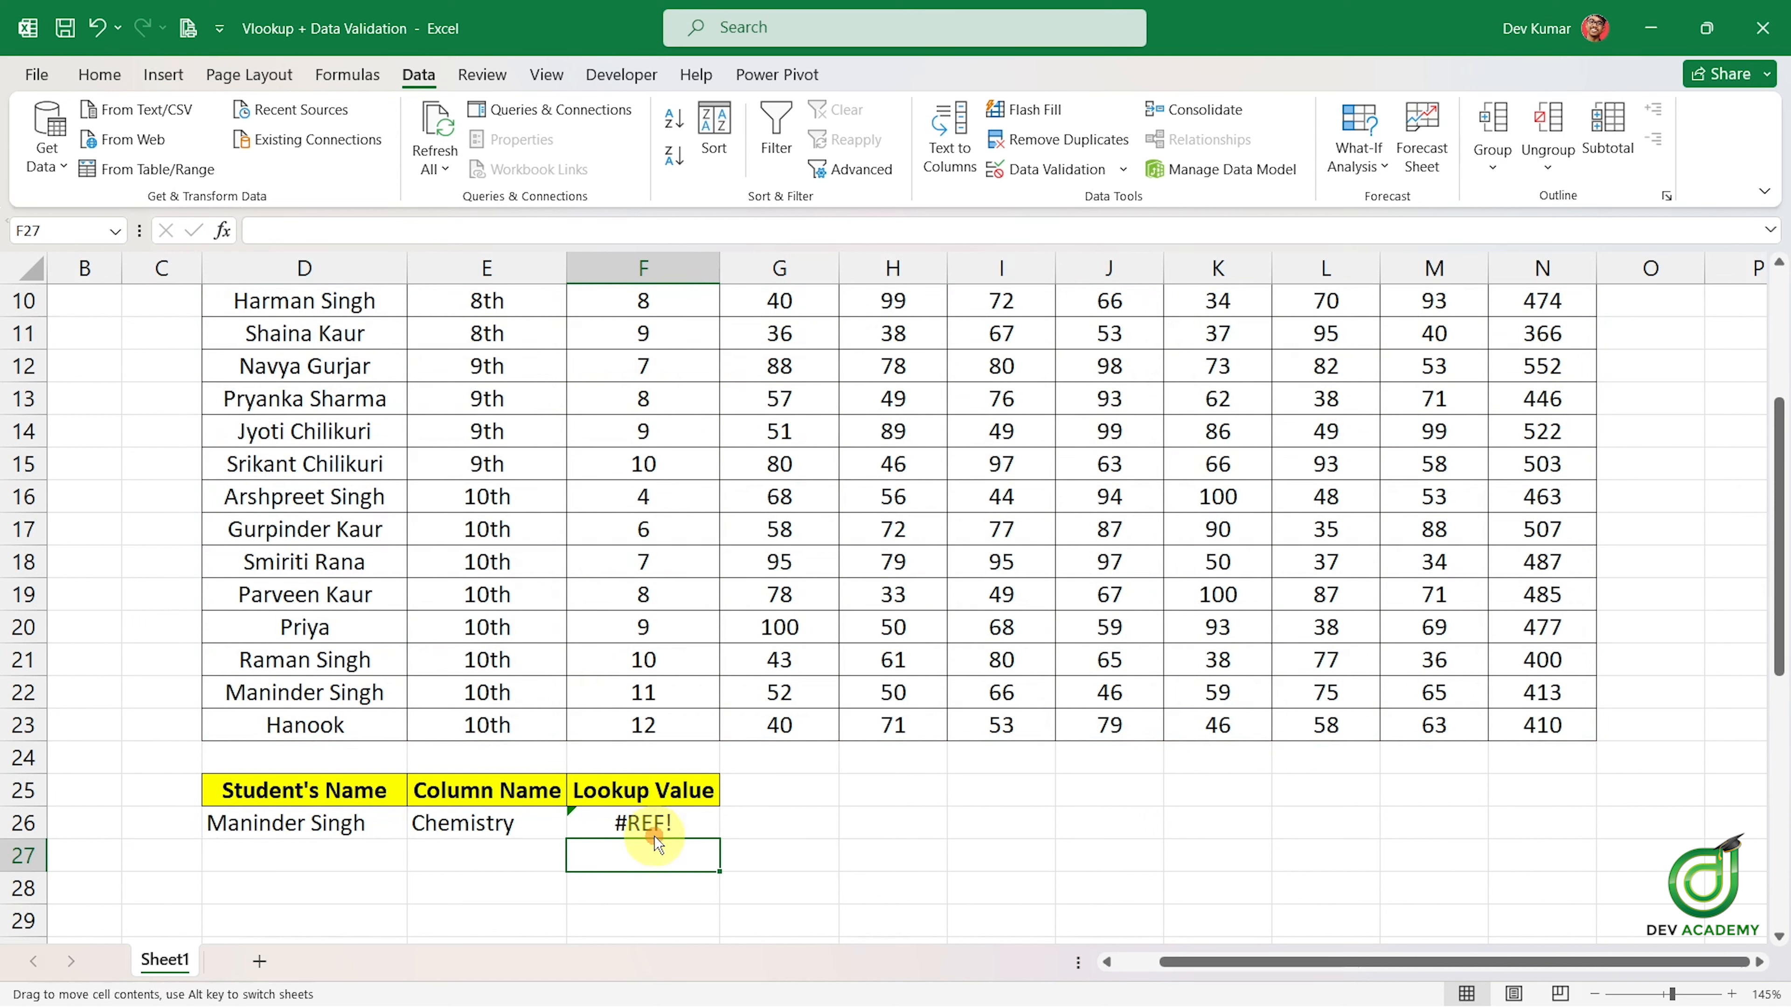
Try the Column Name cell E26 as the col_index_num of the VLOOKUP in F26.
click(688, 822)
double_click(688, 823)
click(859, 852)
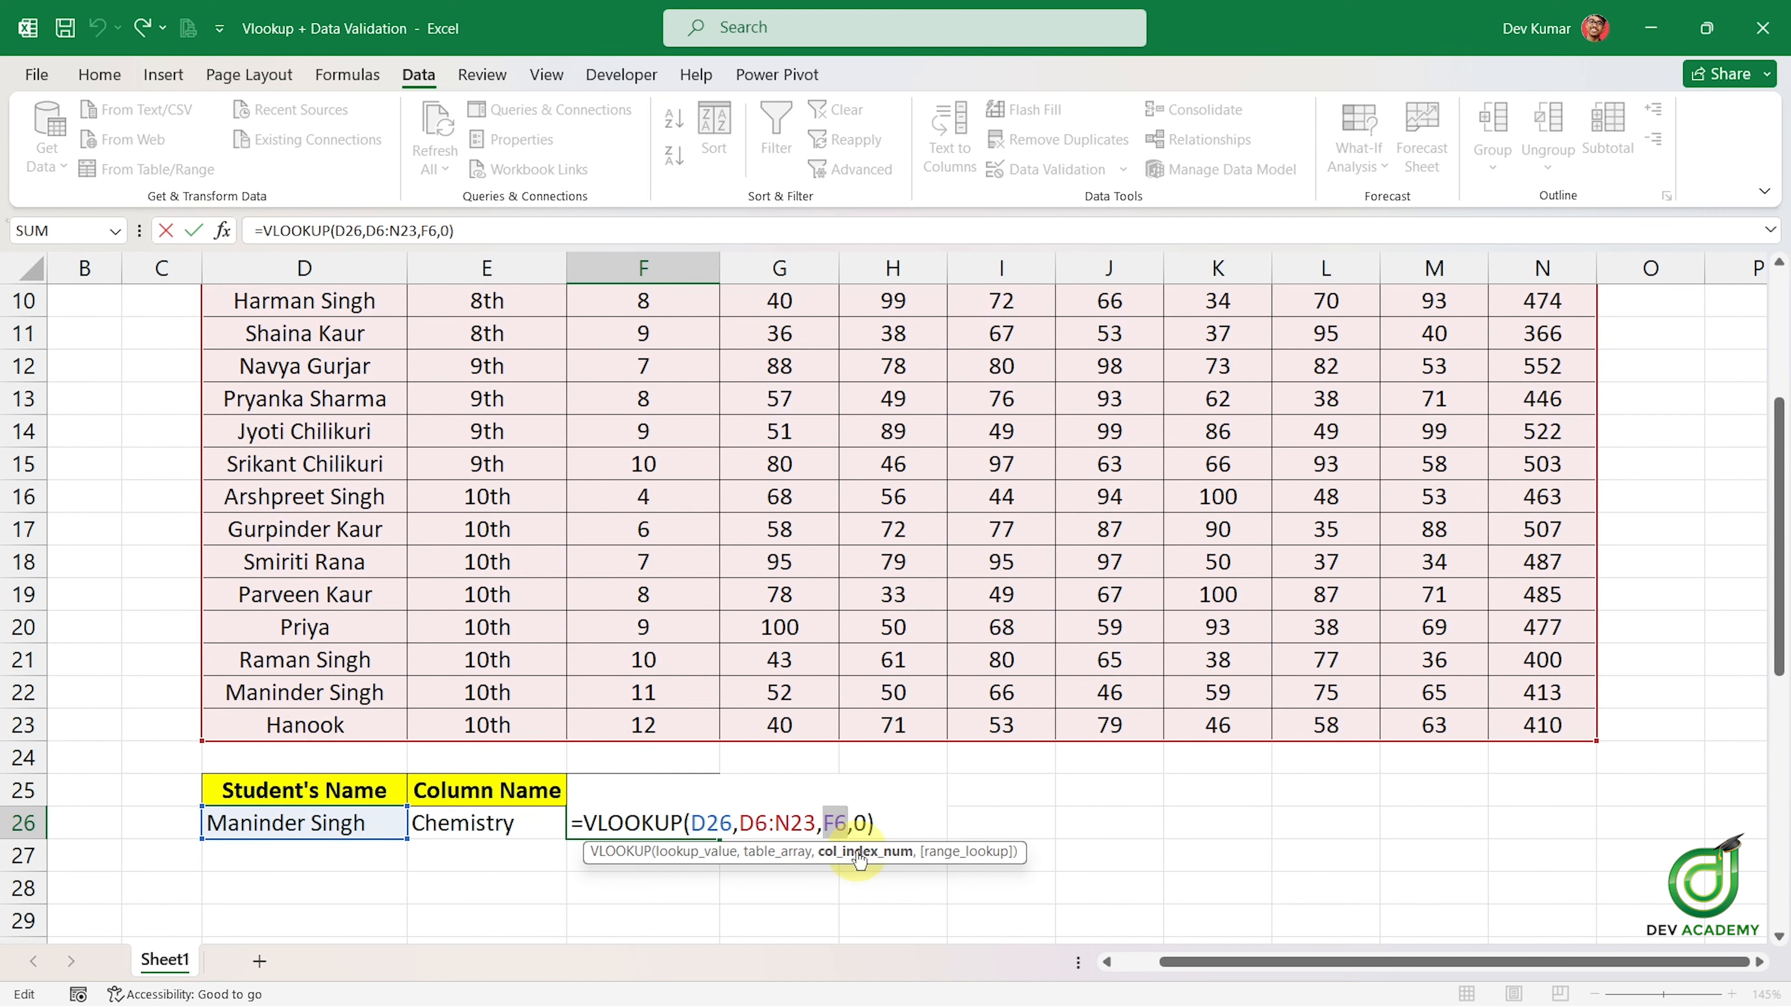
key(BackSpace)
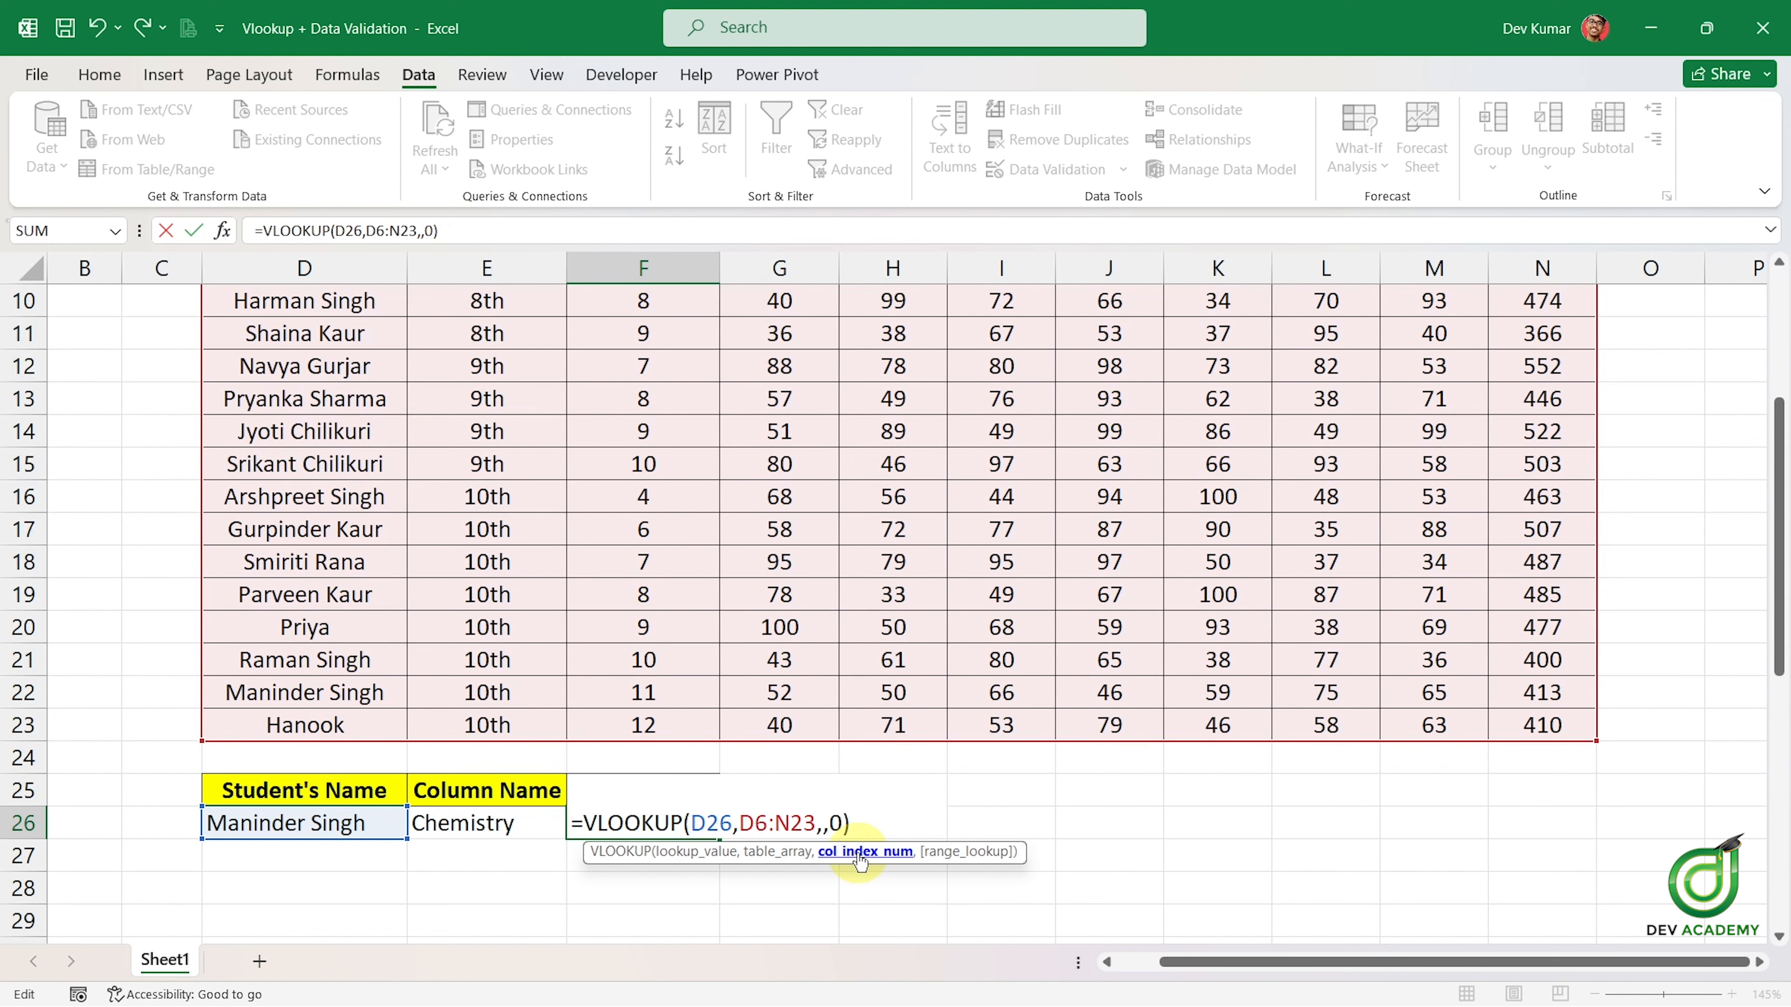
scroll(782, 508, up, 1)
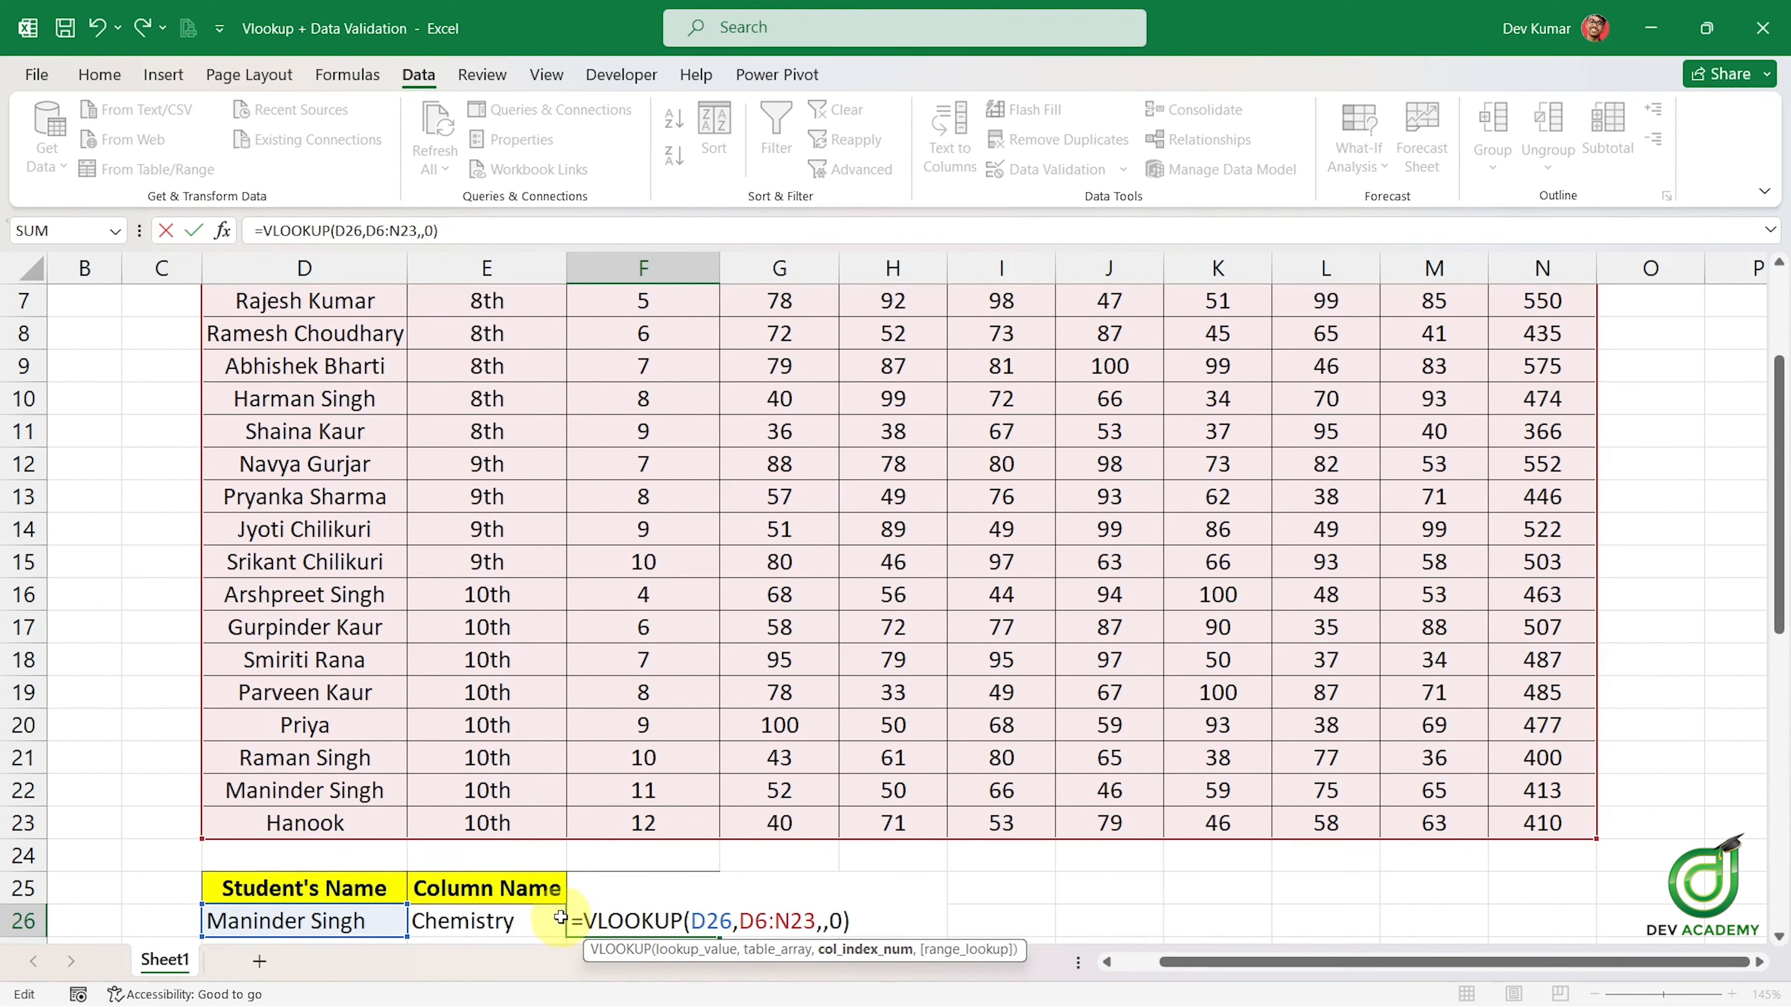
click(522, 921)
scroll(697, 888, down, 1)
key(Return)
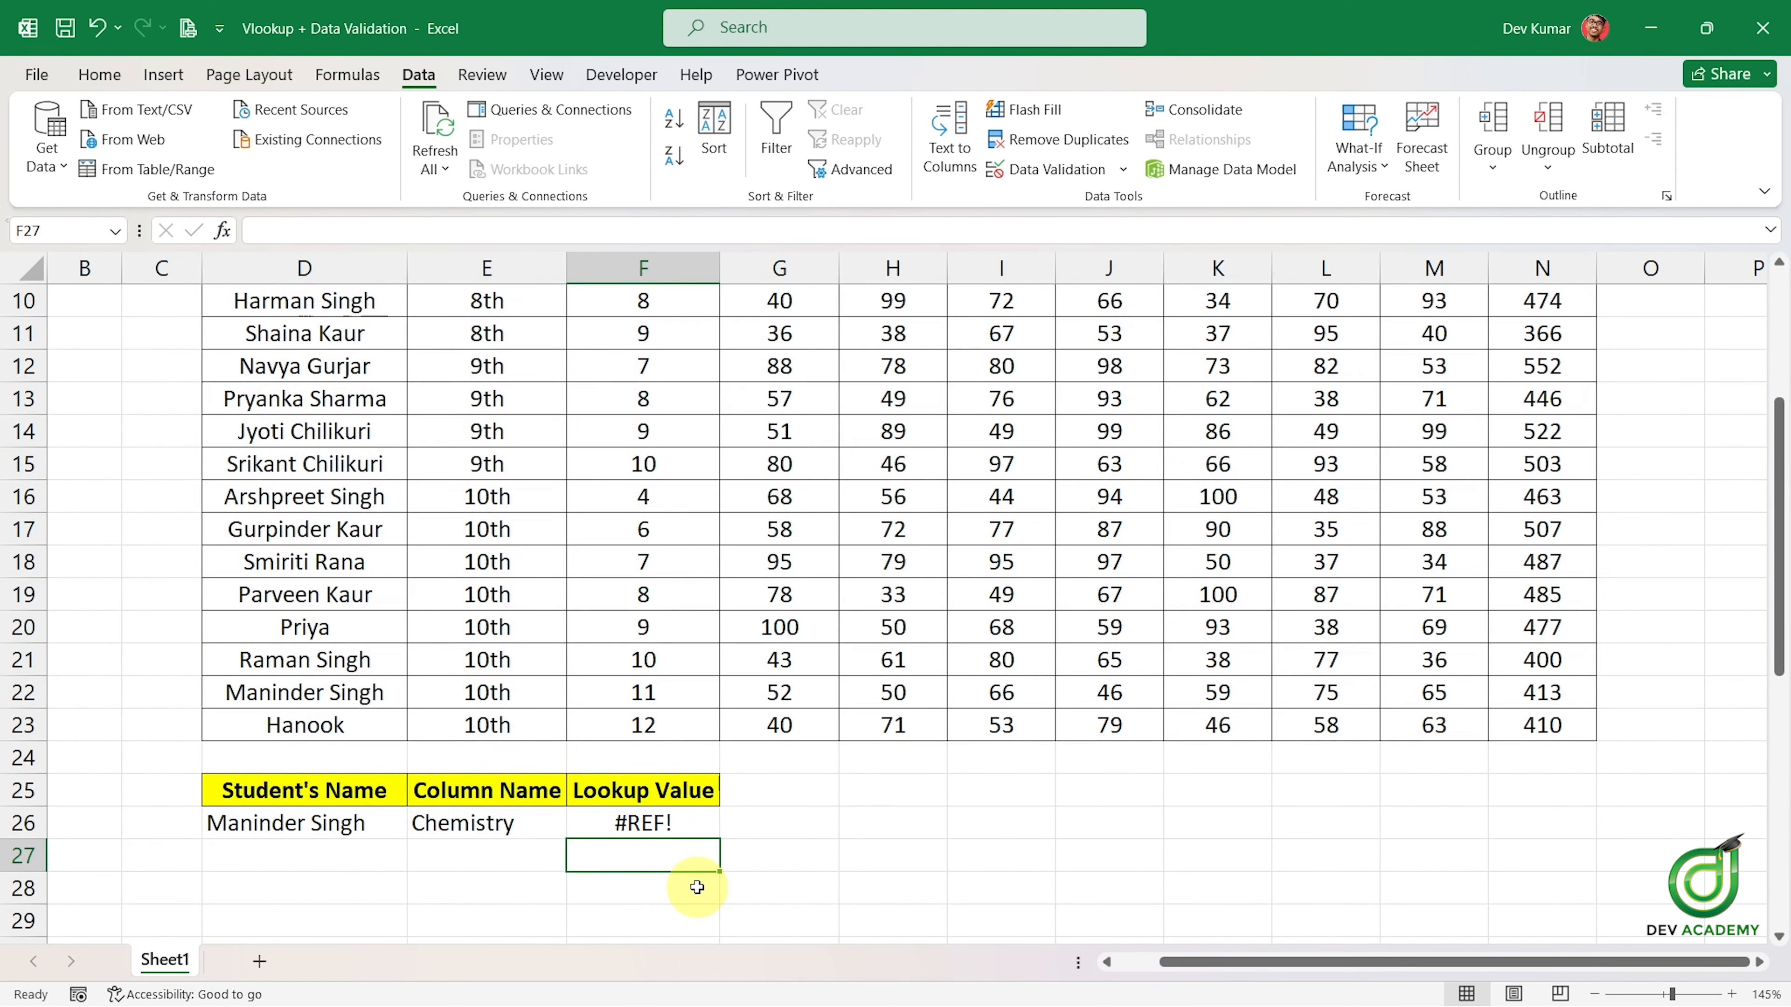
Set the col_index_num of the VLOOKUP in F26 to 6, the Chemistry column's position in the table.
double_click(651, 830)
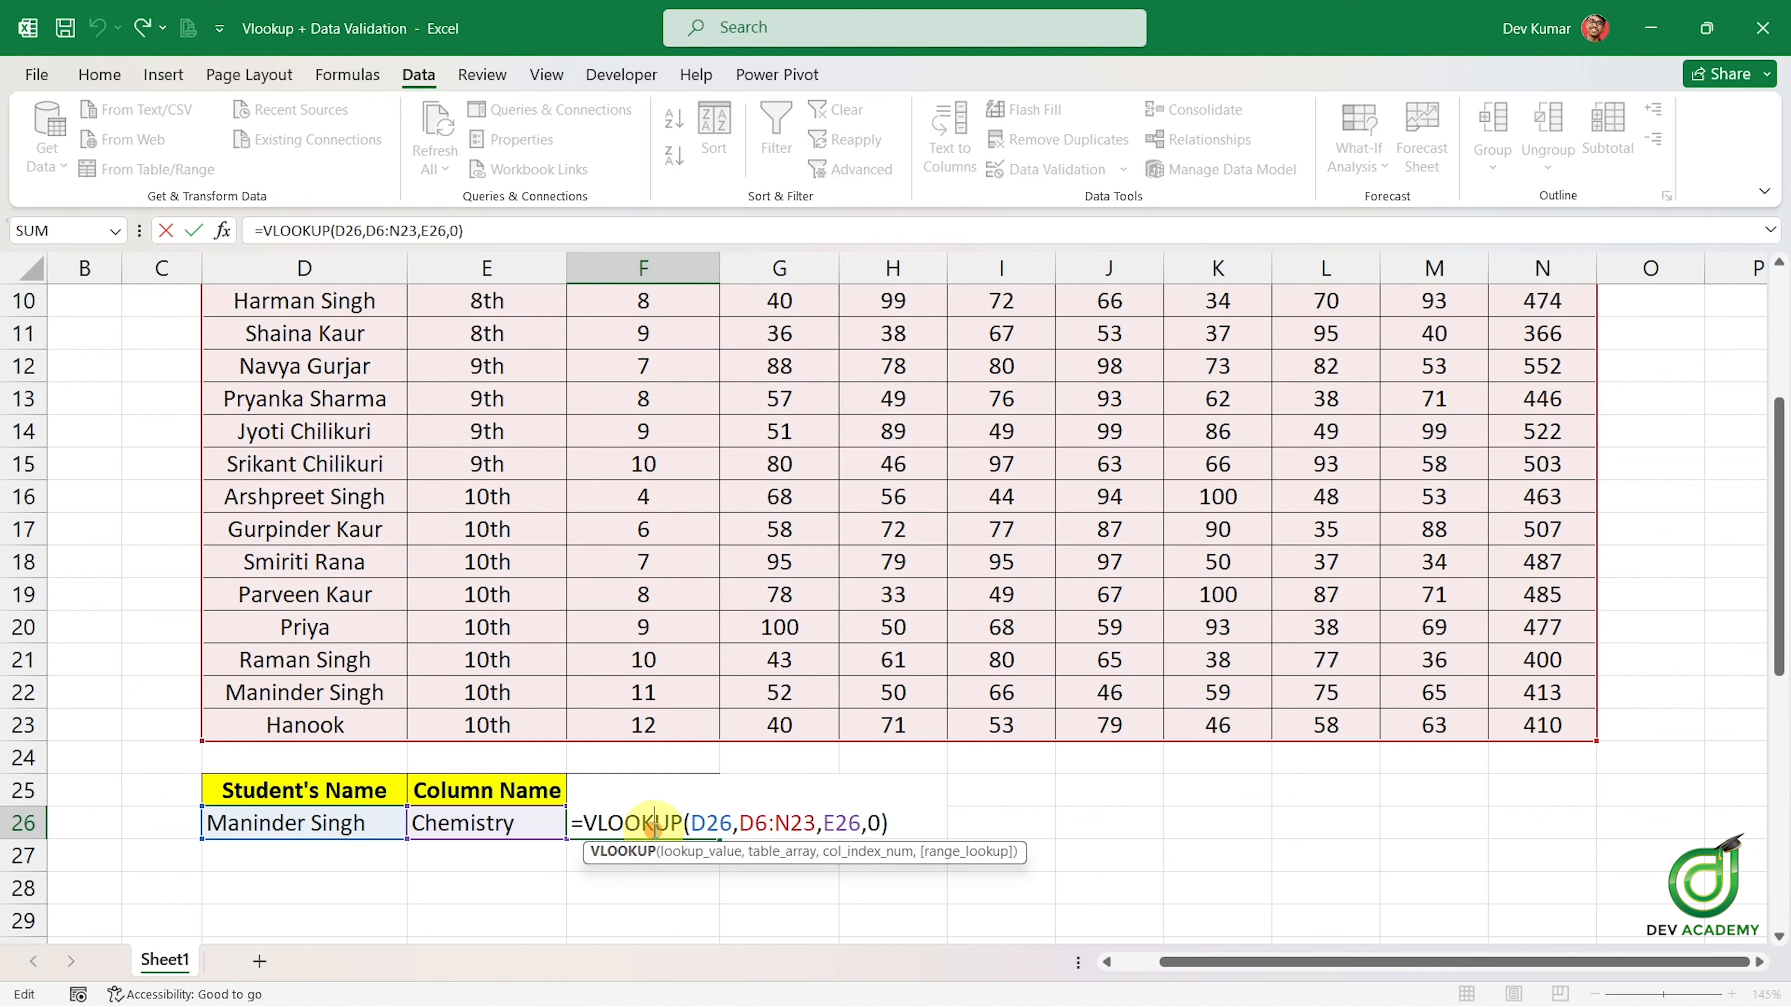
scroll(913, 717, up, 2)
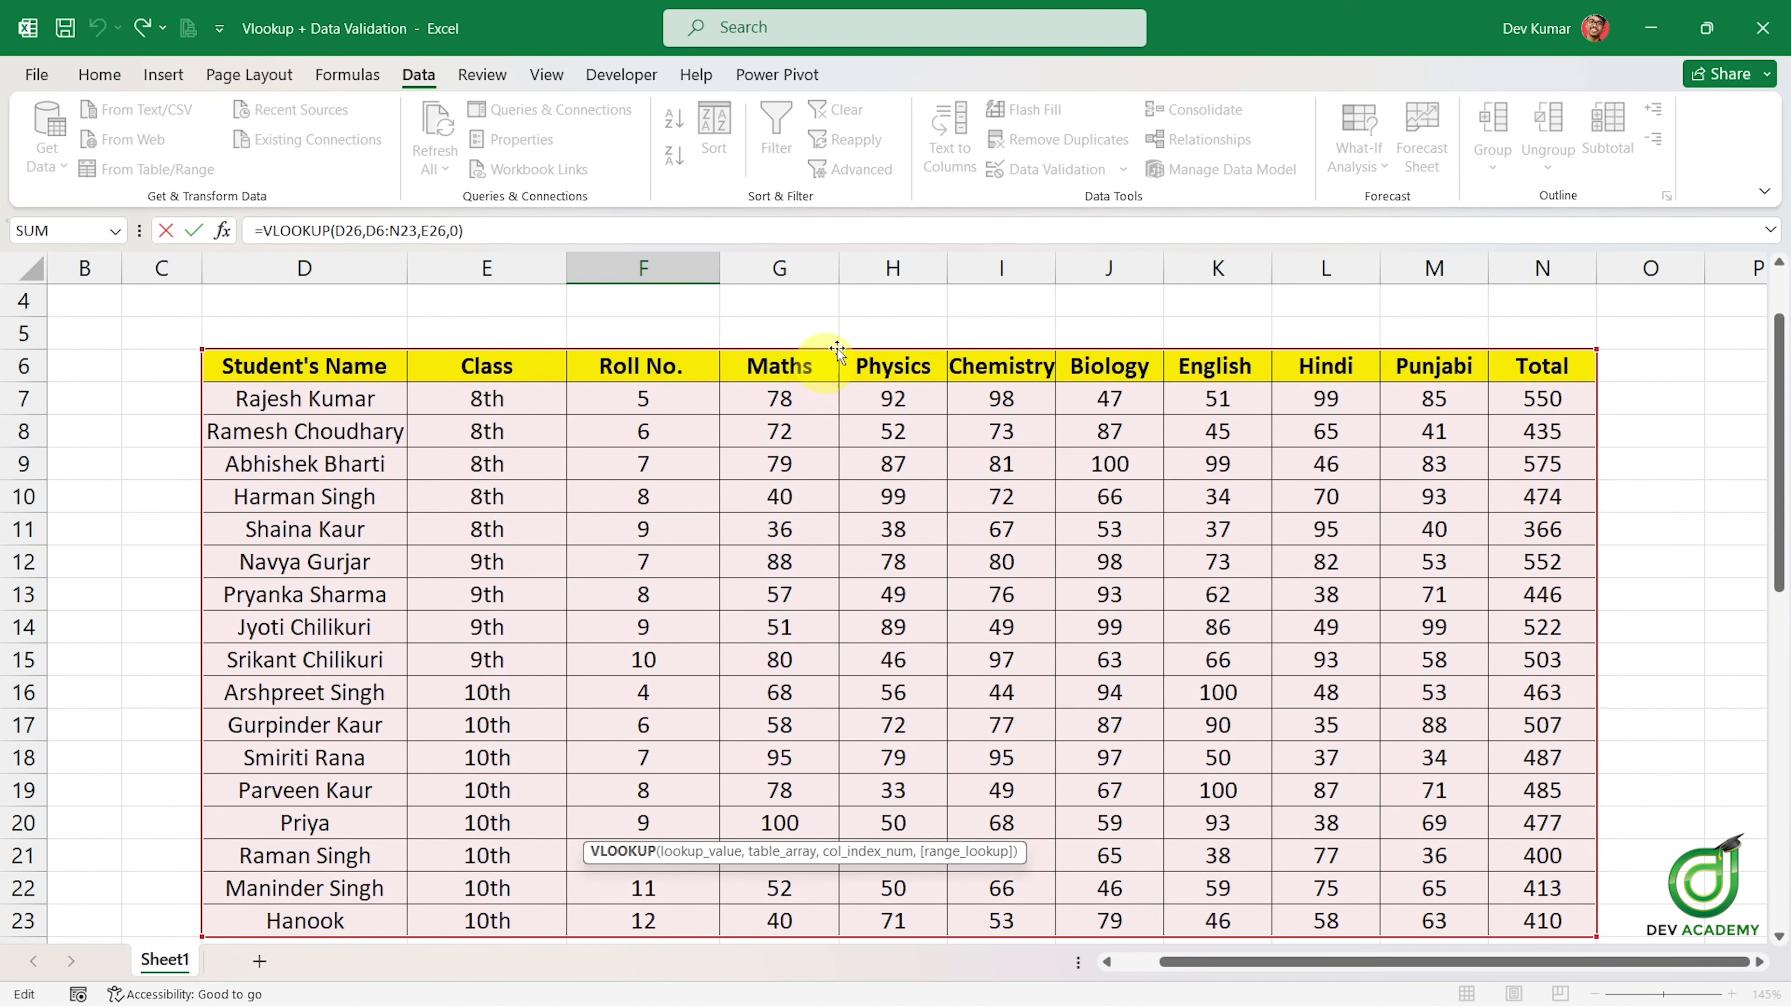
scroll(931, 628, down, 3)
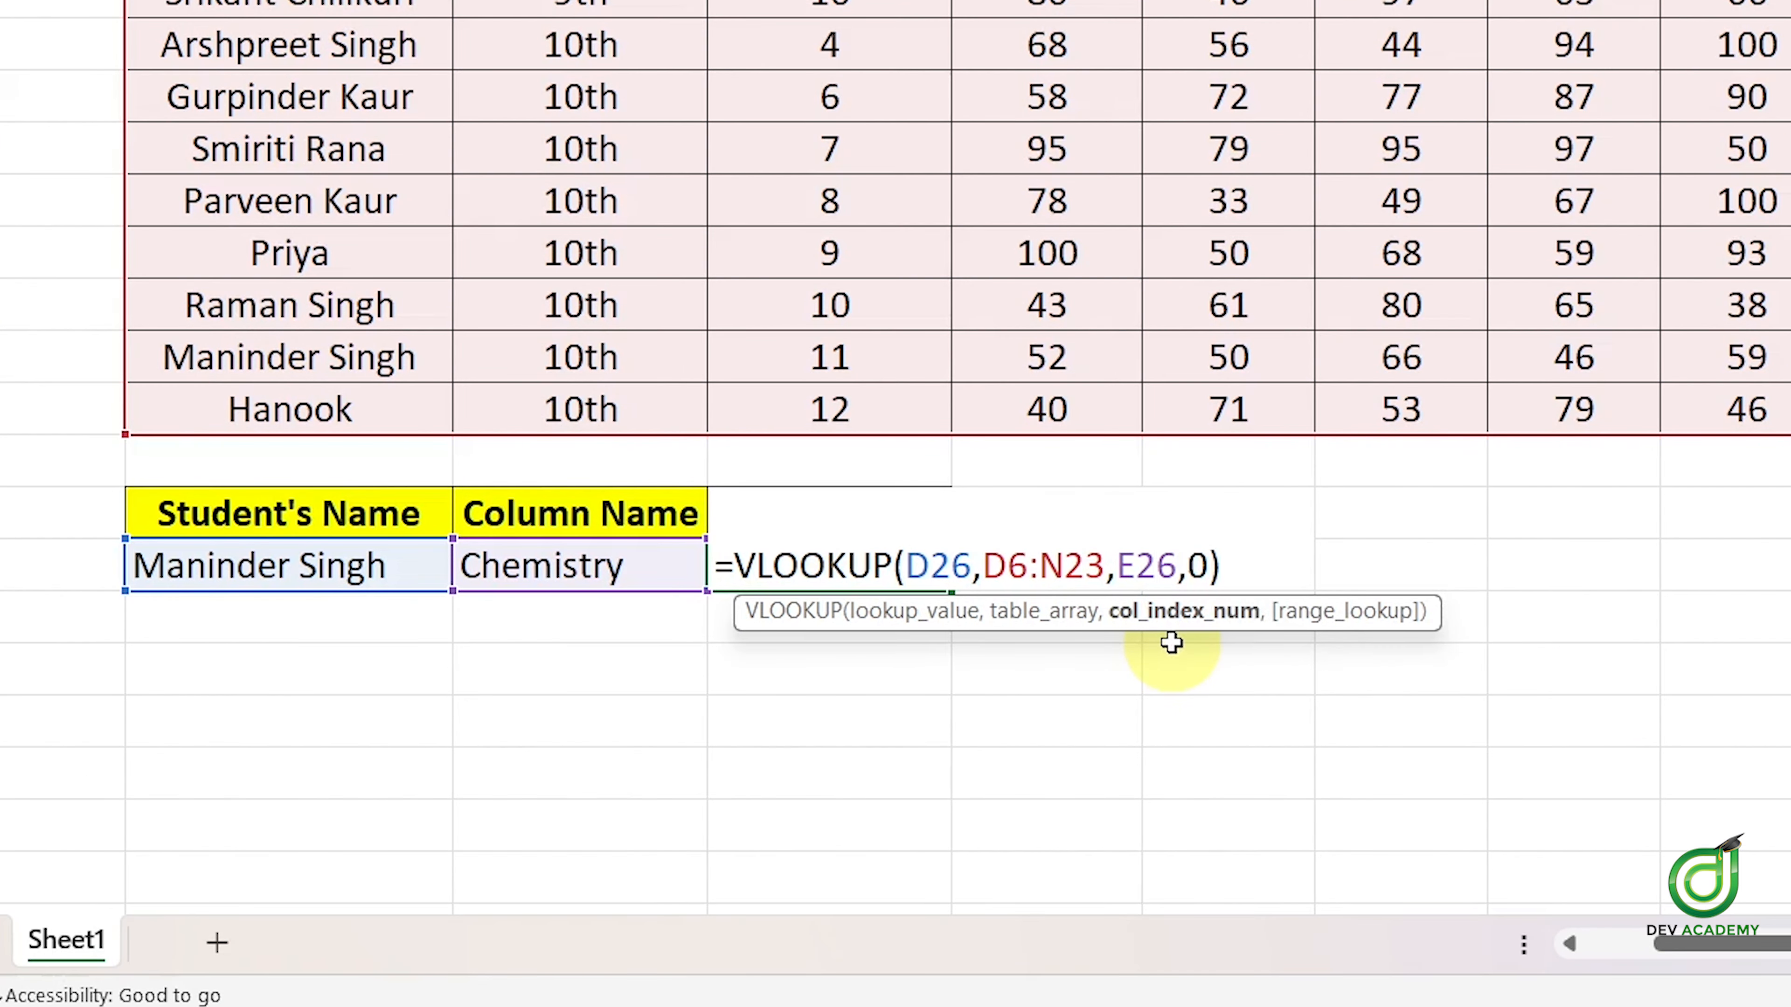
key(BackSpace)
key(BackSpace)
key(BackSpace)
text(6)
key(Return)
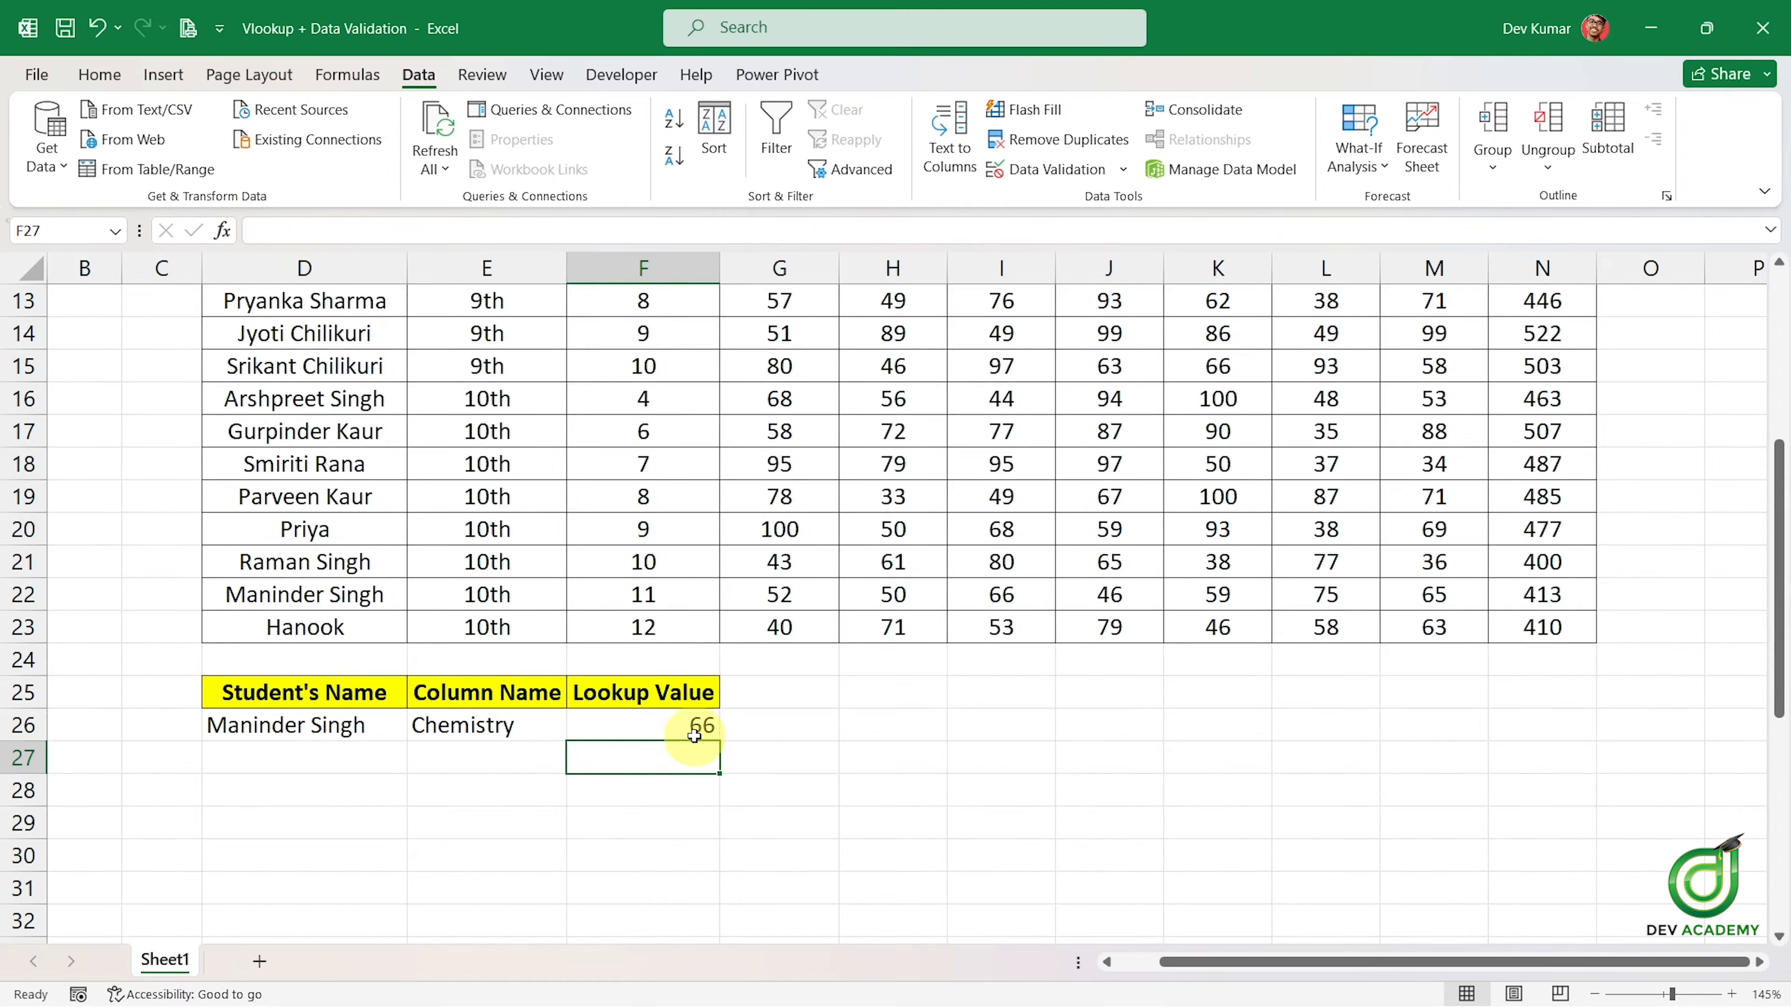
Check the Lookup Value in F26 against the selected student's Chemistry mark in I22.
scroll(695, 735, up, 2)
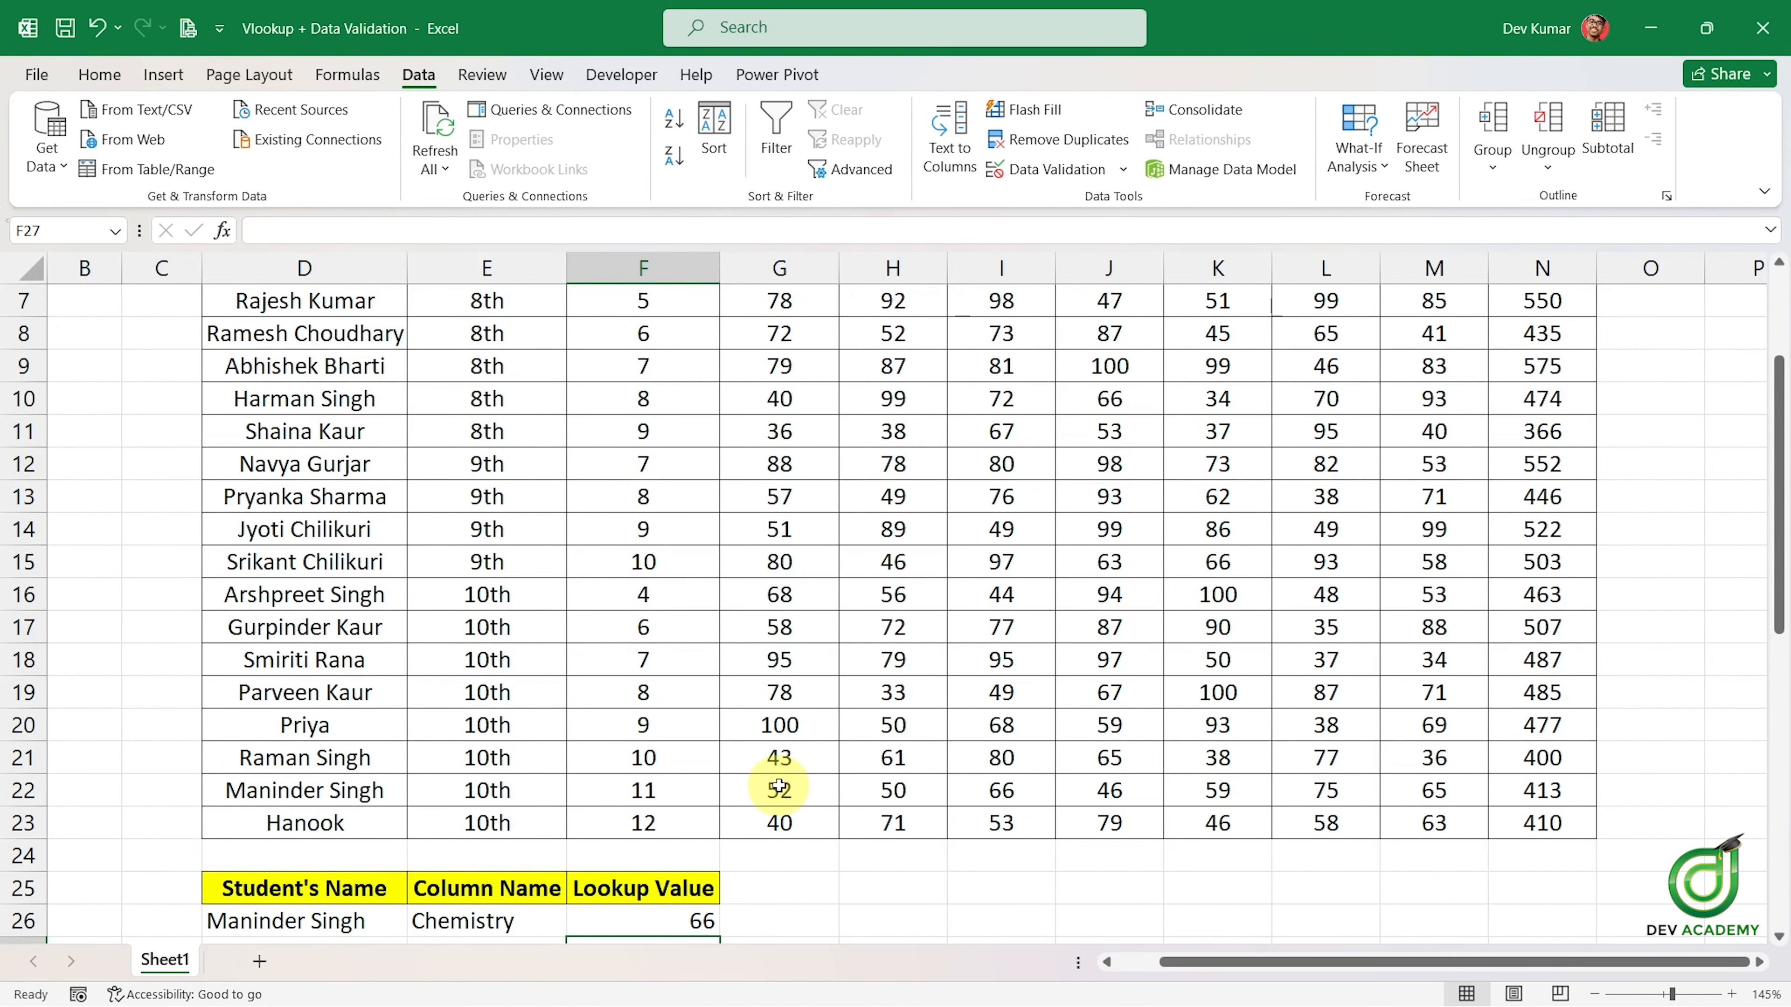
click(1002, 796)
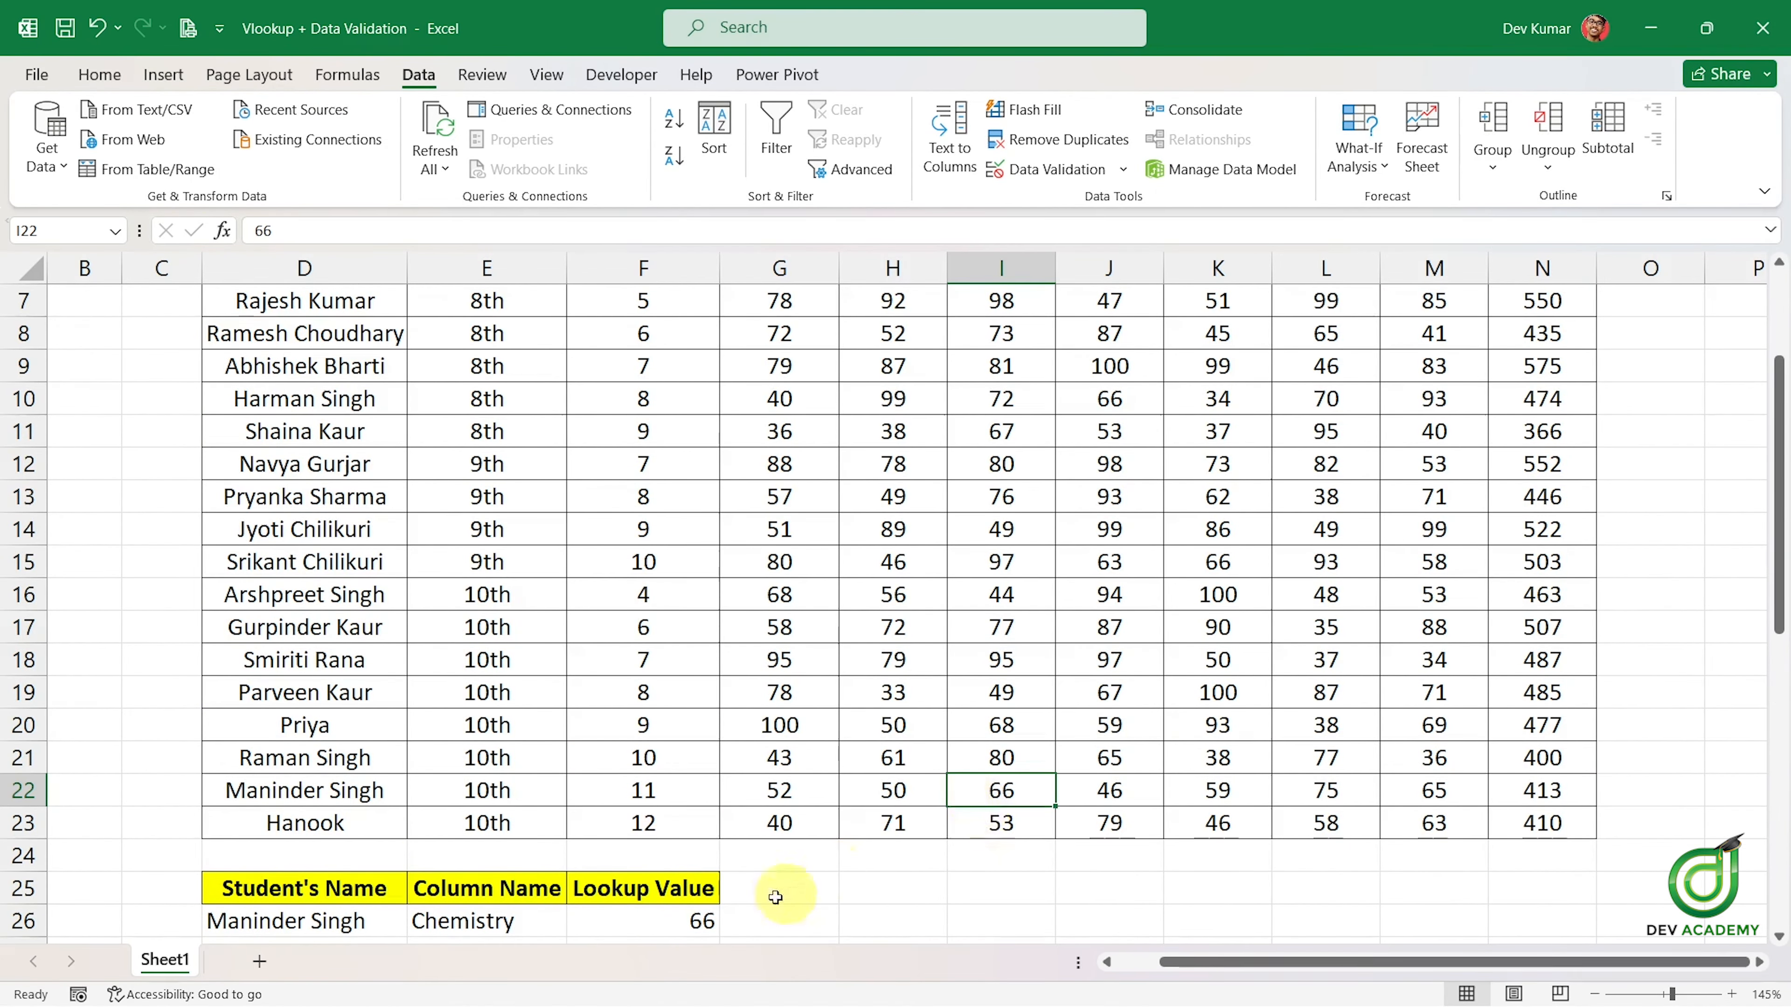
scroll(705, 889, down, 1)
Review the col_index_num argument of the VLOOKUP in F26 against the chosen Column Name, leaving the formula as it is.
double_click(681, 823)
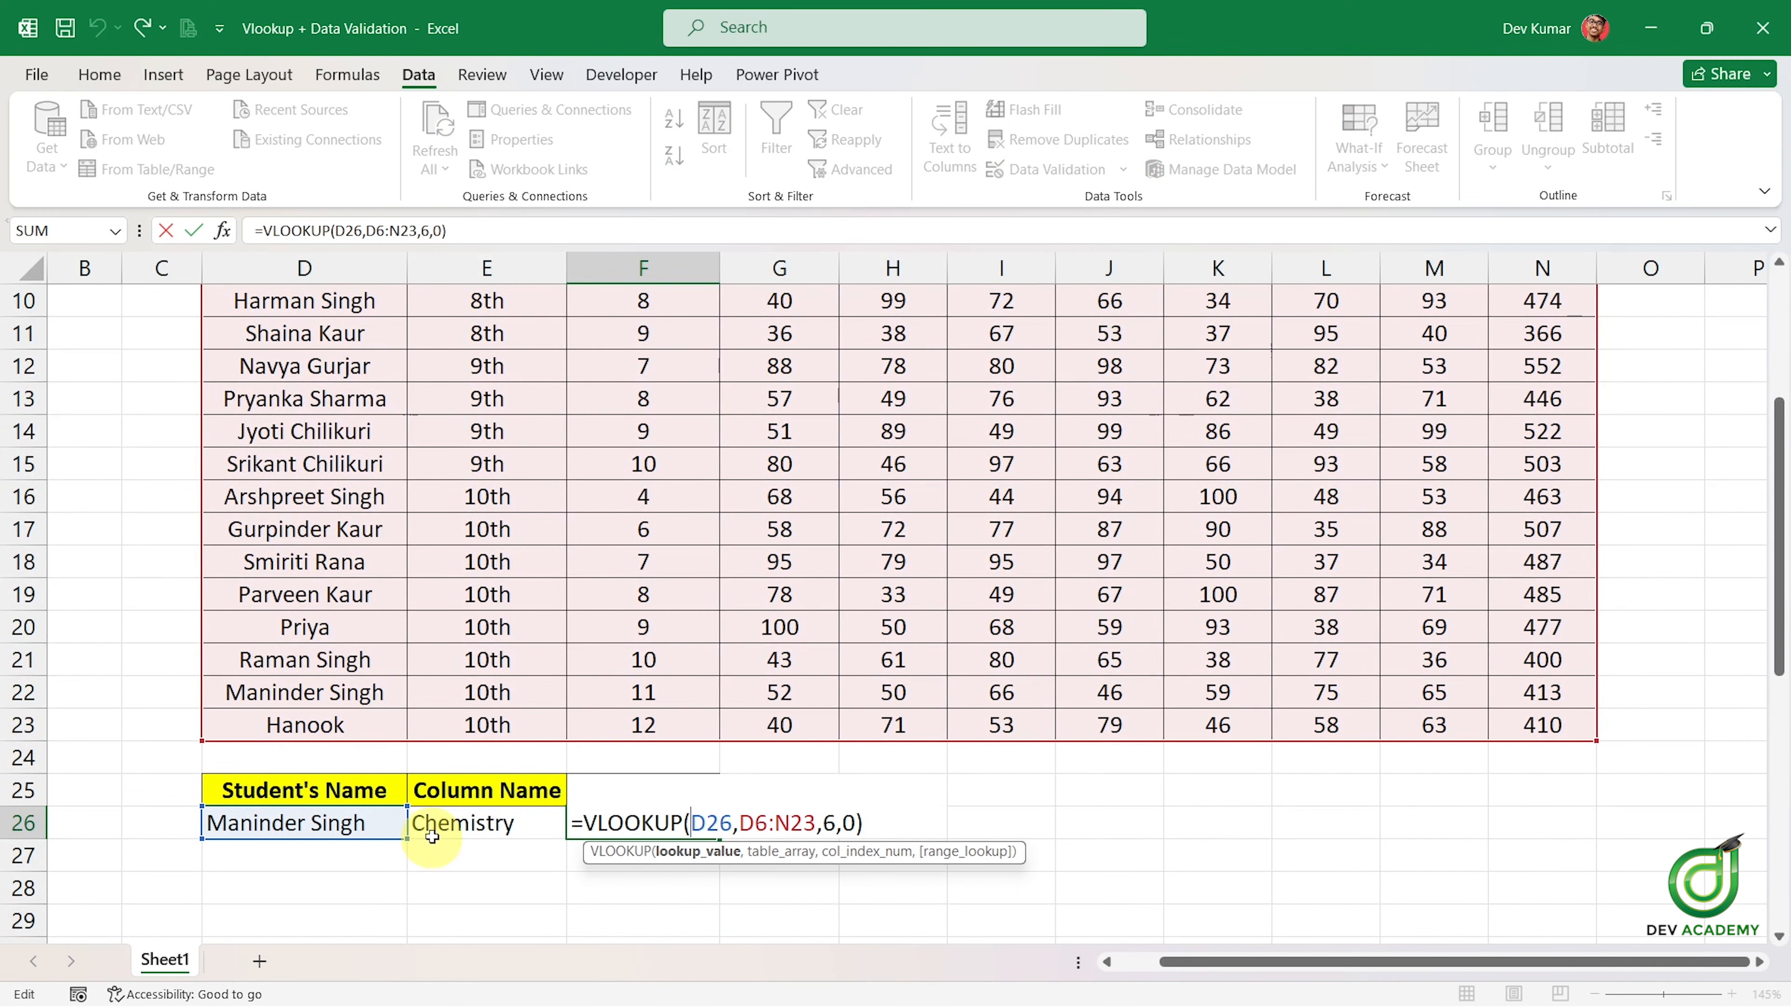
click(901, 853)
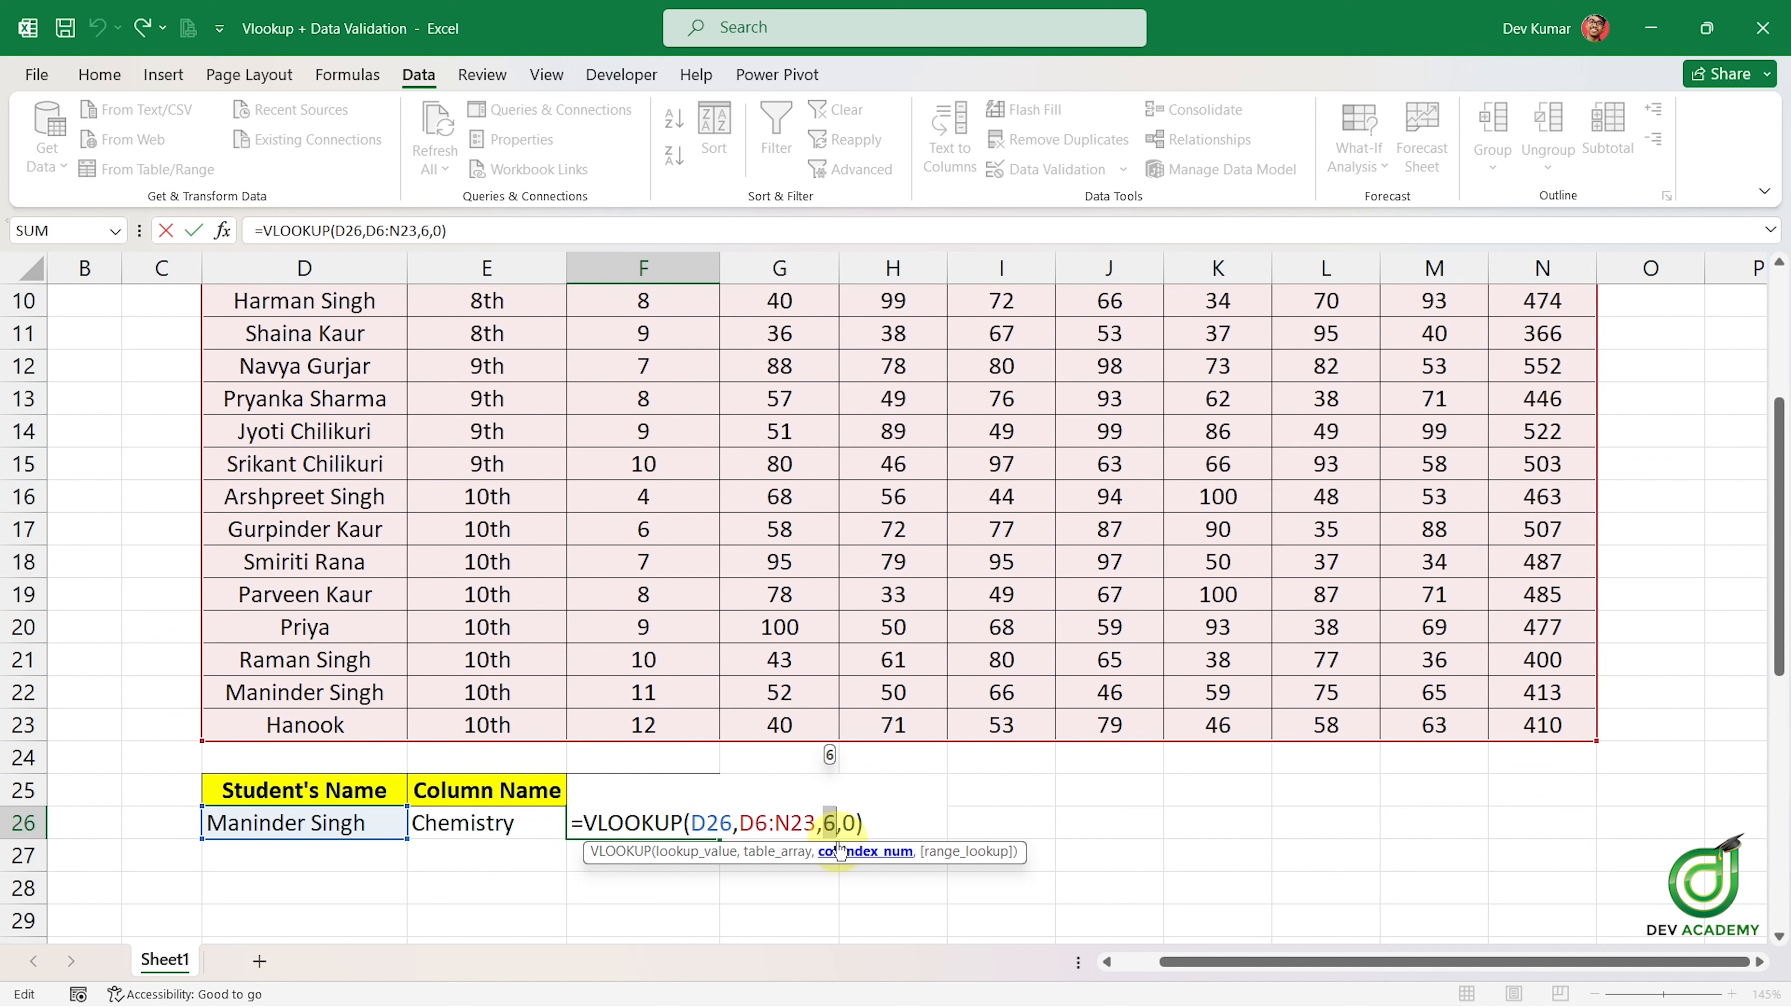
key(Return)
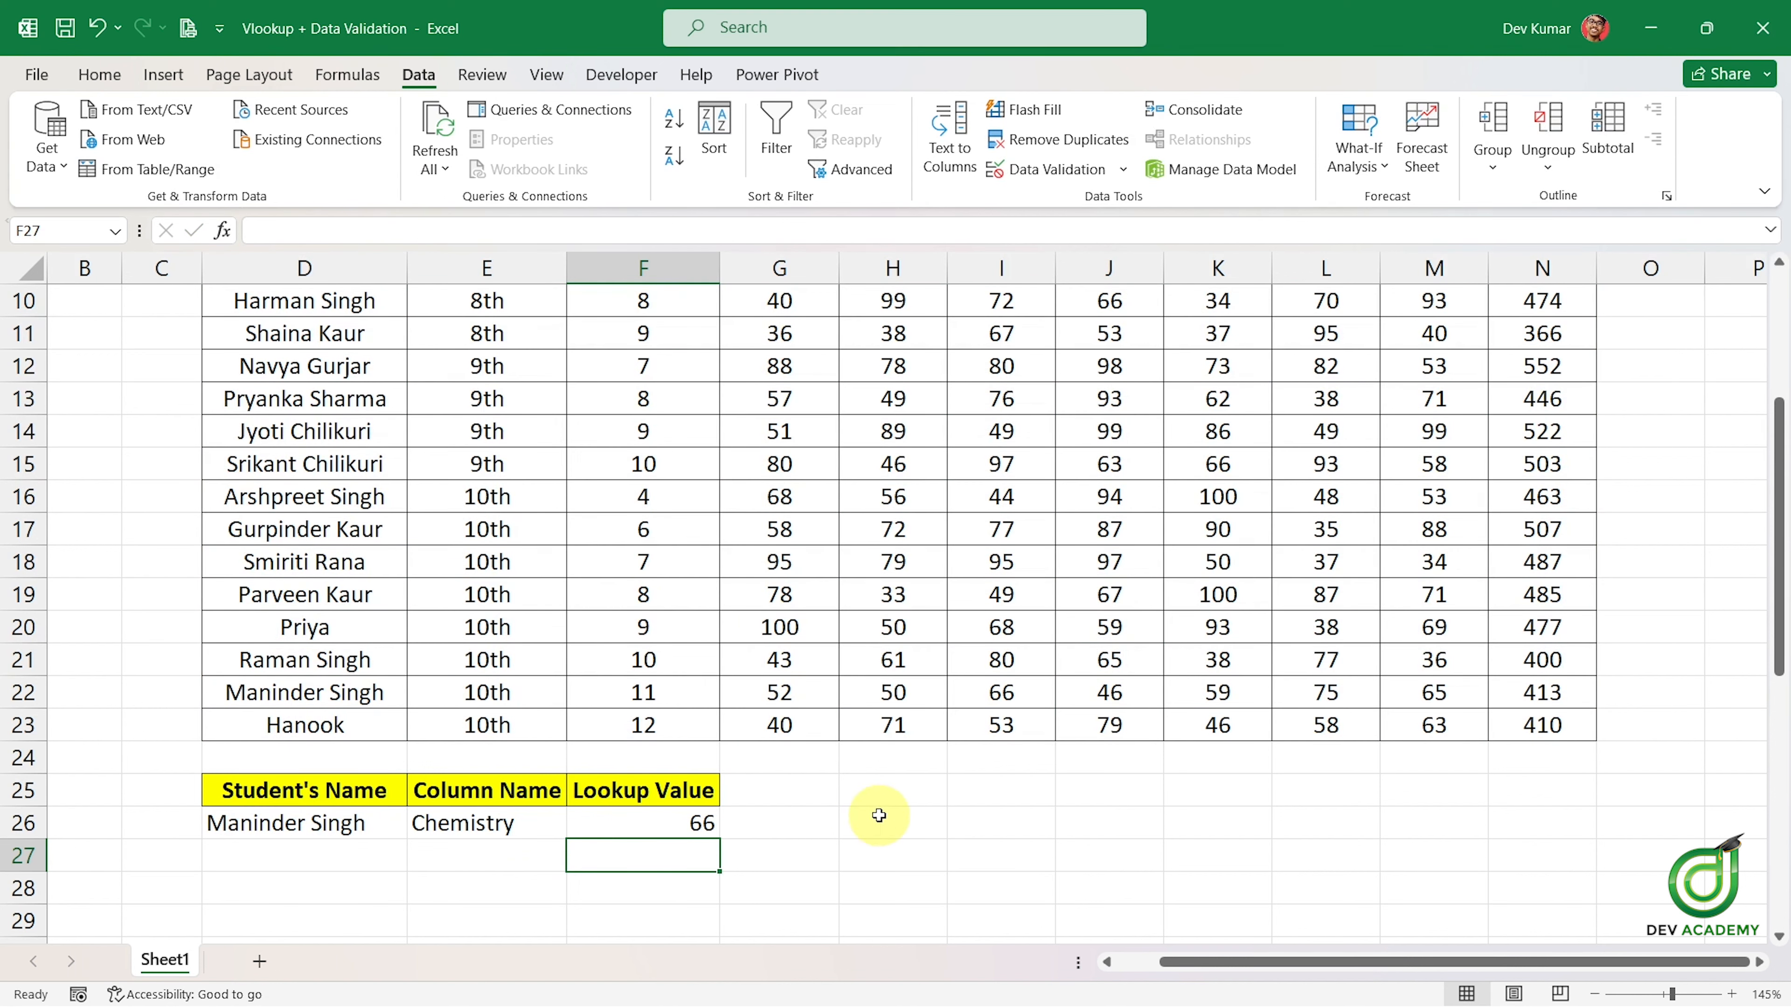
scroll(875, 818, up, 1)
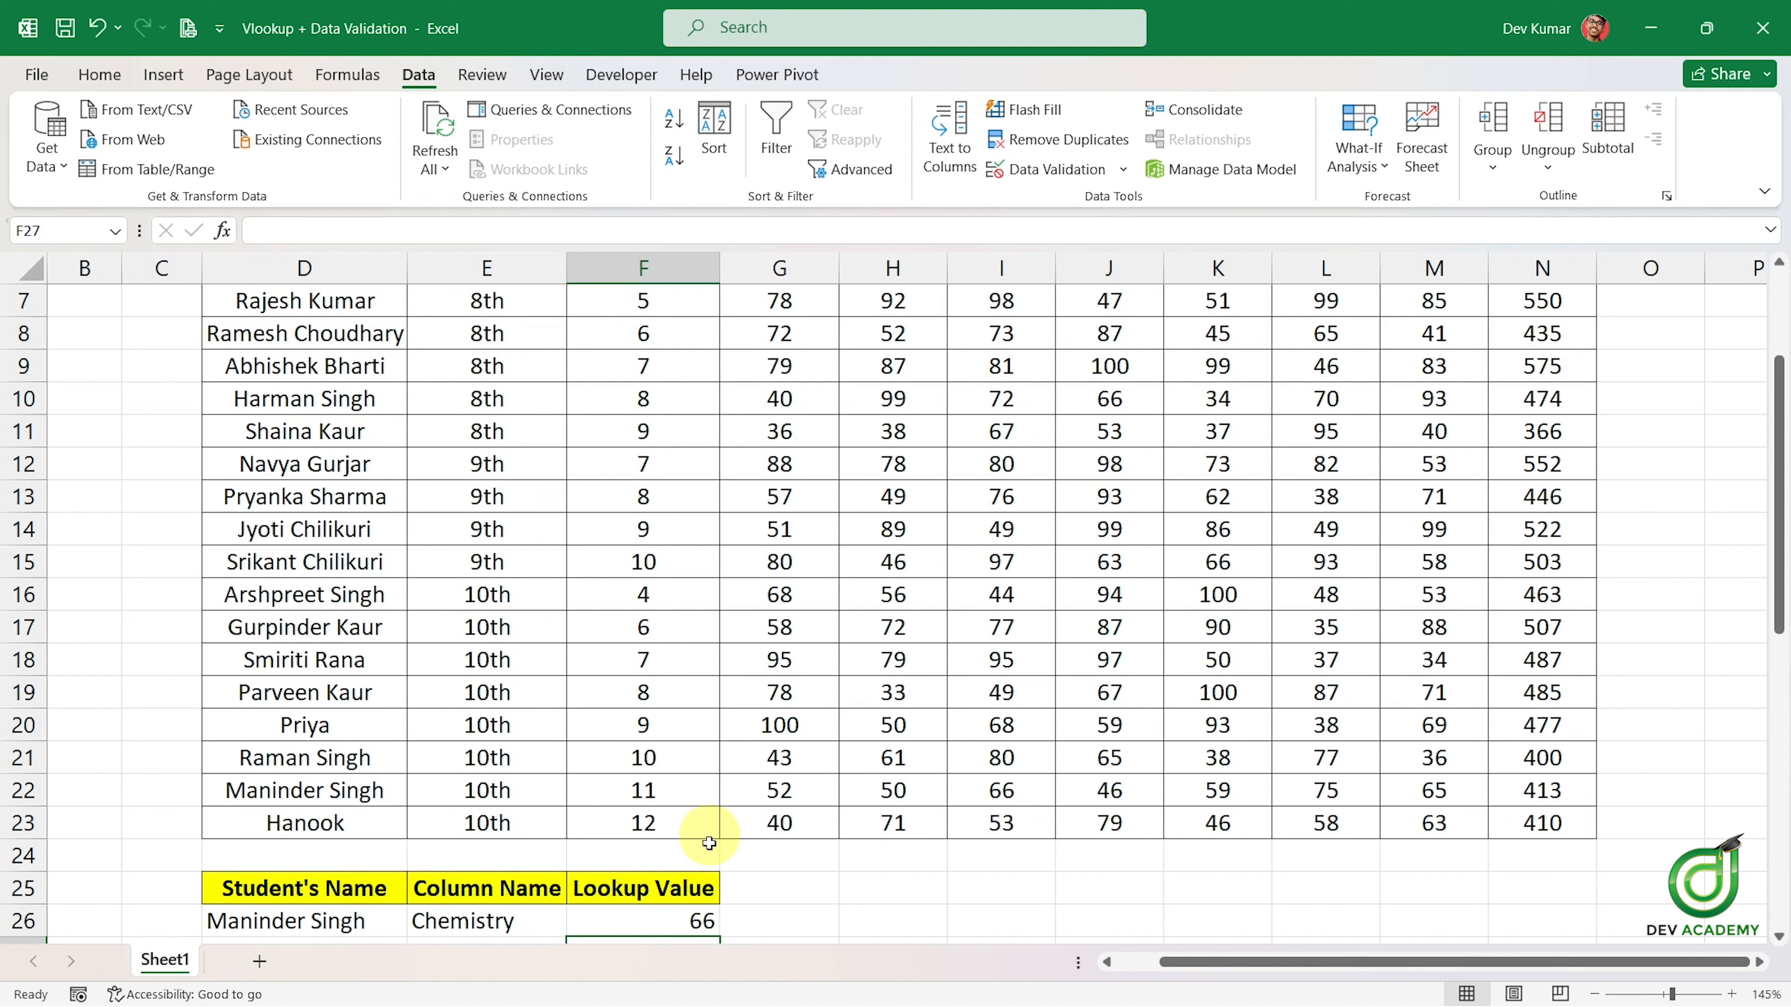
scroll(671, 865, down, 1)
scroll(671, 864, down, 1)
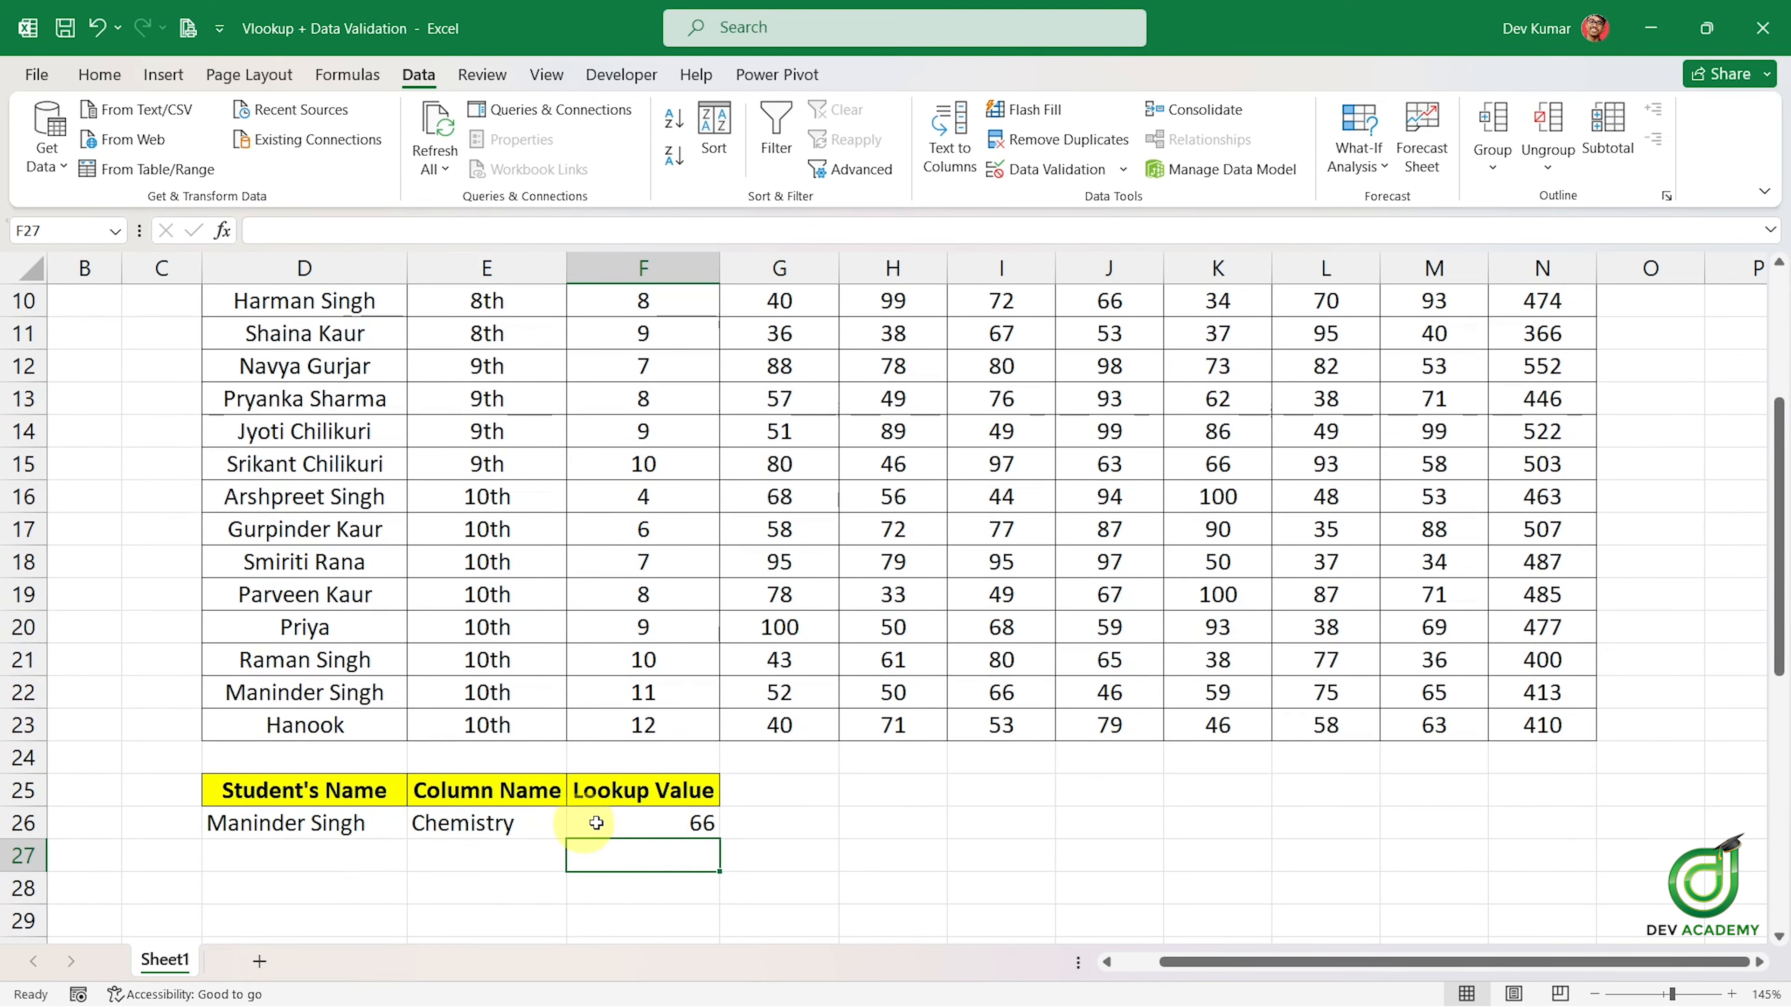
double_click(651, 823)
click(851, 853)
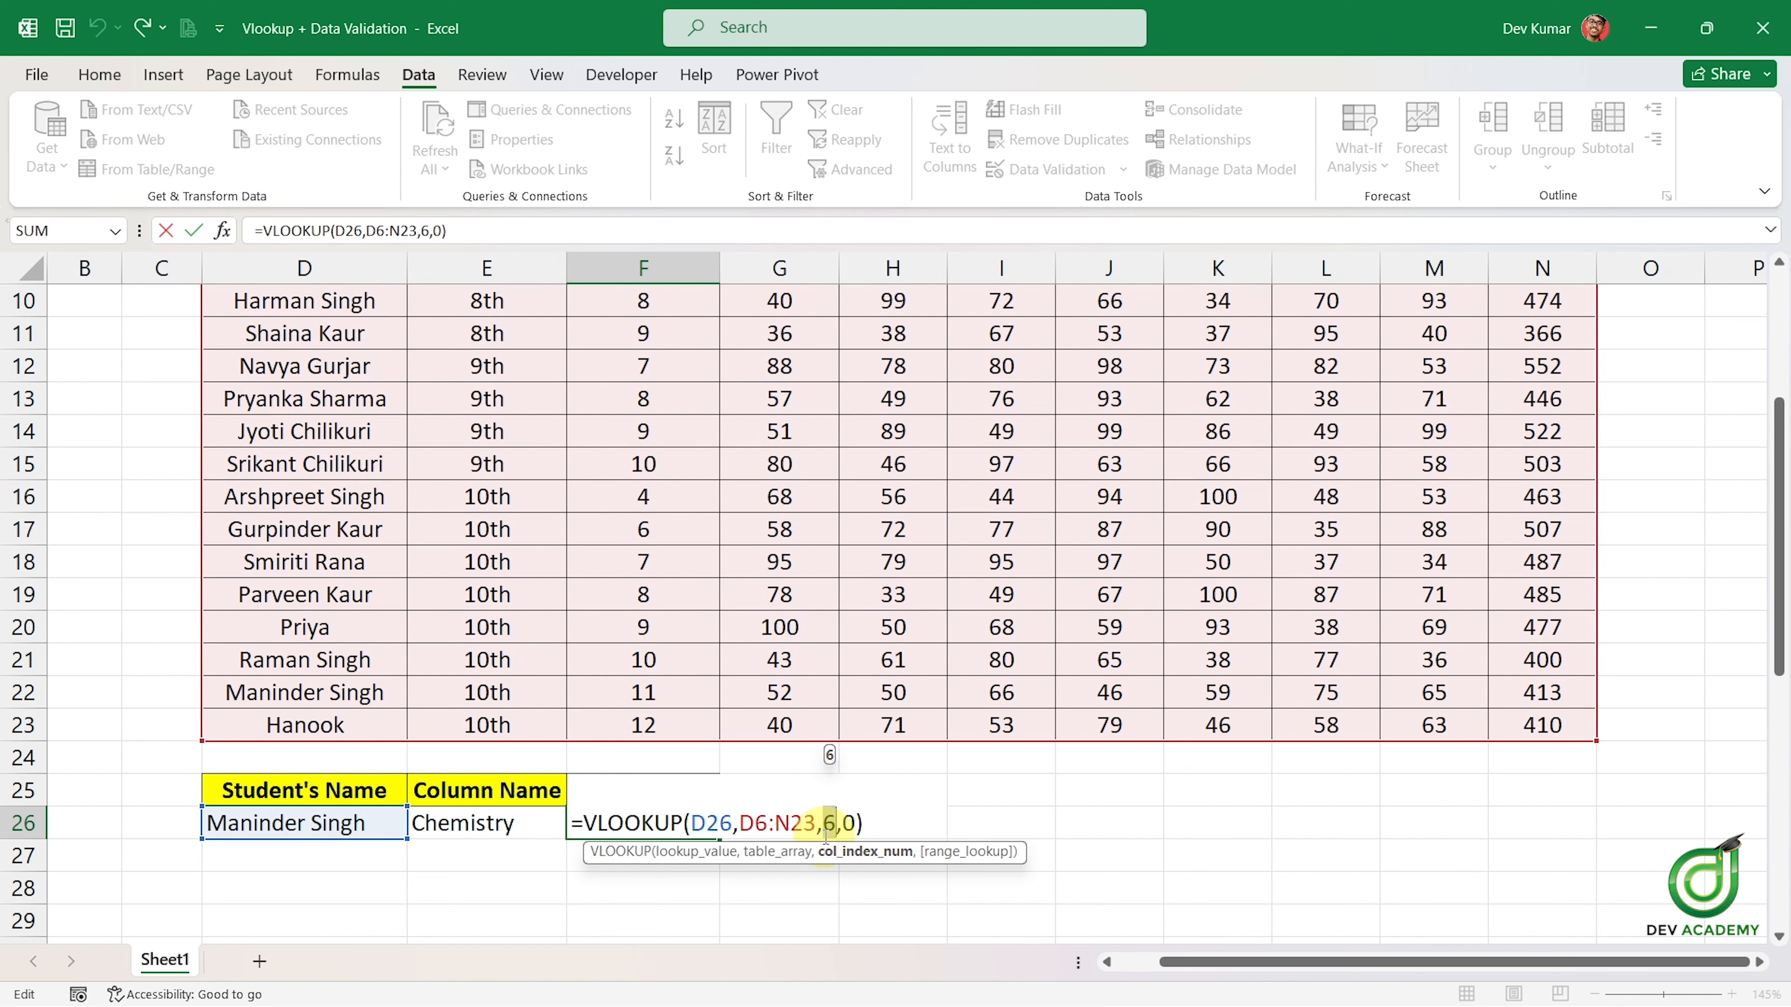
key(Return)
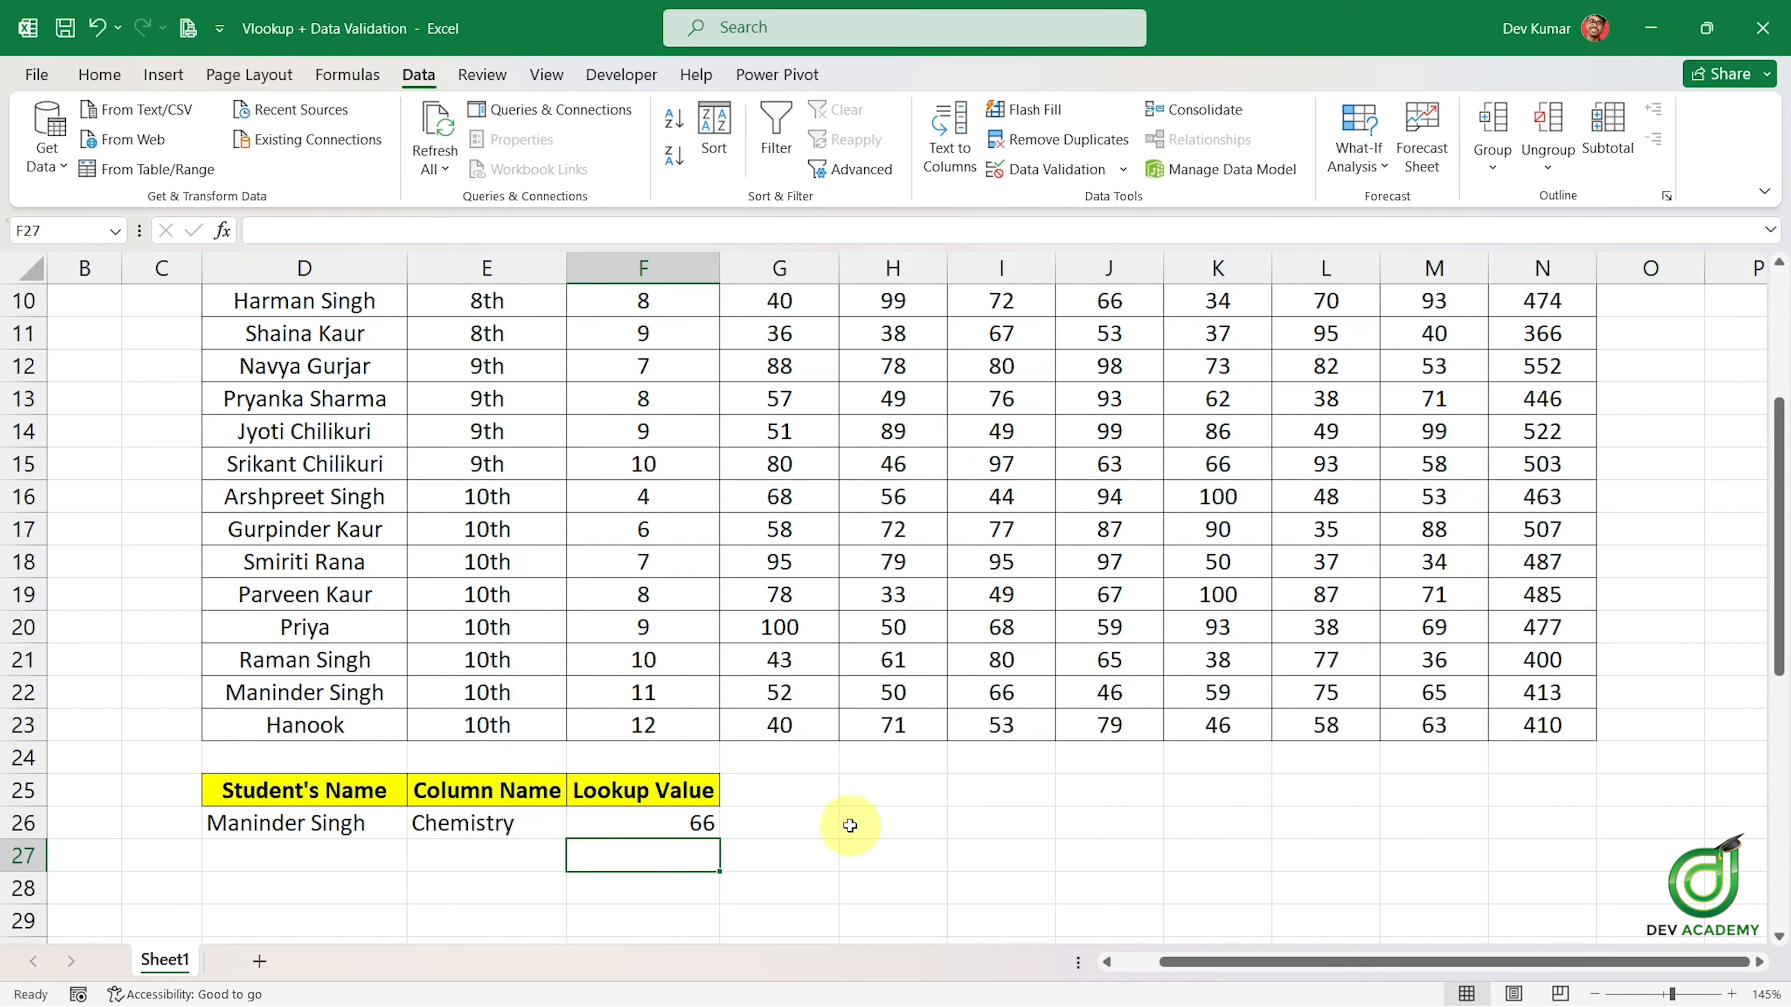
Copy the header cells from Class to Total, E6:N6.
scroll(732, 796, down, 1)
scroll(758, 790, up, 2)
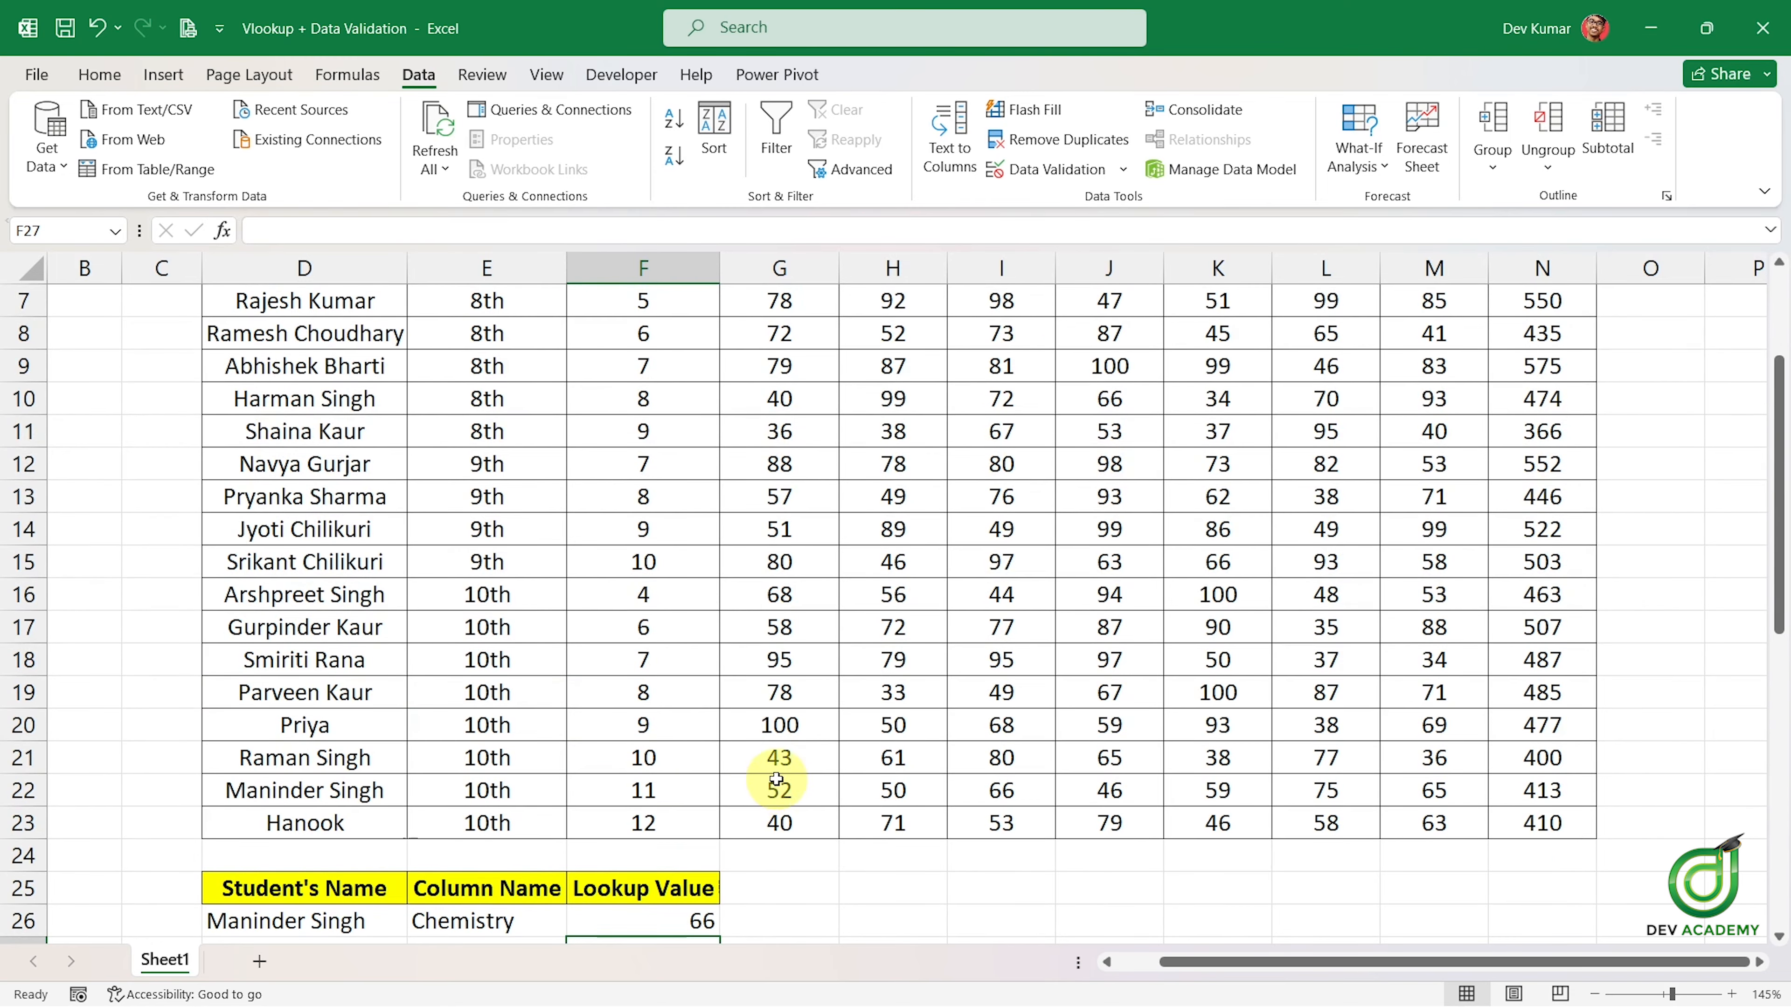
scroll(776, 779, up, 3)
drag(518, 358, 1570, 360)
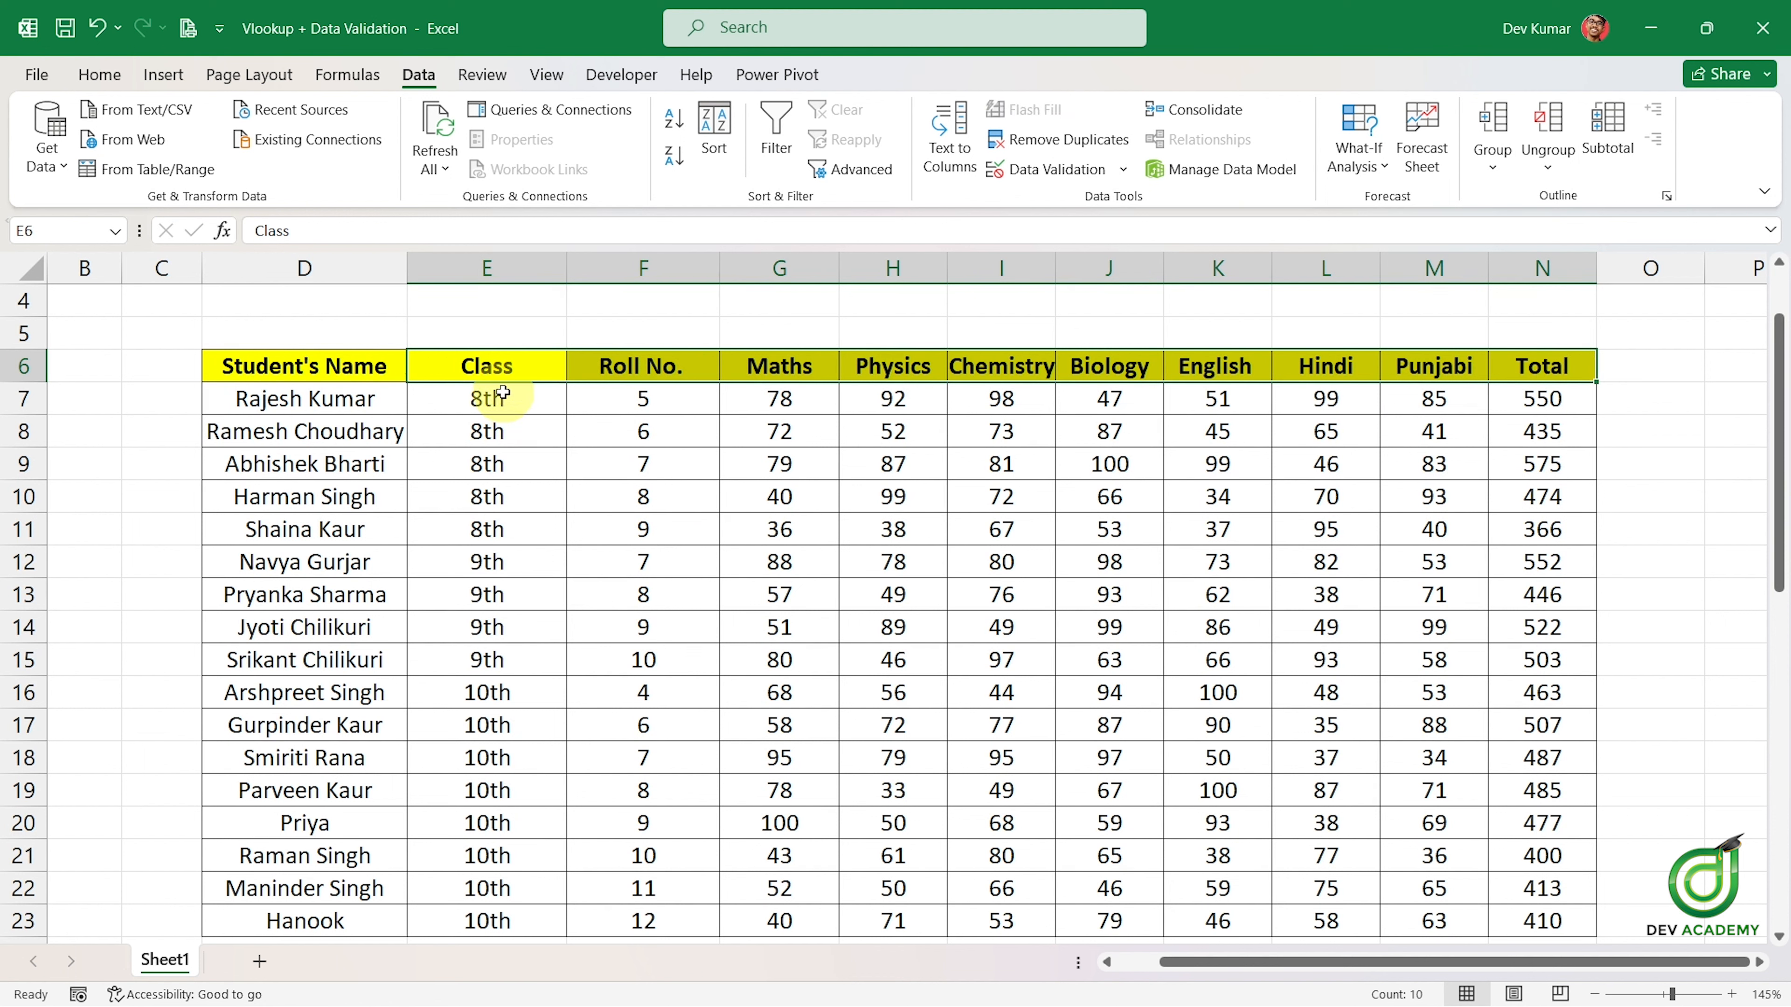
click(507, 407)
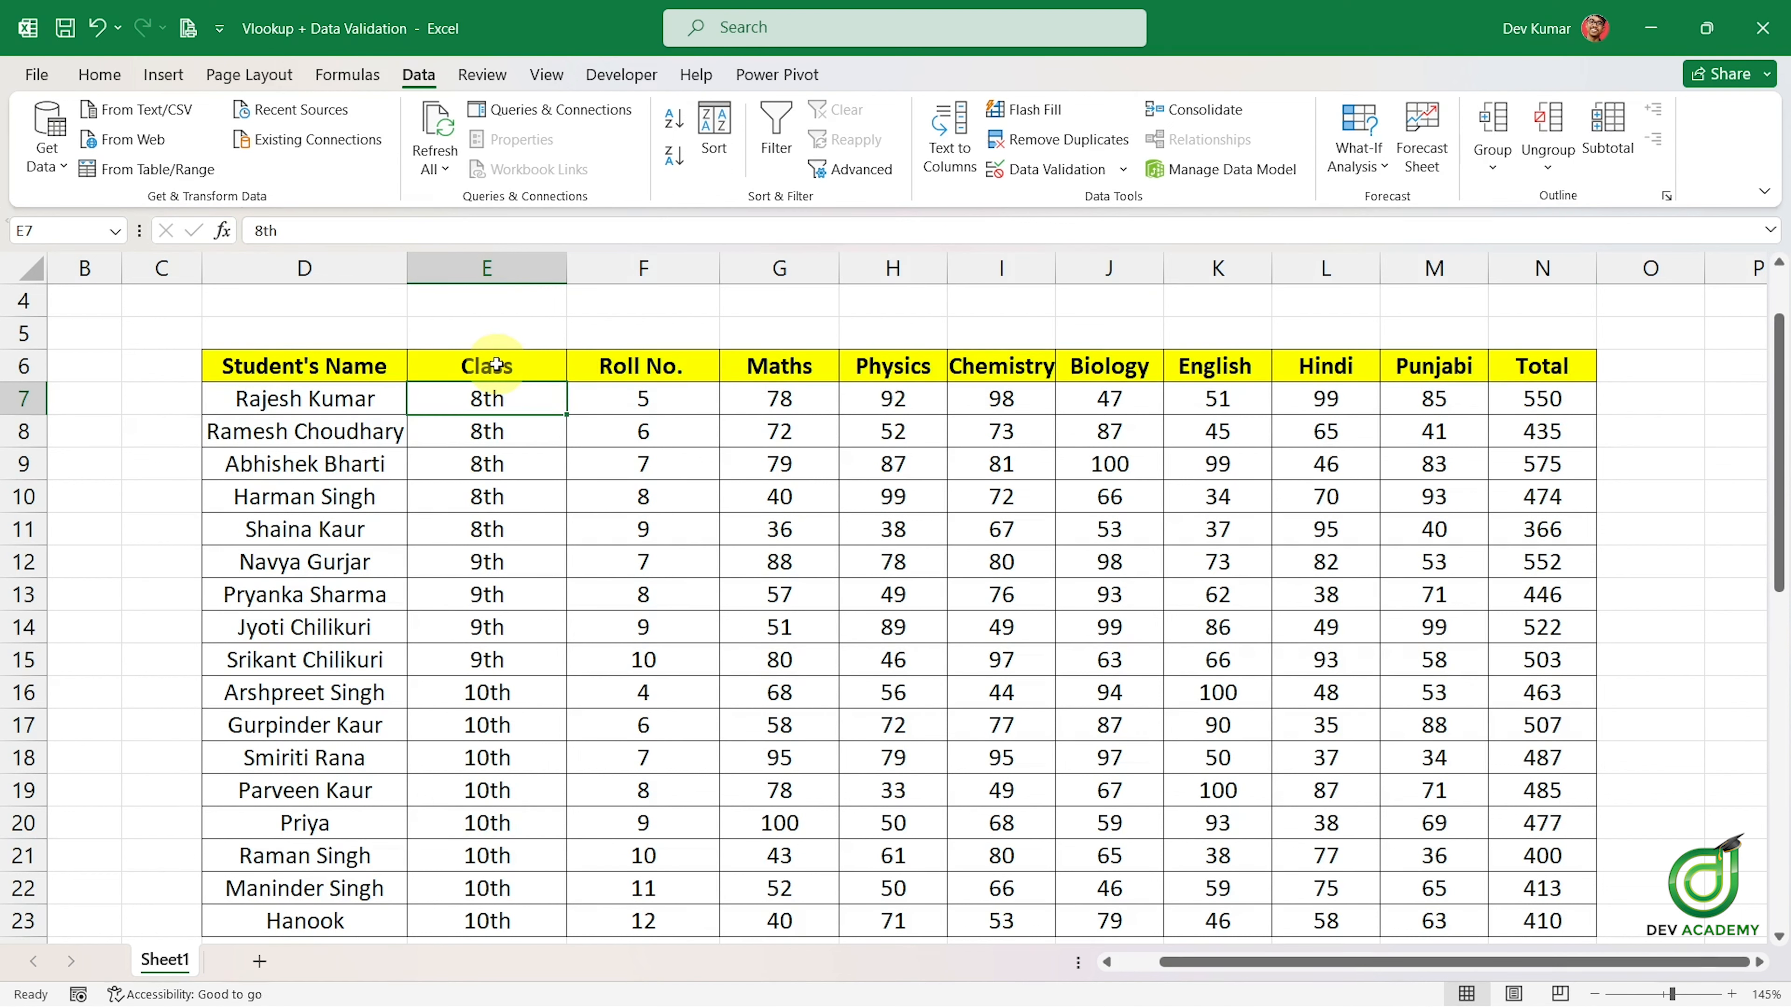
drag(500, 362, 1510, 368)
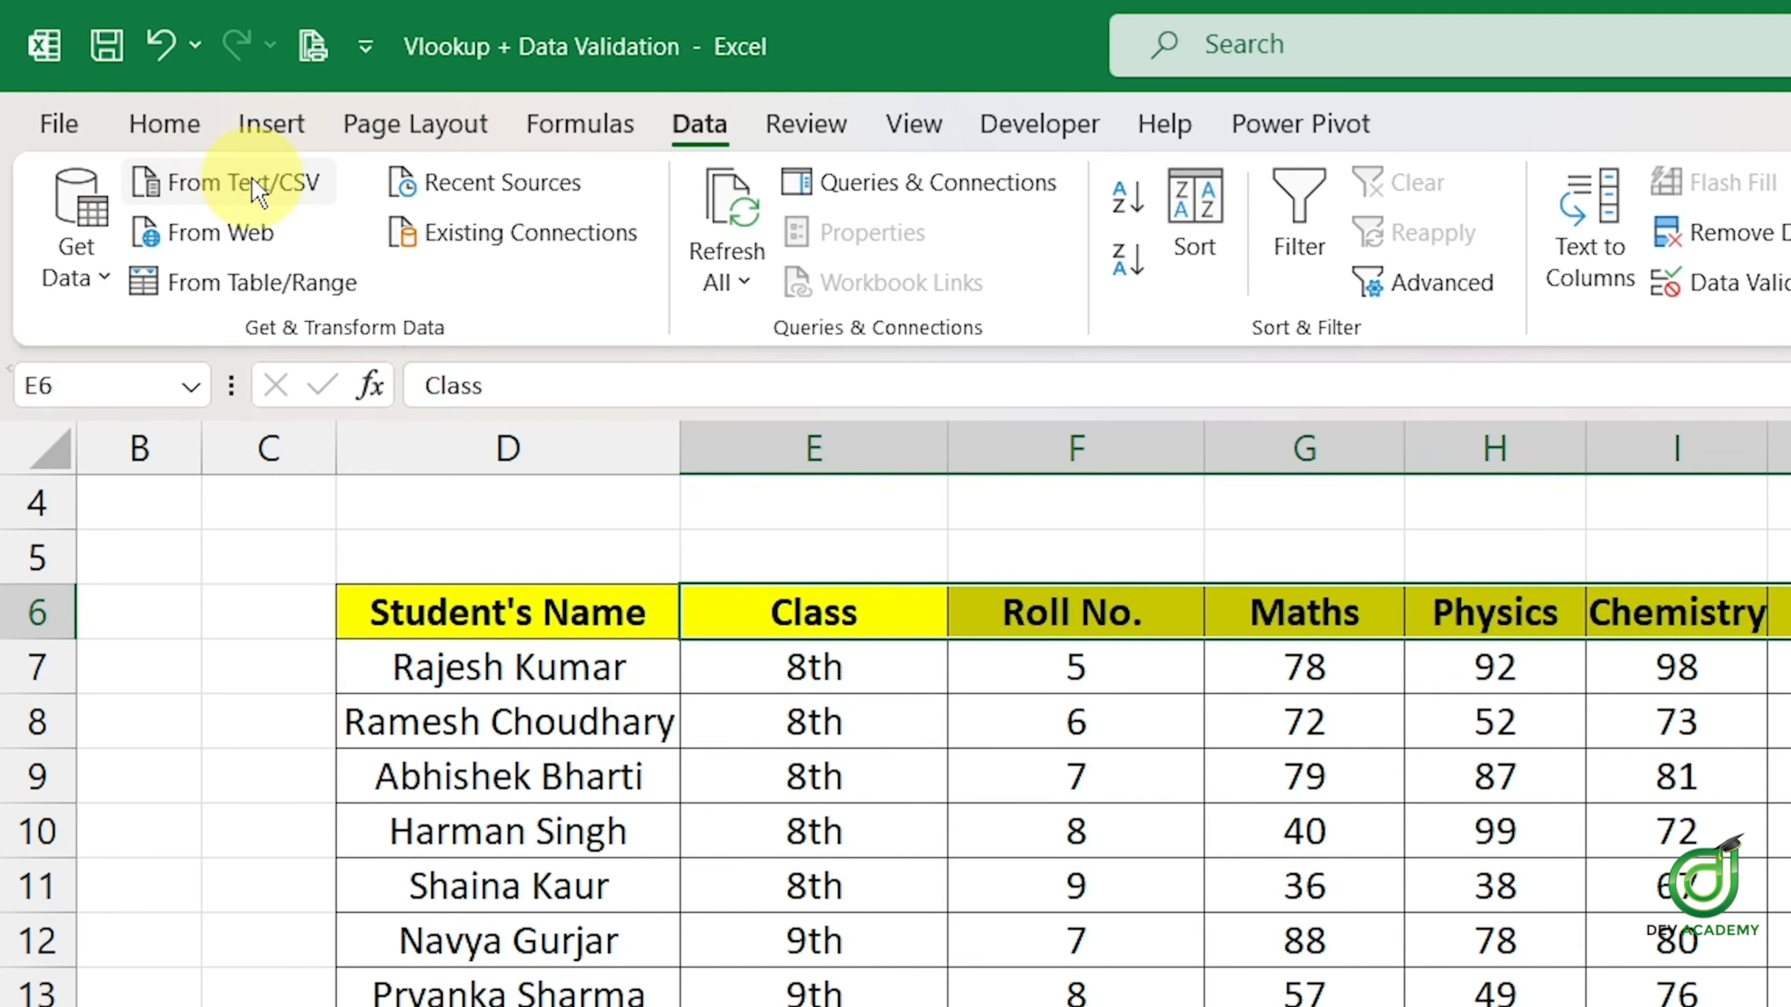
click(172, 124)
click(170, 233)
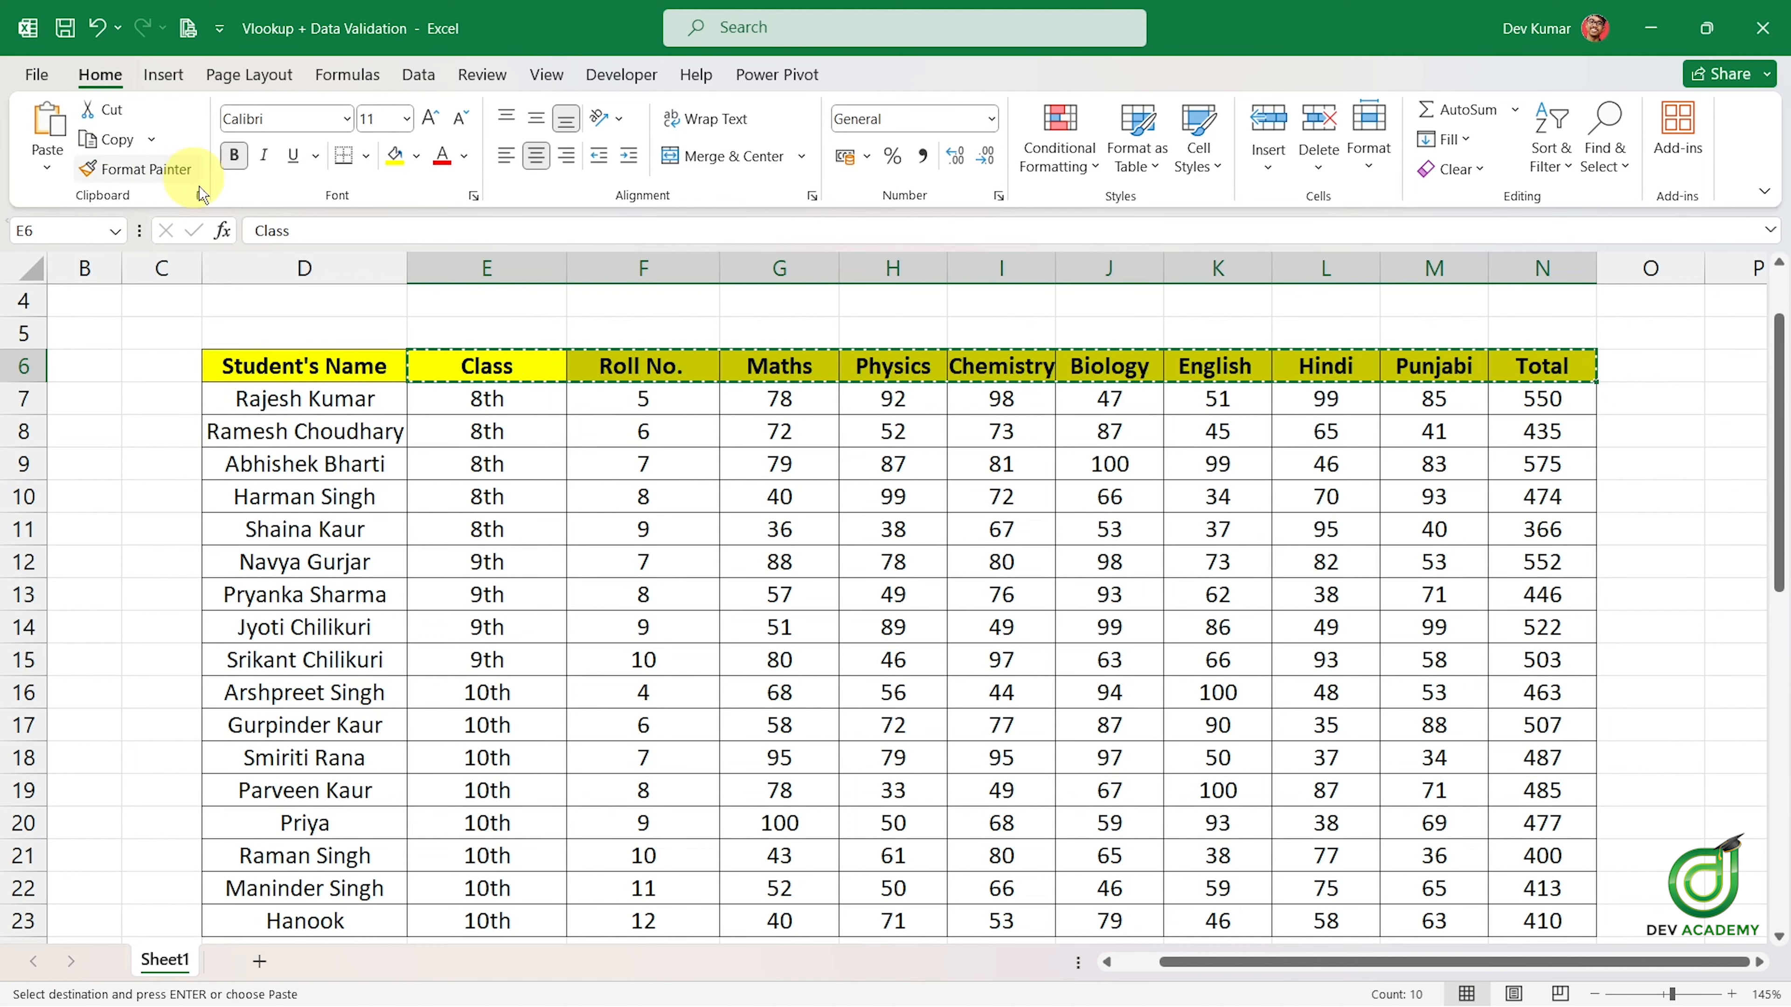
Paste the copied headers transposed as values only into a vertical list starting at I25.
scroll(512, 416, down, 5)
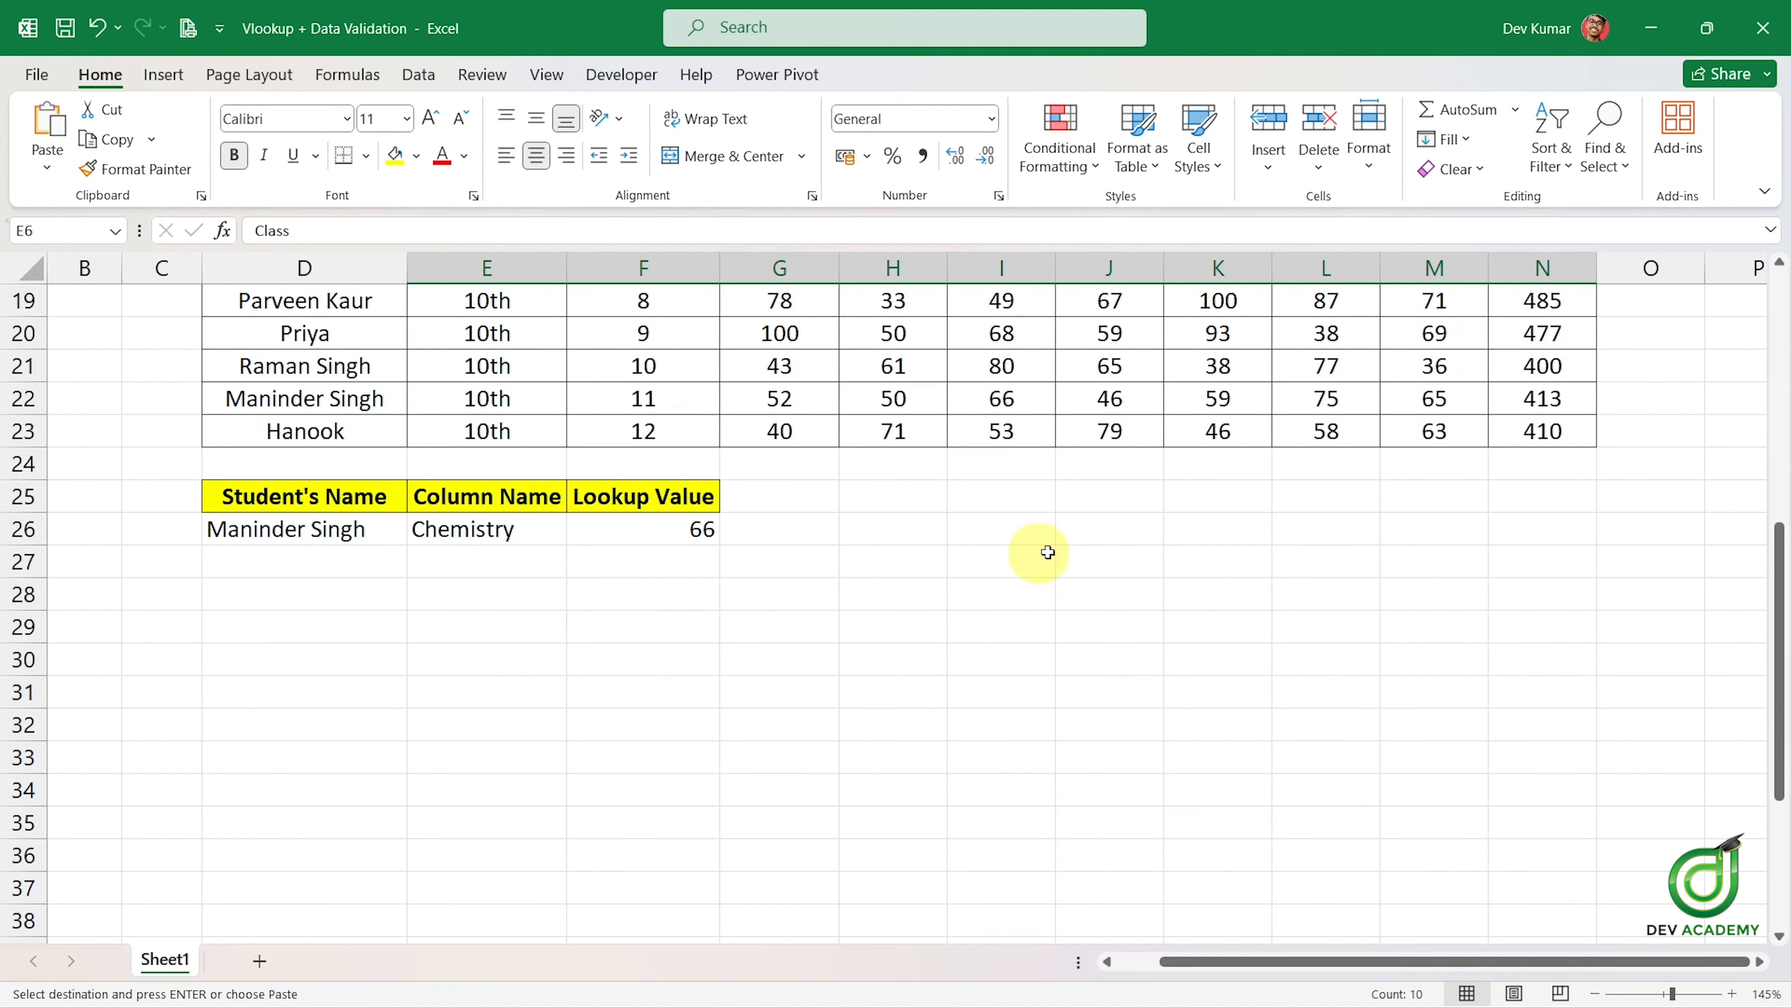
click(1016, 498)
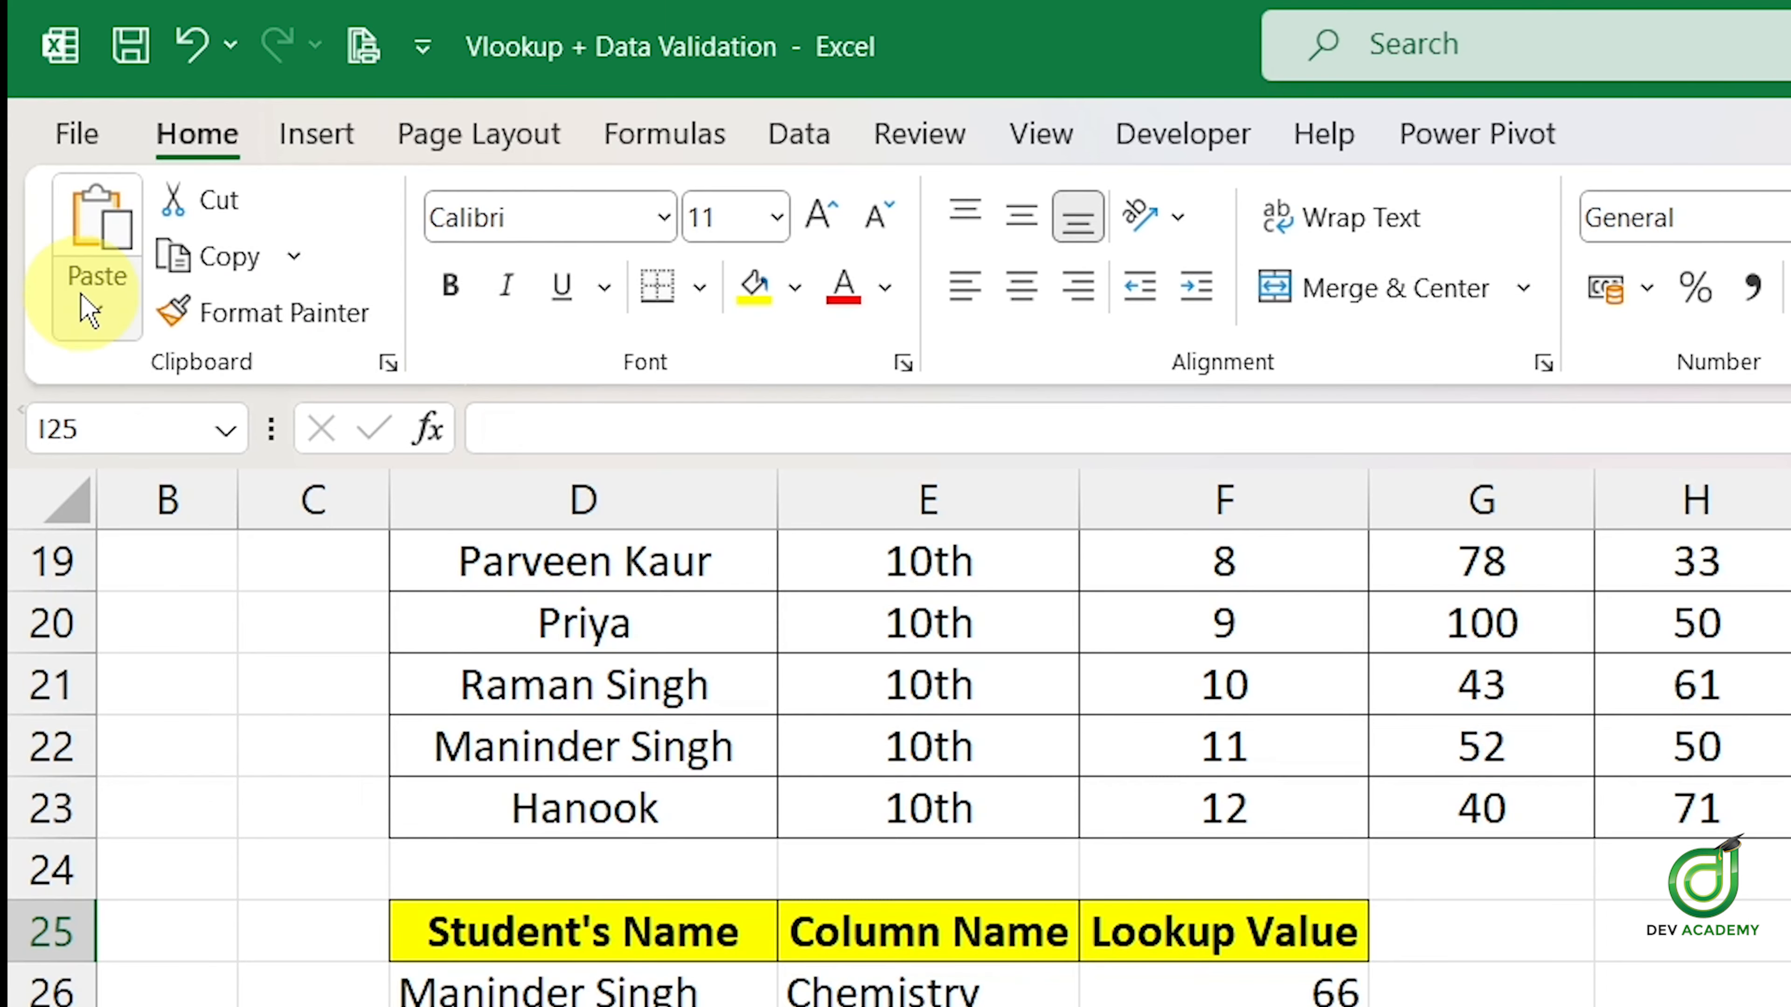
click(47, 169)
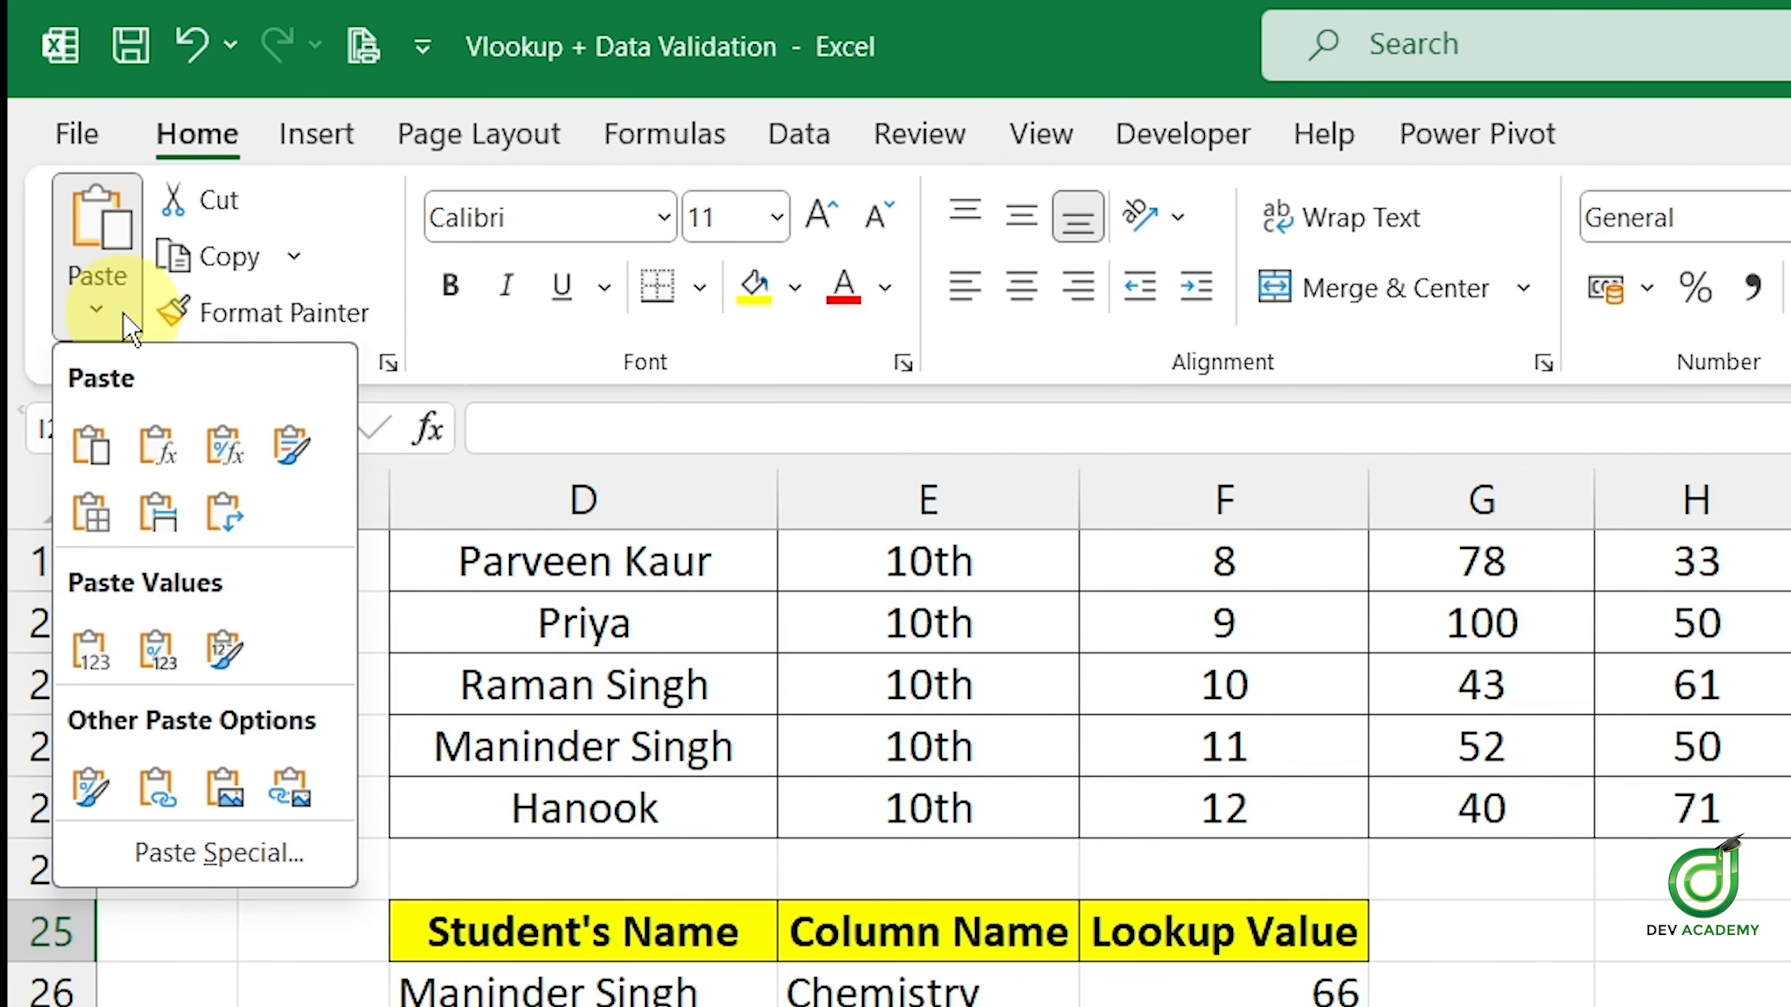
click(228, 870)
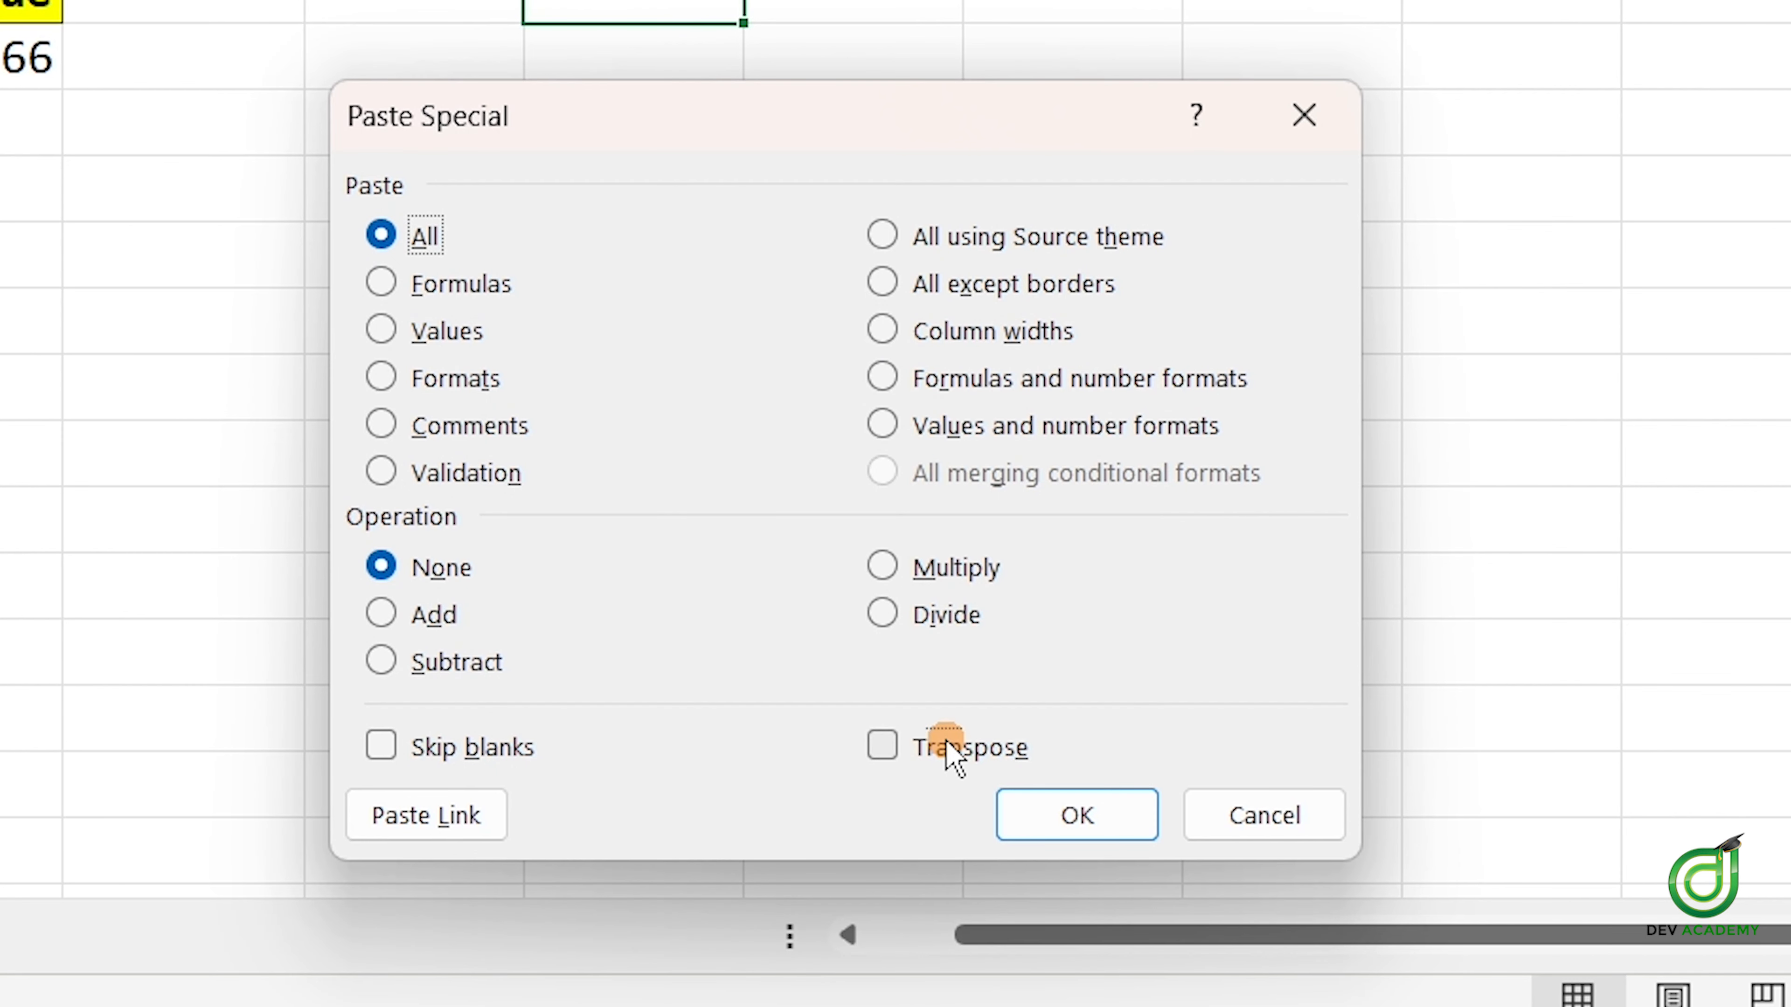
click(947, 746)
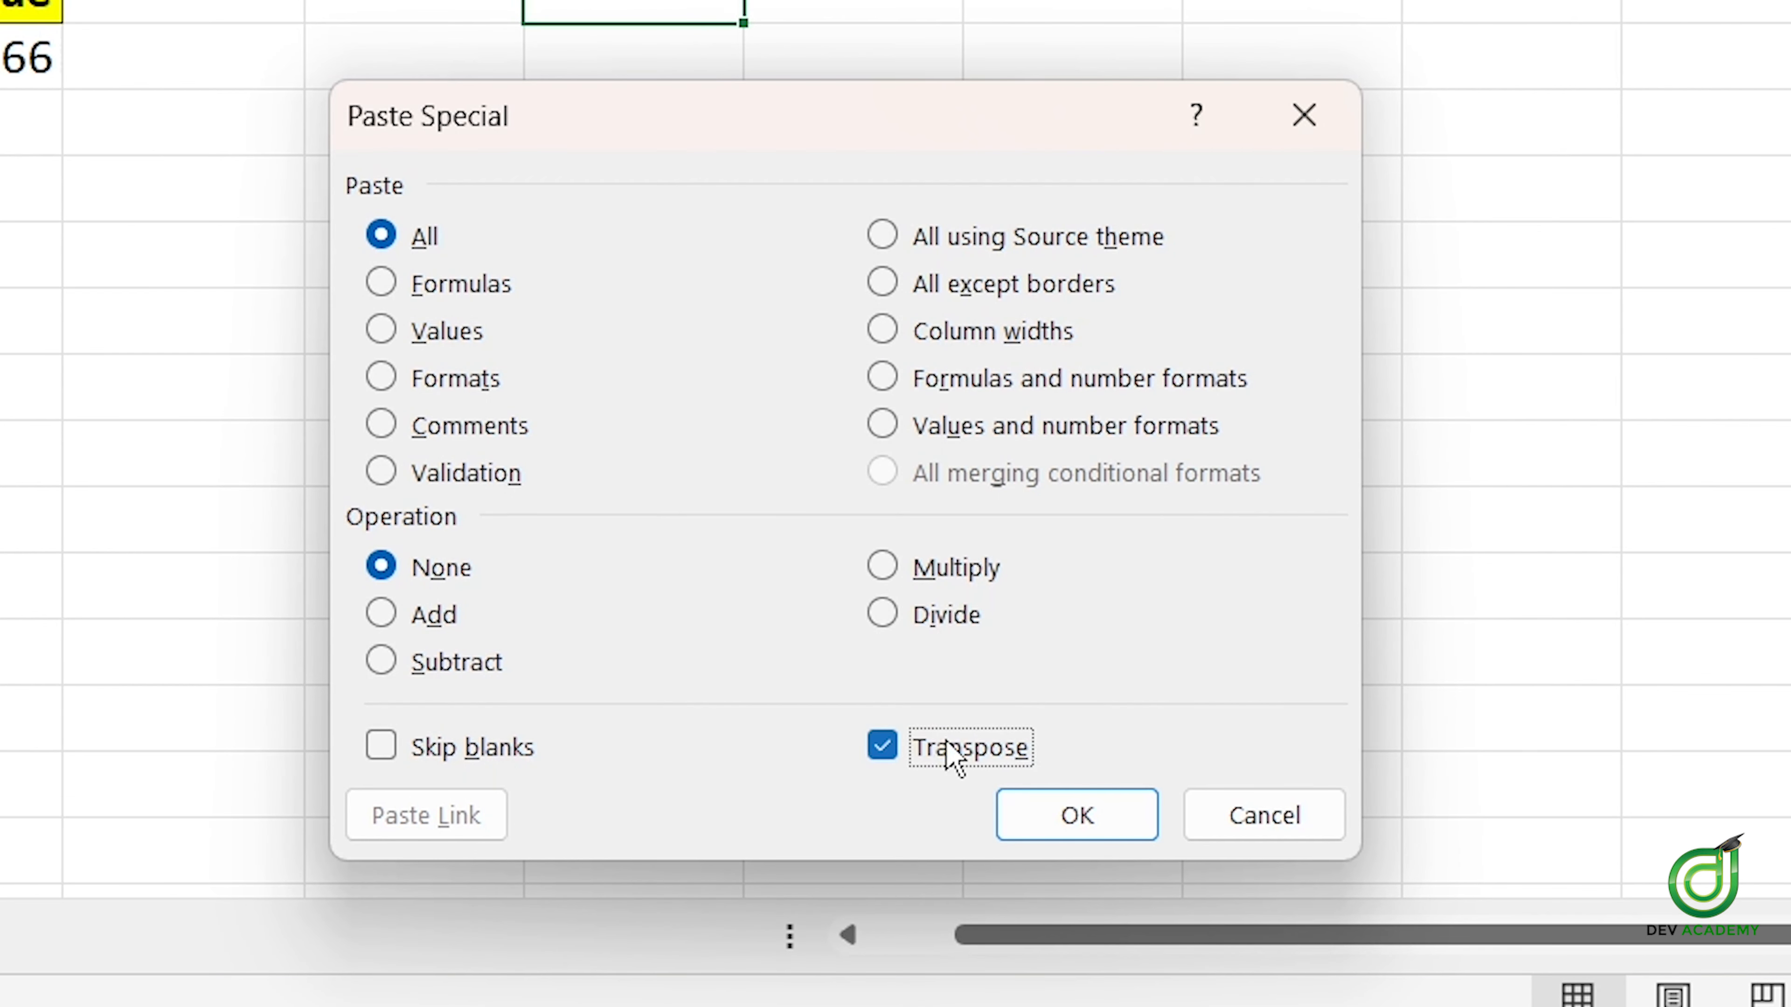
click(470, 338)
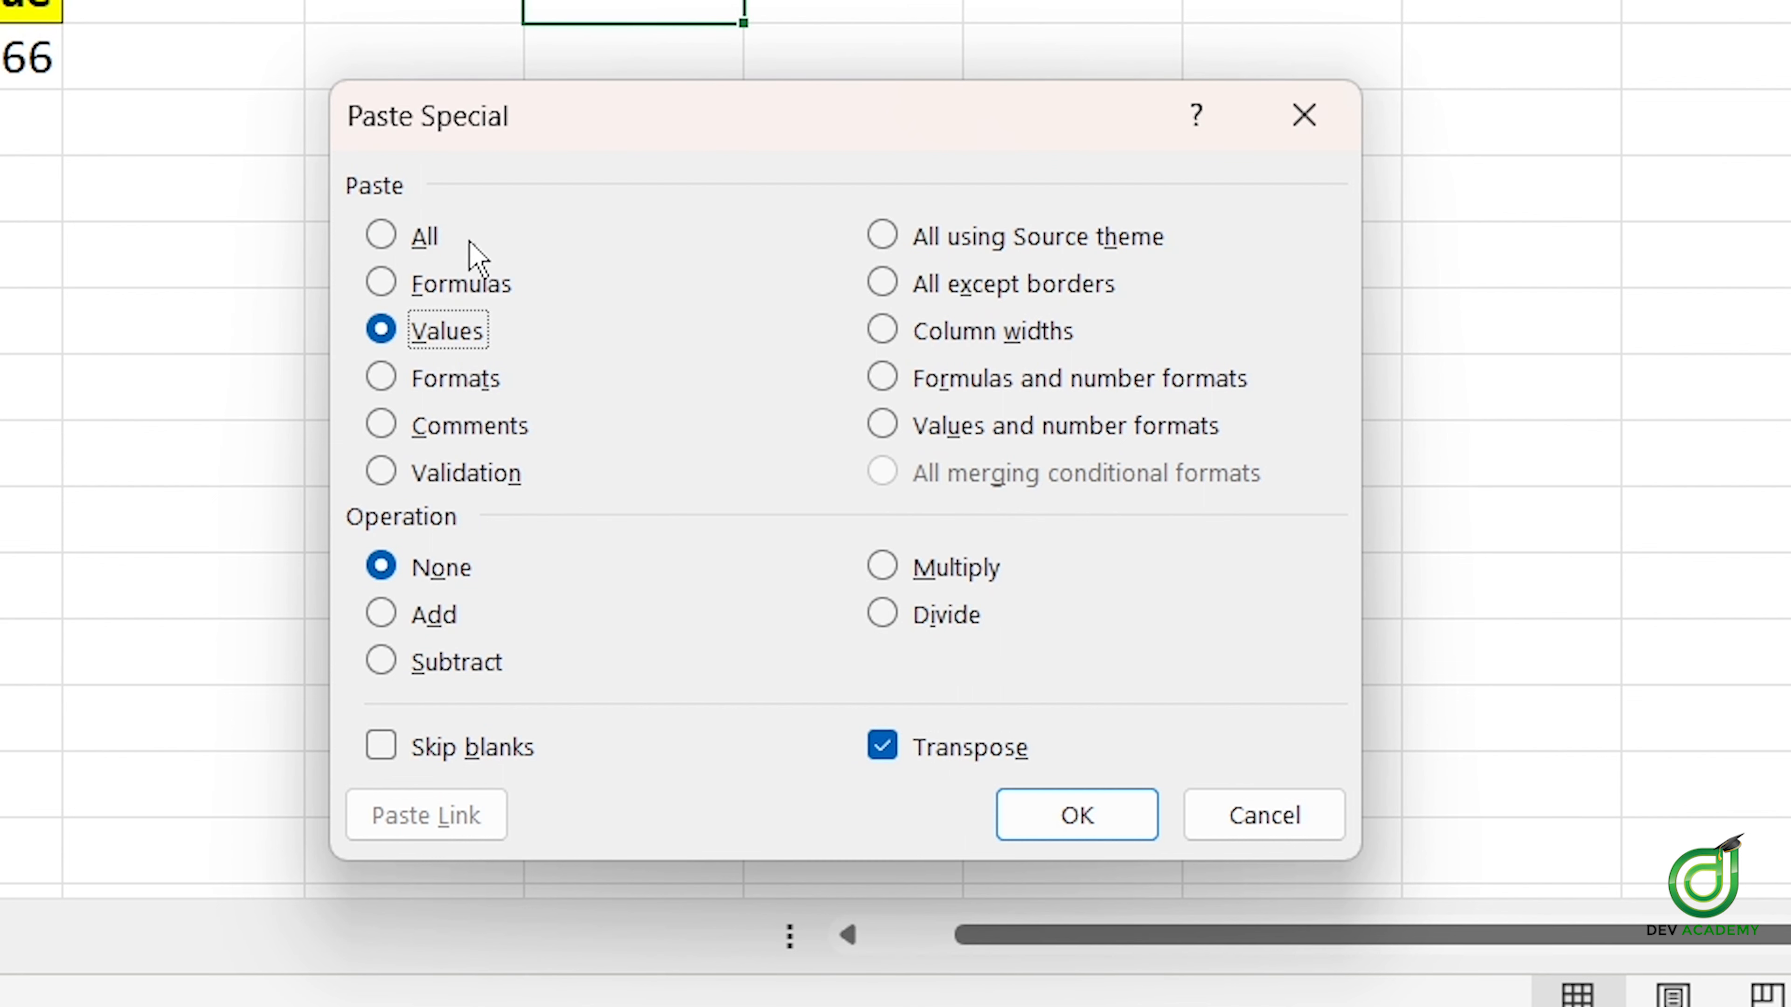
click(385, 240)
click(426, 339)
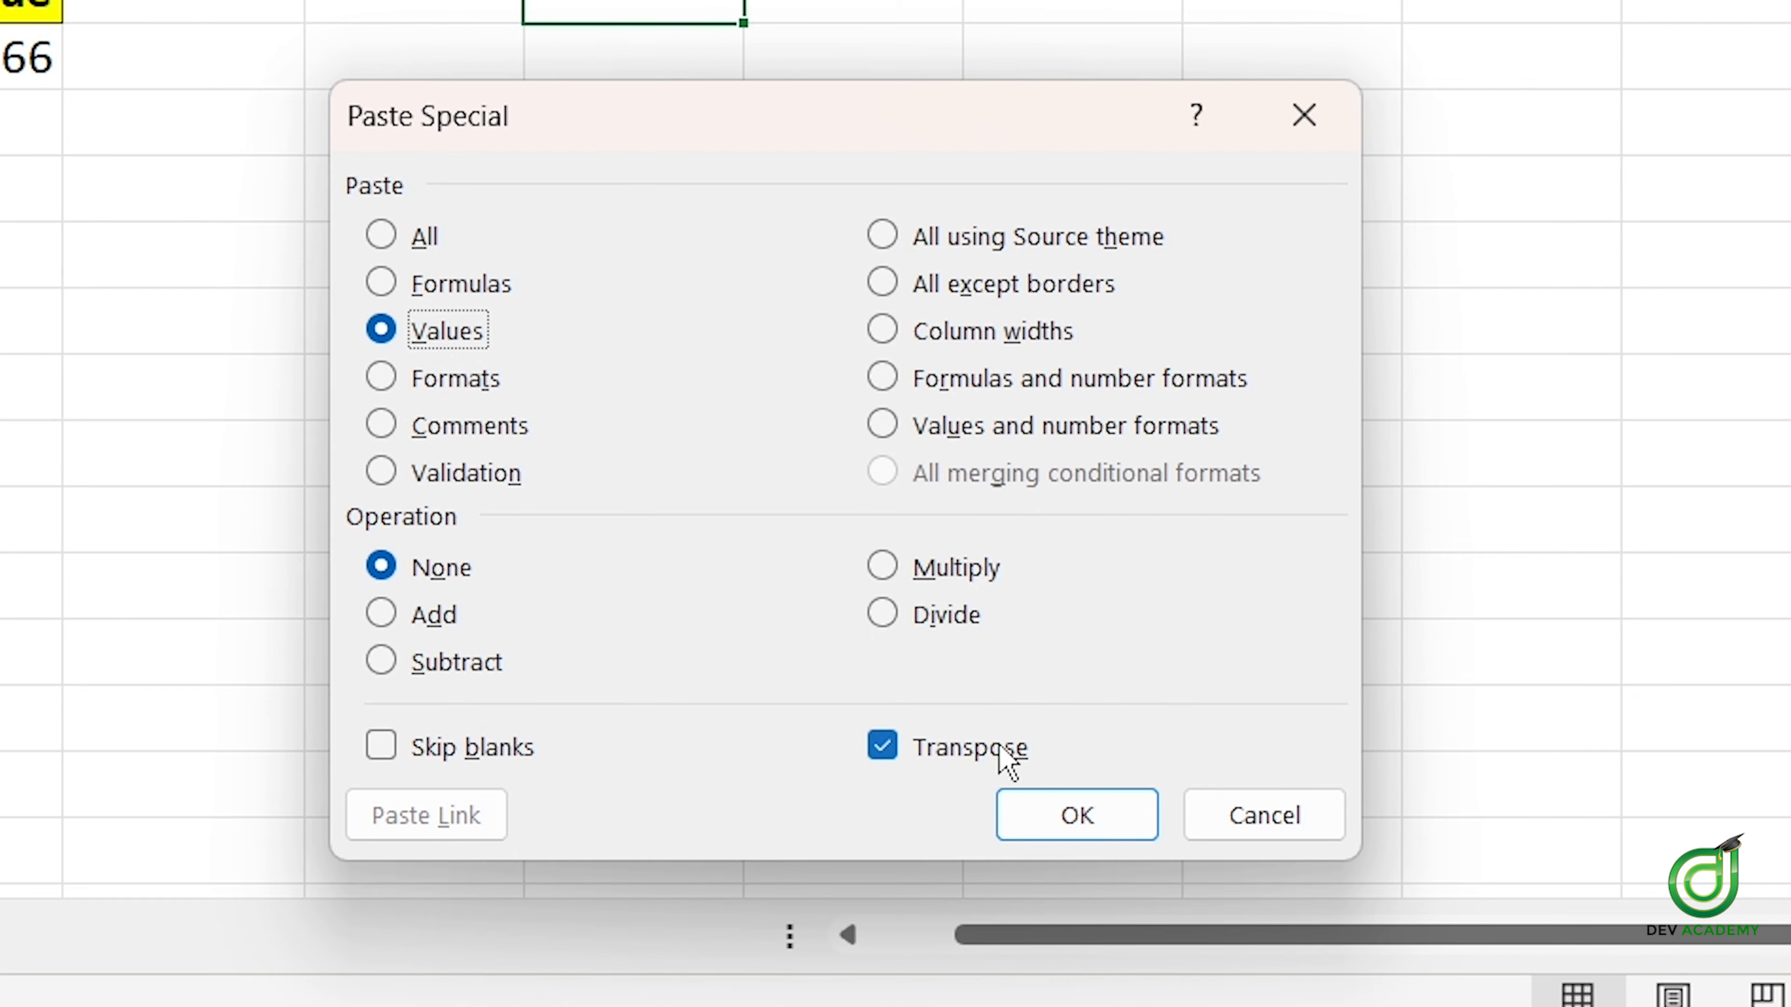
click(1087, 812)
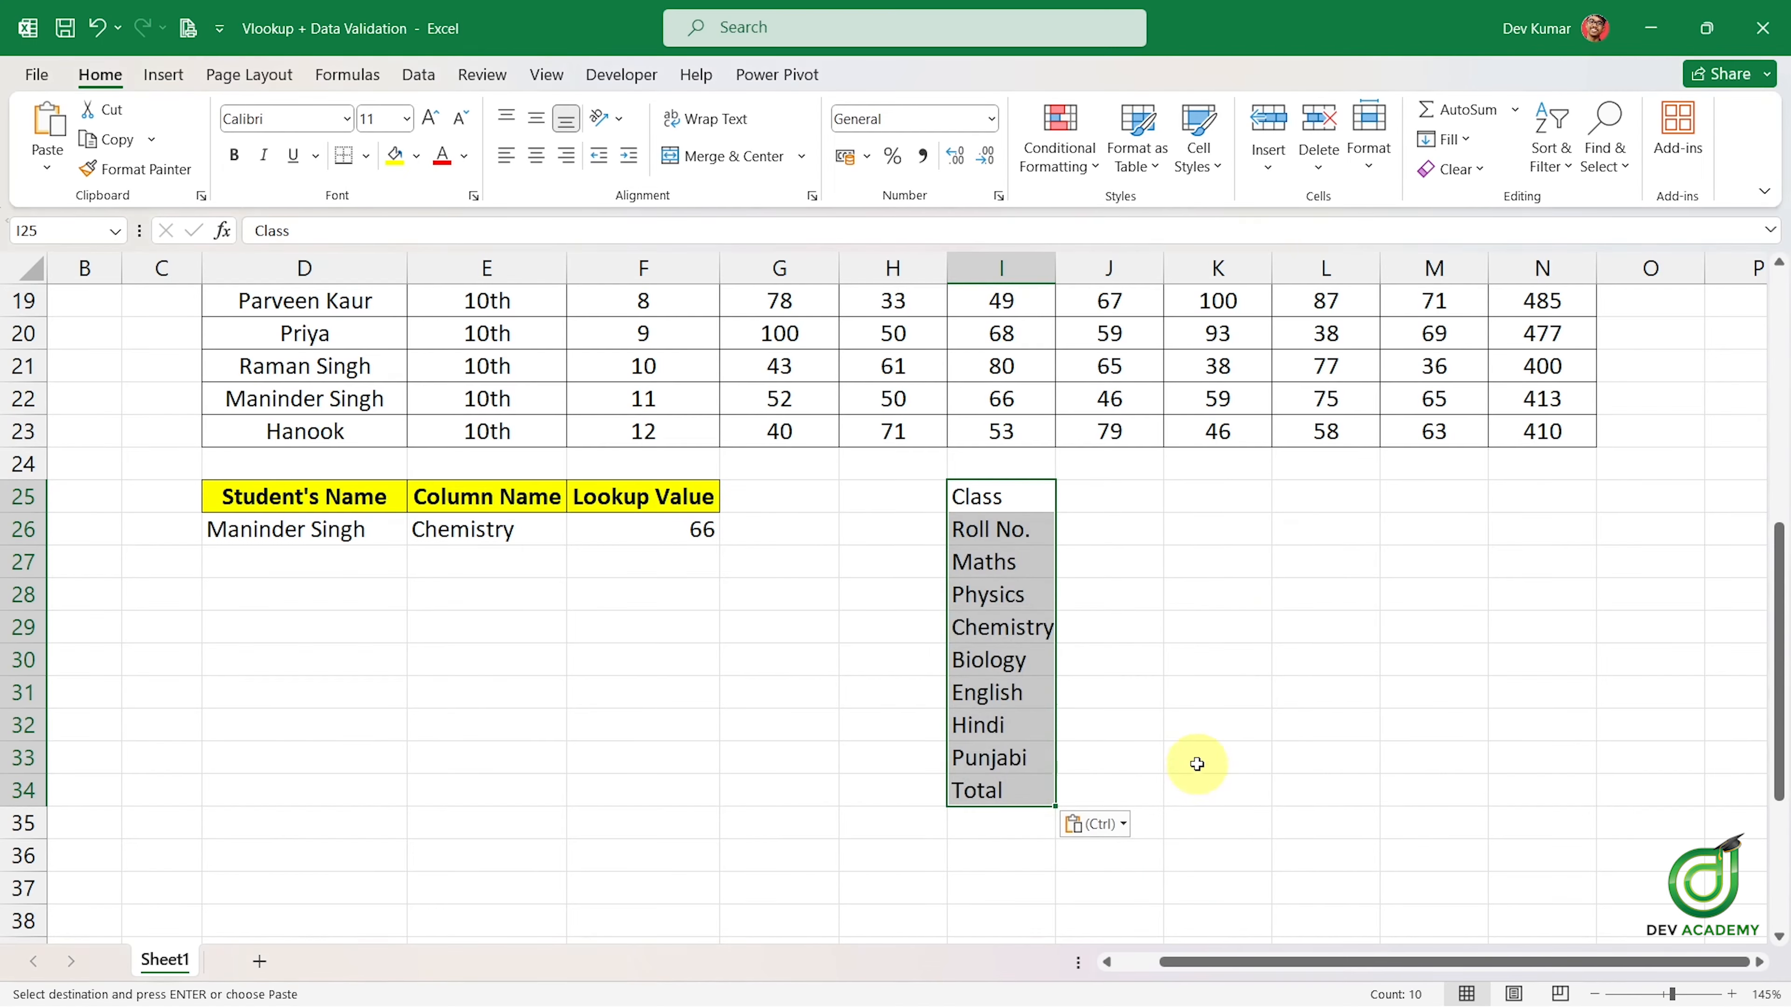
Compare the transposed list in I25:I34 with the header row E6:N6 and examine the Class column's position in the table.
scroll(1191, 760, up, 5)
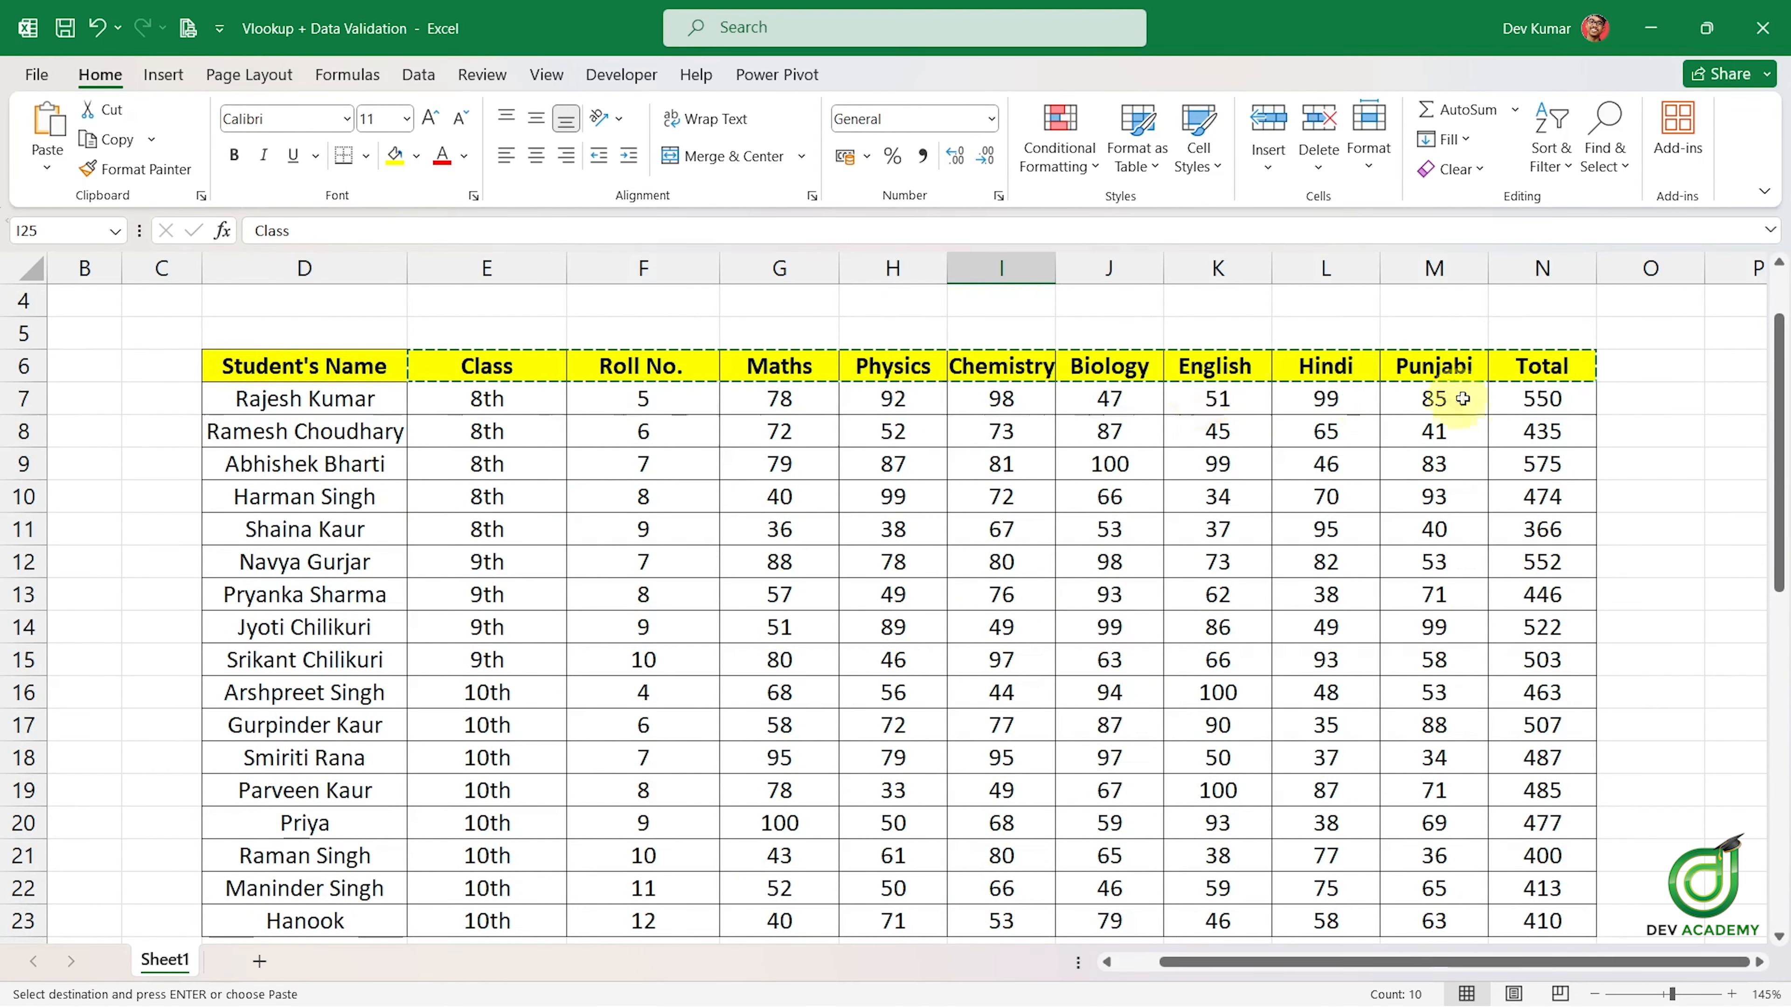
scroll(1072, 593, down, 4)
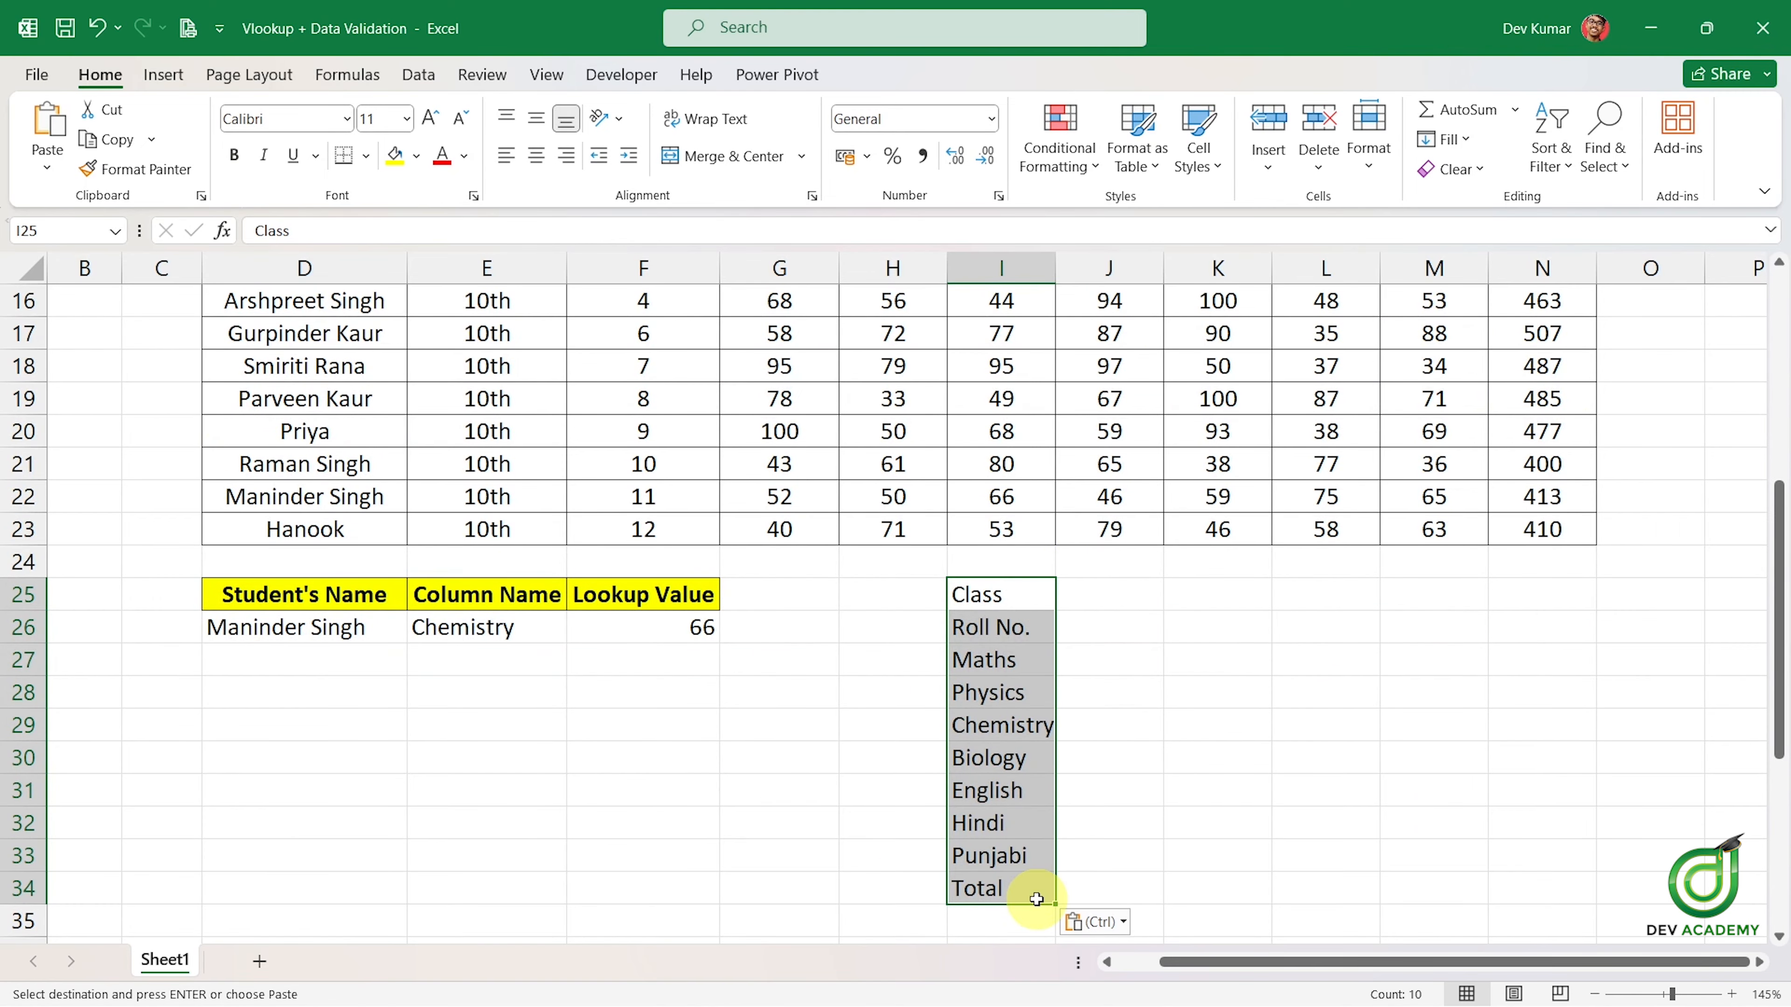
scroll(1058, 666, up, 4)
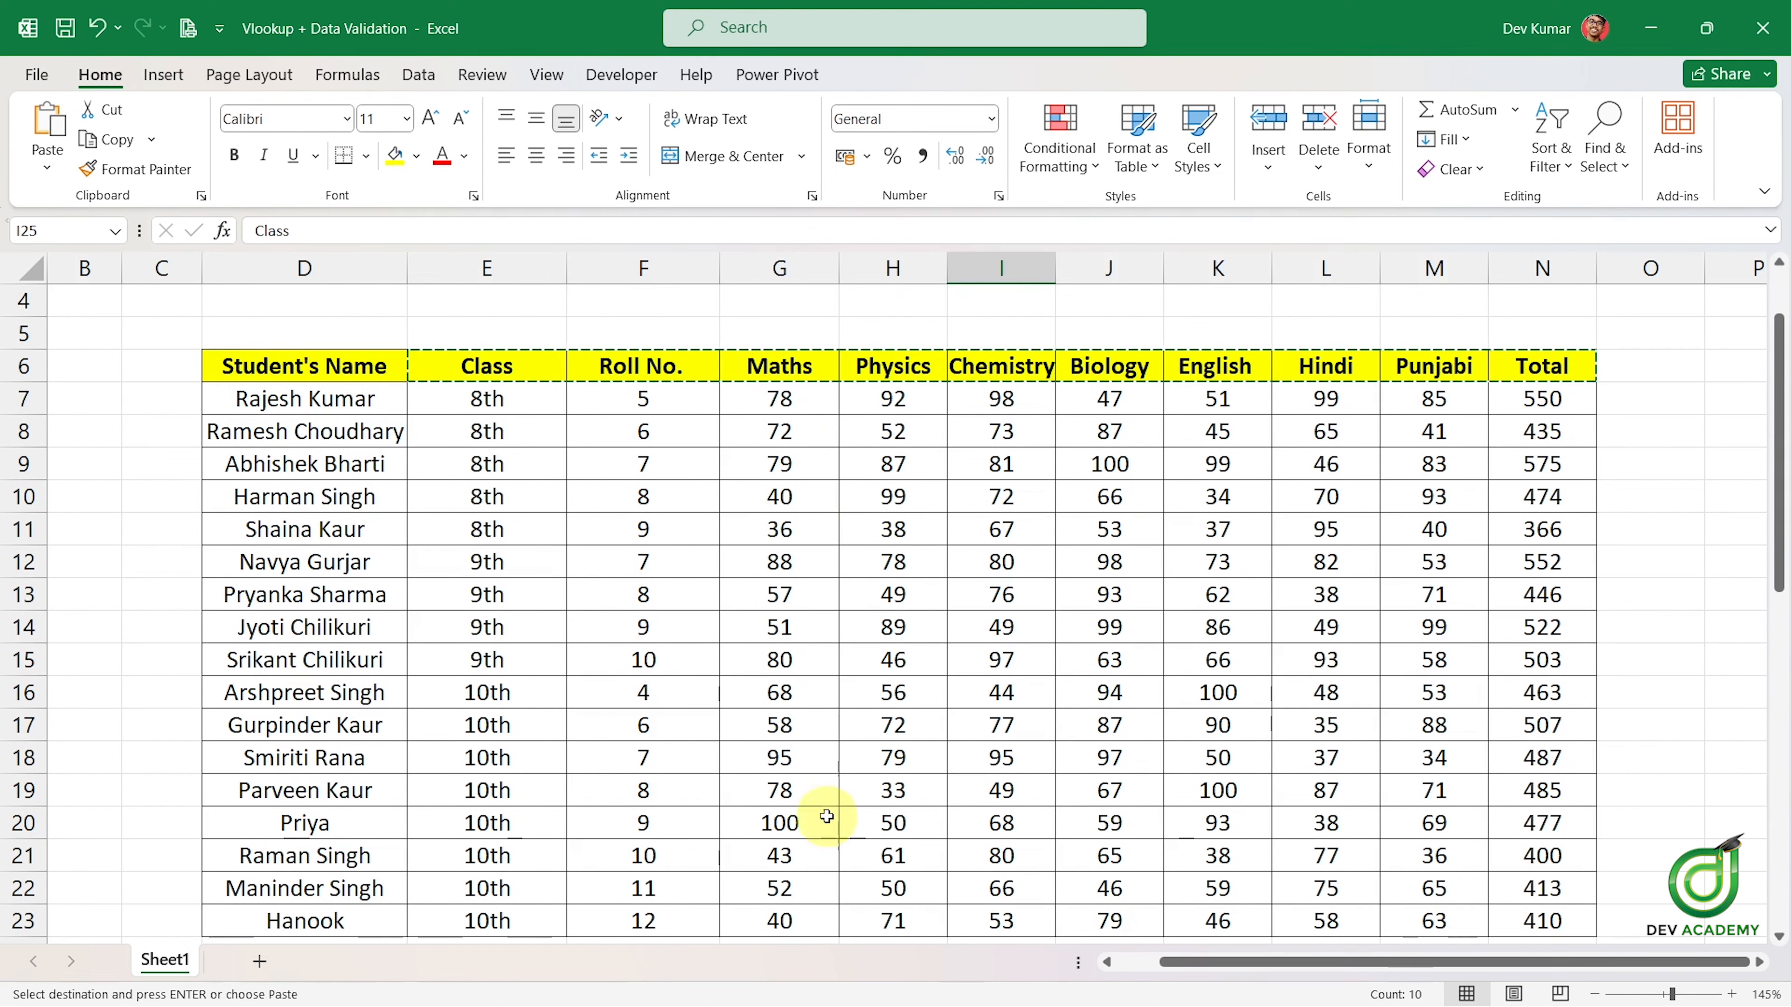
scroll(1070, 775, down, 3)
scroll(1069, 776, down, 2)
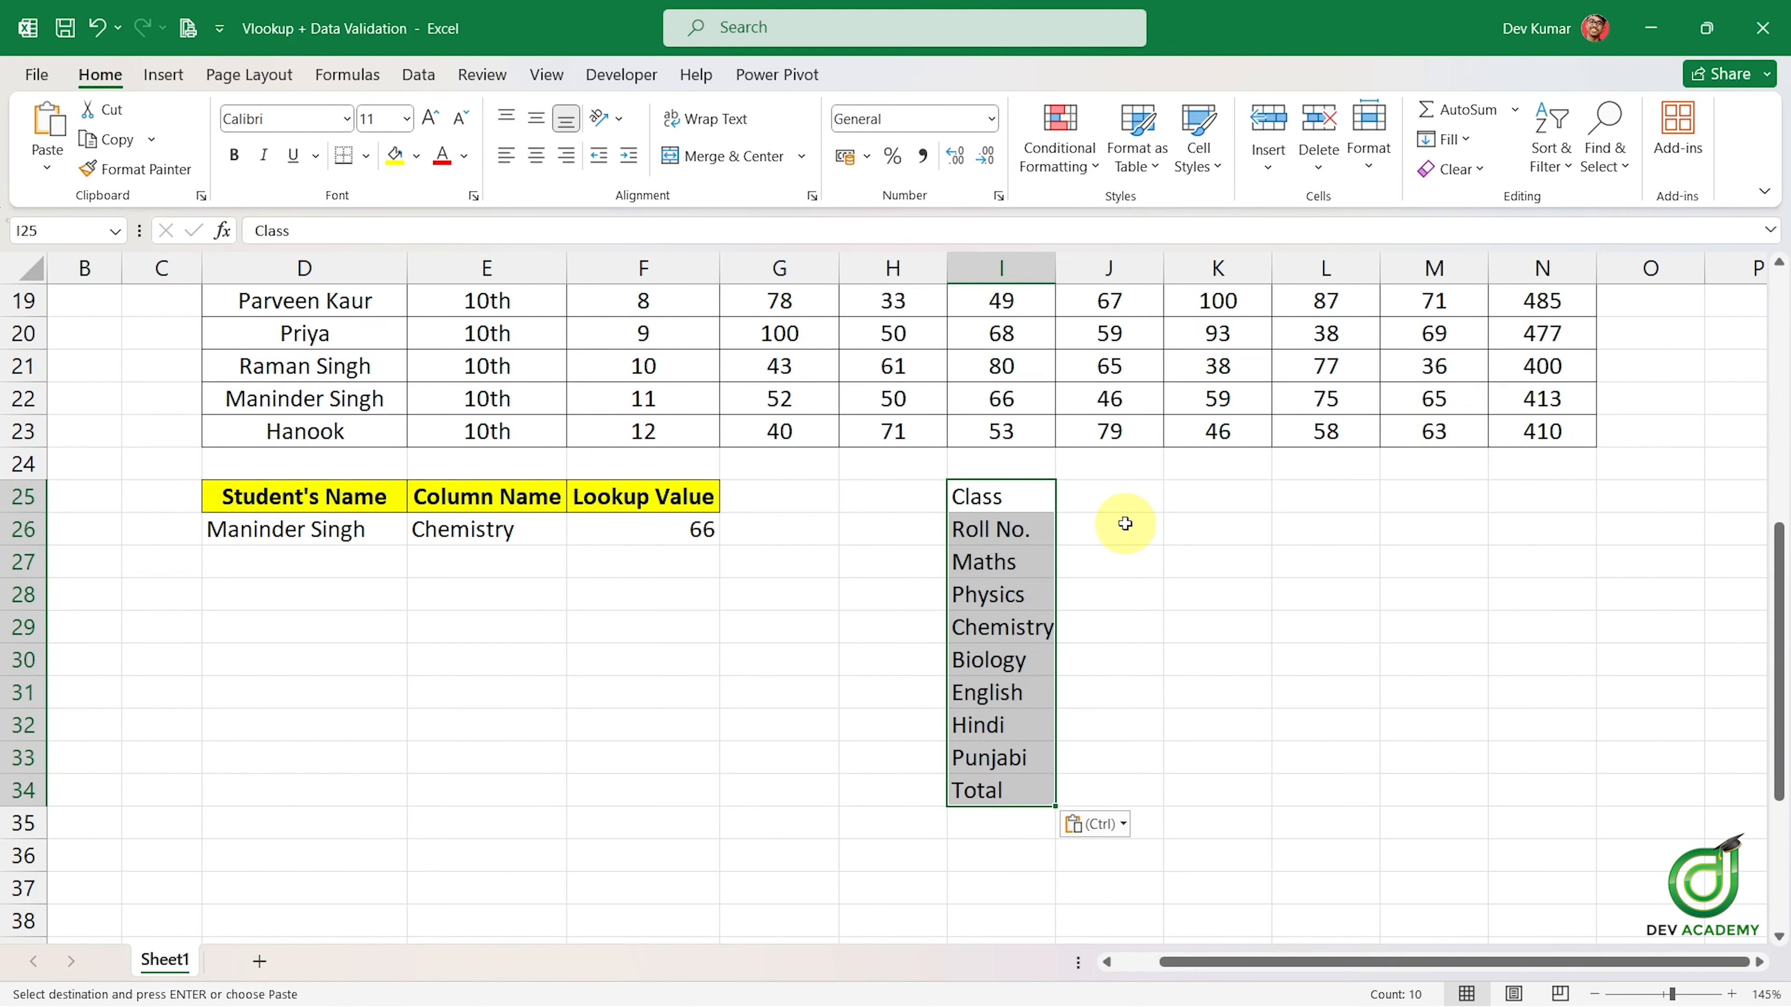
click(1074, 491)
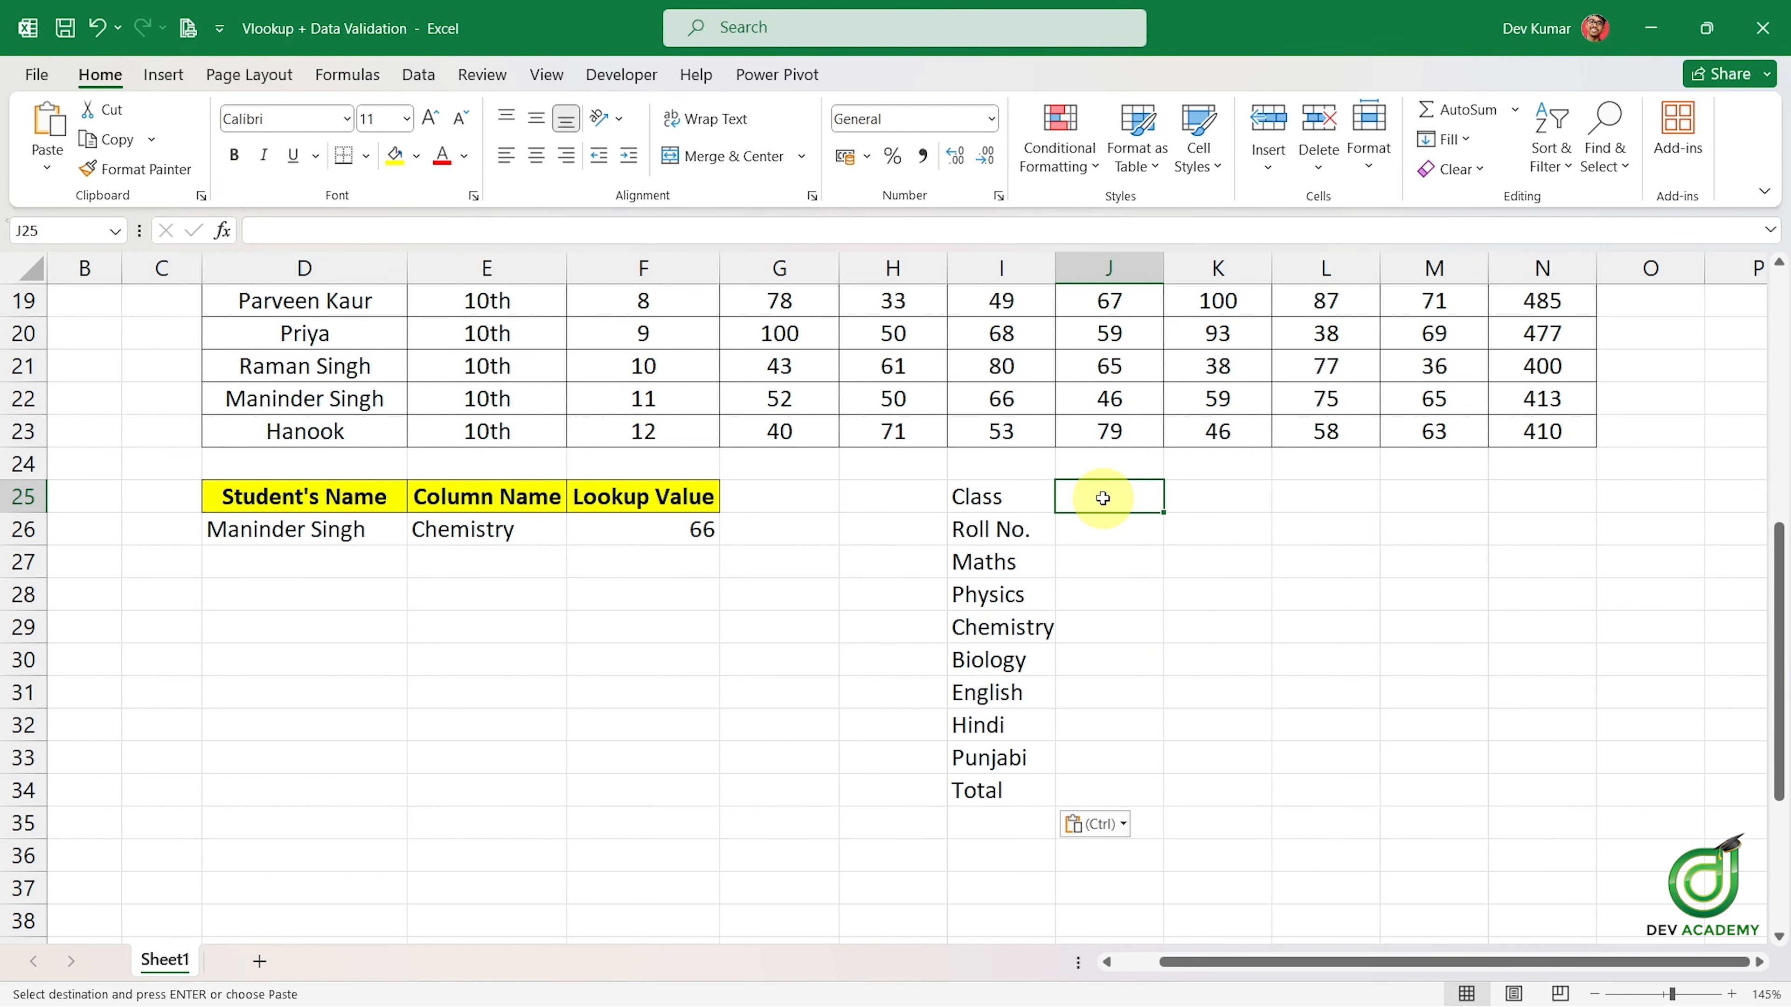
click(1015, 496)
scroll(987, 487, up, 4)
scroll(712, 395, up, 2)
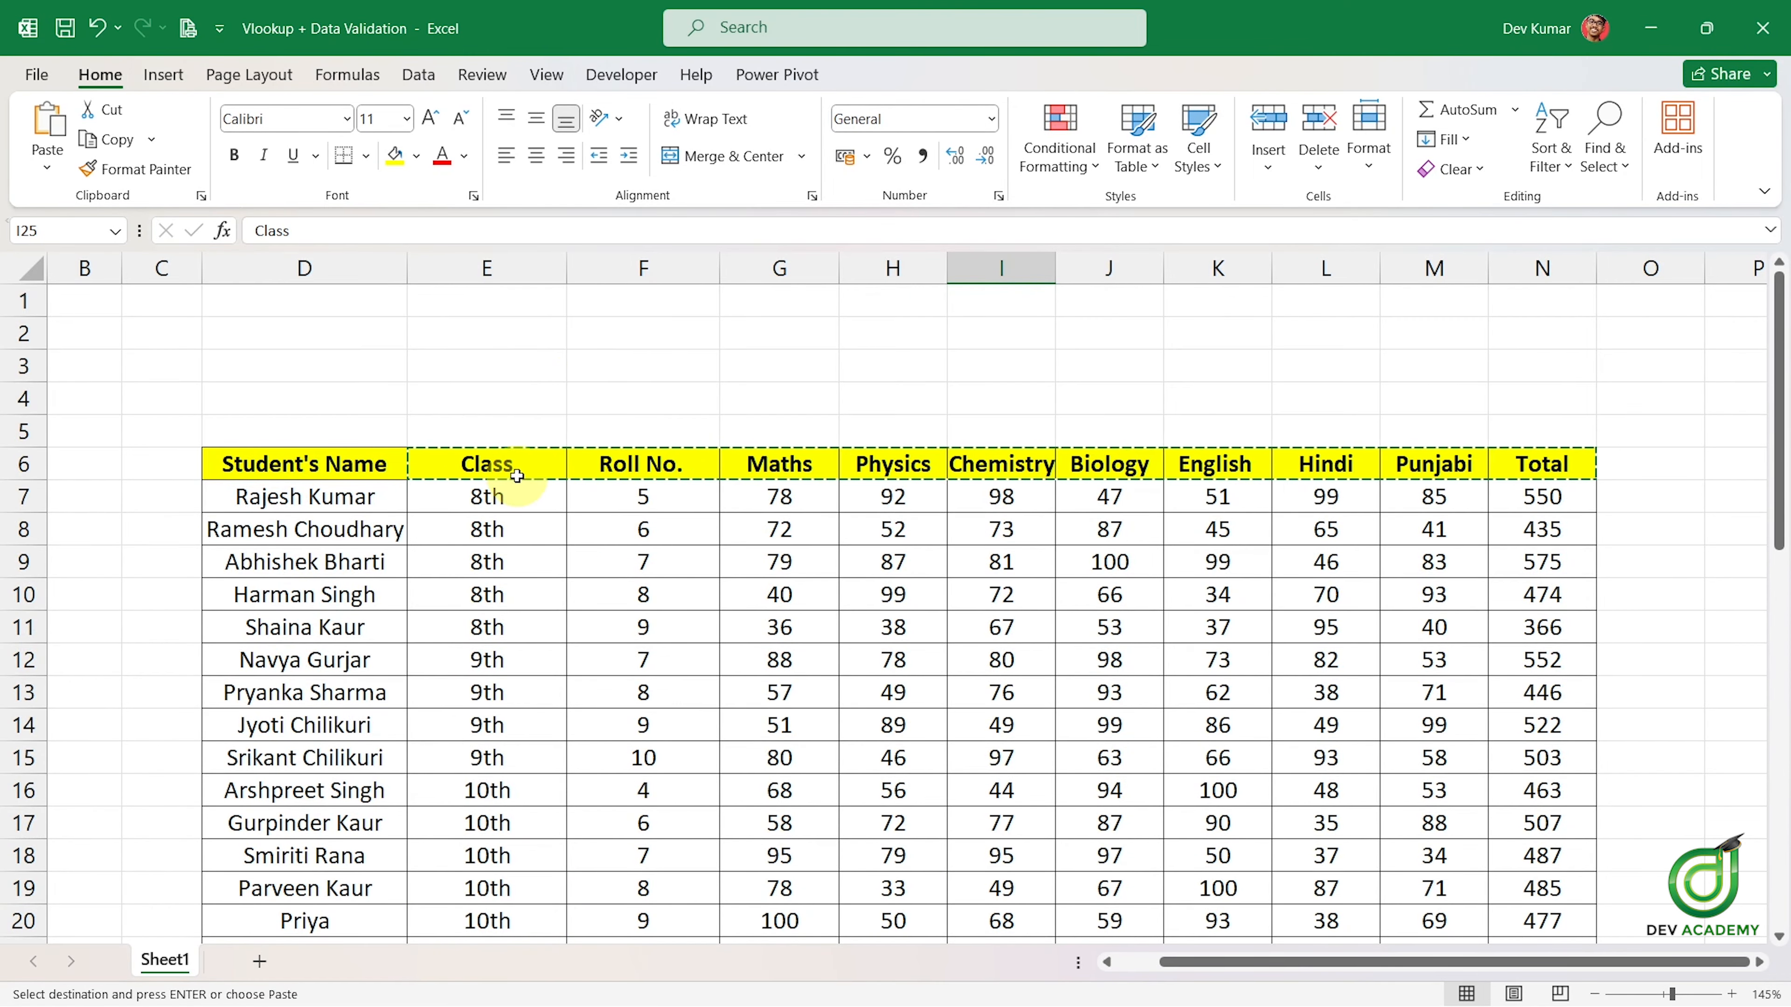
scroll(755, 505, down, 4)
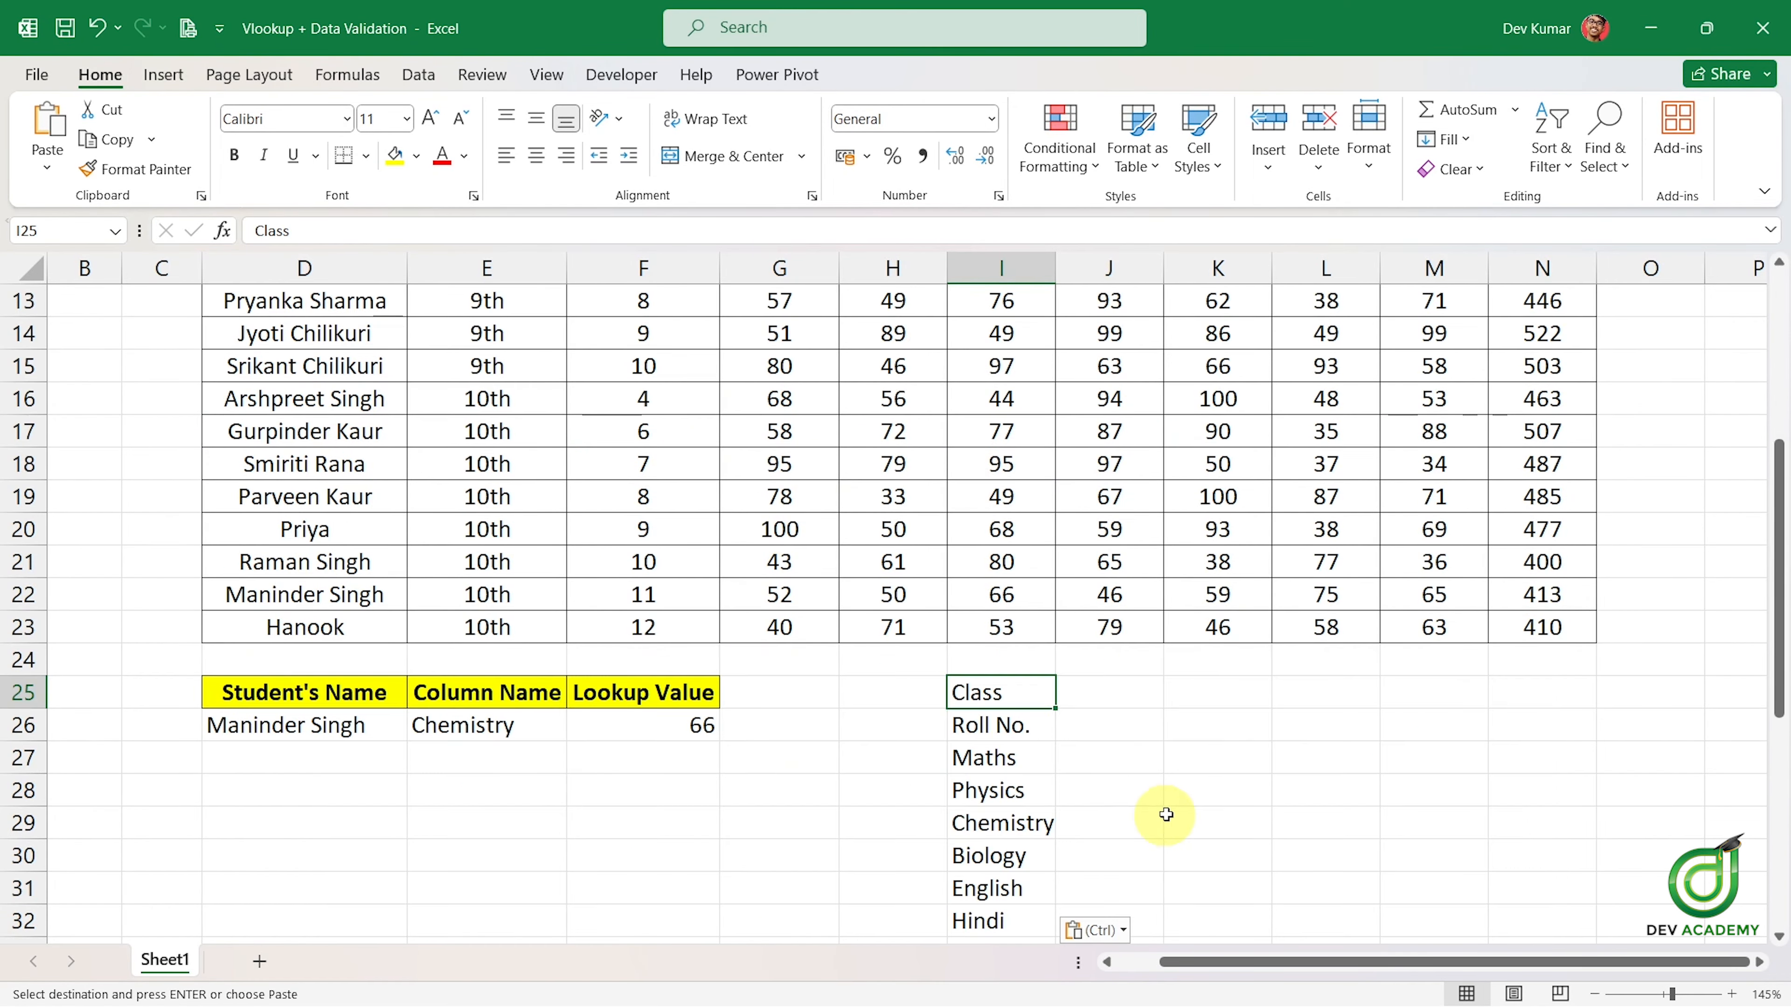
scroll(1148, 811, up, 2)
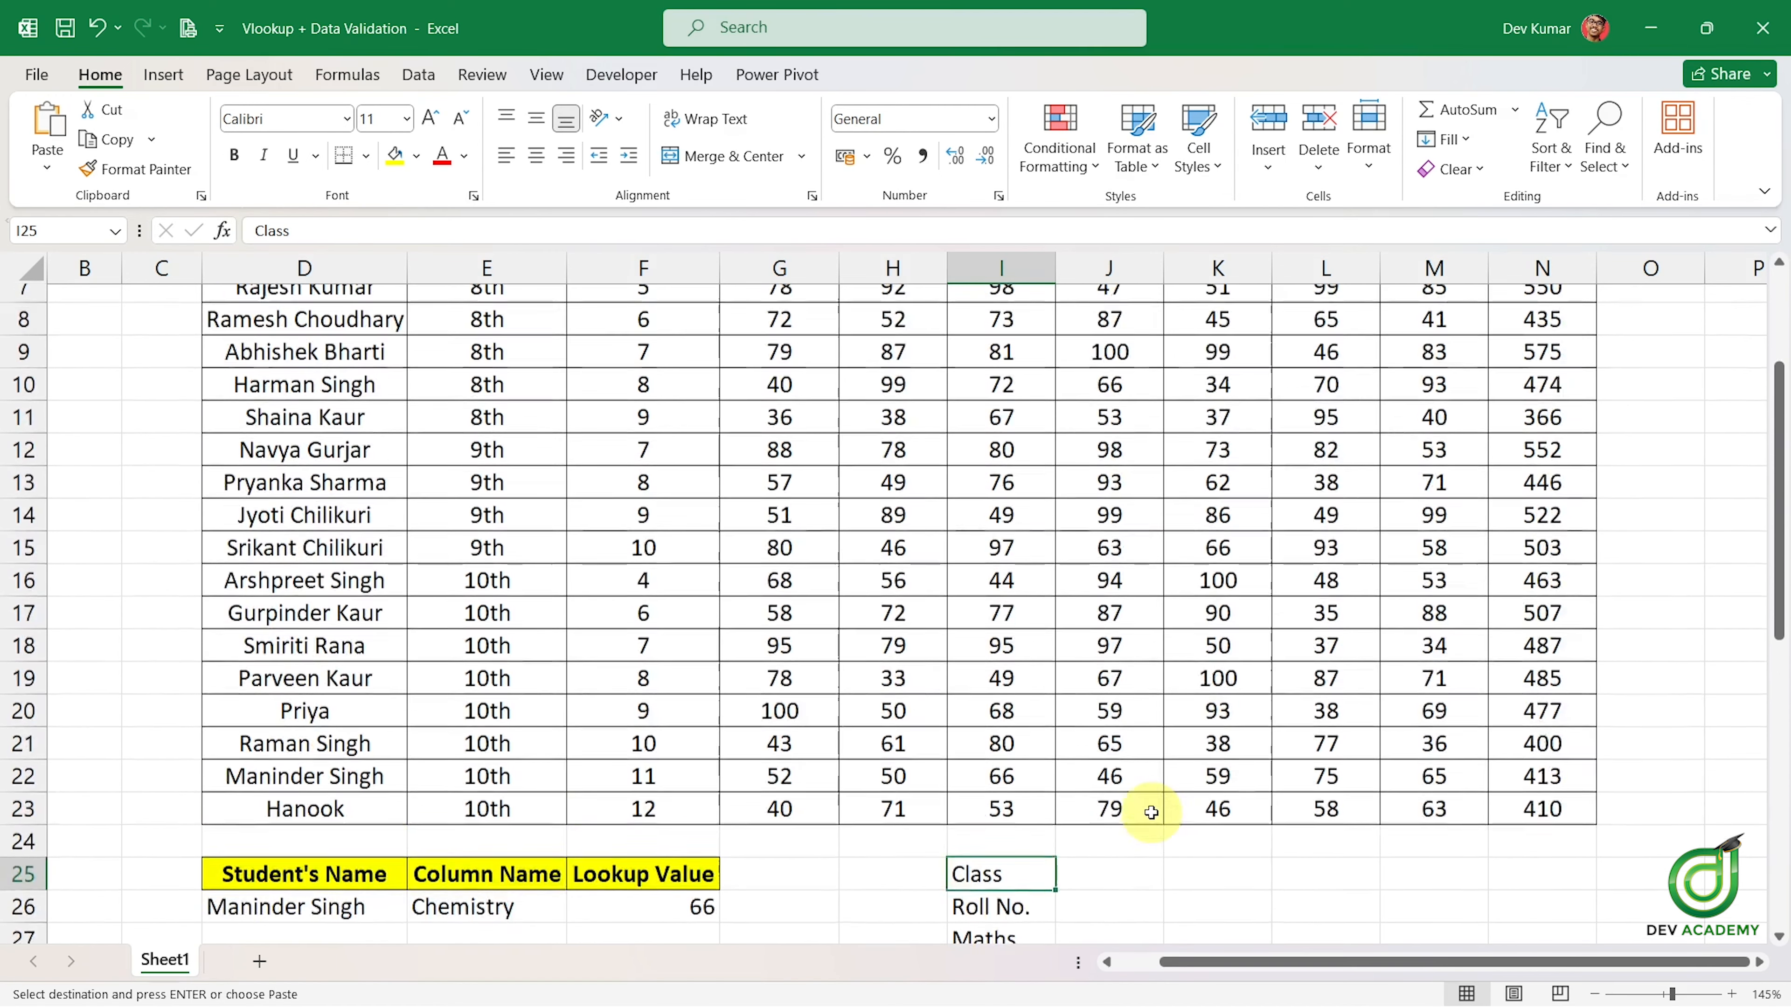
scroll(1147, 810, down, 1)
Number the listed headings in J25:J34 with their table column positions, from 2 for Class to 11 for Total.
click(1146, 801)
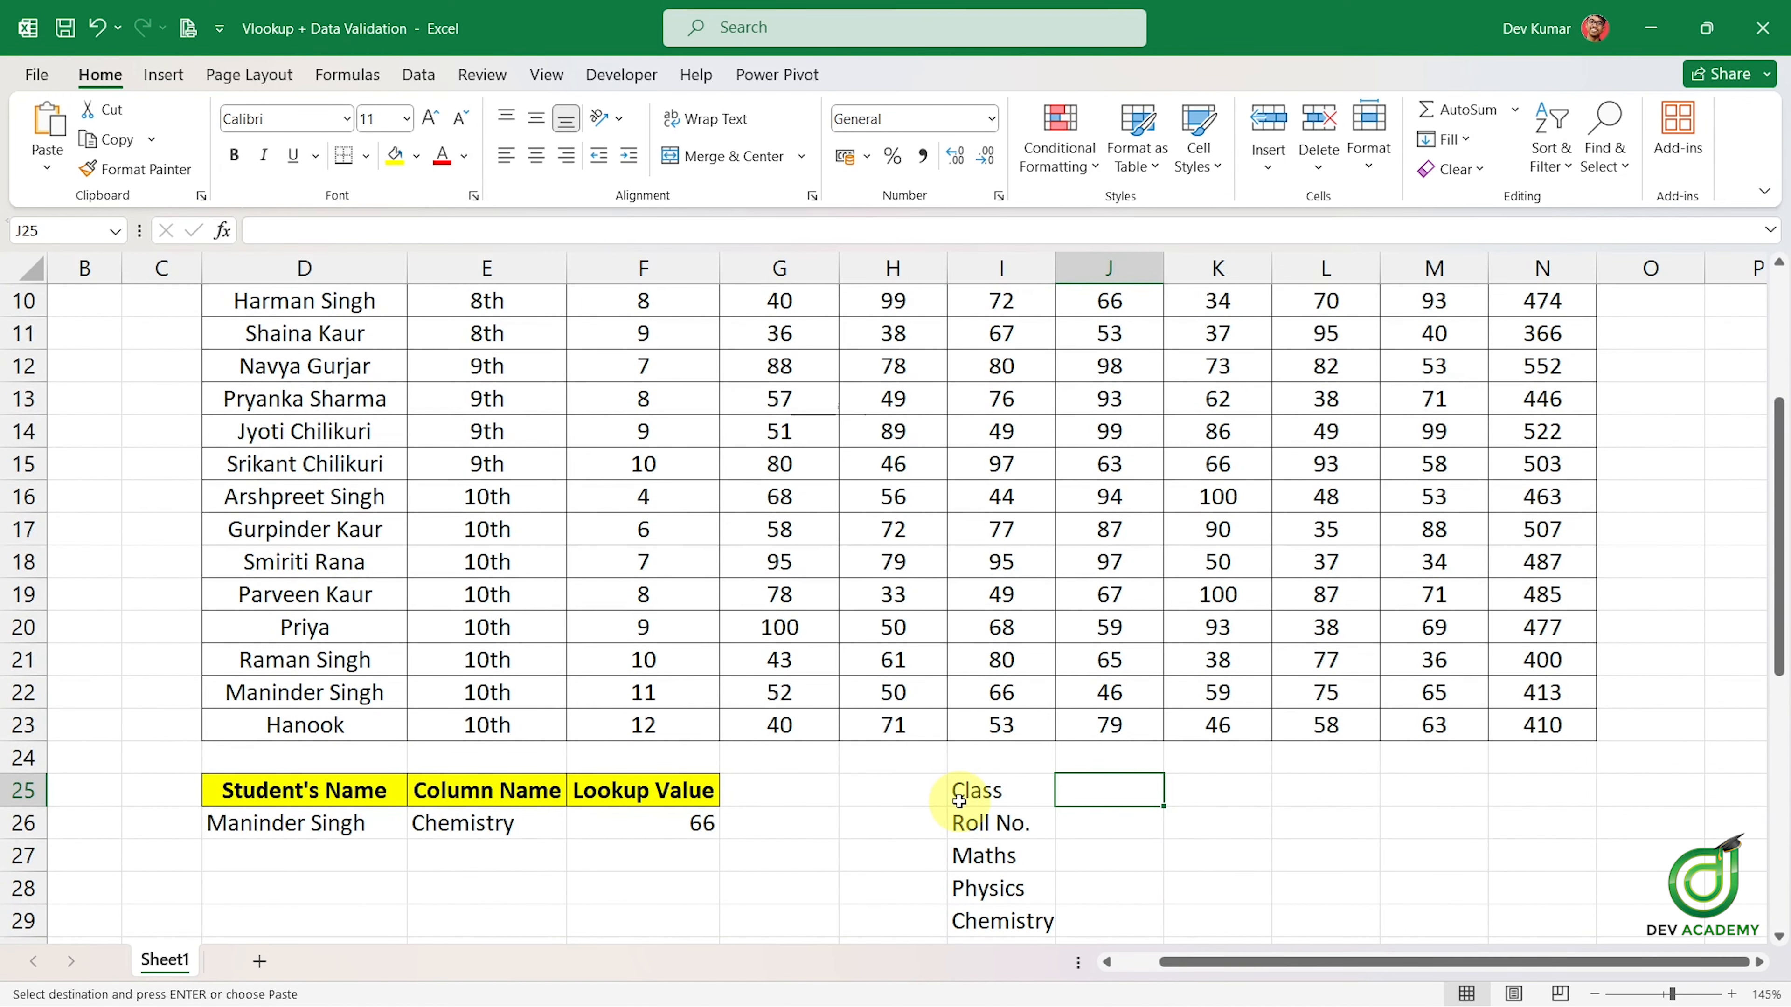
text(2)
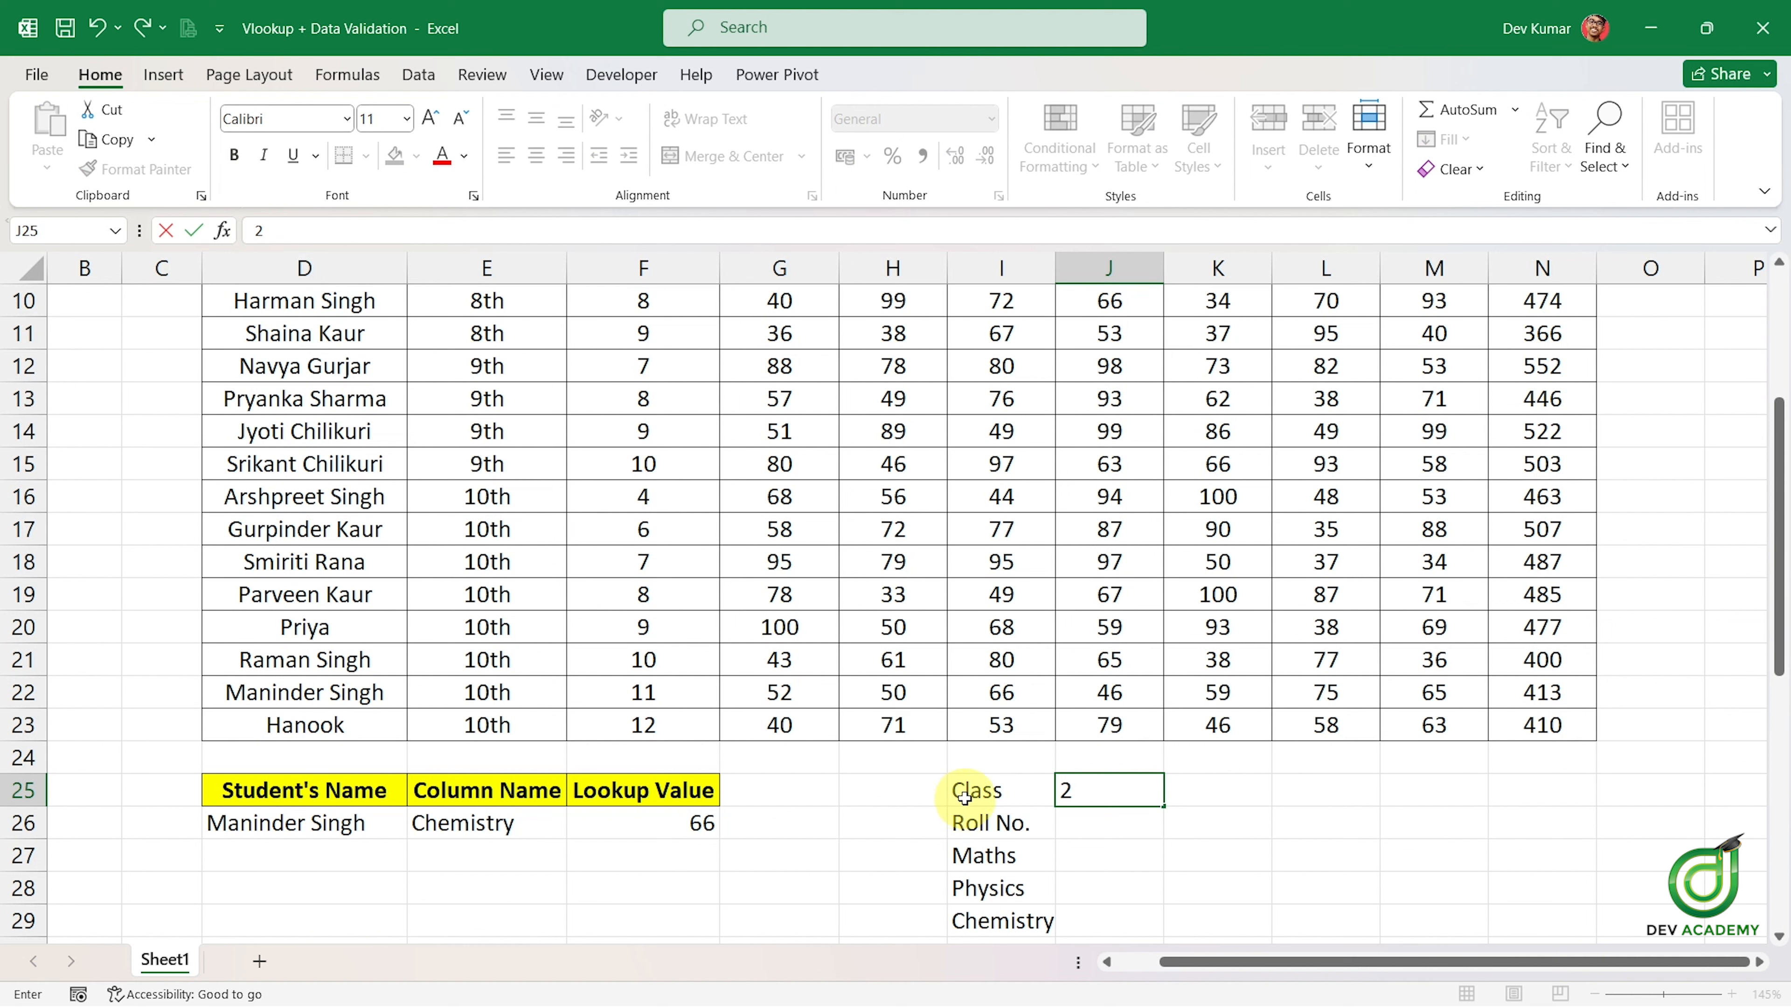
click(1135, 820)
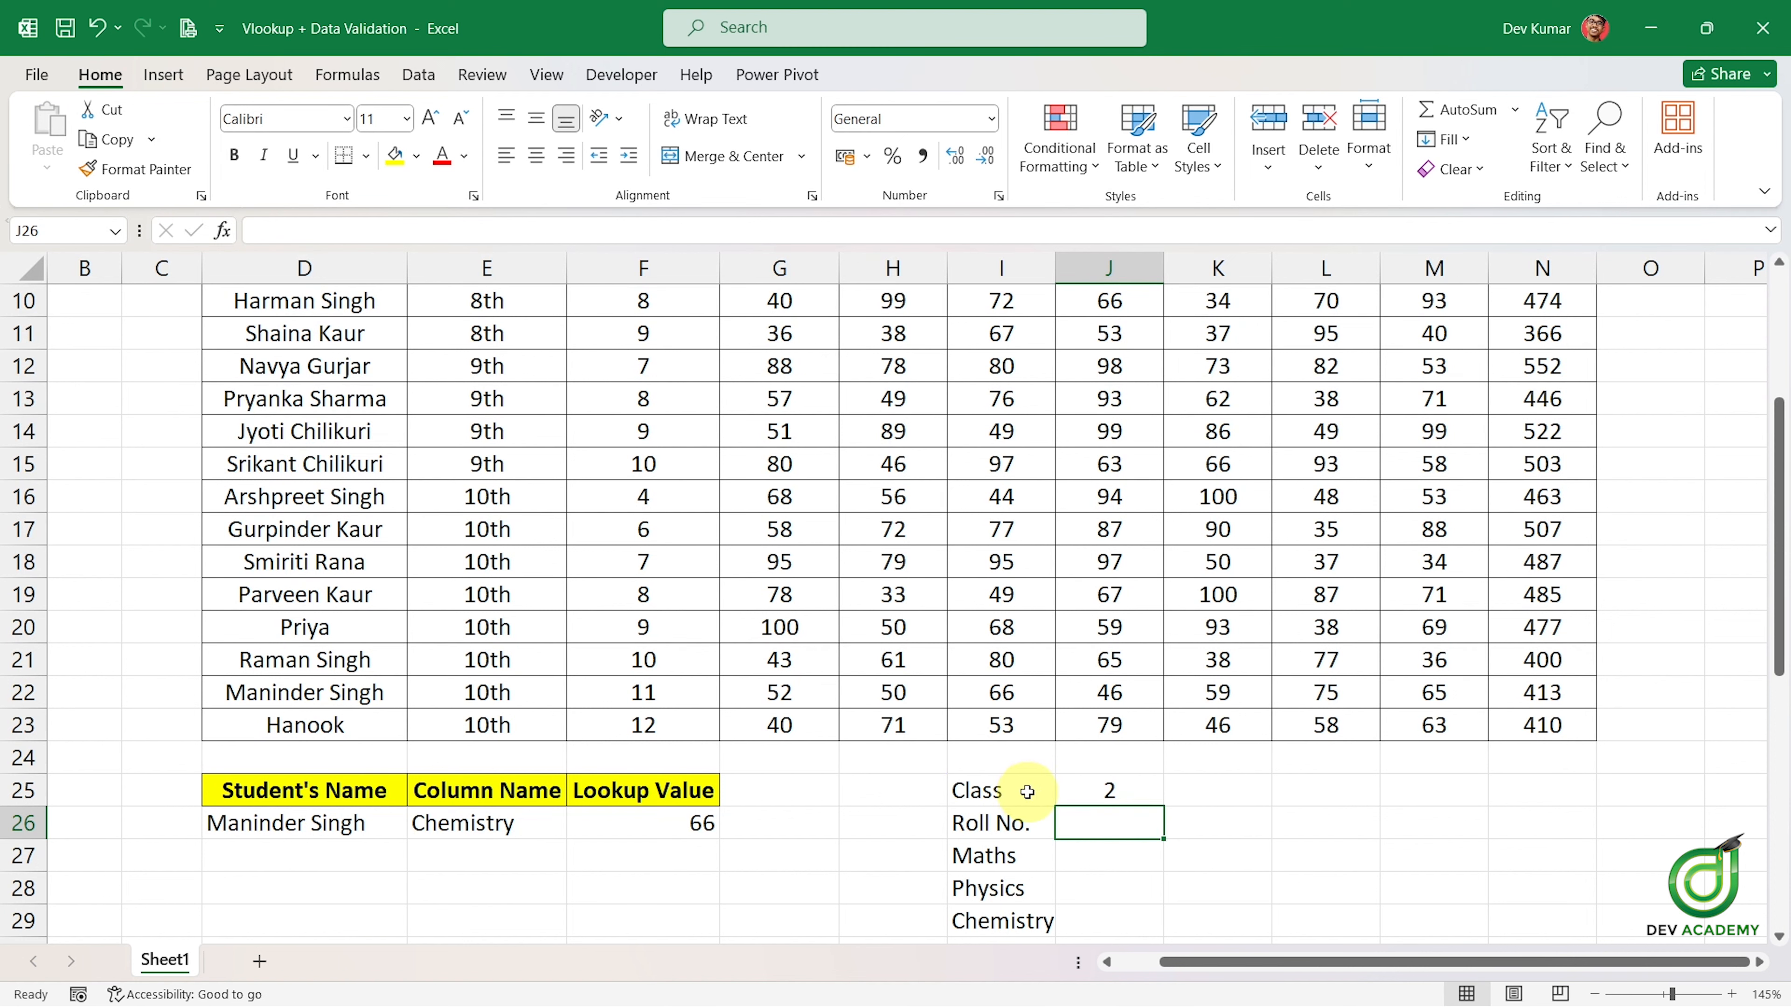
text(3)
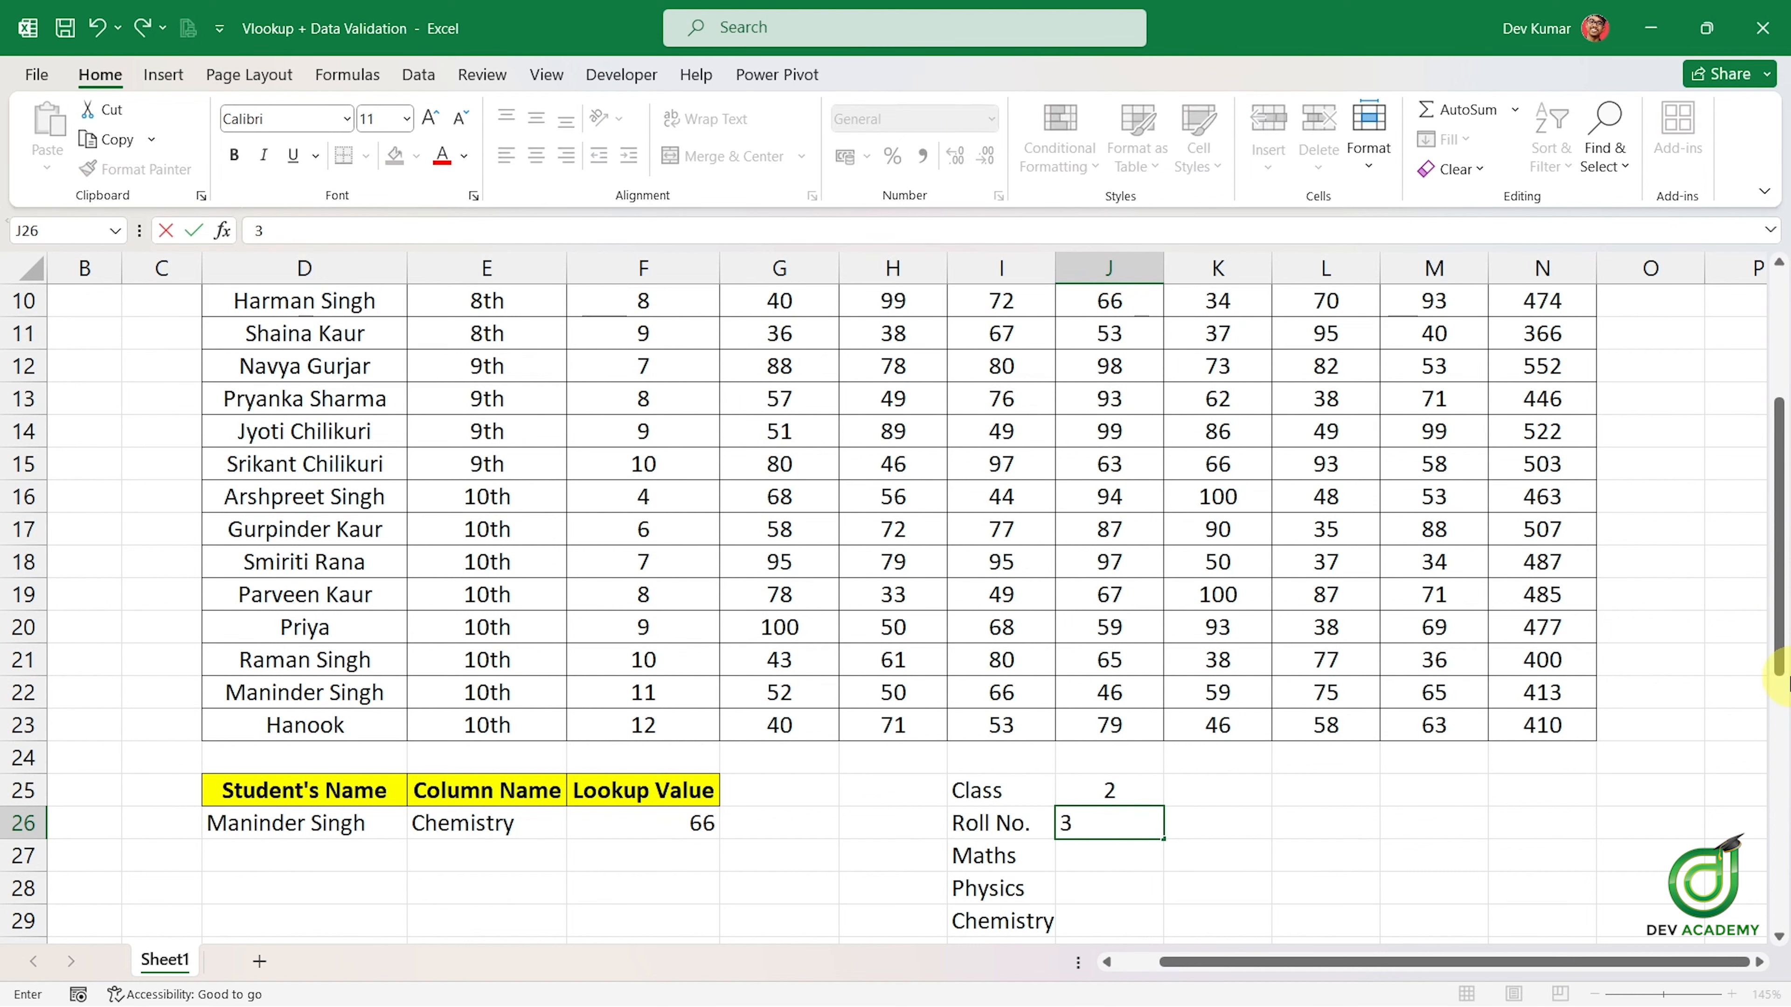
scroll(1370, 724, down, 1)
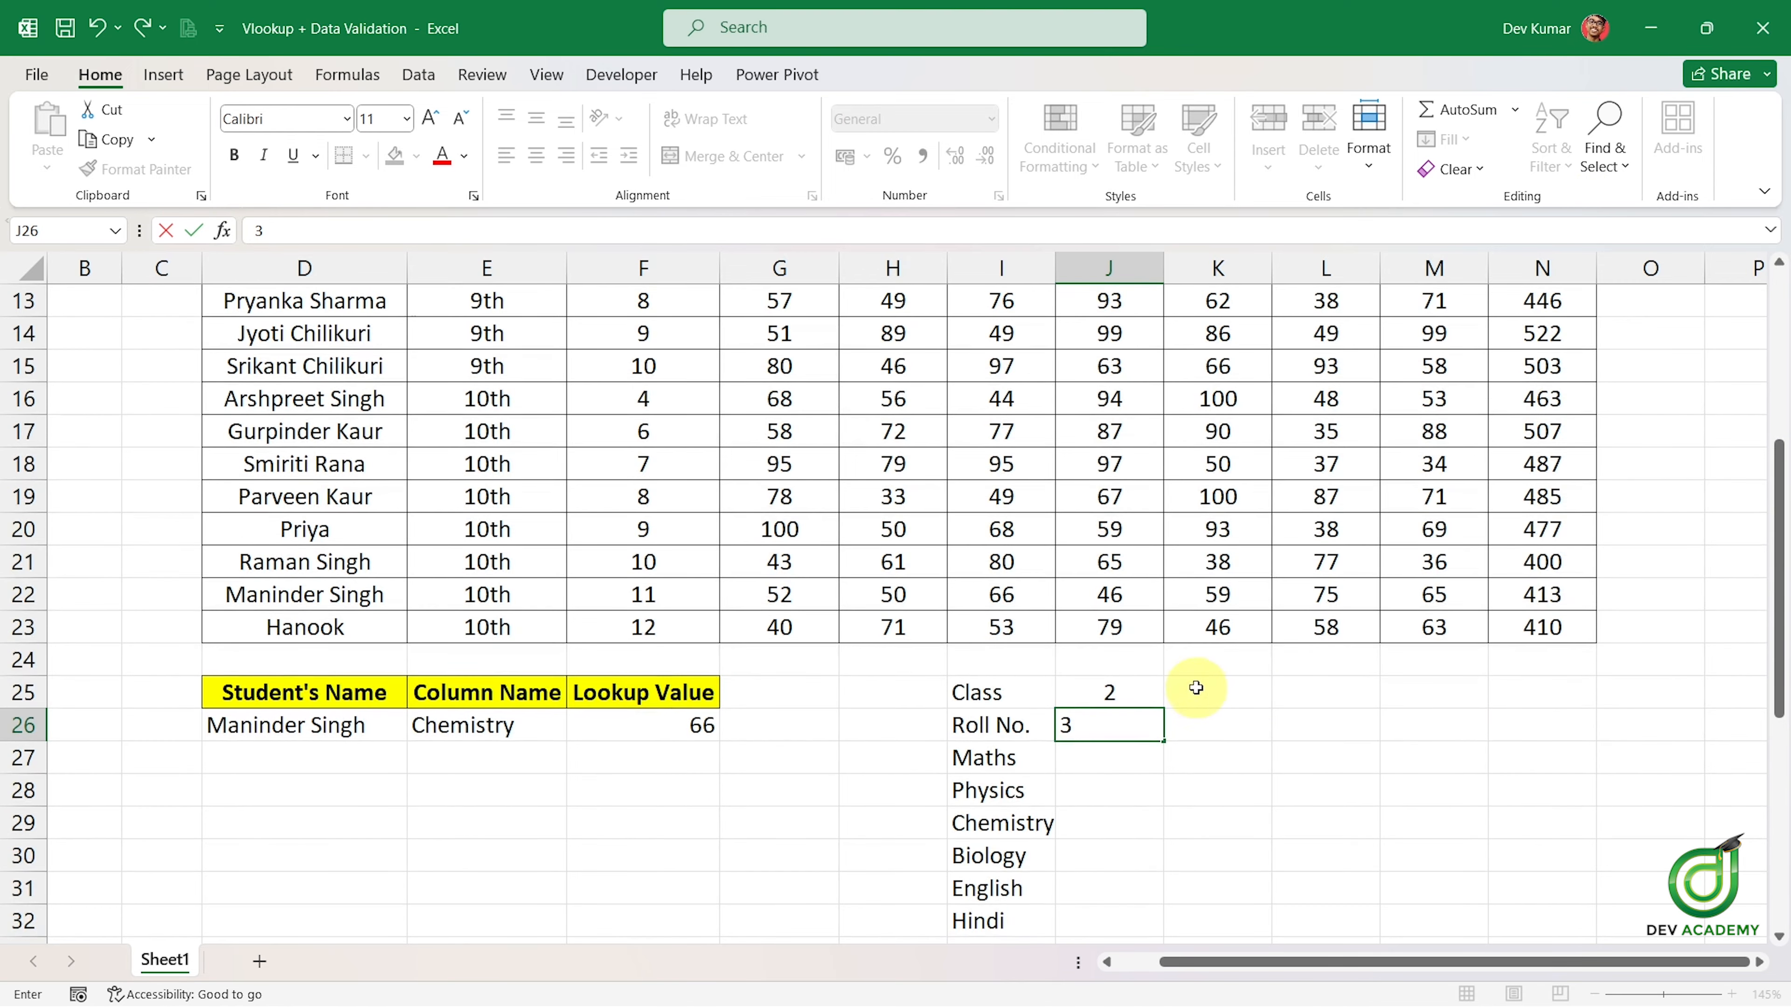
scroll(1163, 642, down, 1)
drag(1131, 599, 1163, 896)
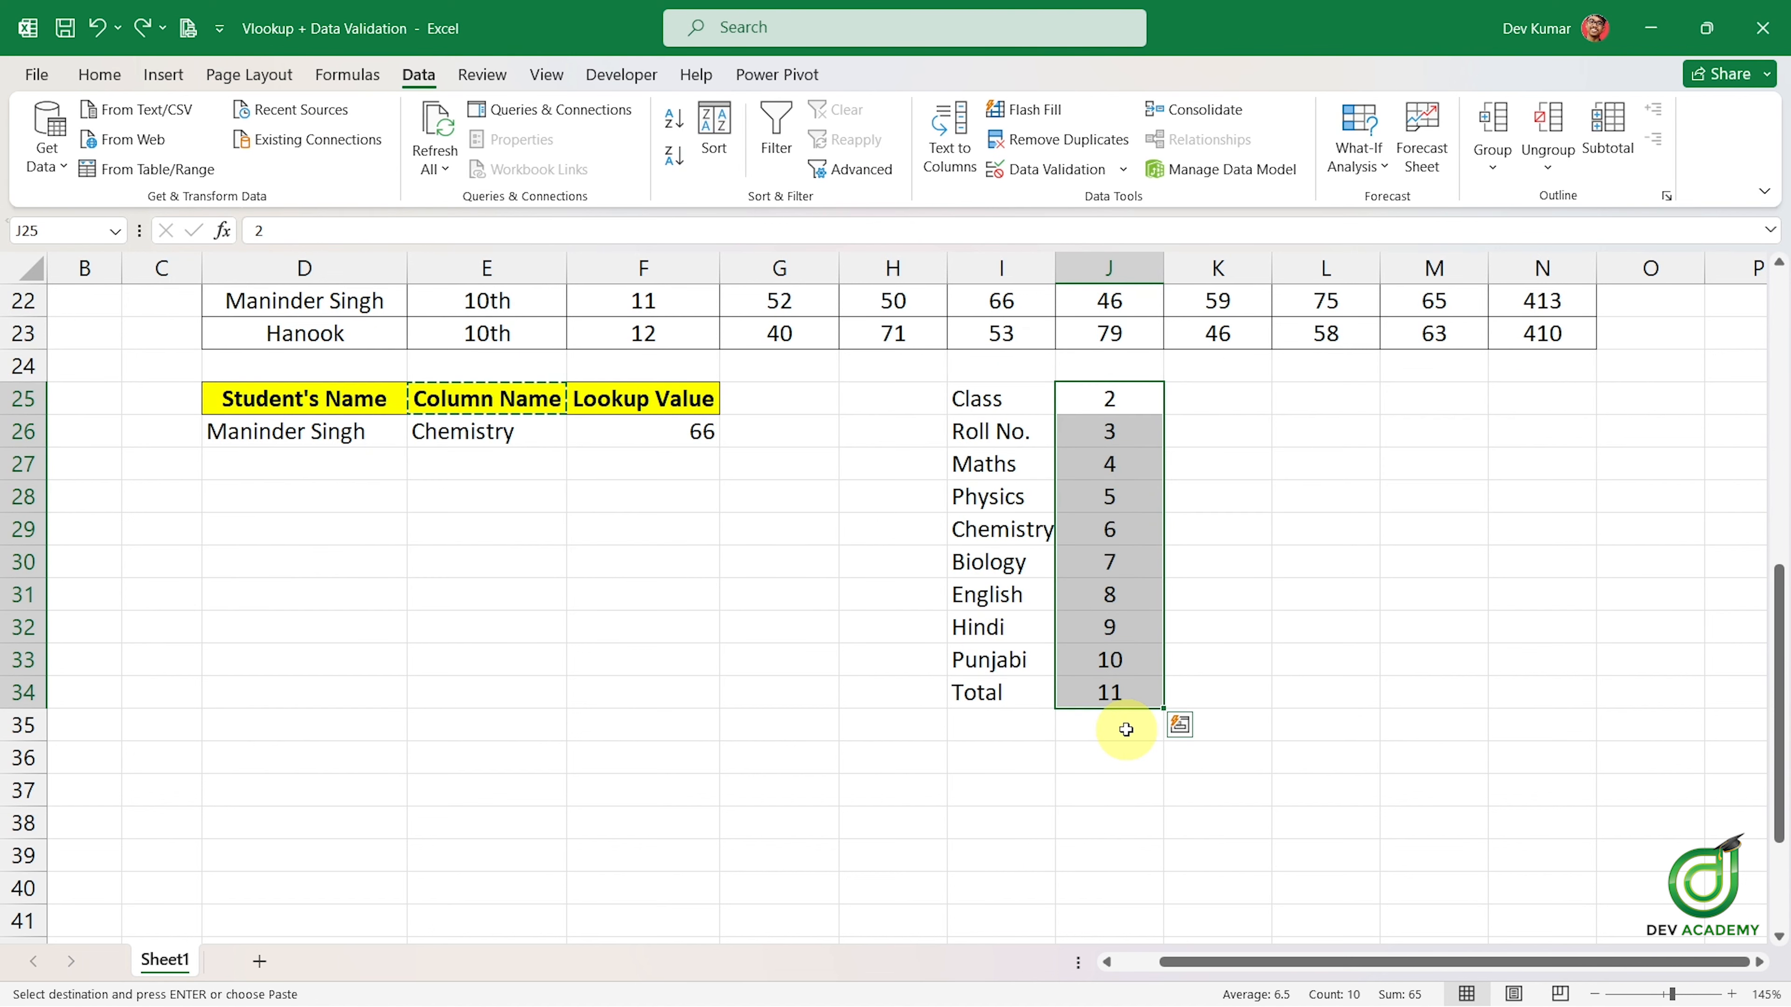
click(1120, 752)
drag(991, 401, 970, 690)
drag(1128, 400, 1110, 698)
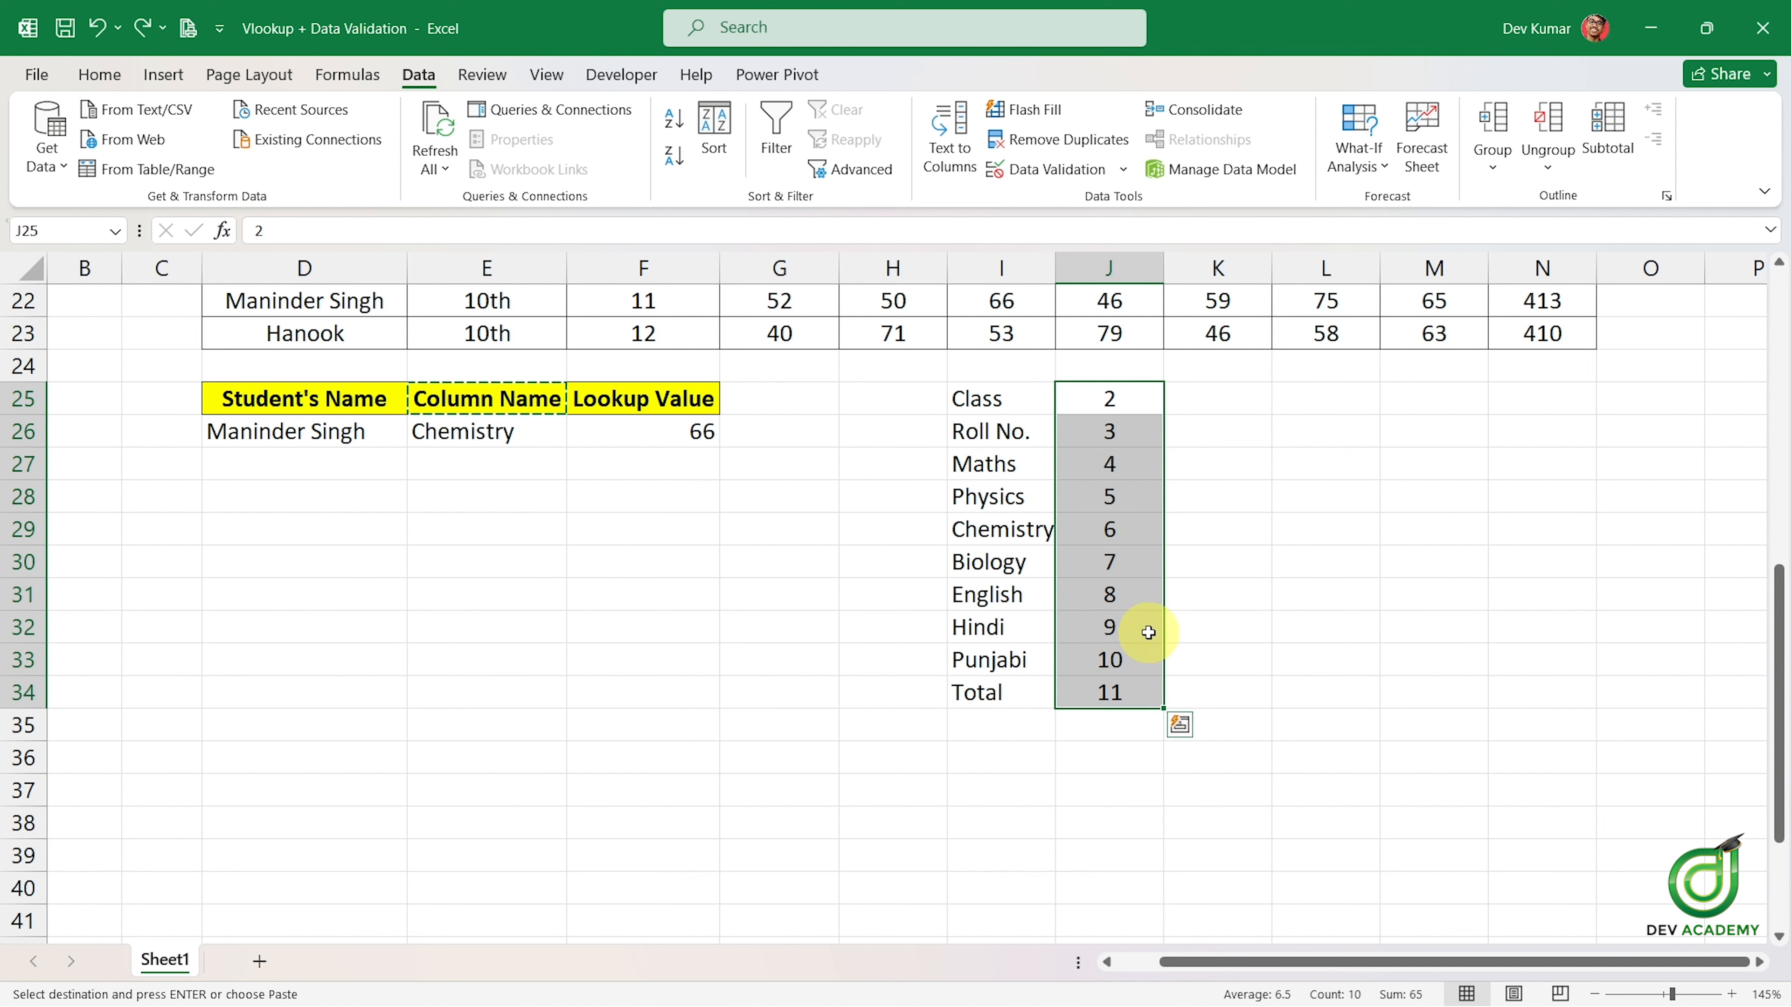
Enter the label "column index no." in cell J36, below the numbered list.
click(997, 761)
click(1075, 764)
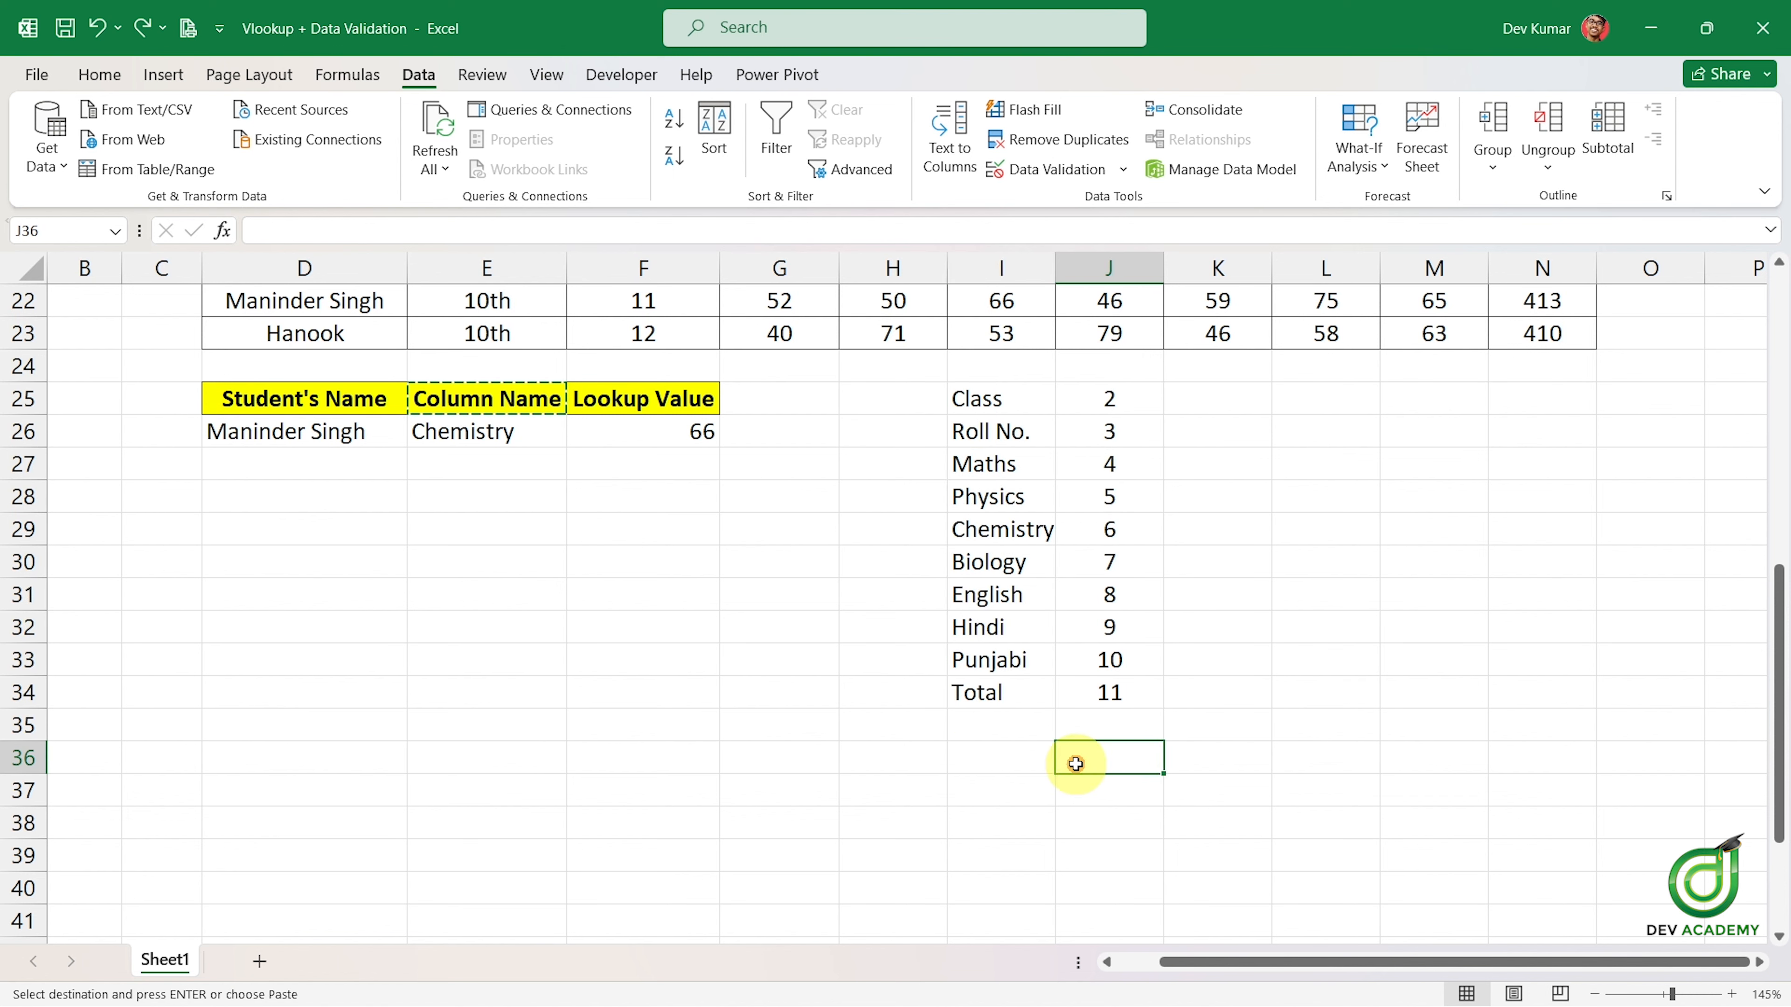
text(column index no.)
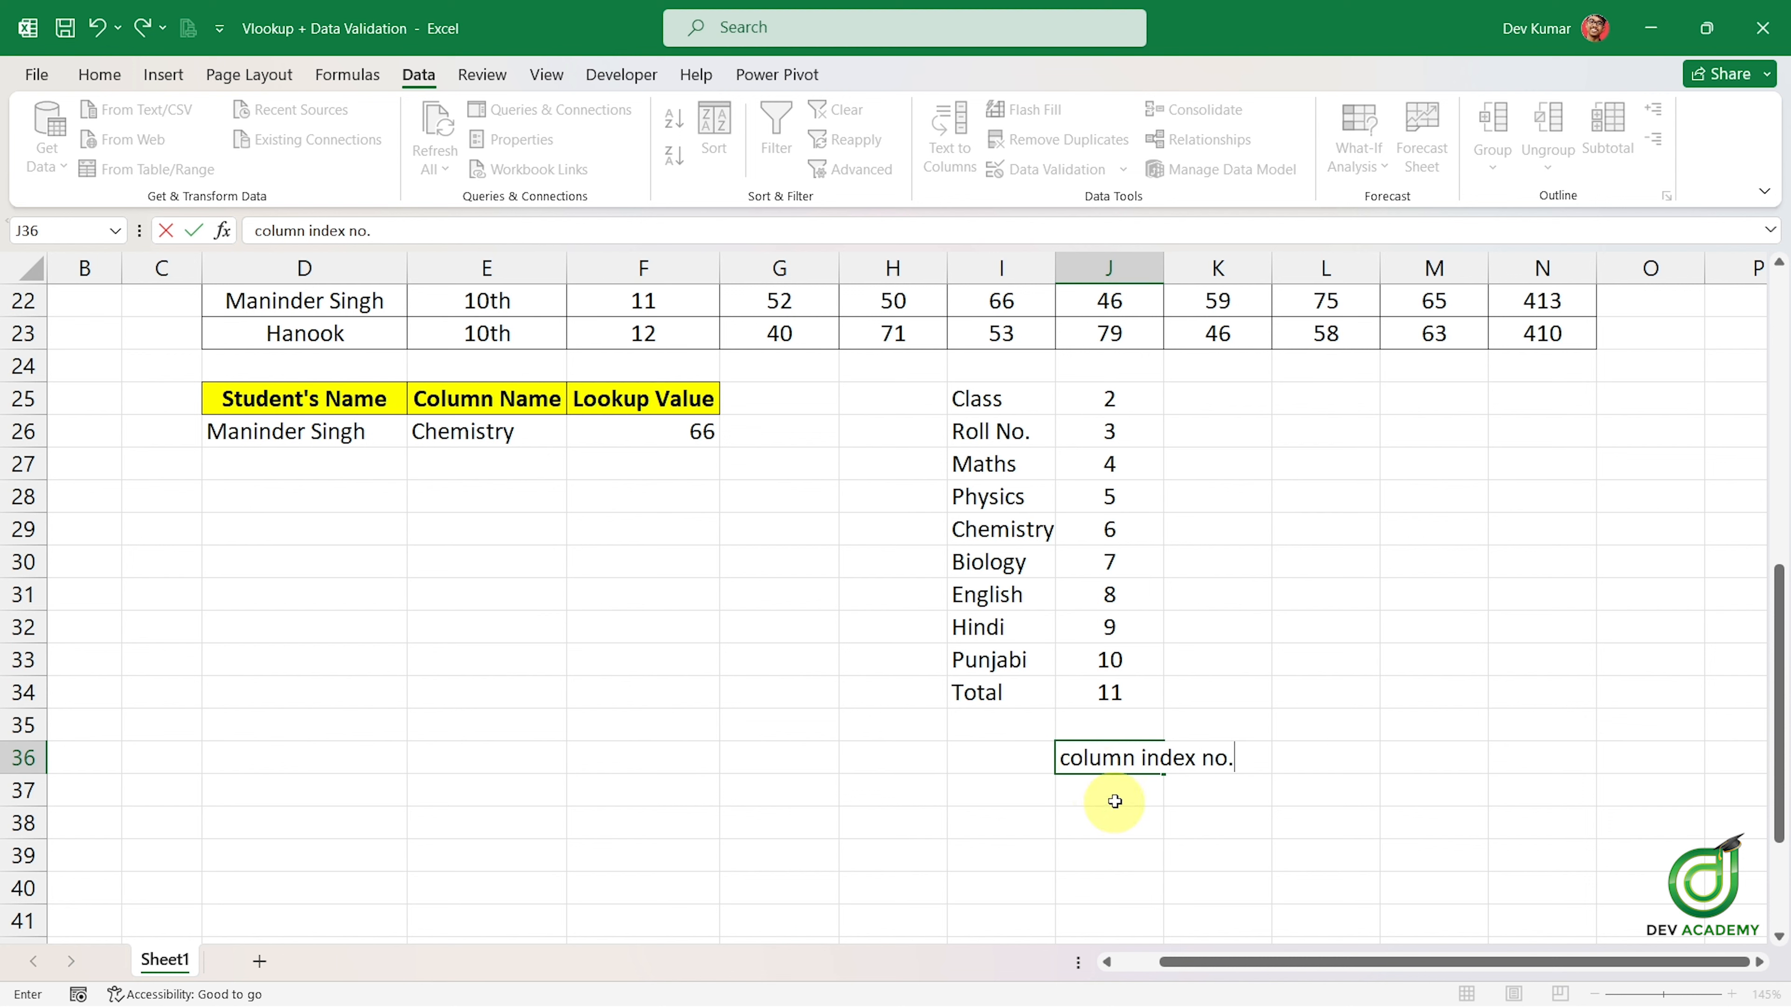
key(Return)
Try copying the Lookup Value header's formatting from F25 to J36 with Format Painter, and undo it.
click(1149, 751)
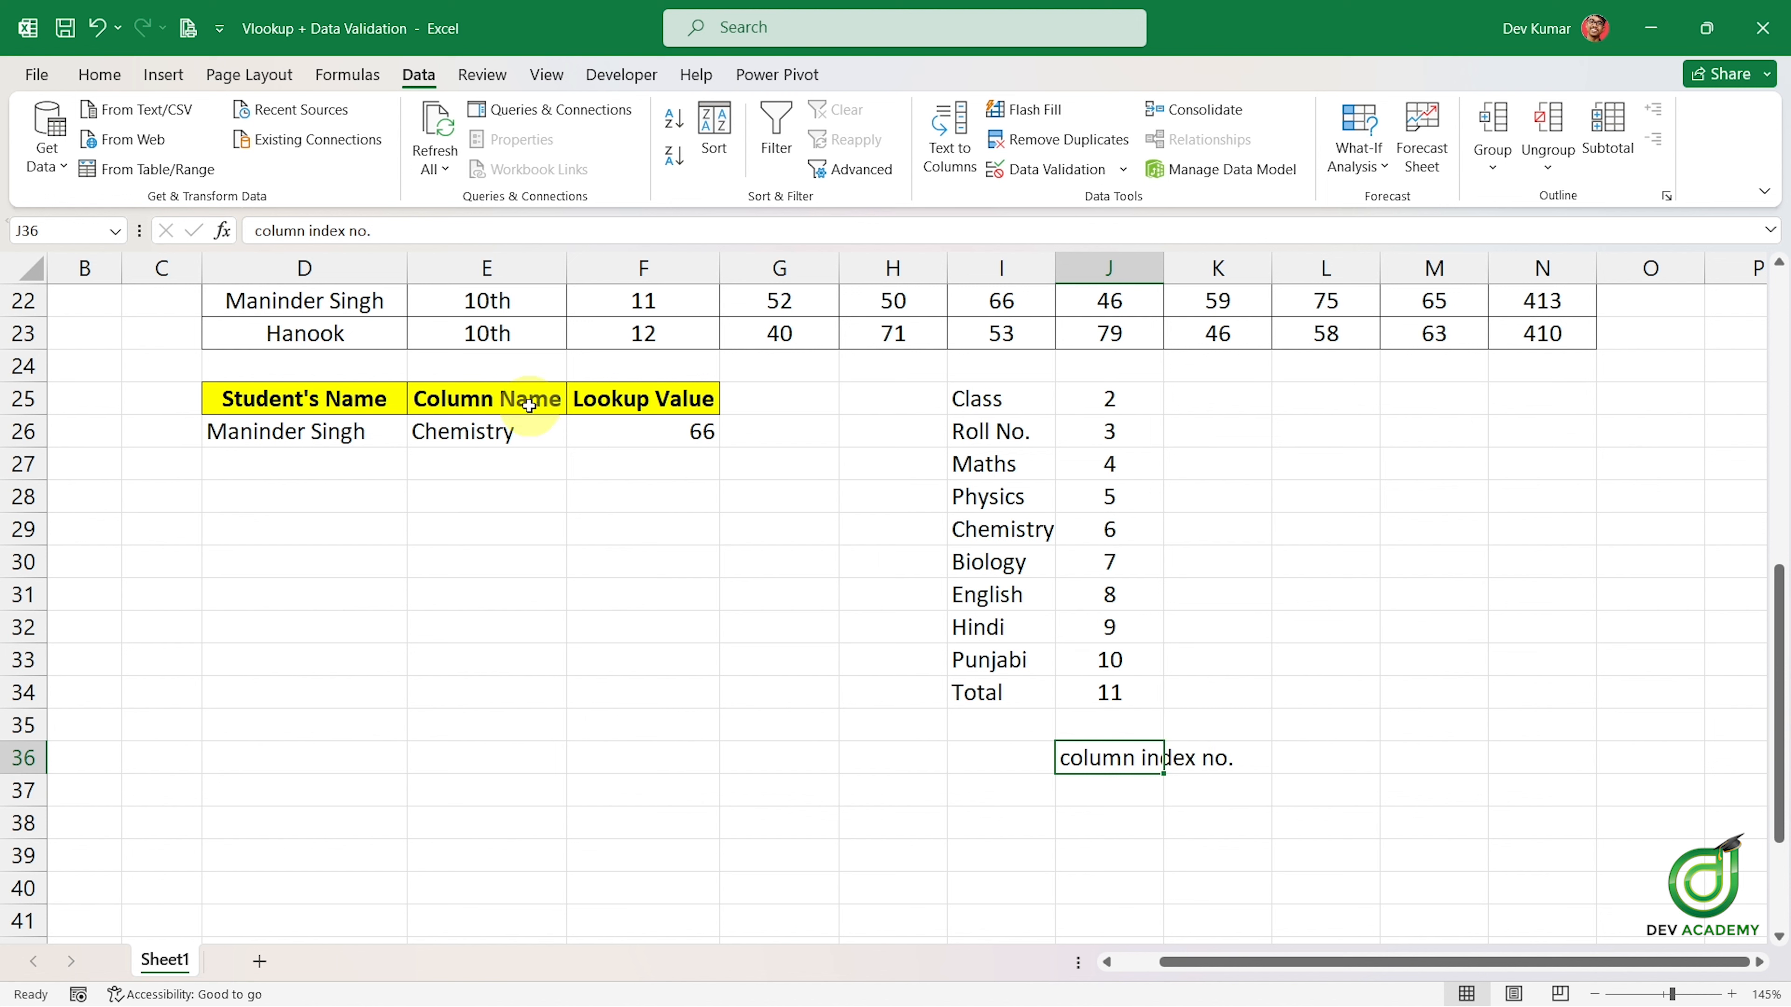
click(131, 73)
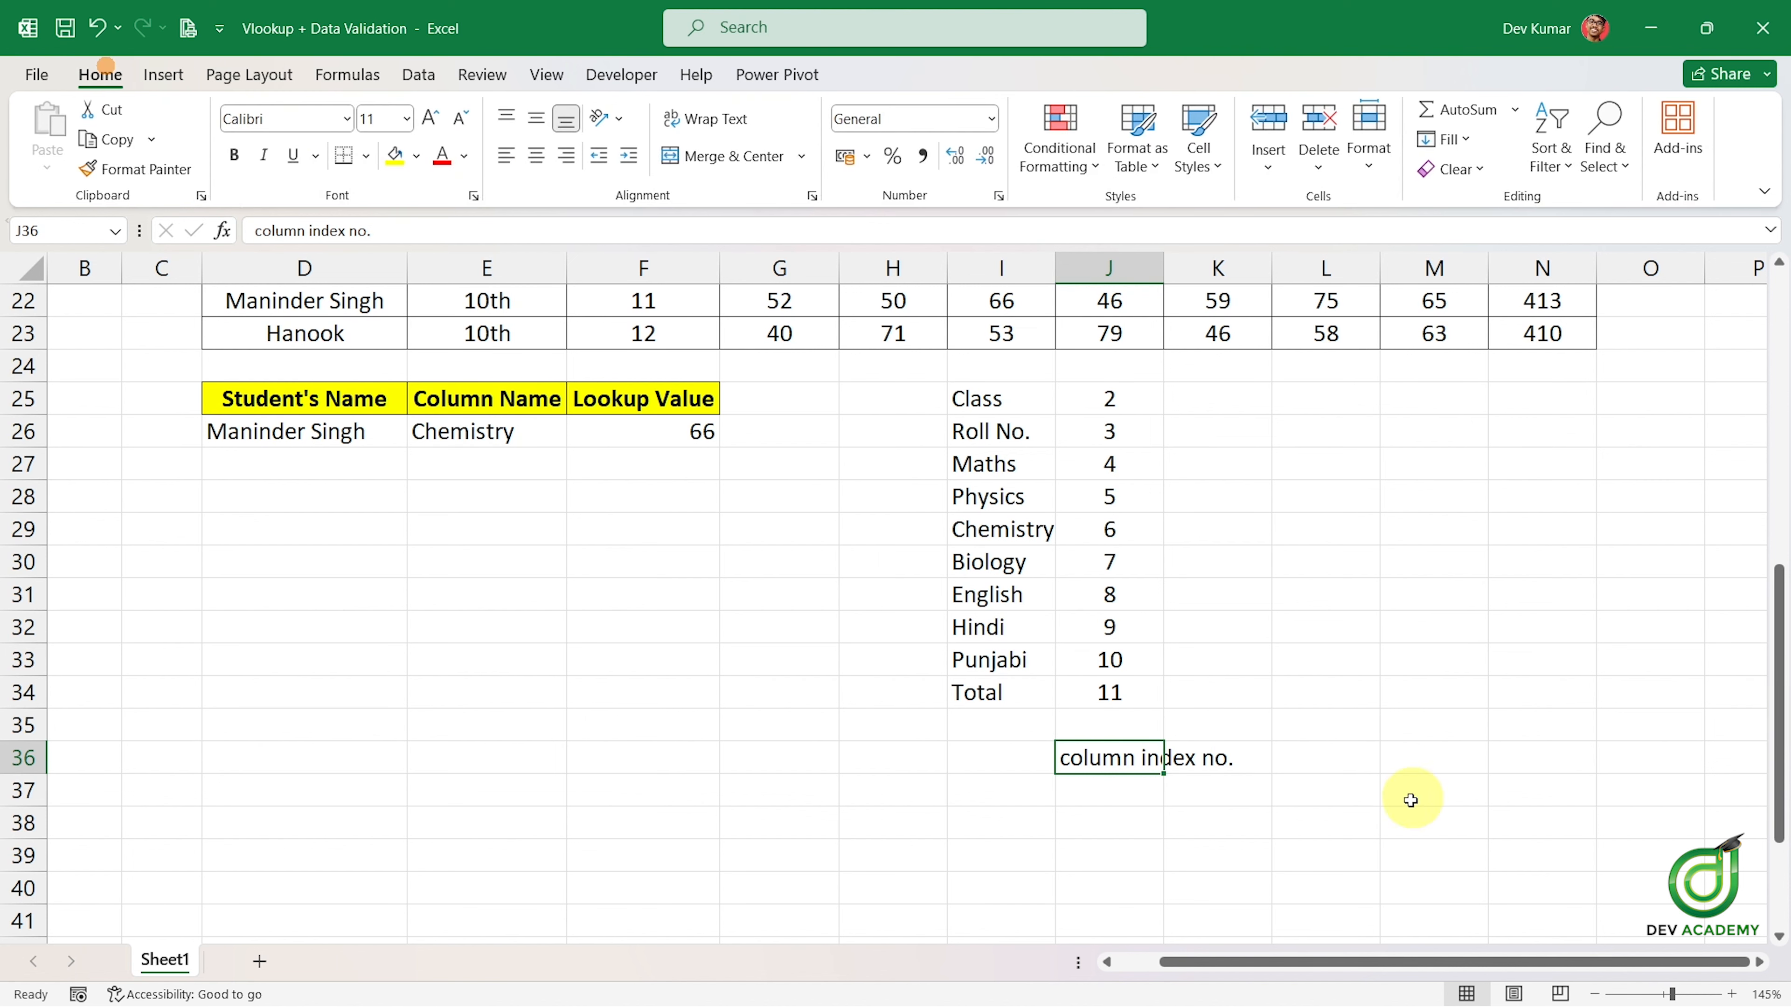
click(522, 400)
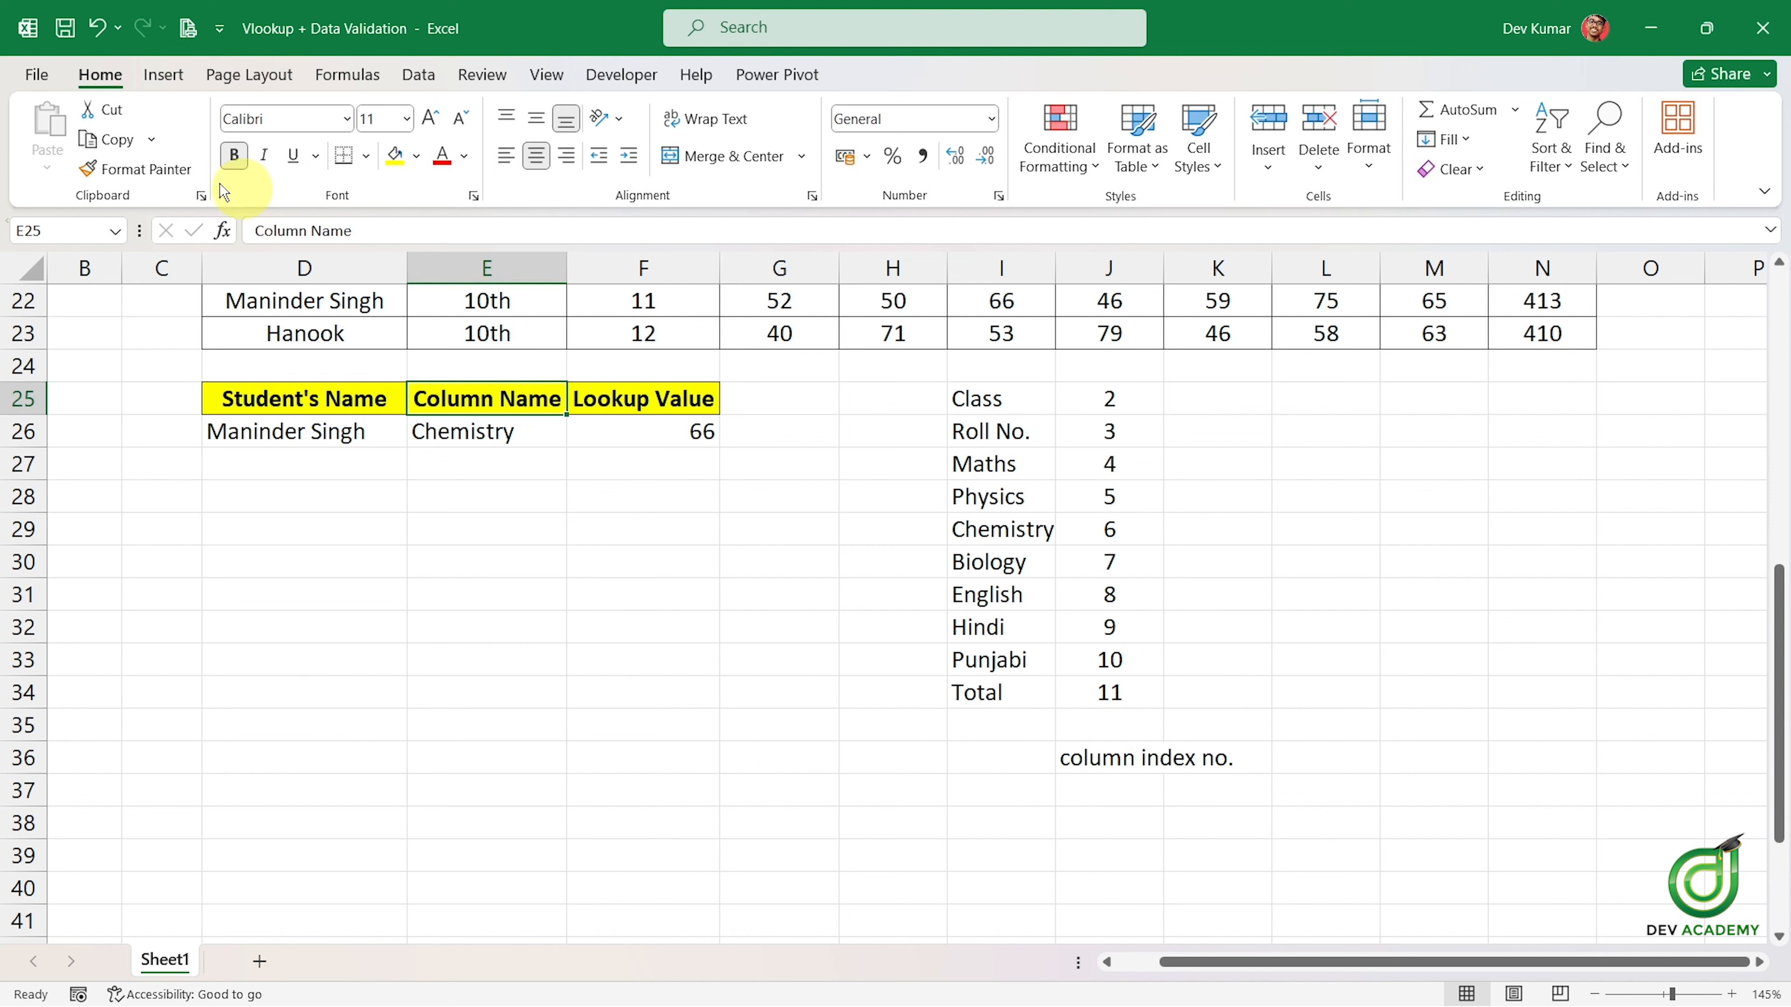
click(625, 401)
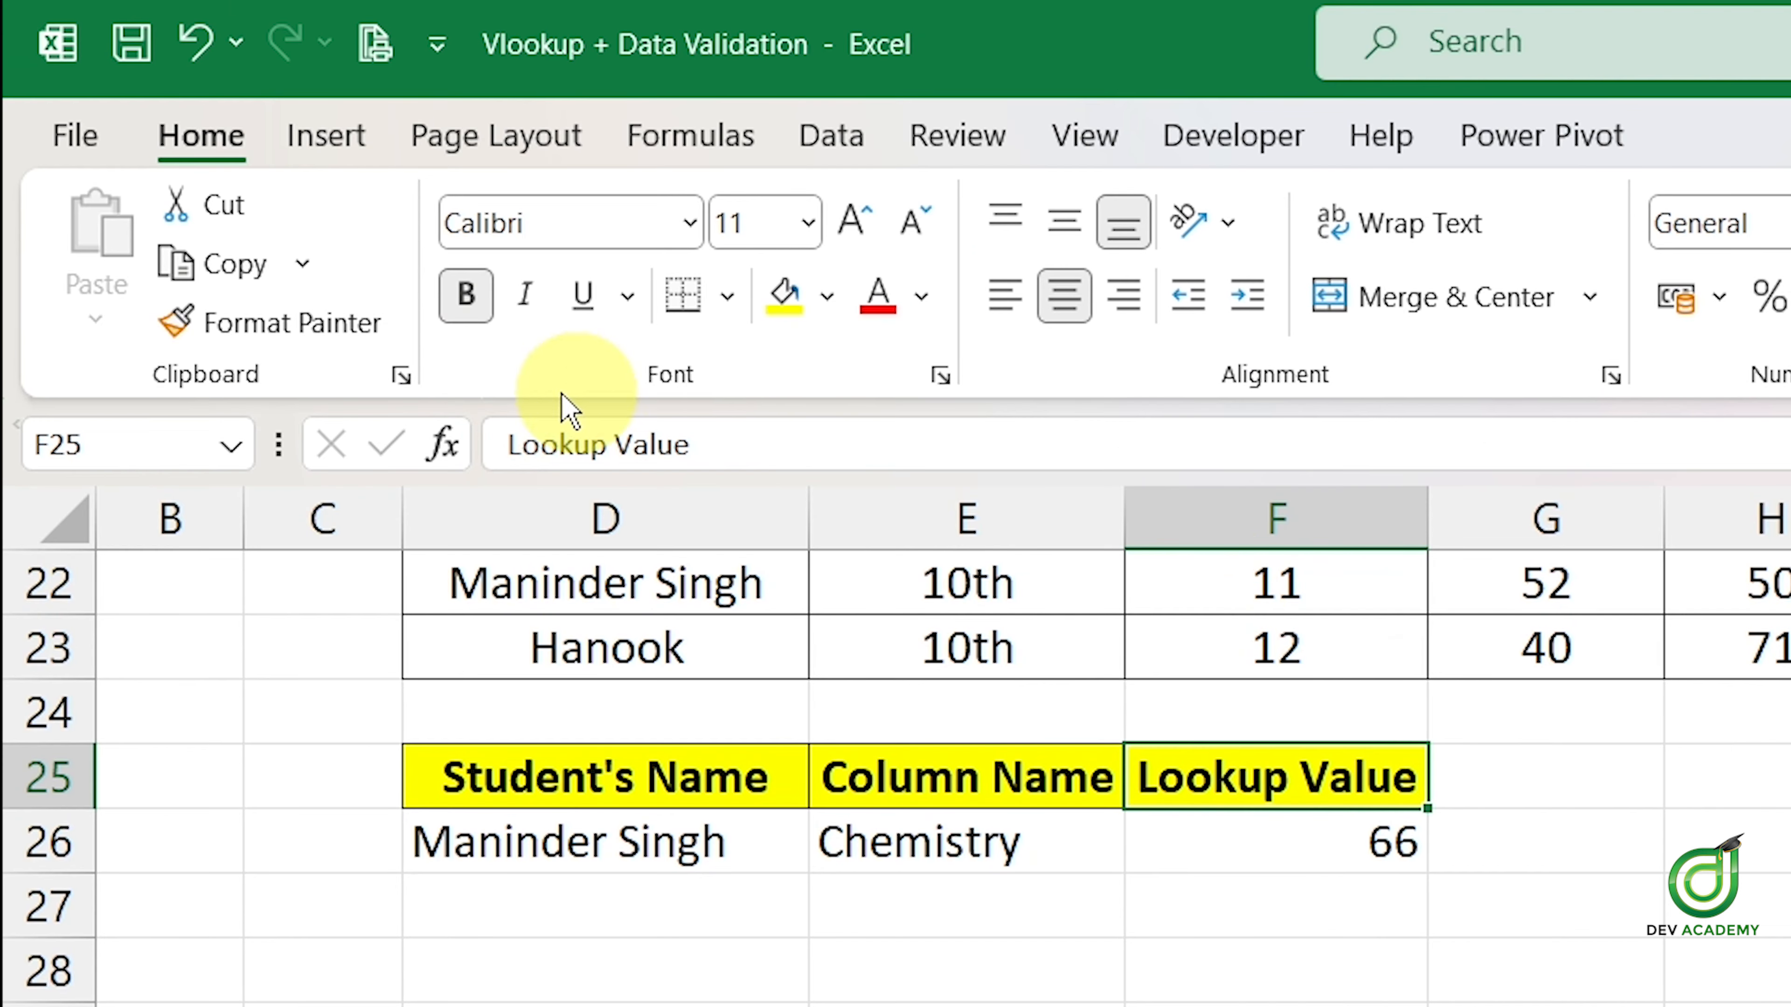
click(309, 329)
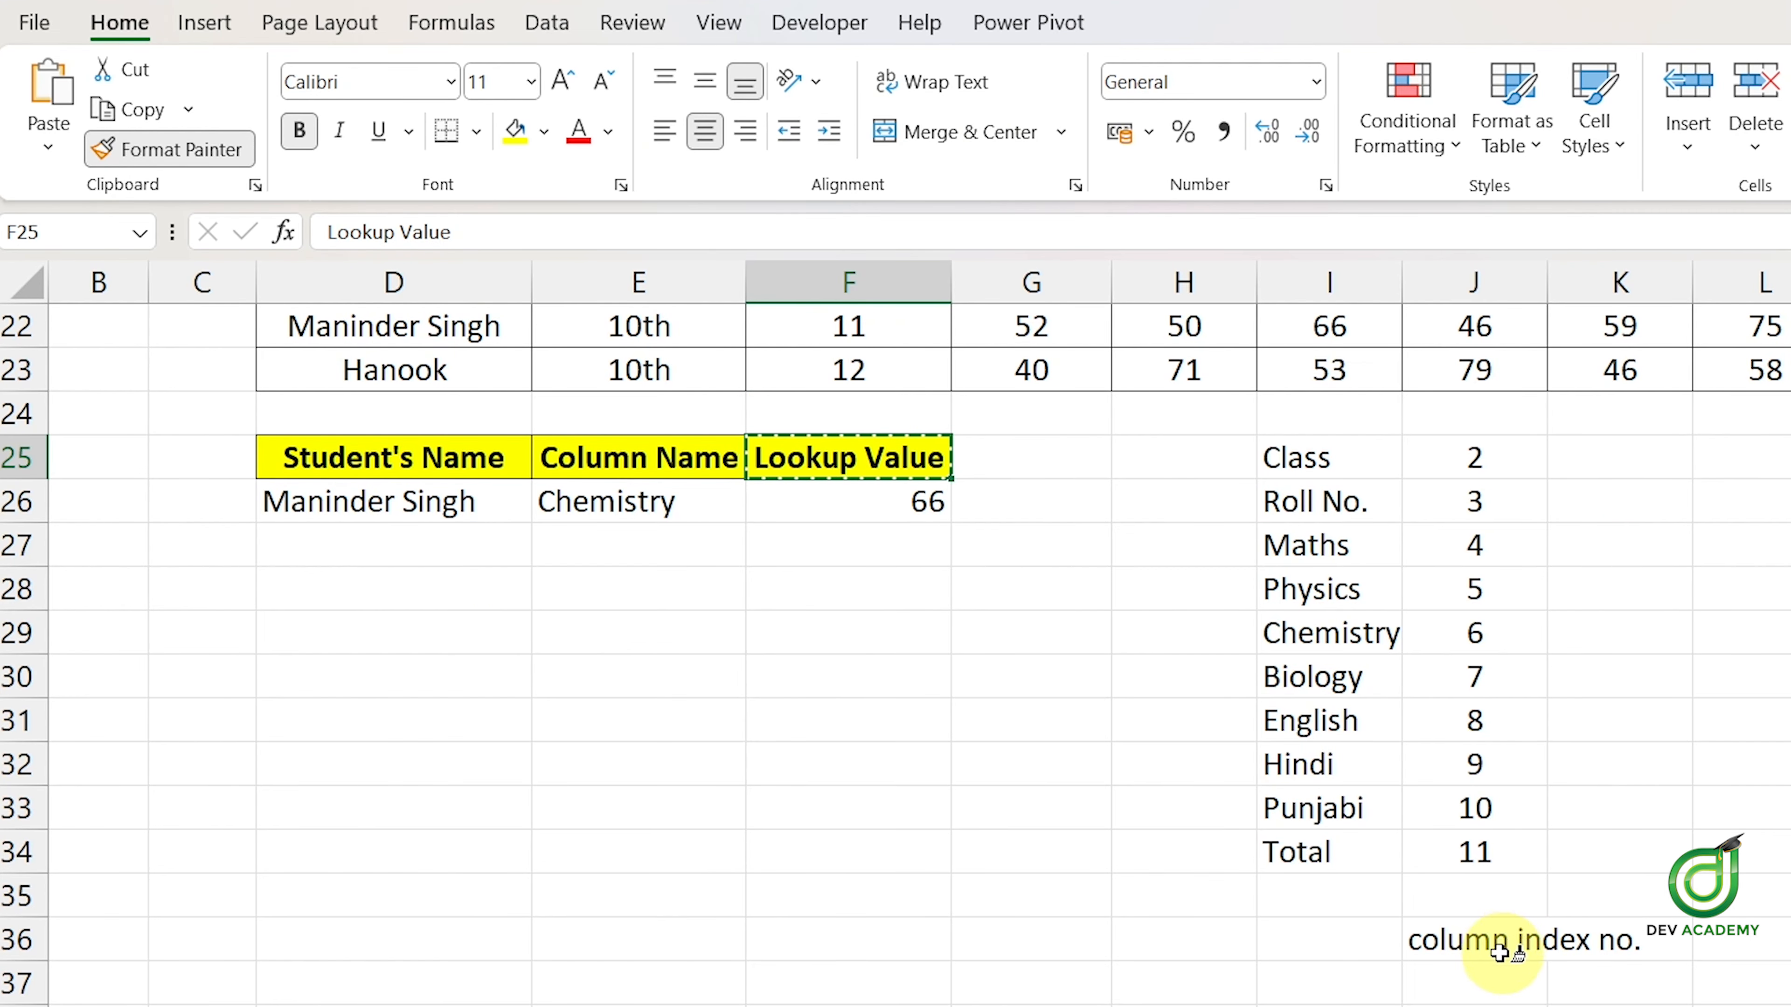
click(1481, 940)
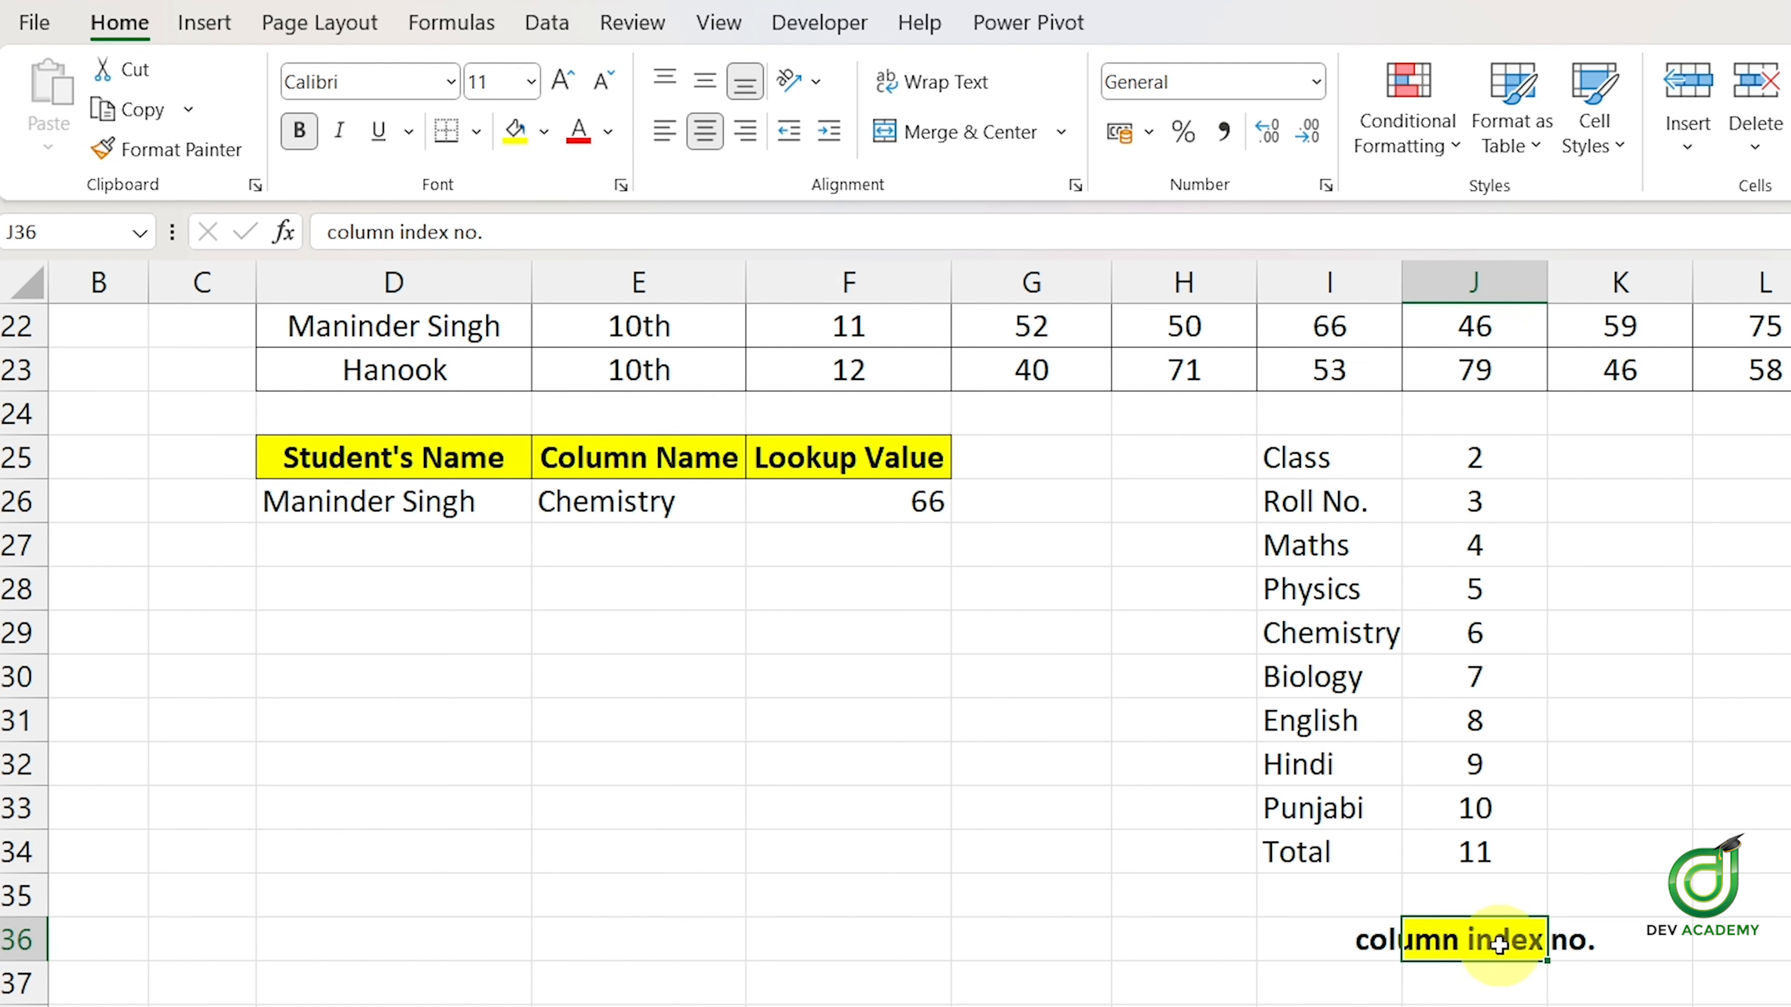
key(ctrl+z)
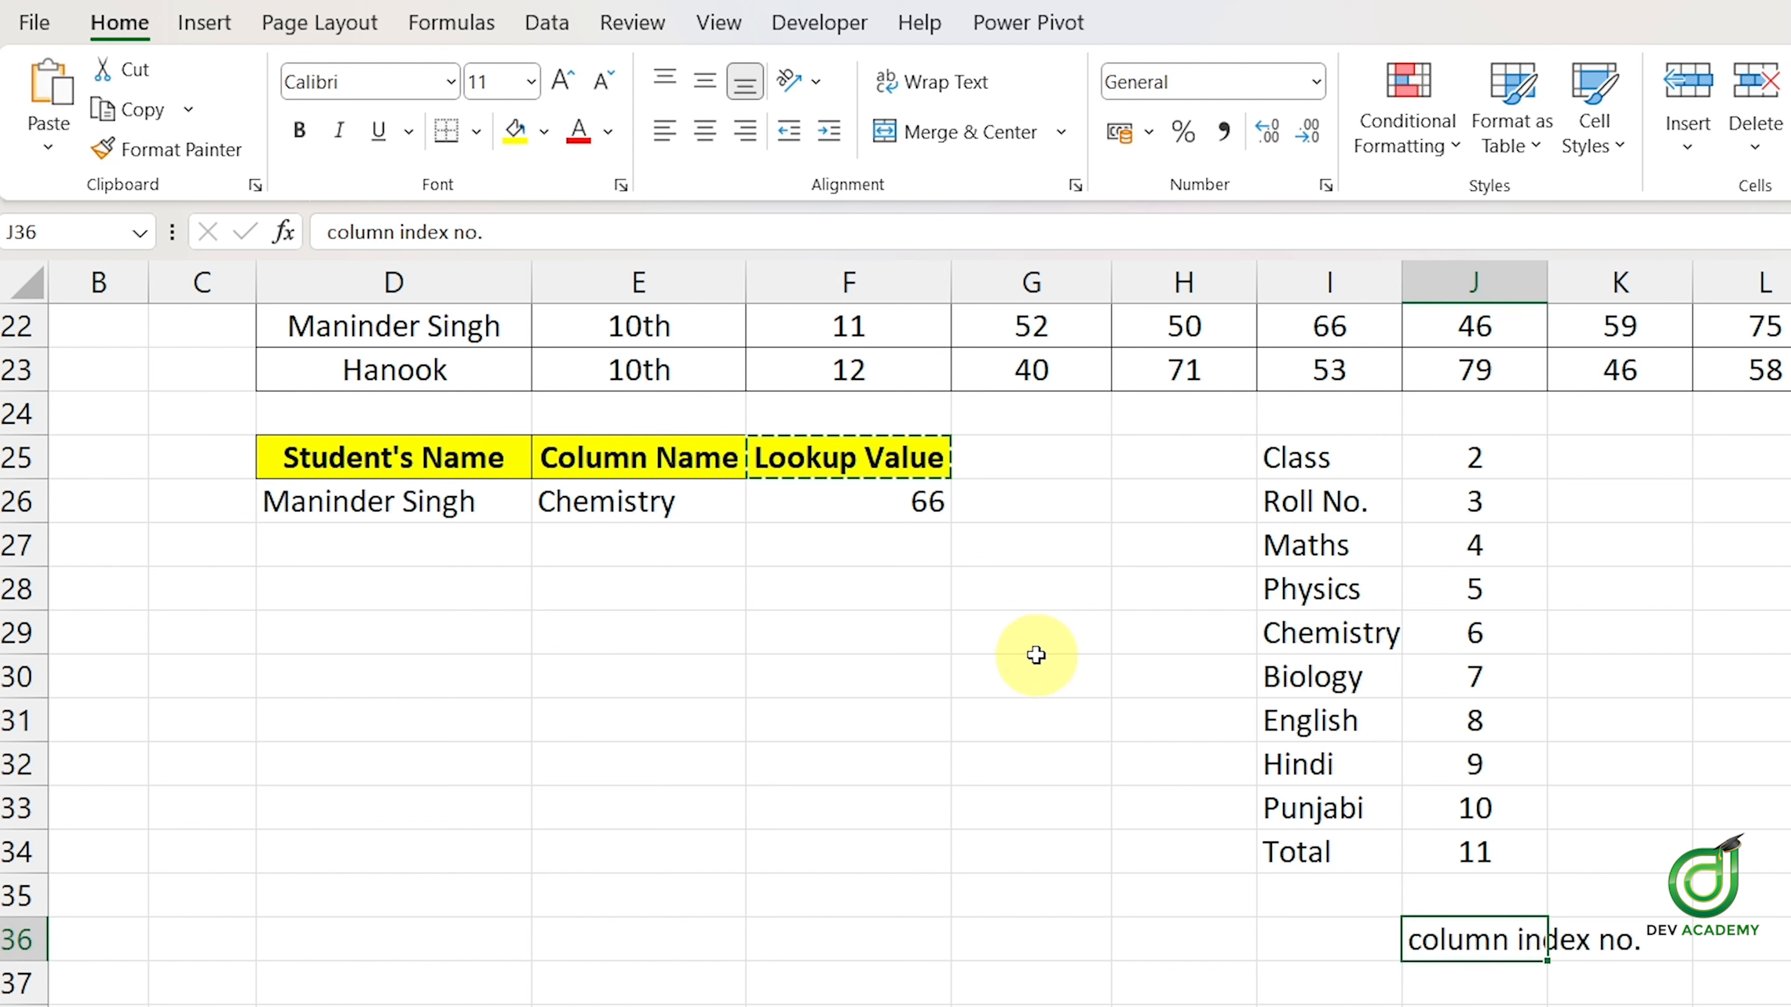
Copy the formatting of the Student's Name header in D25 to the "column index no." label in J36 with Format Painter.
click(436, 468)
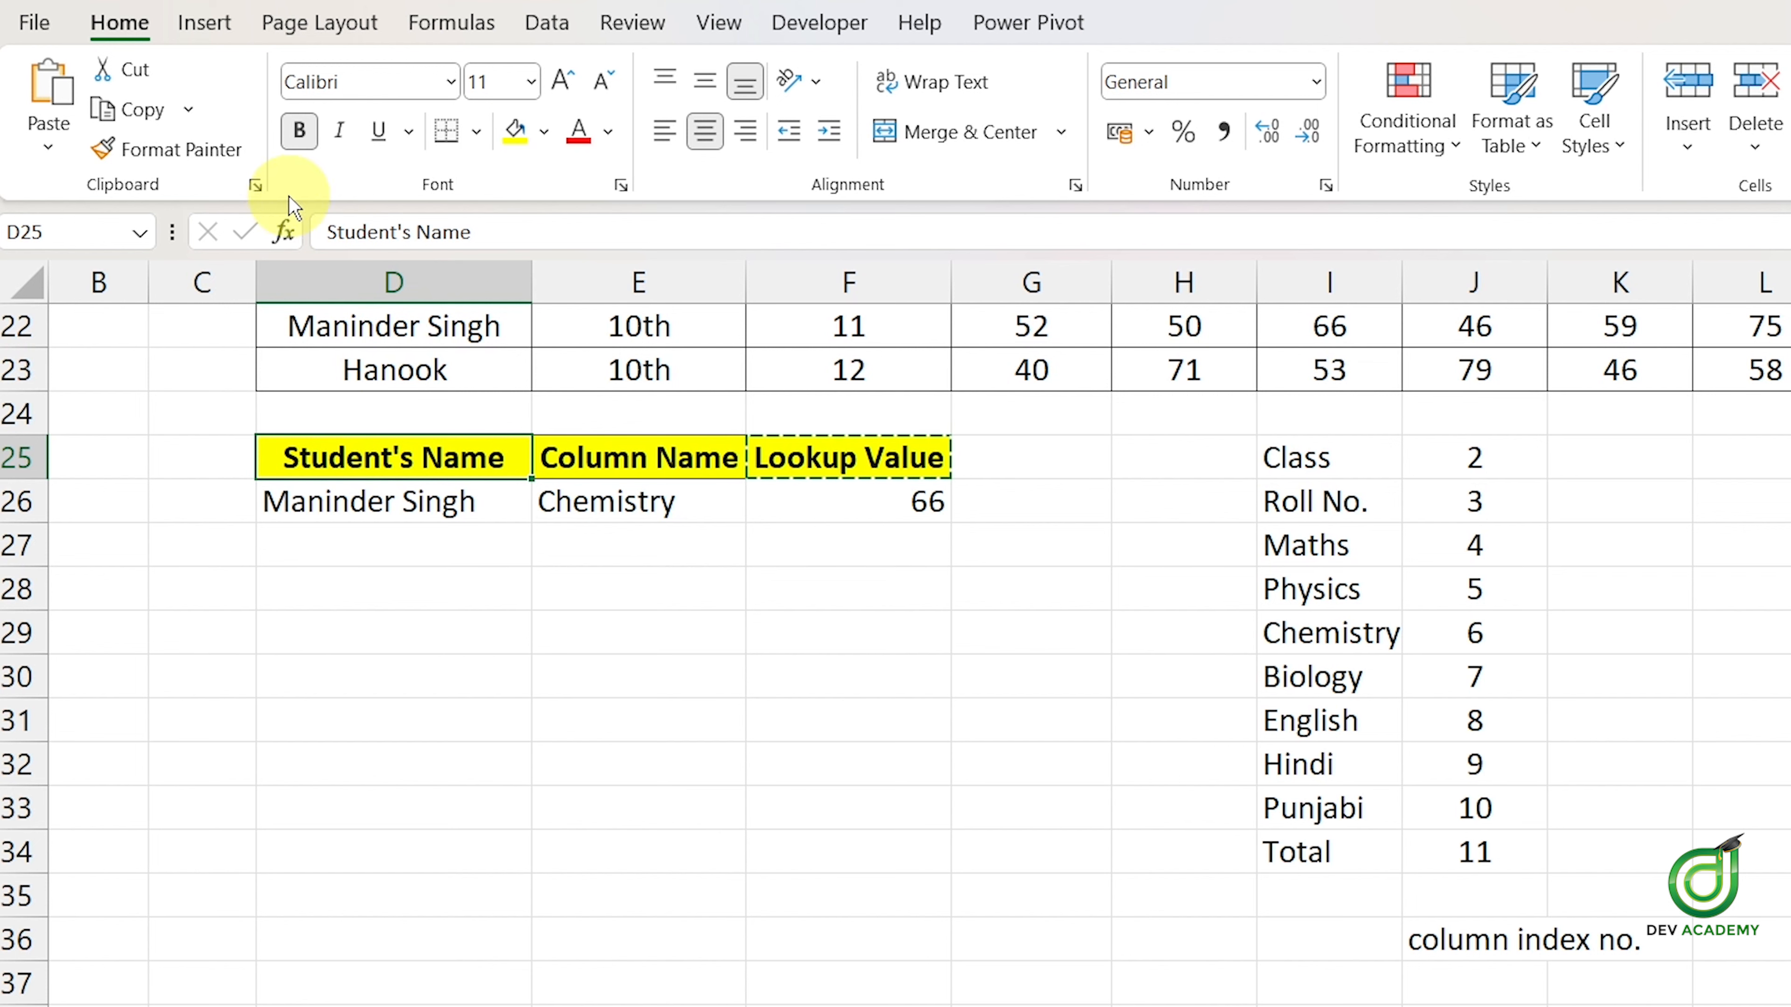
click(179, 149)
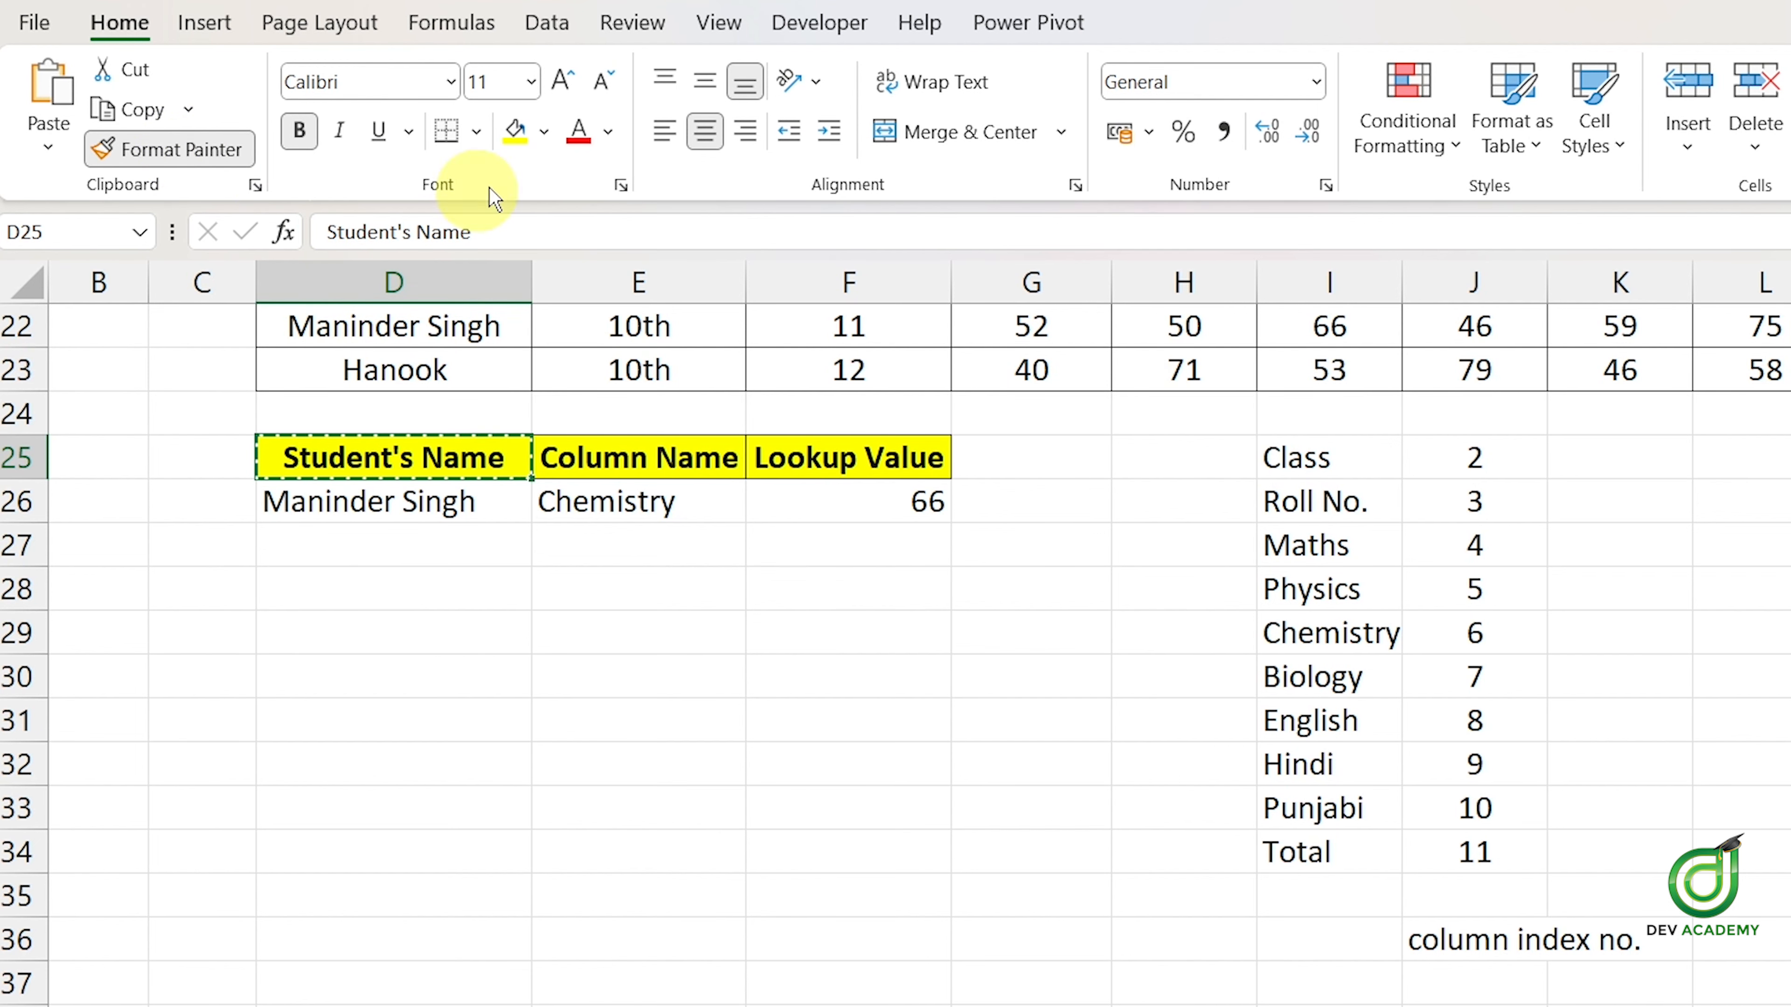
click(1454, 944)
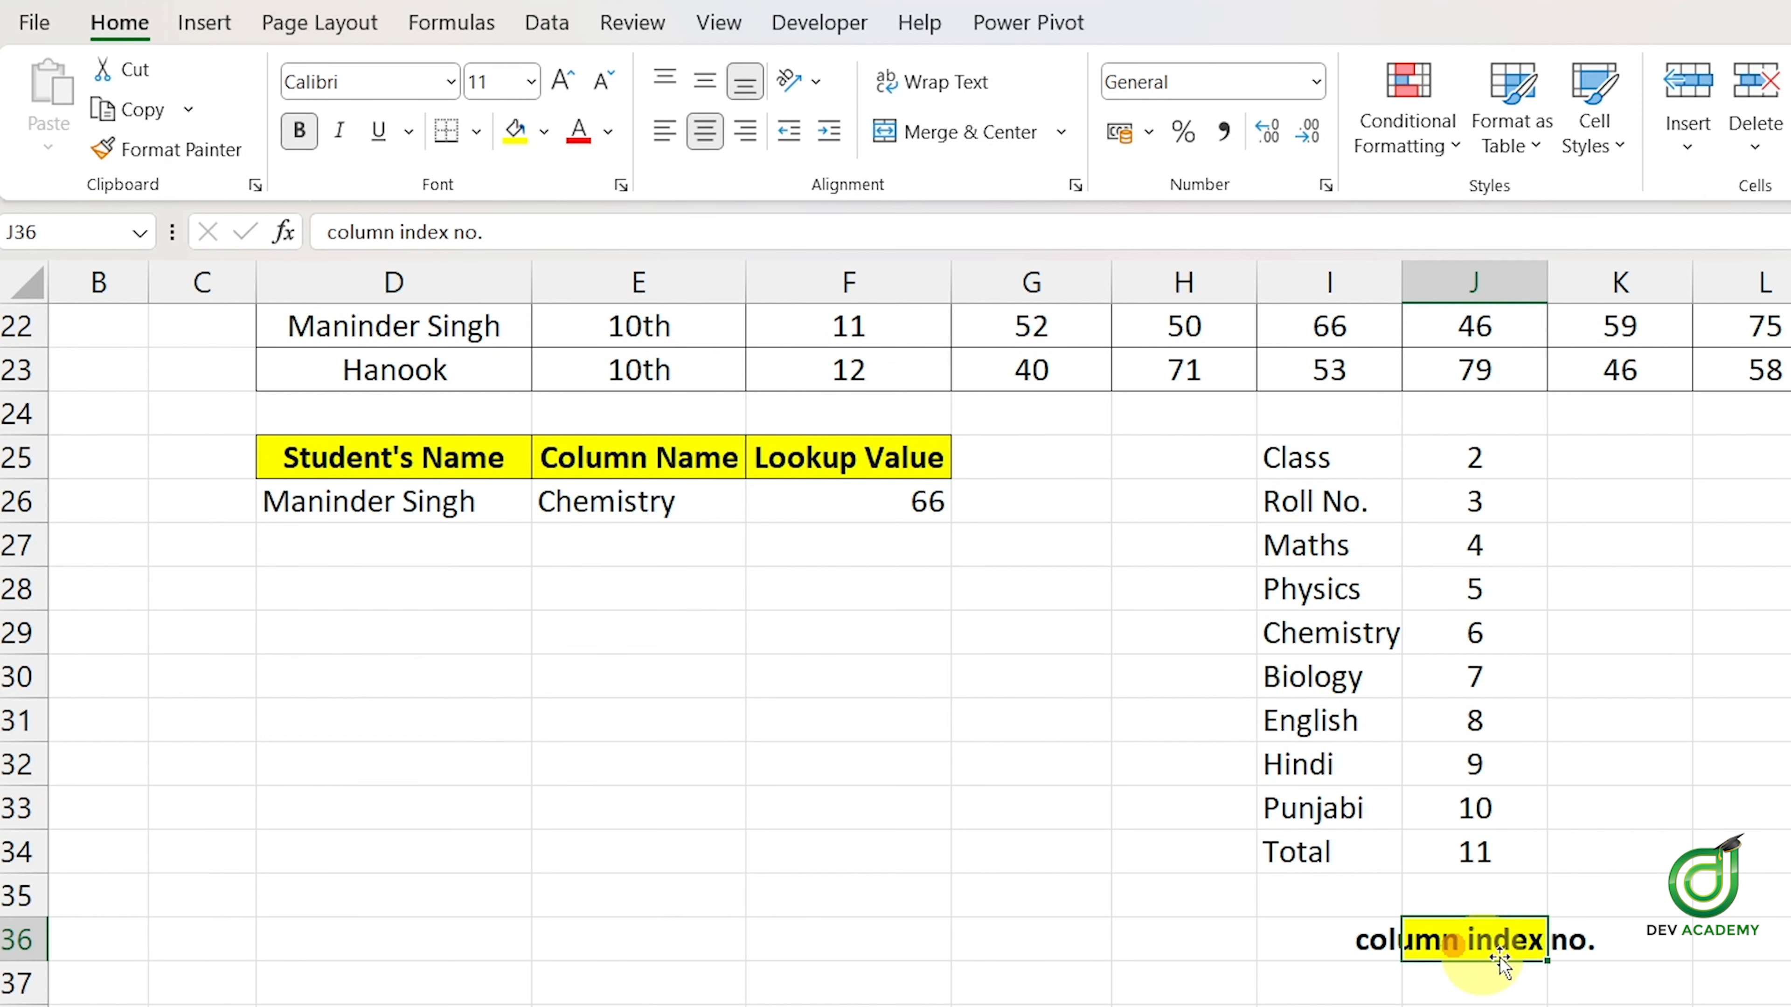
Fit column J to its label's width and enter =VLOOKUP(E26,I25:J34,2,0) in J37 below the "column index no." header.
double_click(1537, 285)
click(1515, 977)
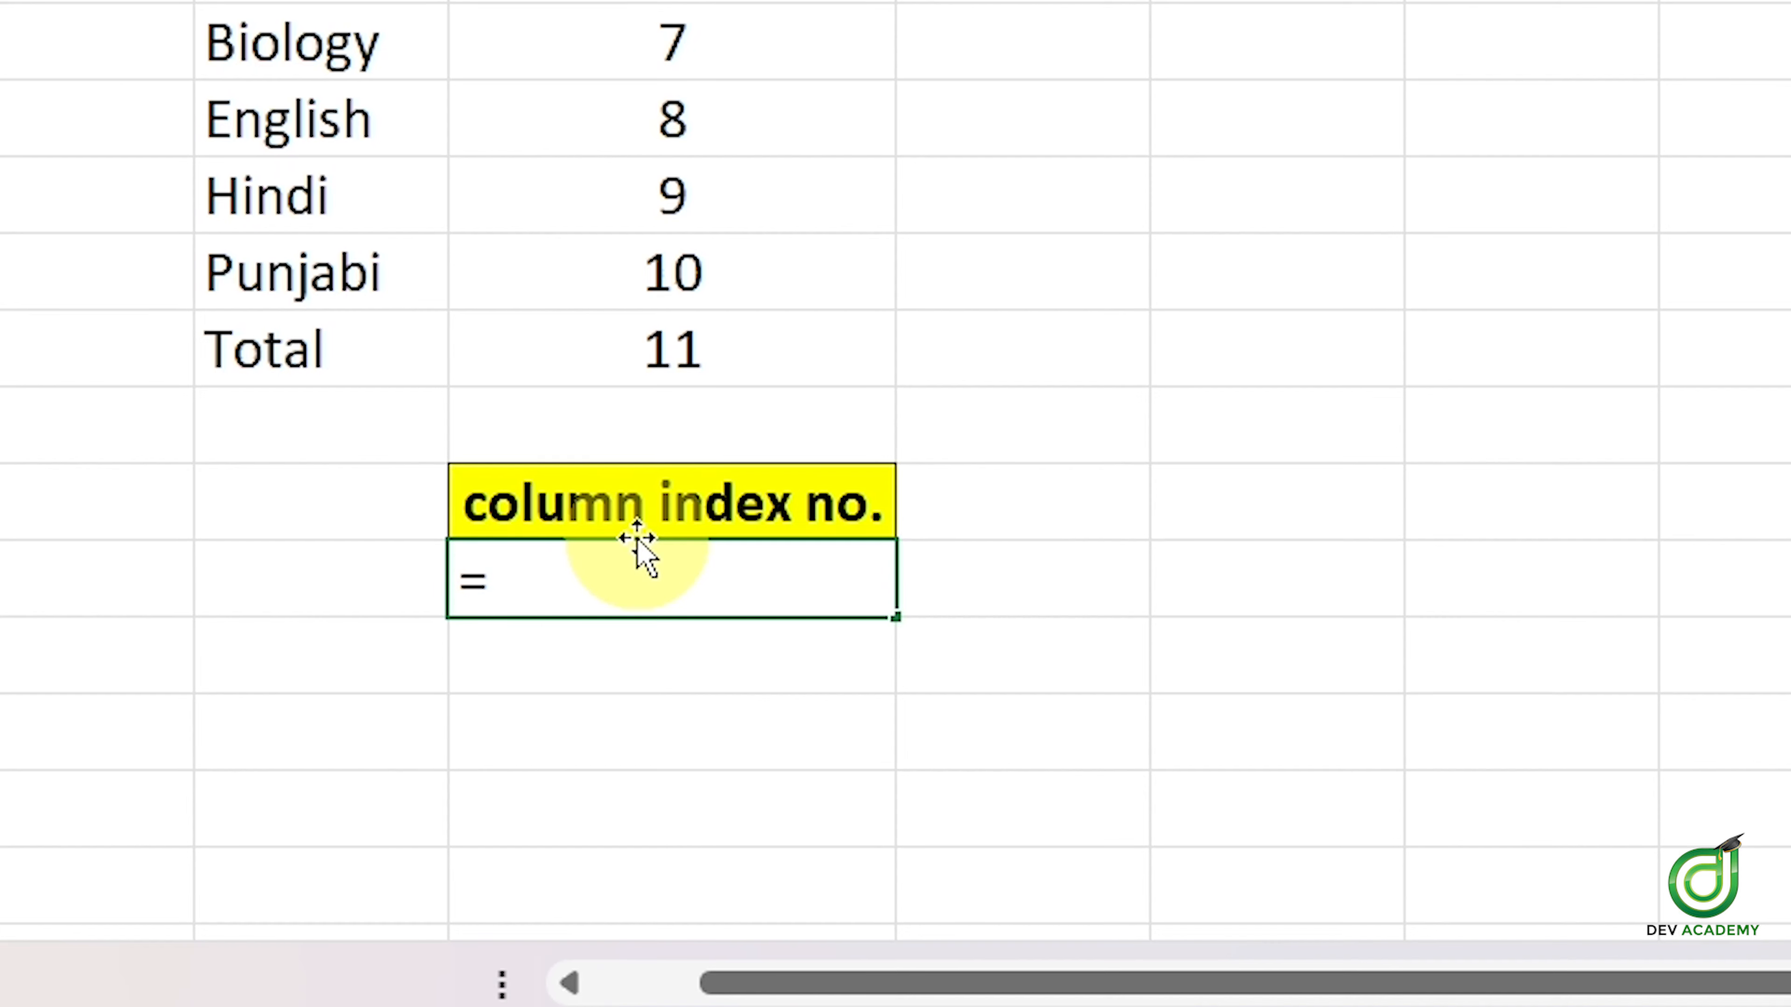
text(vloo)
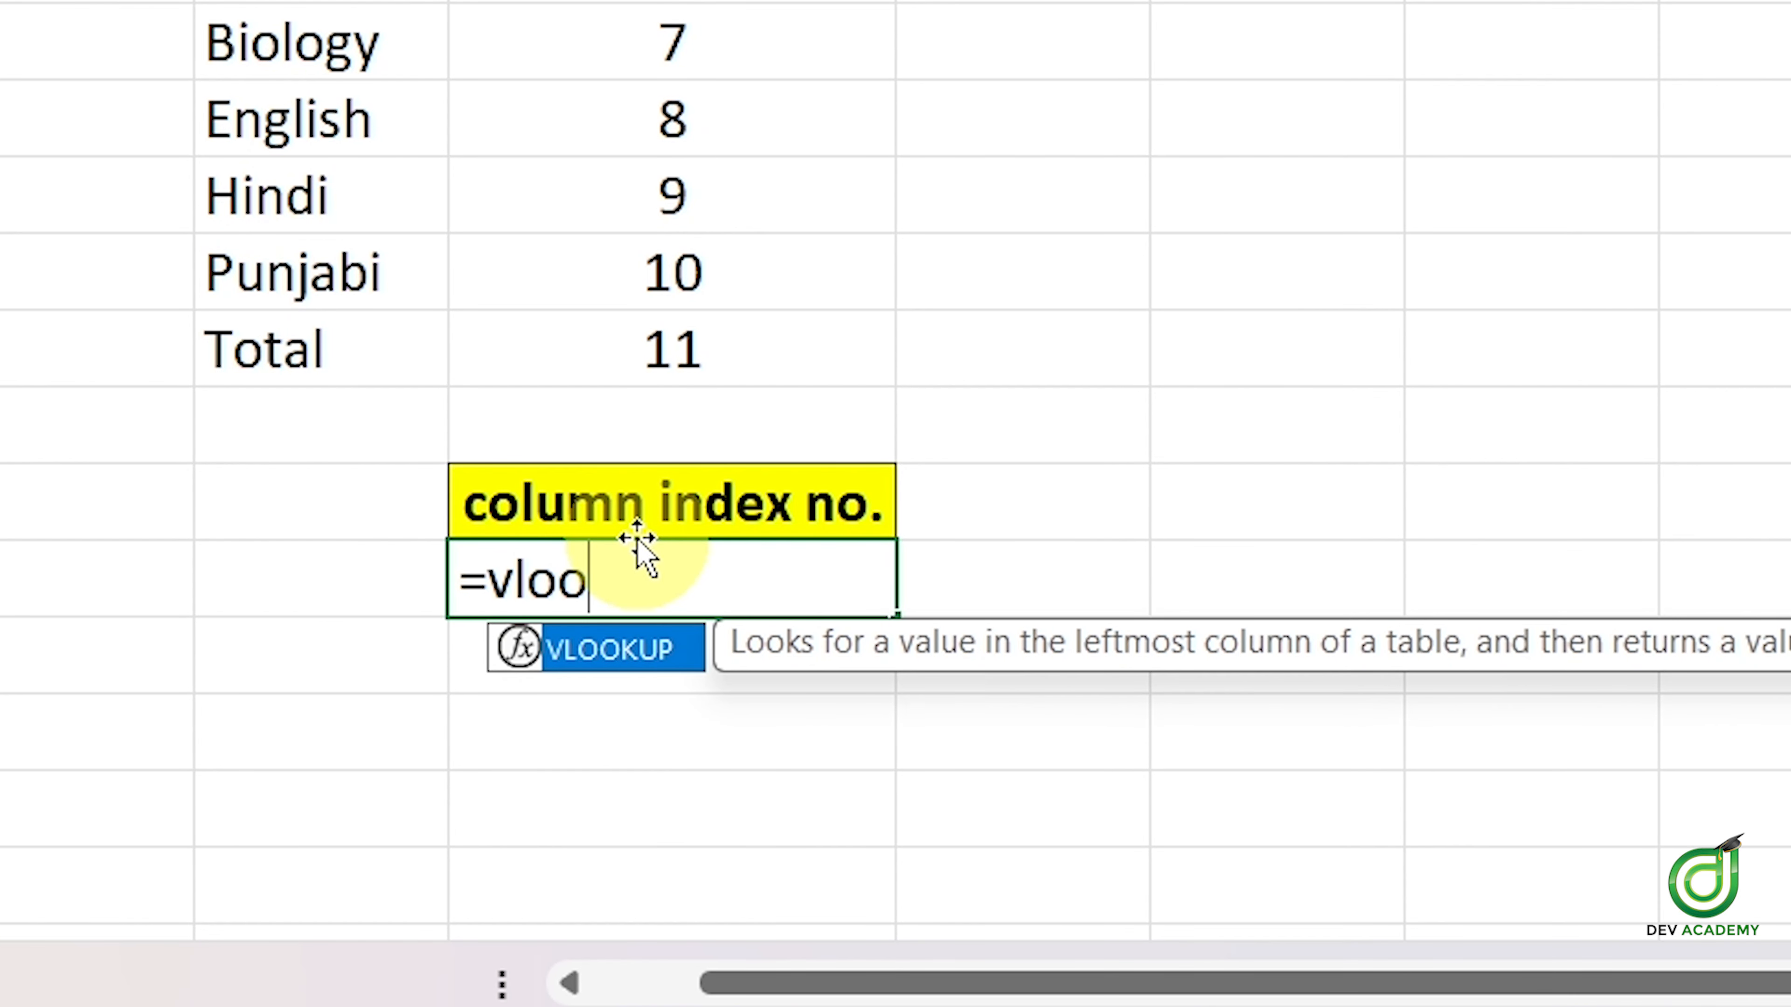
double_click(587, 660)
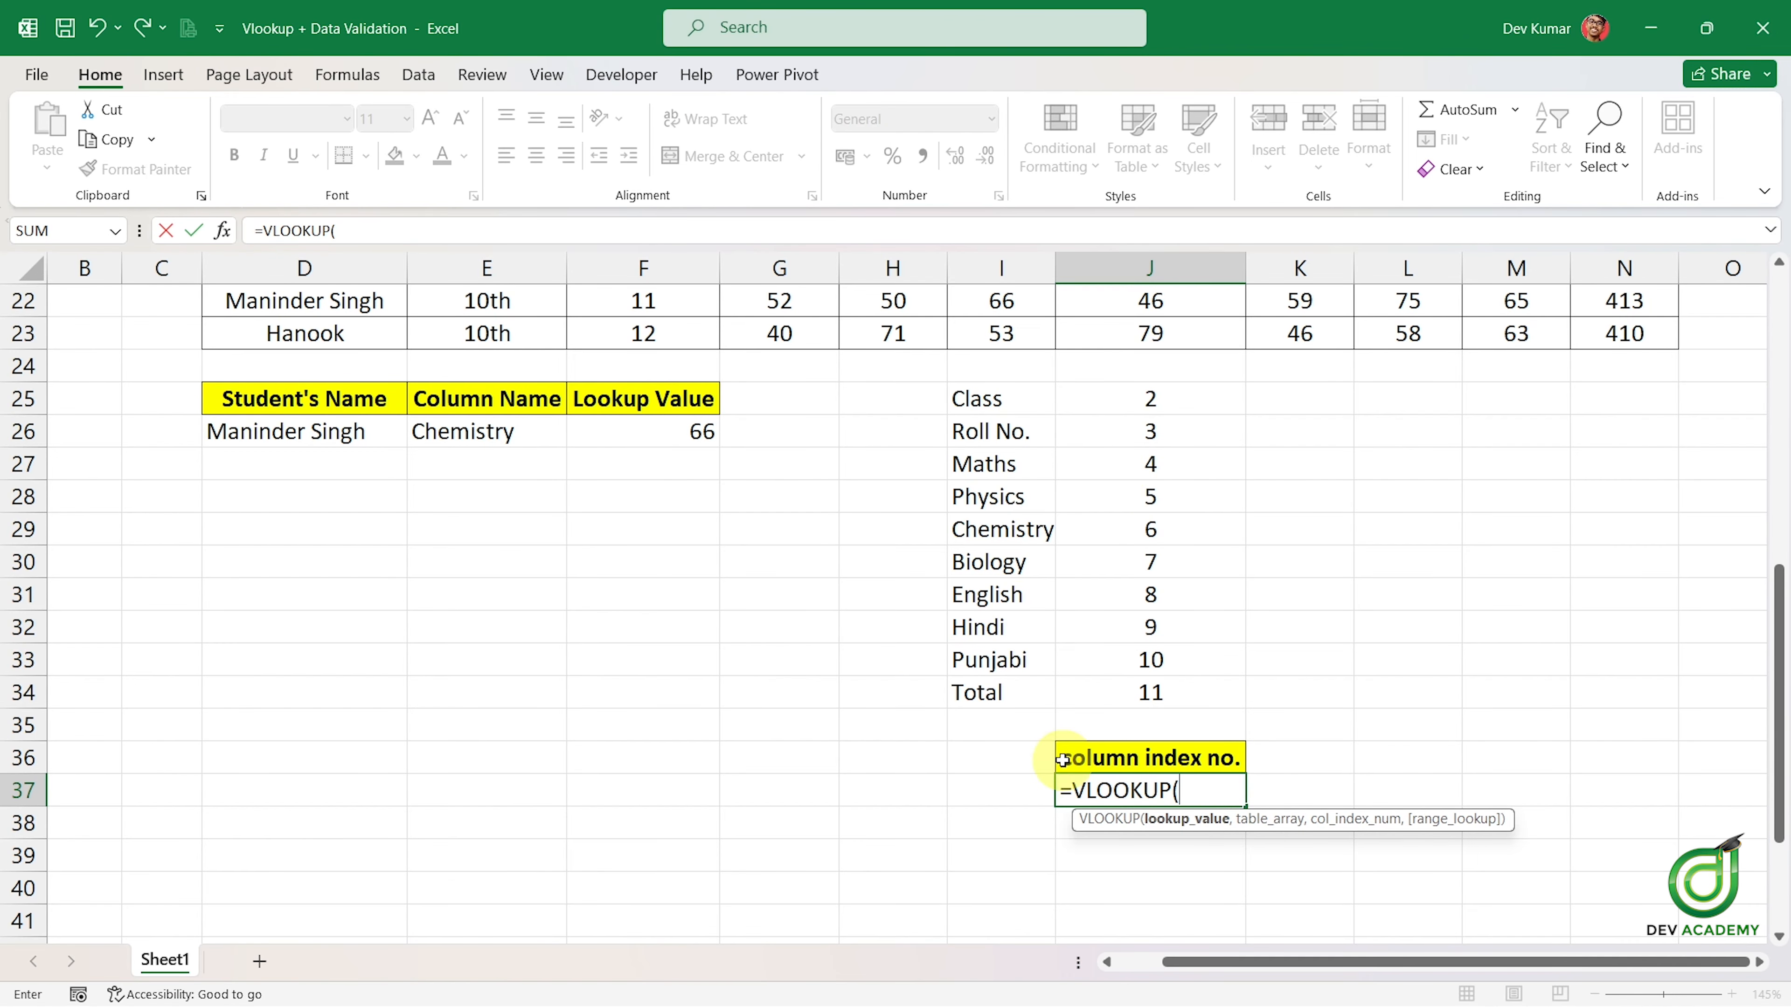
click(541, 431)
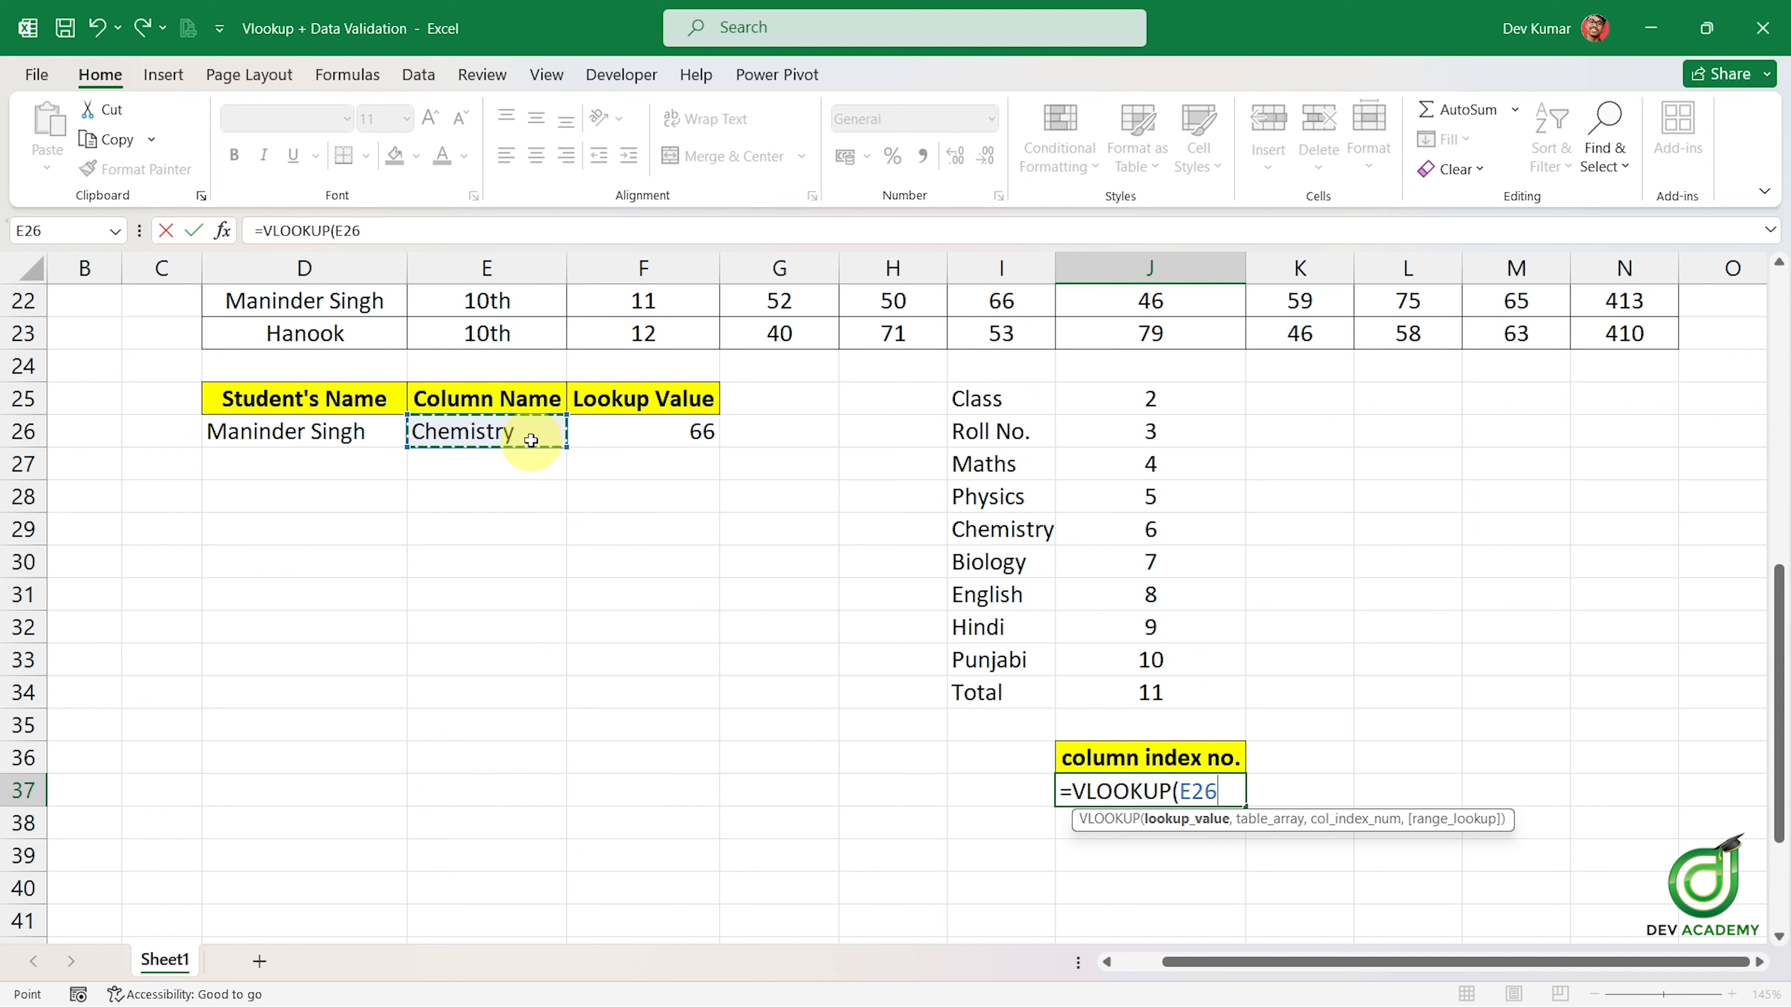
text(,)
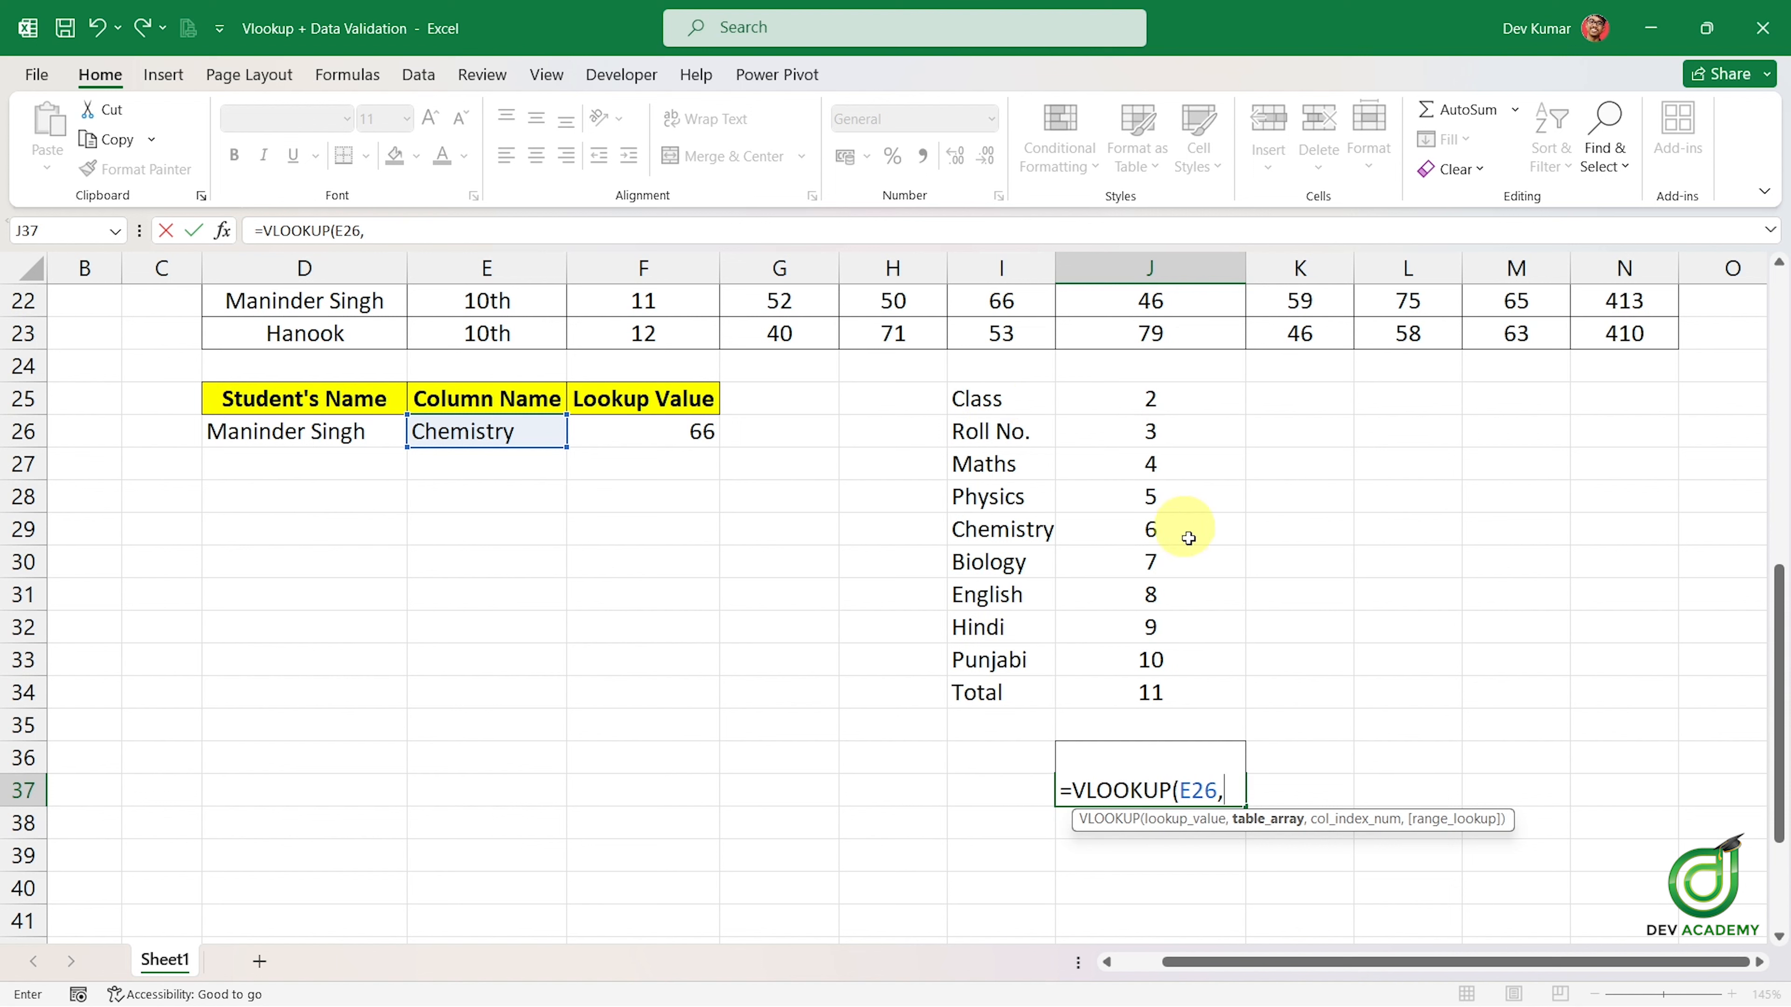
drag(976, 399, 1217, 708)
text(,)
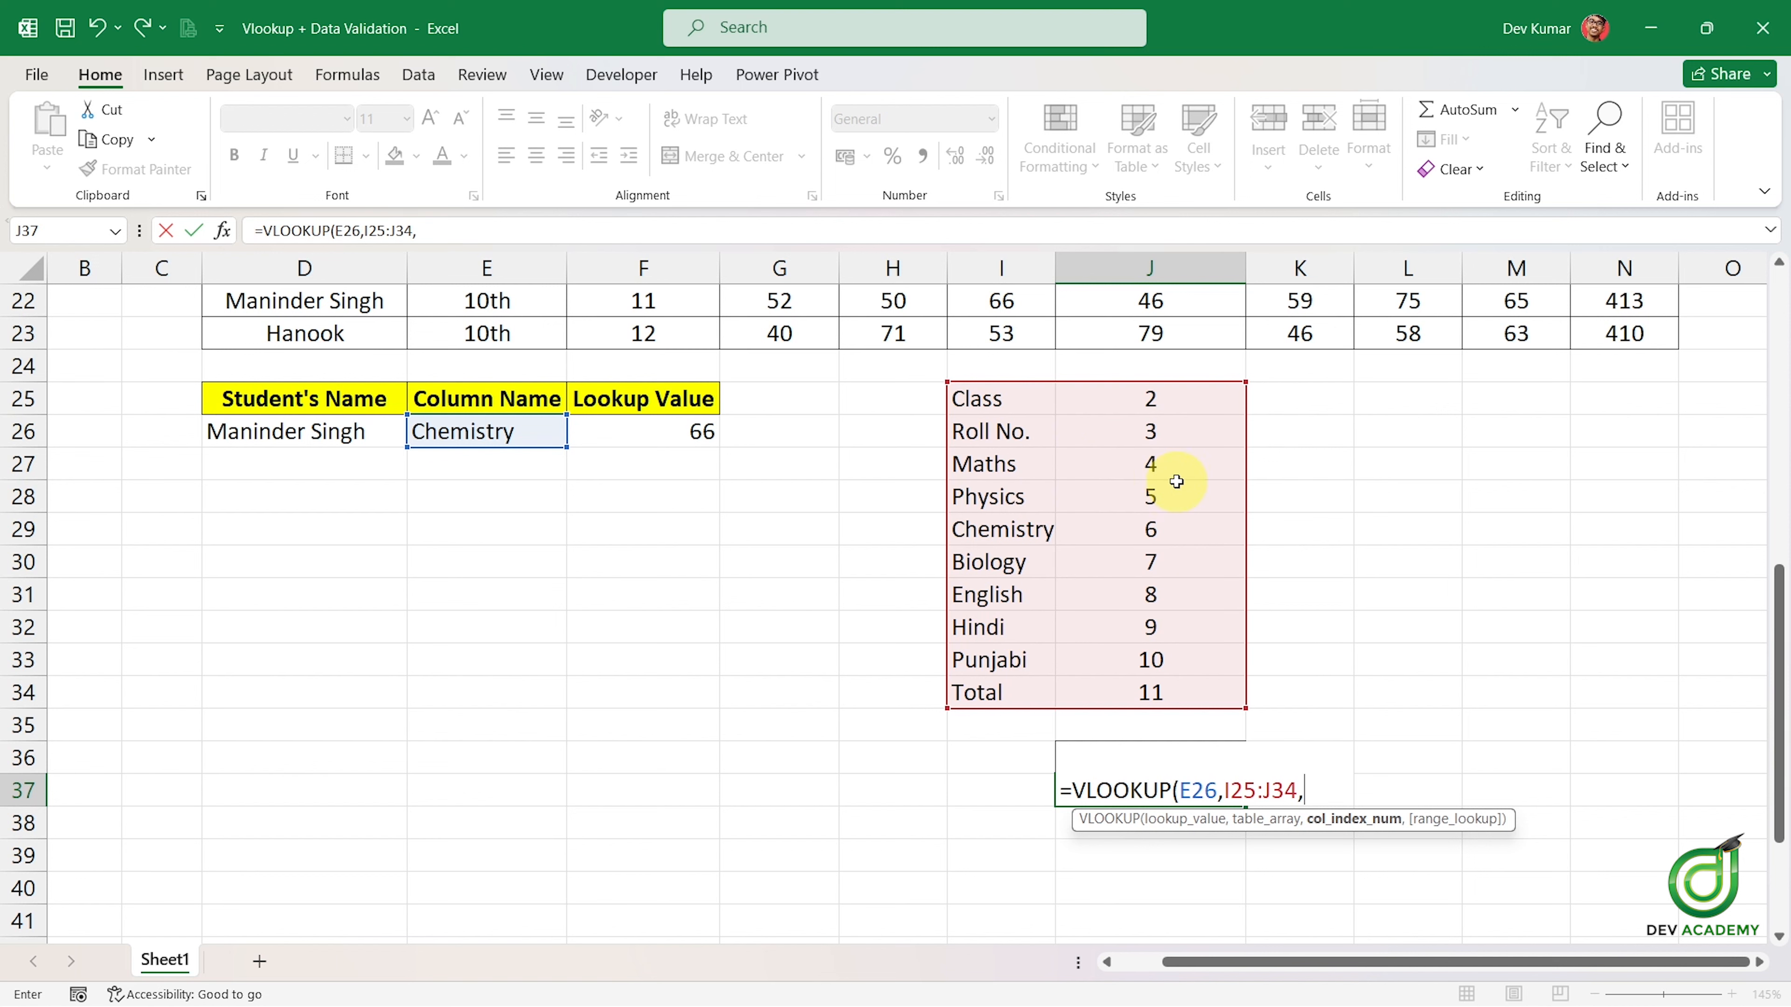
text(,9)
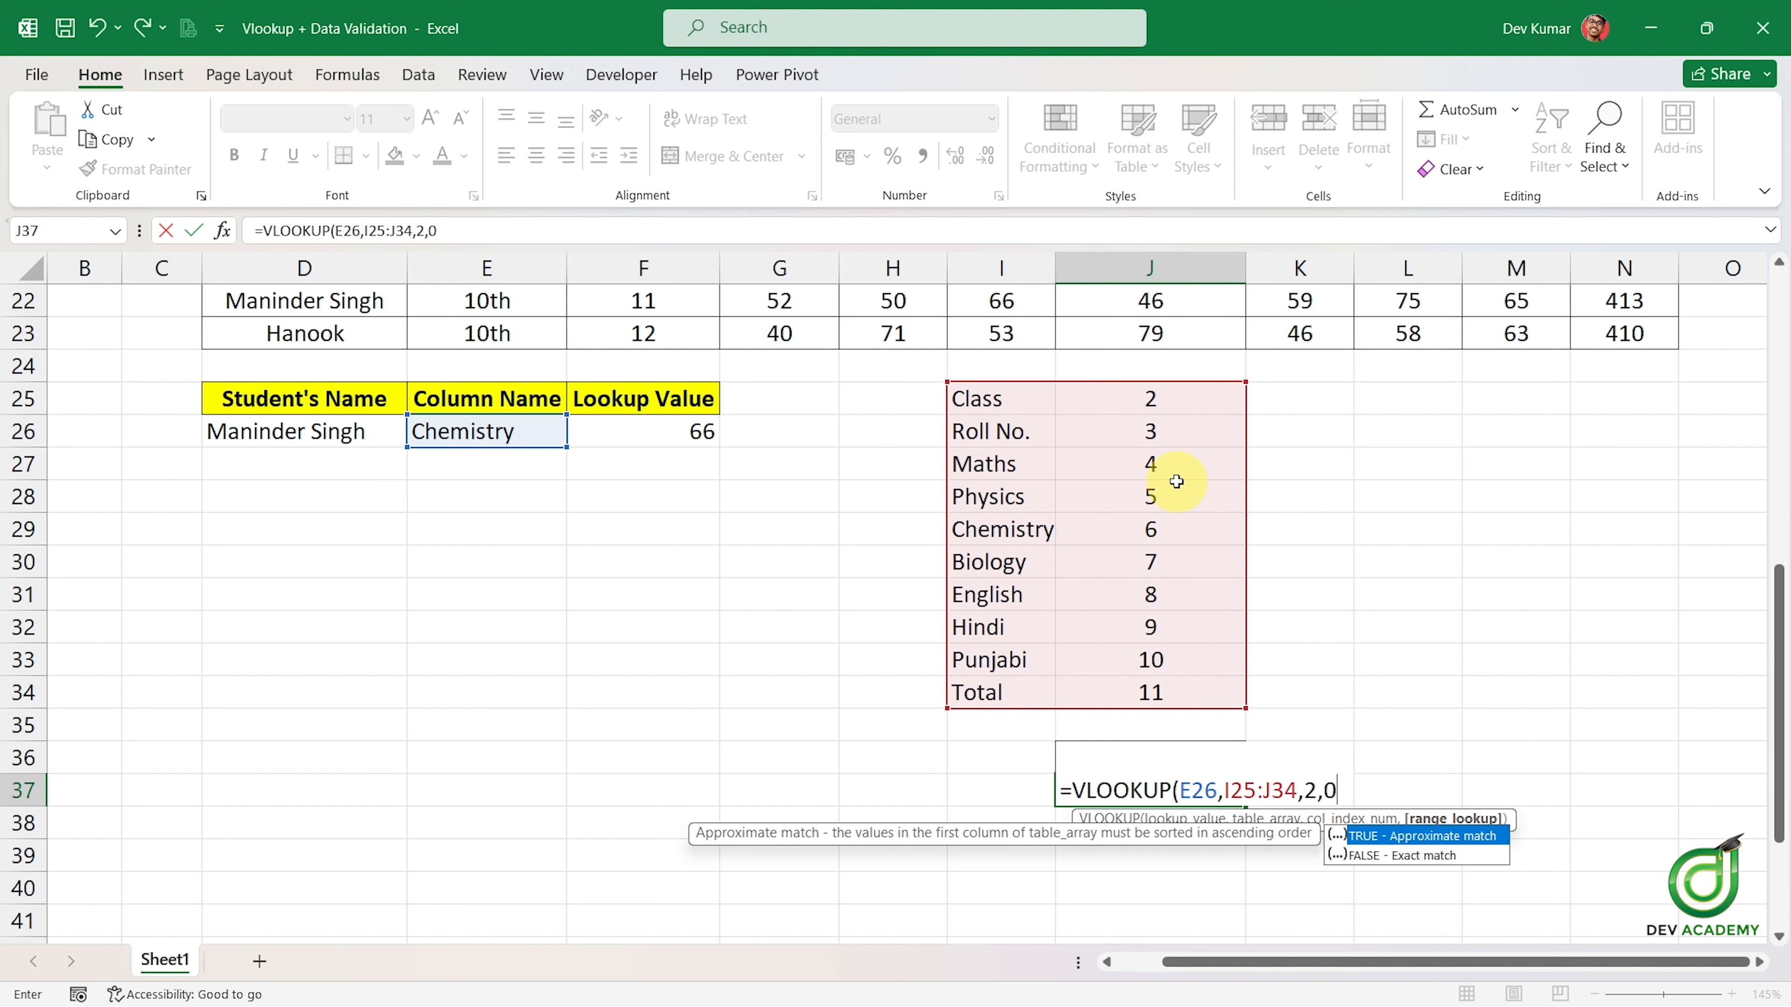
text())
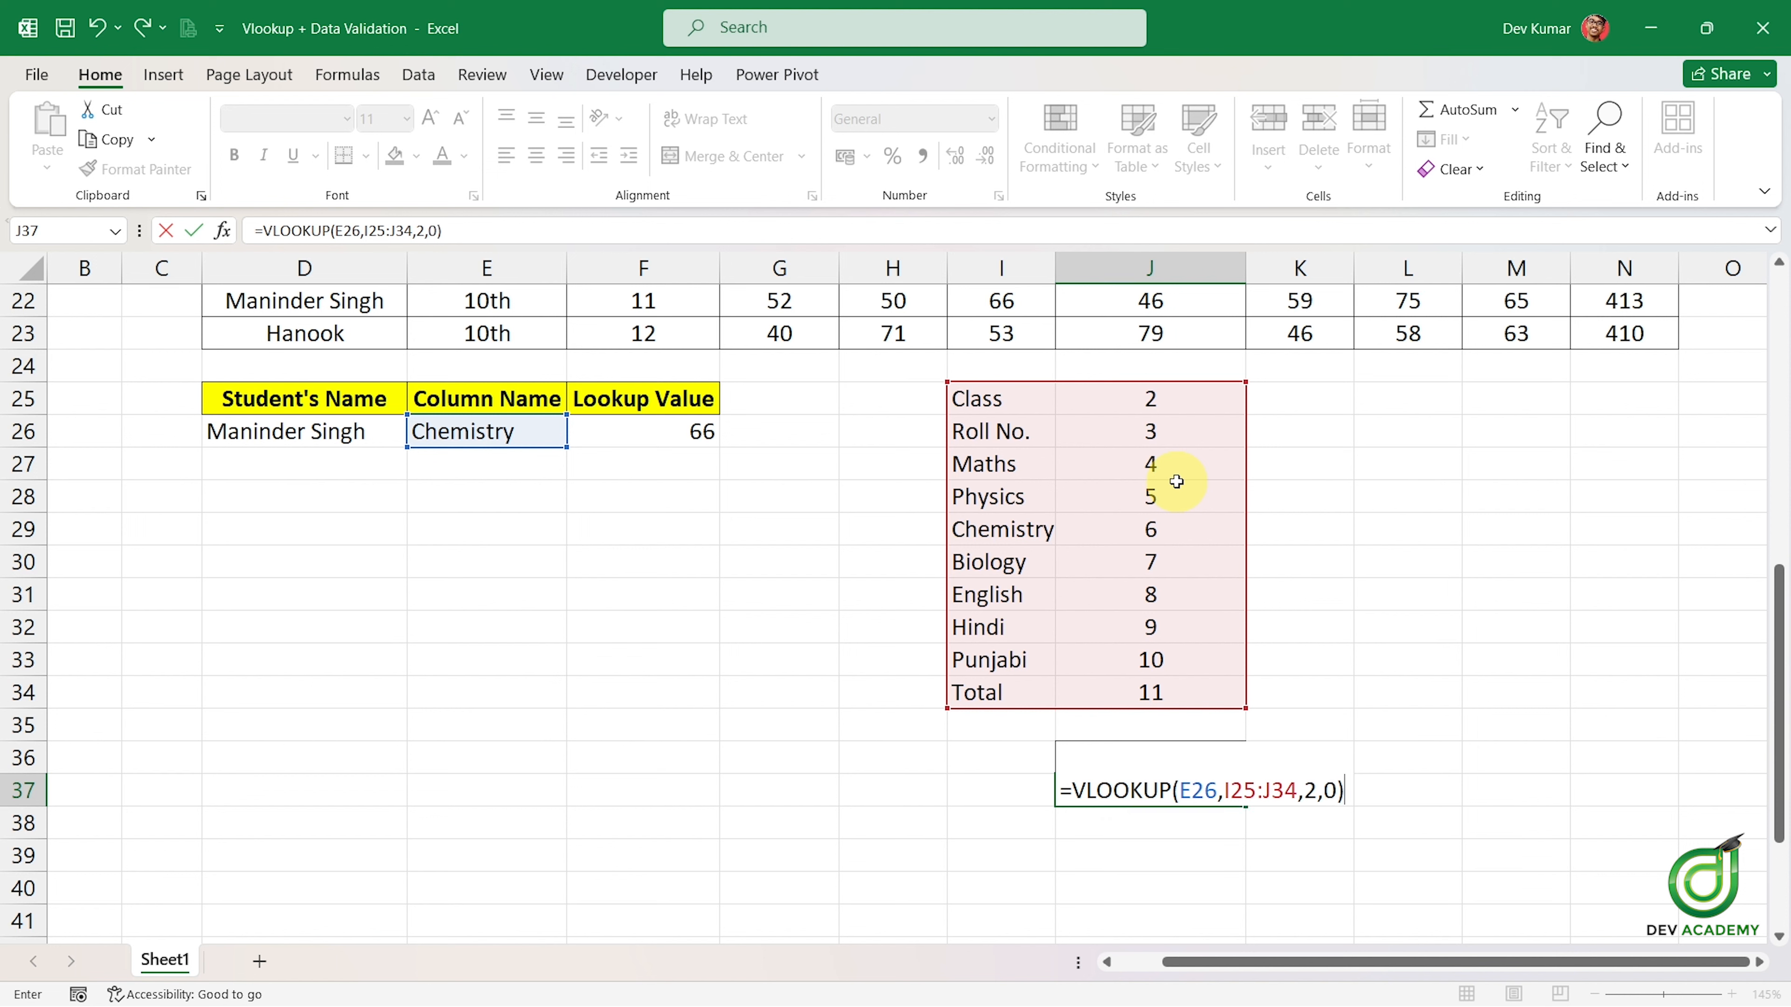
key(Return)
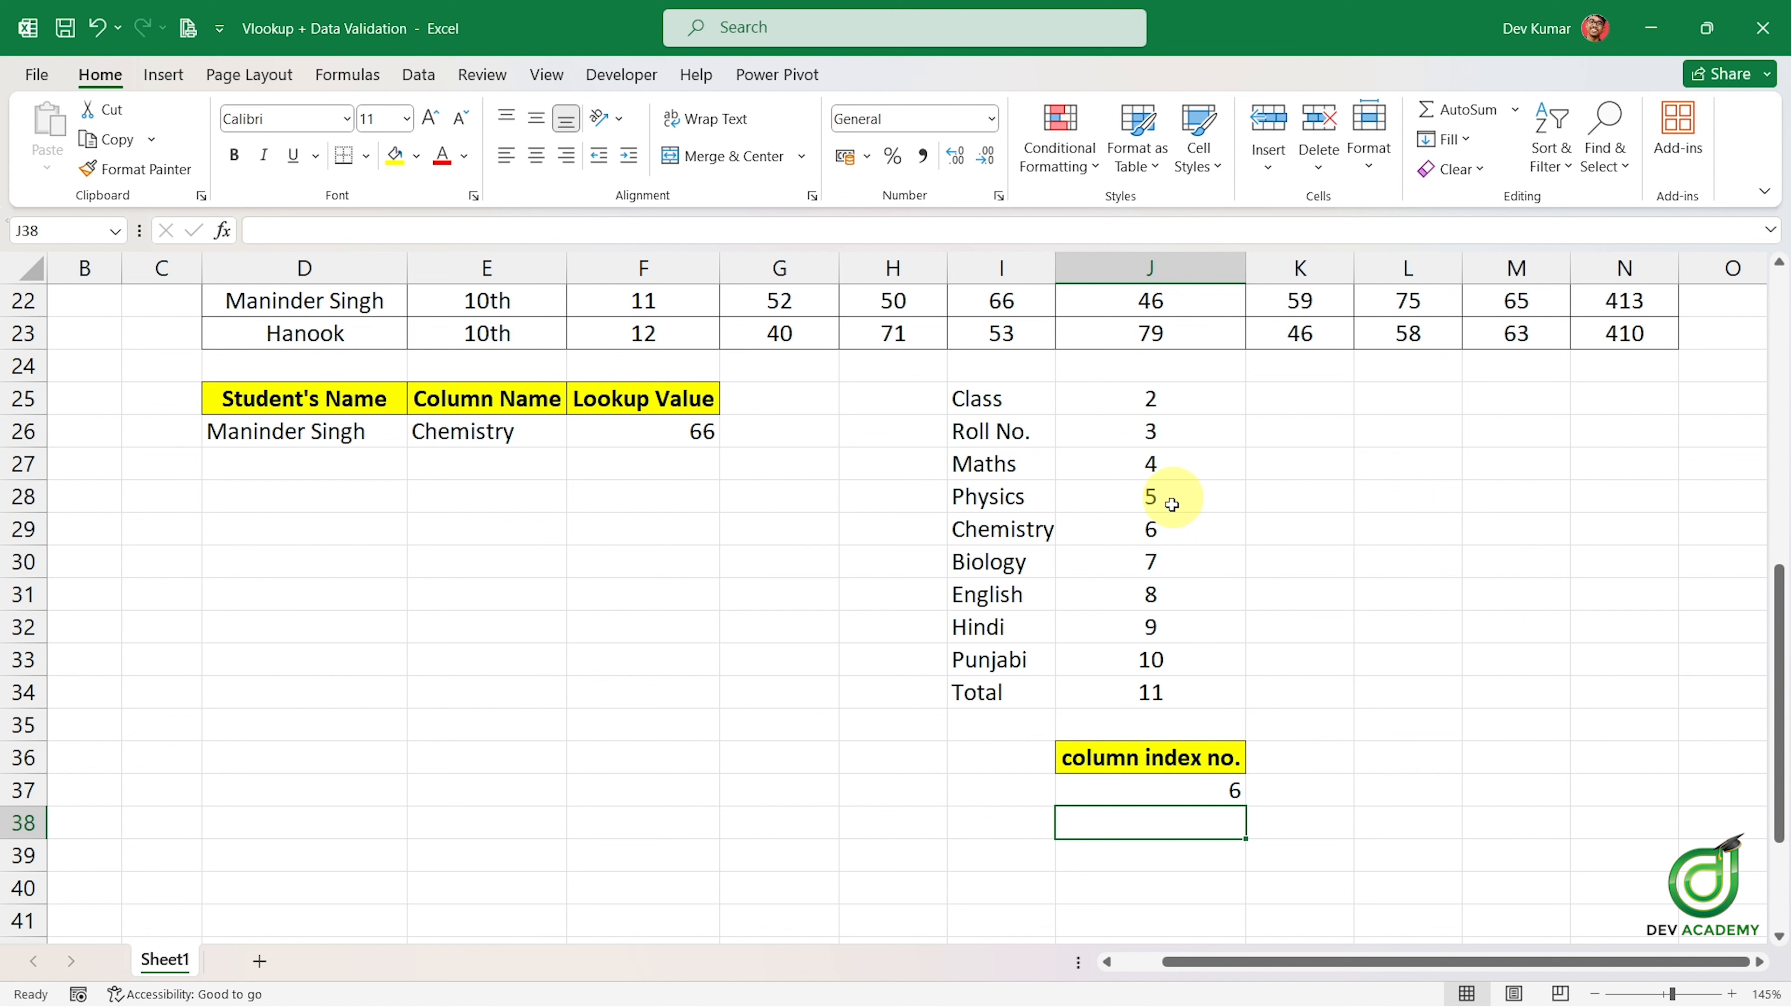
Choose Maths as the column name in E26 and check the resulting index number against the marks table.
click(1207, 789)
click(558, 439)
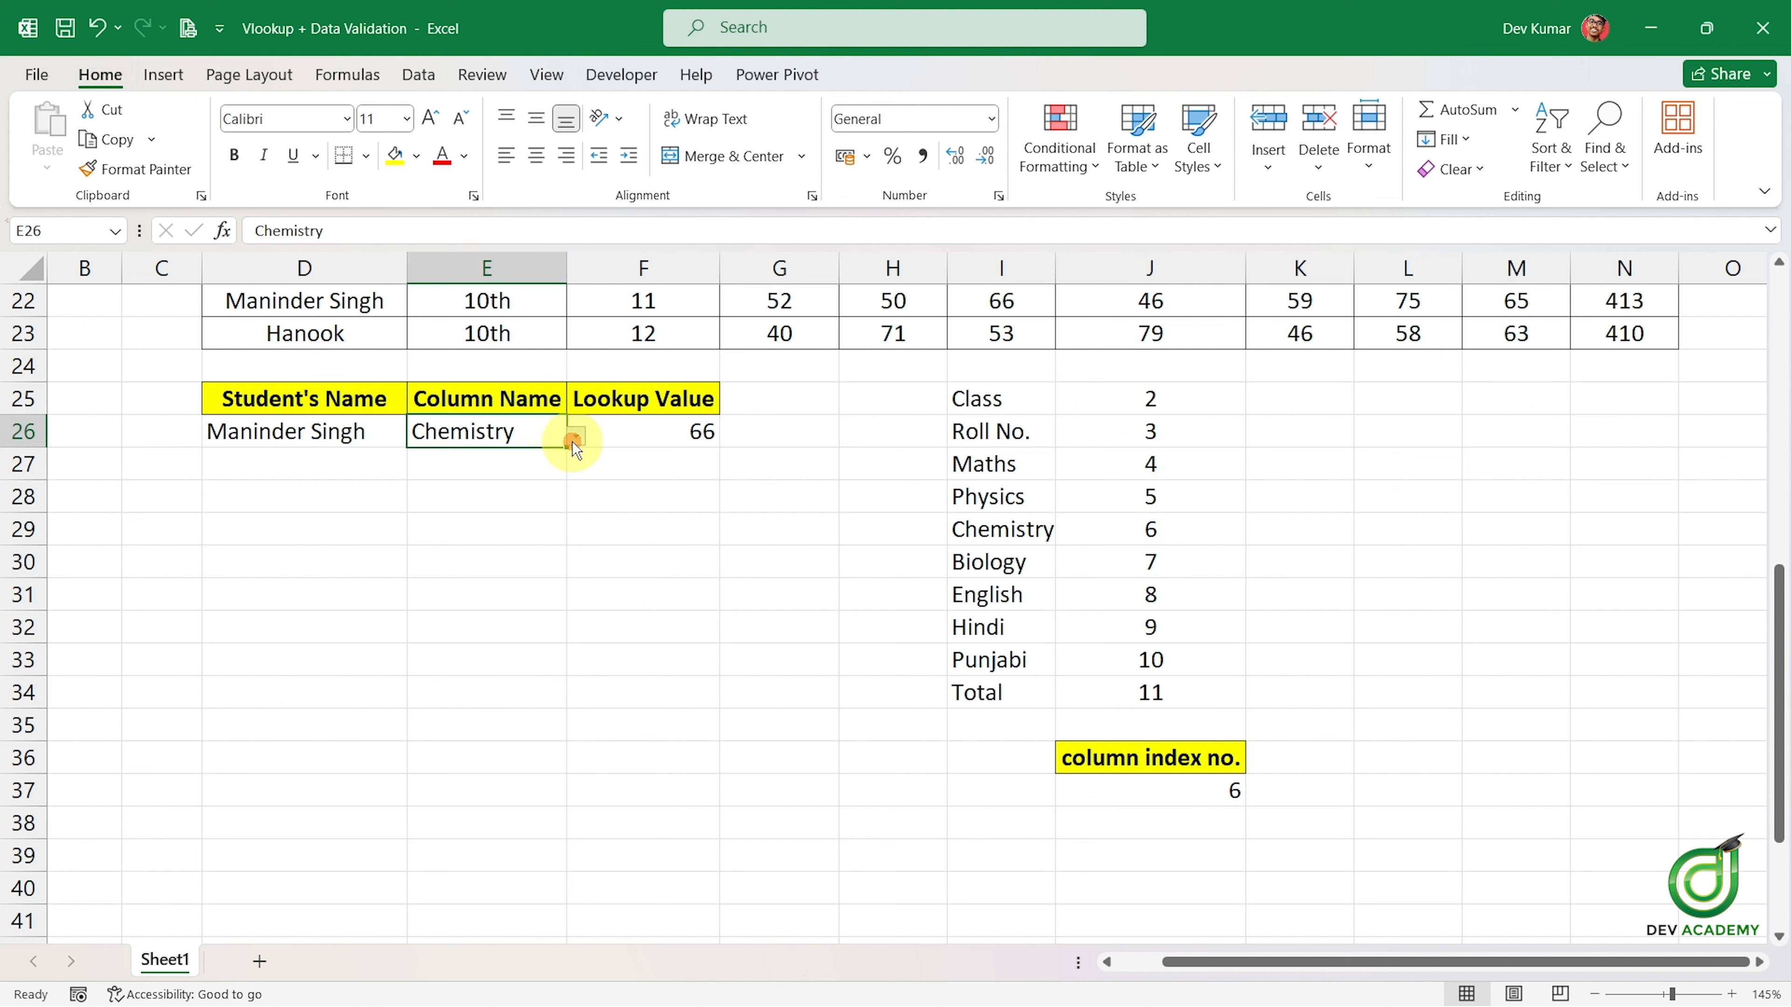
click(572, 441)
click(509, 464)
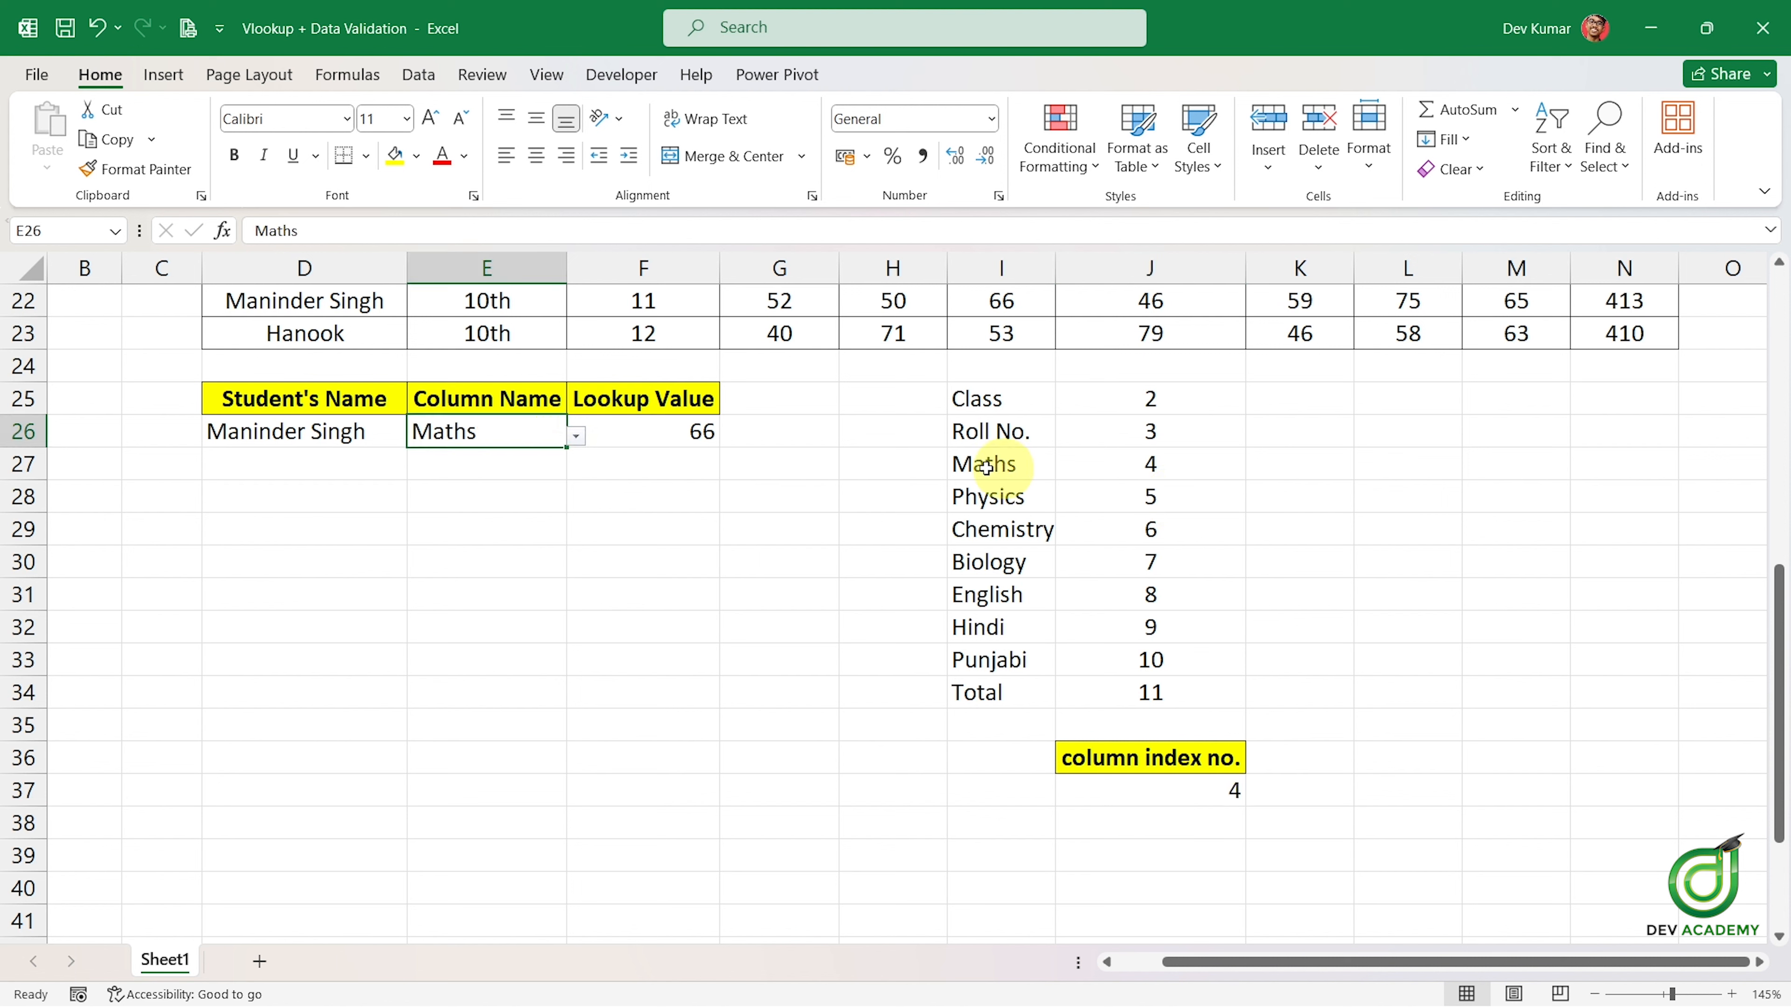
click(577, 438)
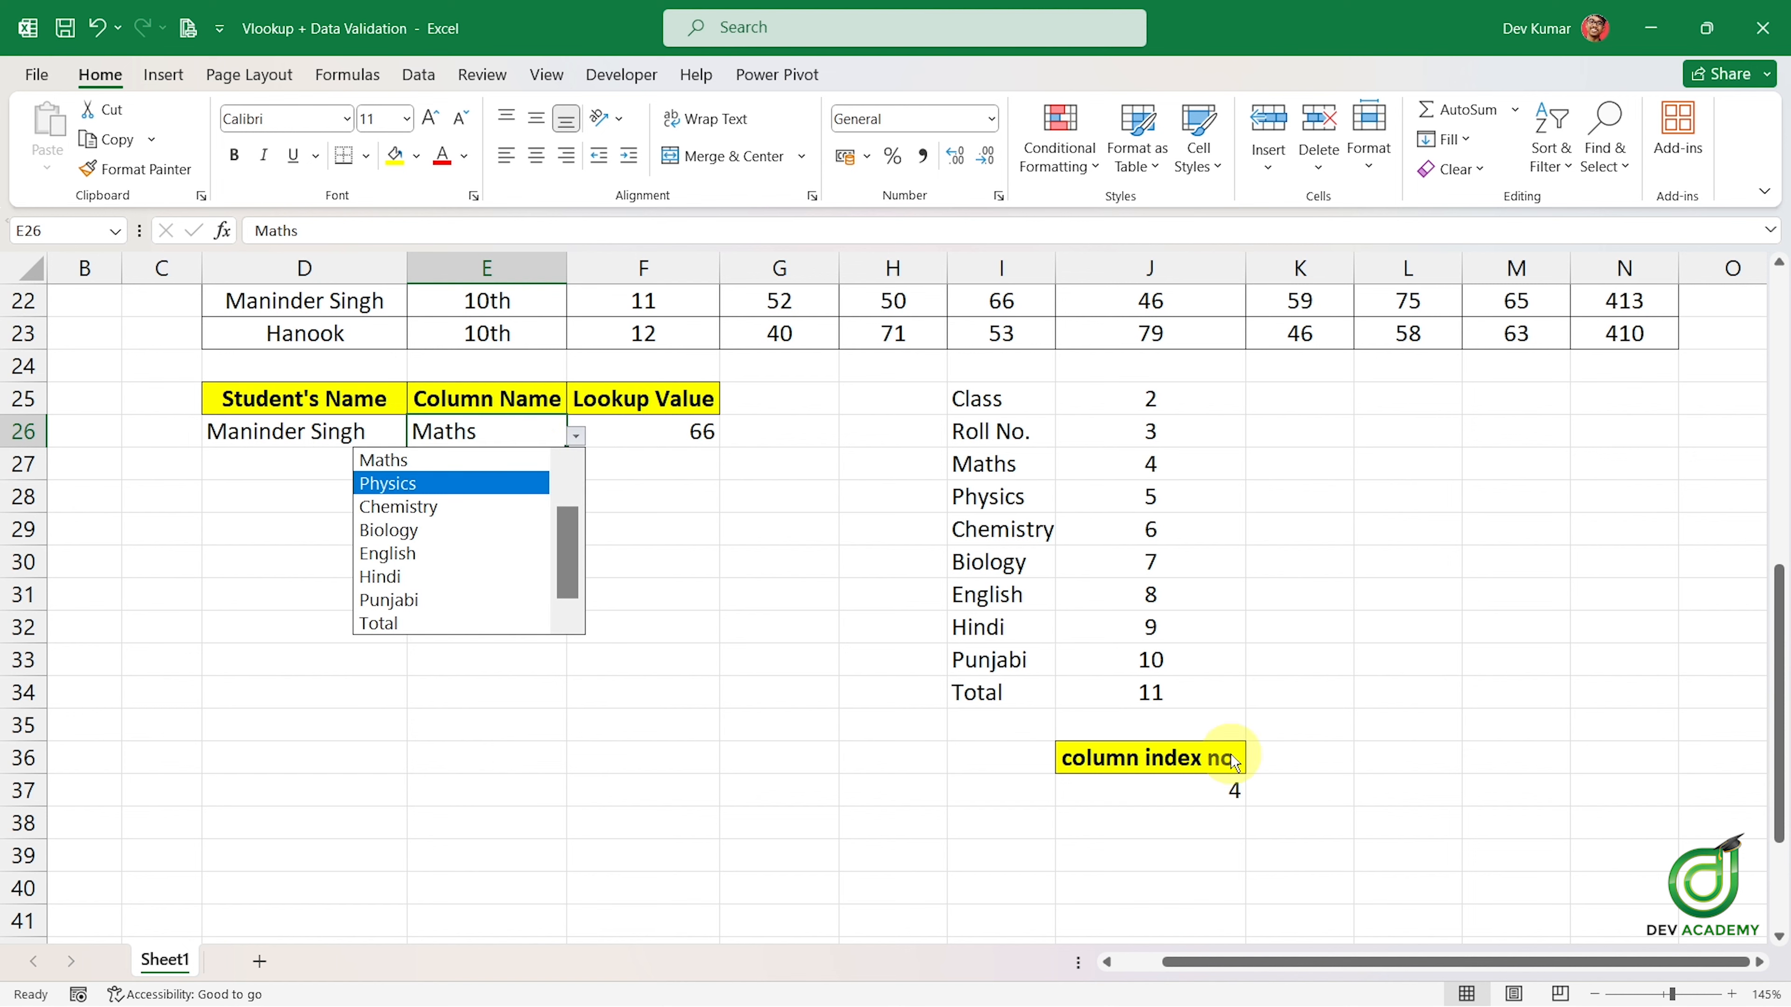
scroll(980, 568, up, 5)
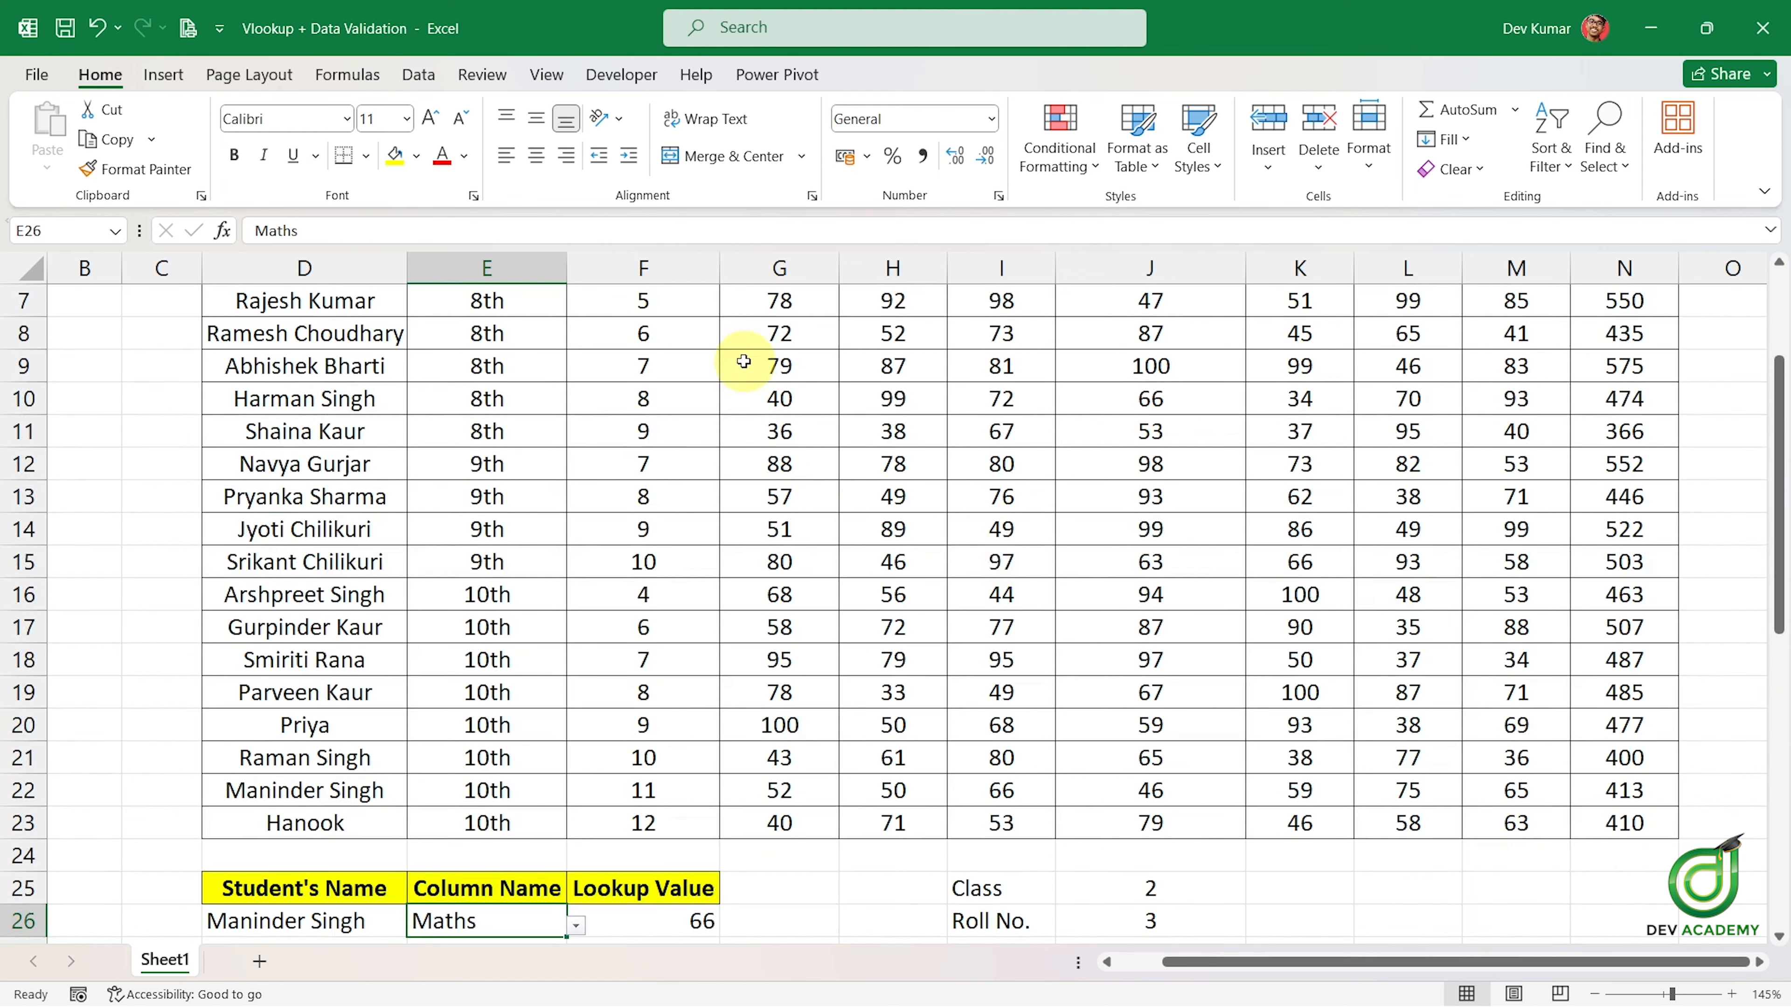
scroll(739, 402, up, 2)
scroll(798, 482, down, 6)
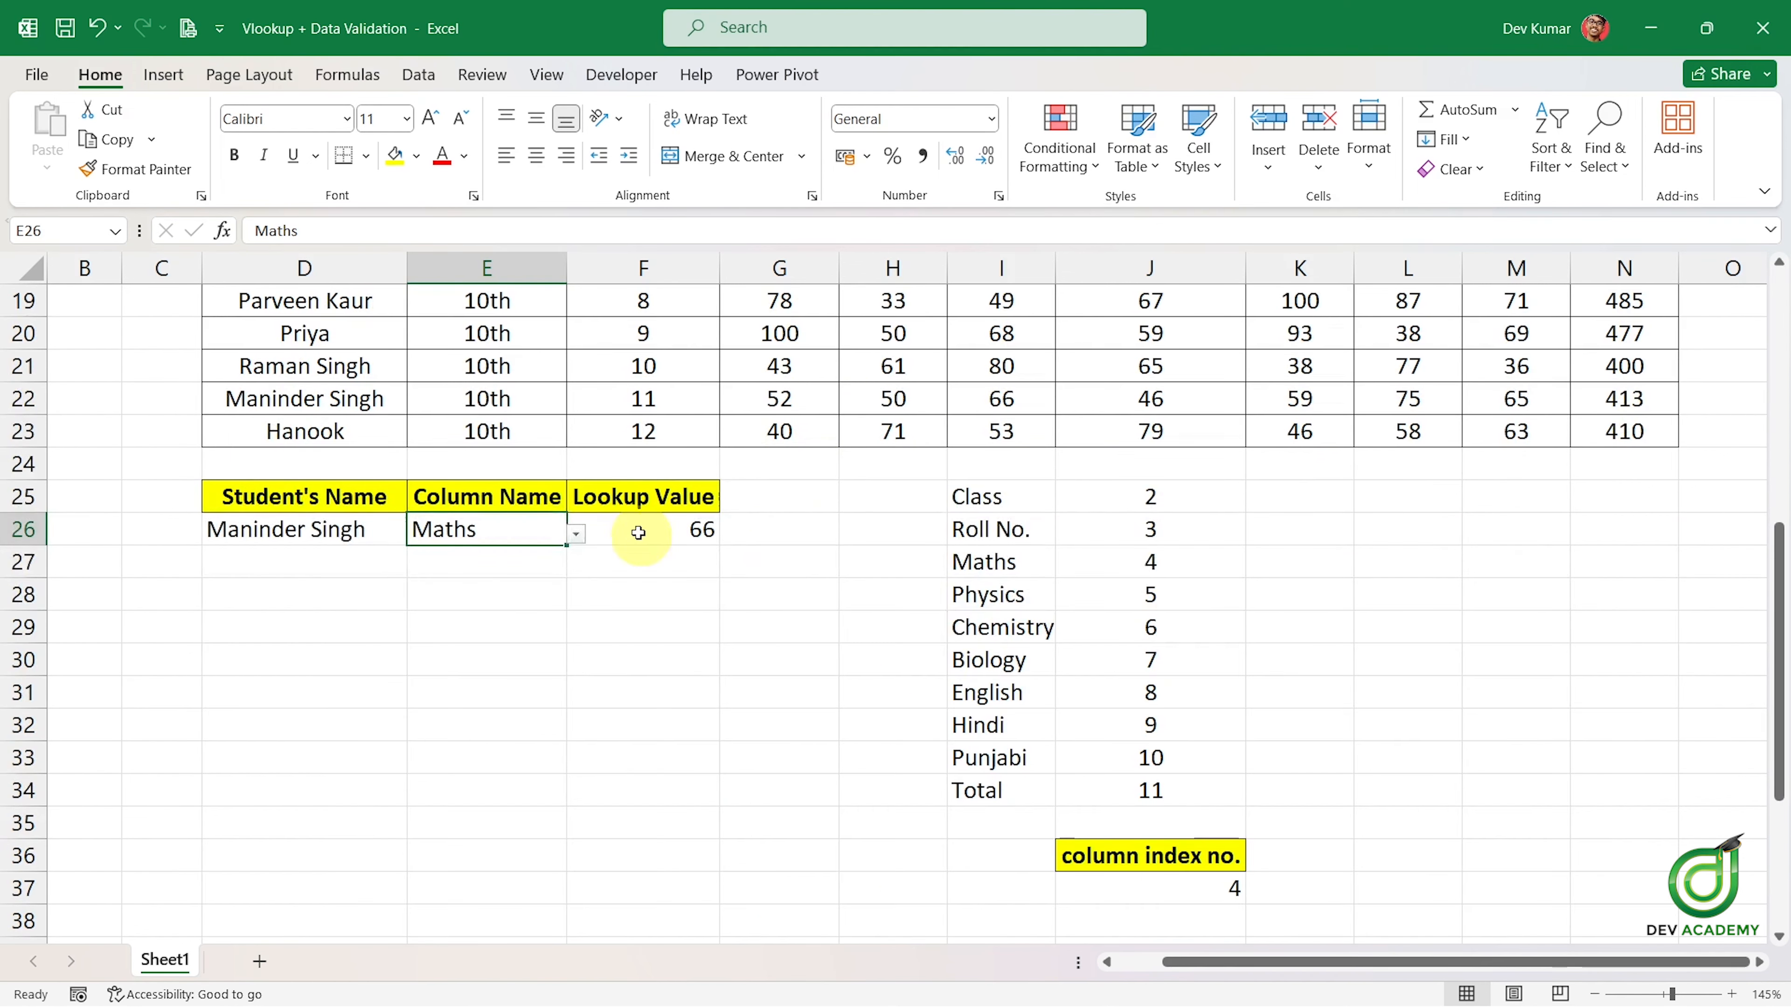
Choose Class as the column name in E26 and check its index number against the table's column order.
click(591, 535)
click(547, 526)
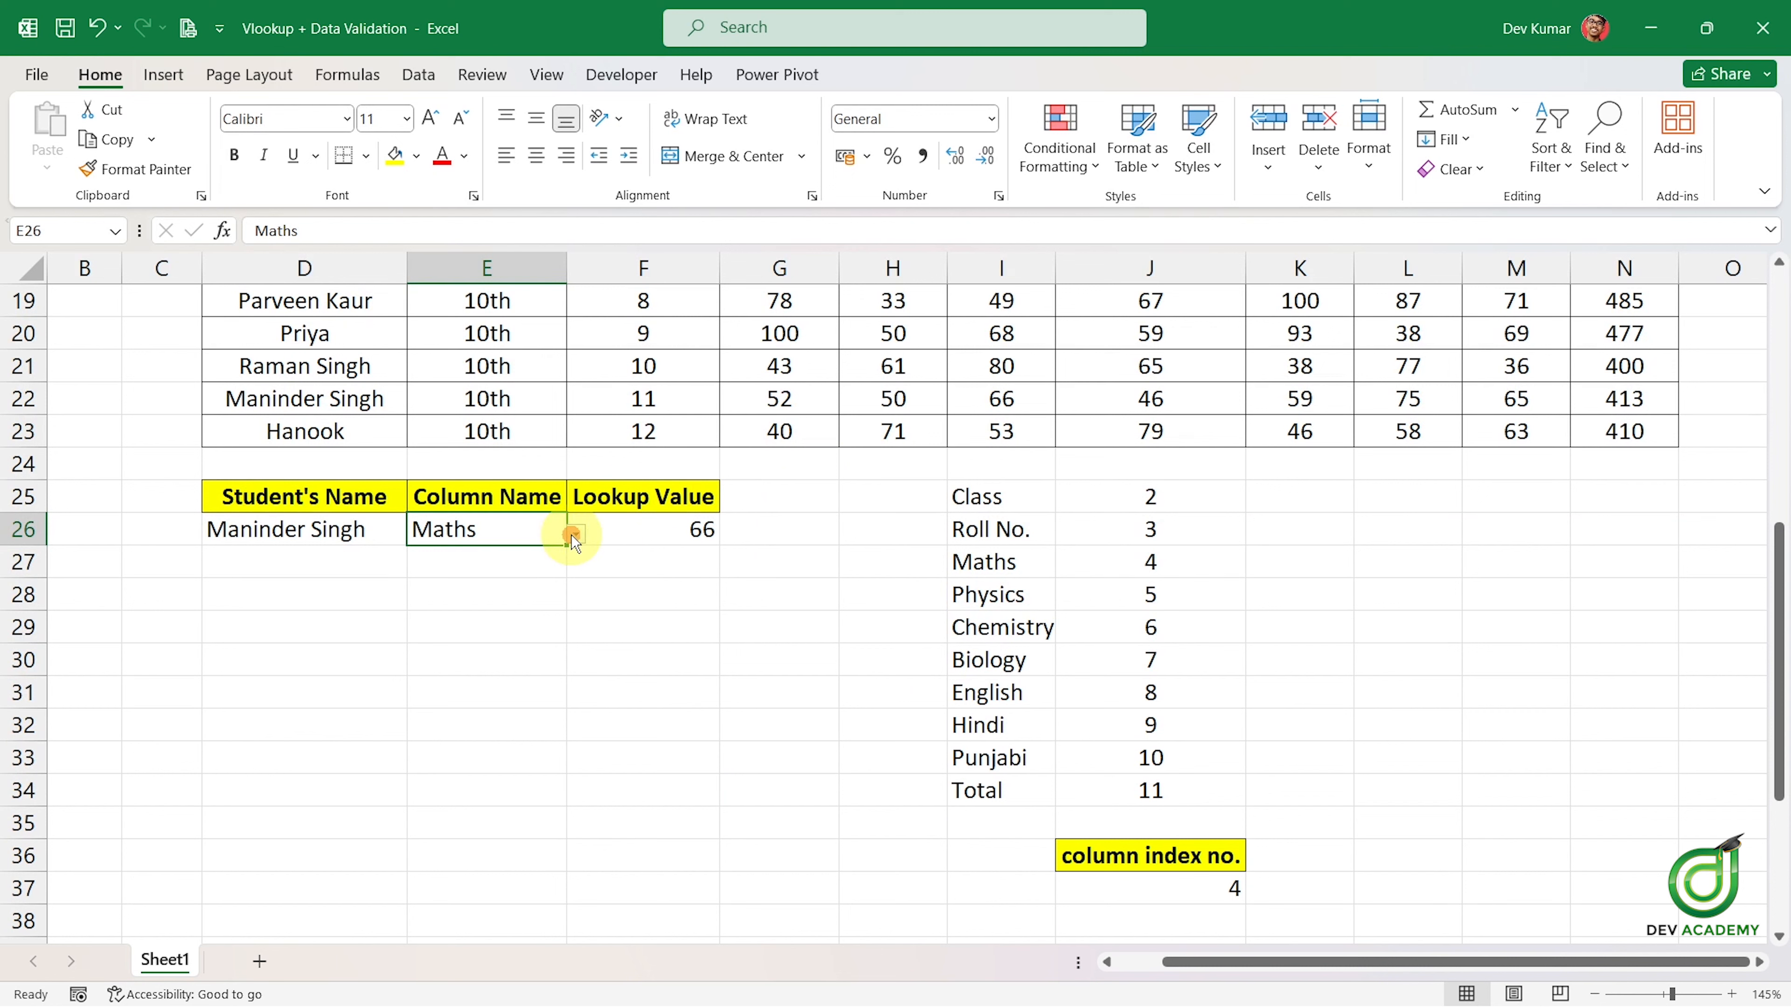
click(576, 534)
drag(568, 650, 563, 557)
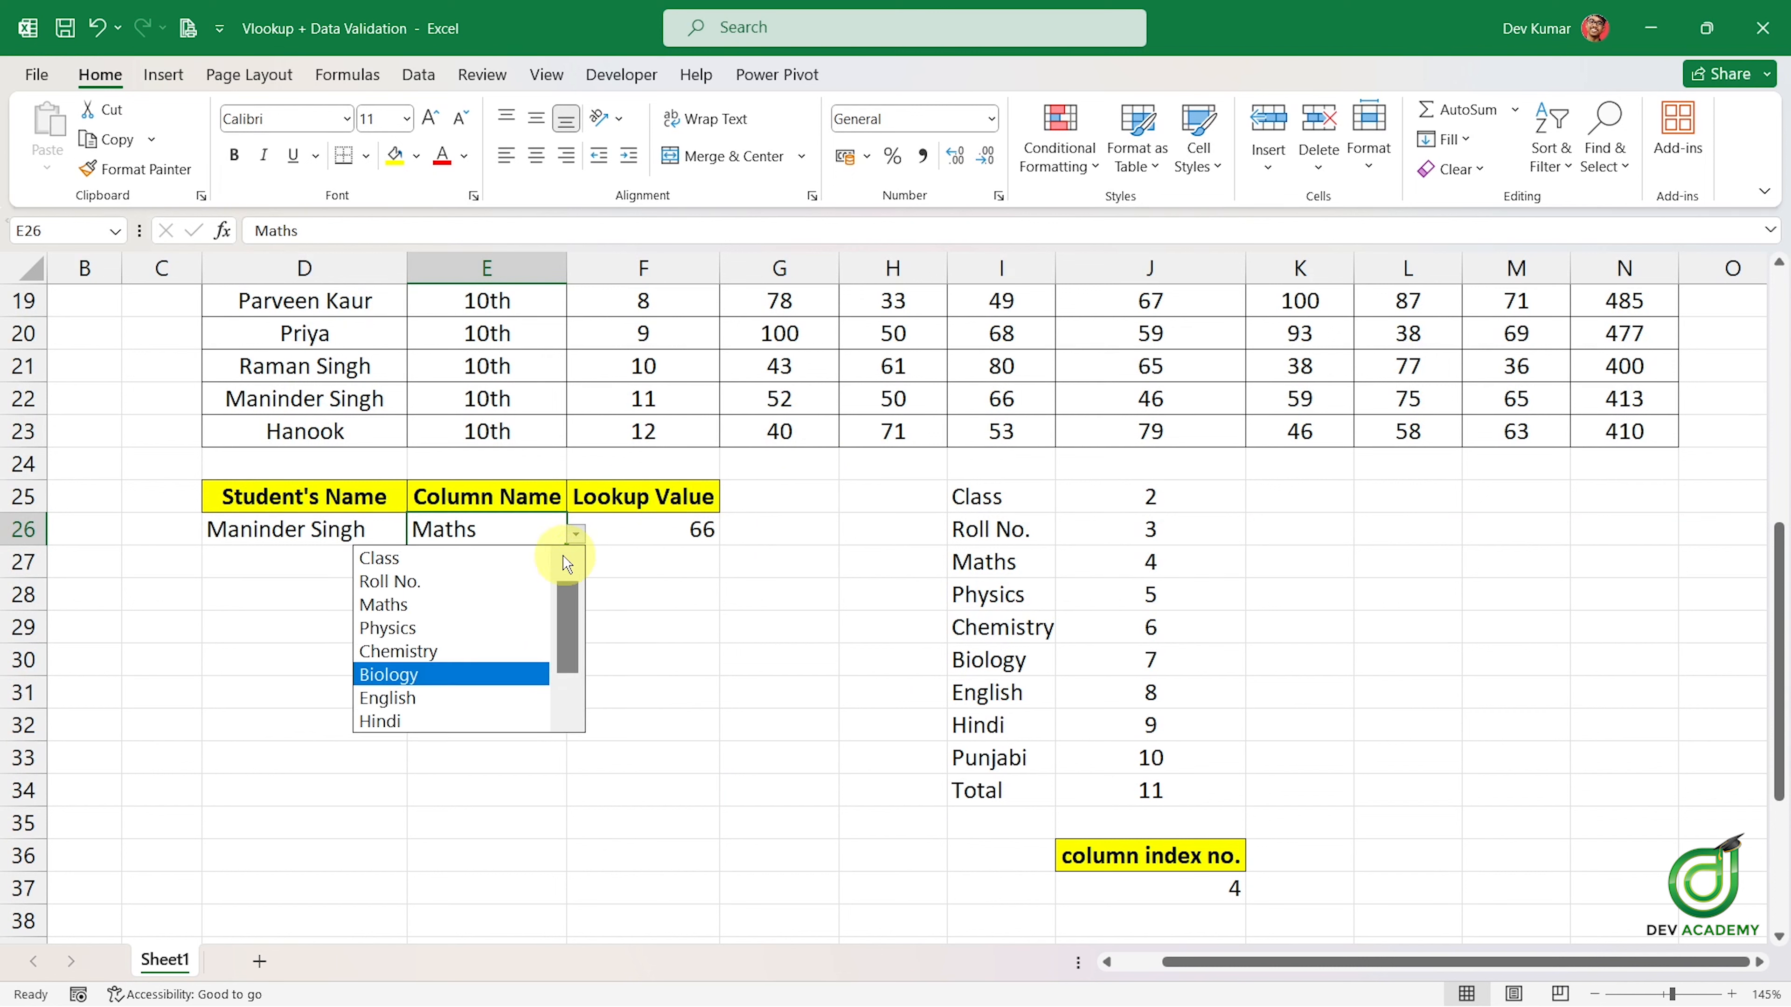
click(512, 558)
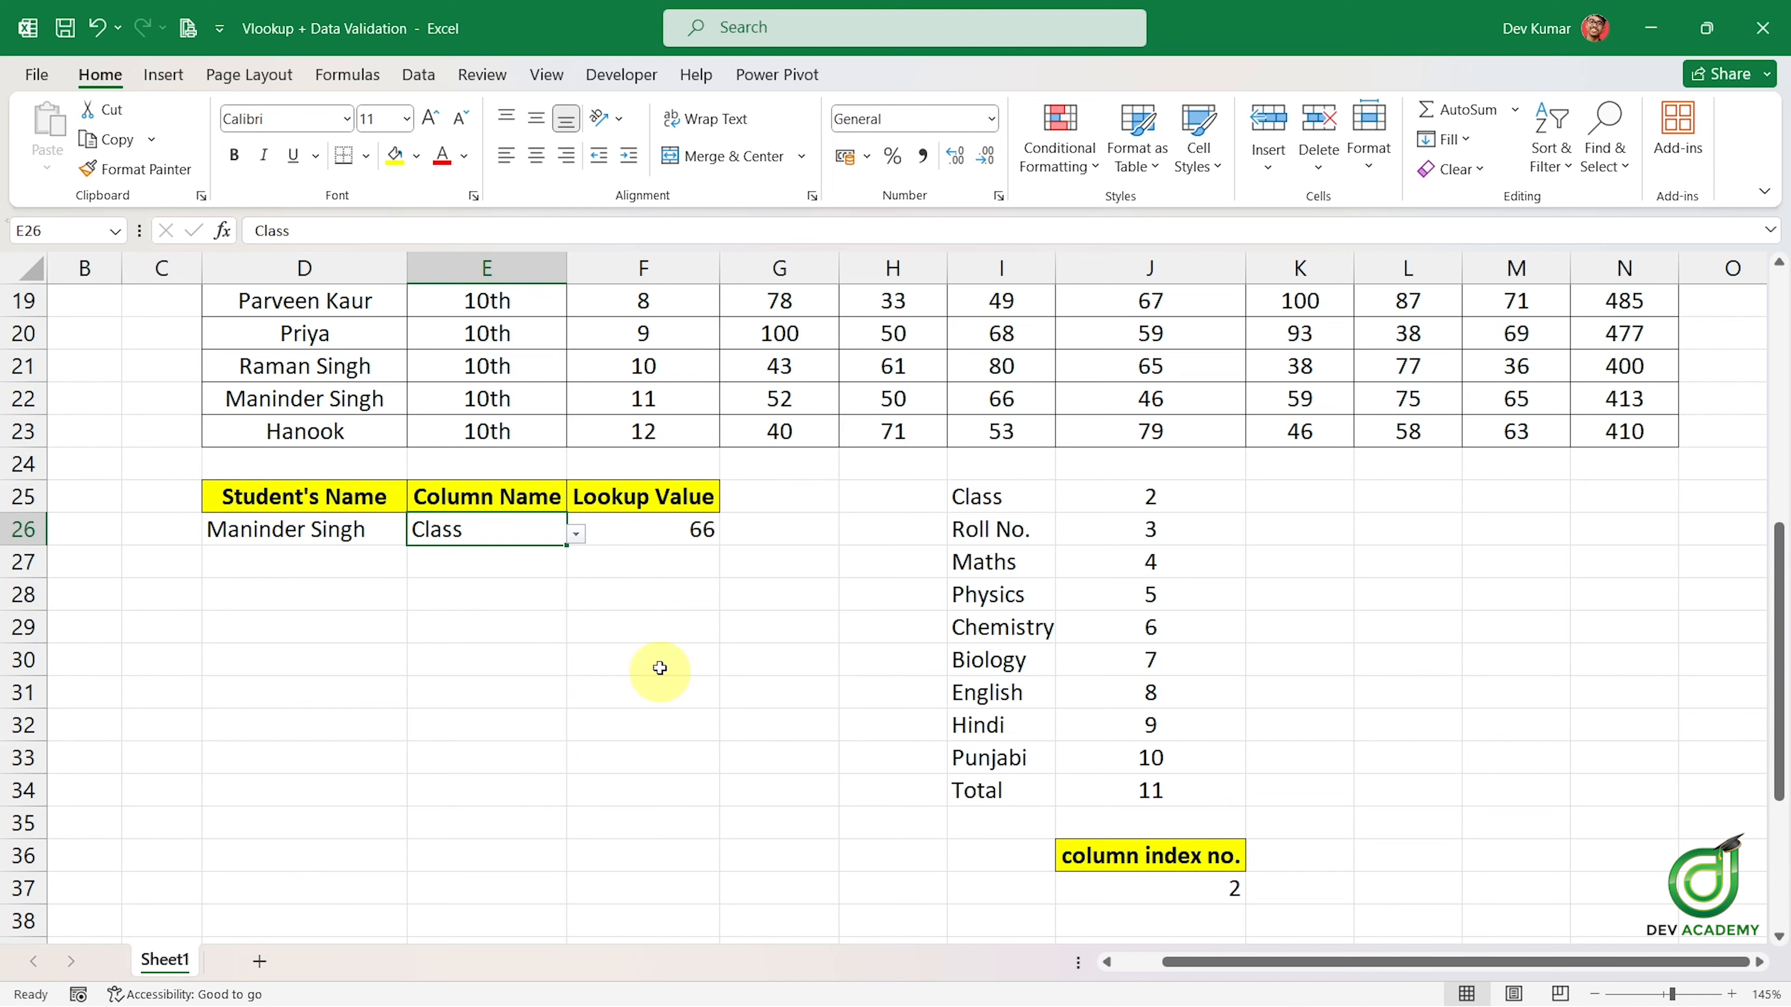
scroll(705, 621, up, 6)
scroll(971, 580, down, 4)
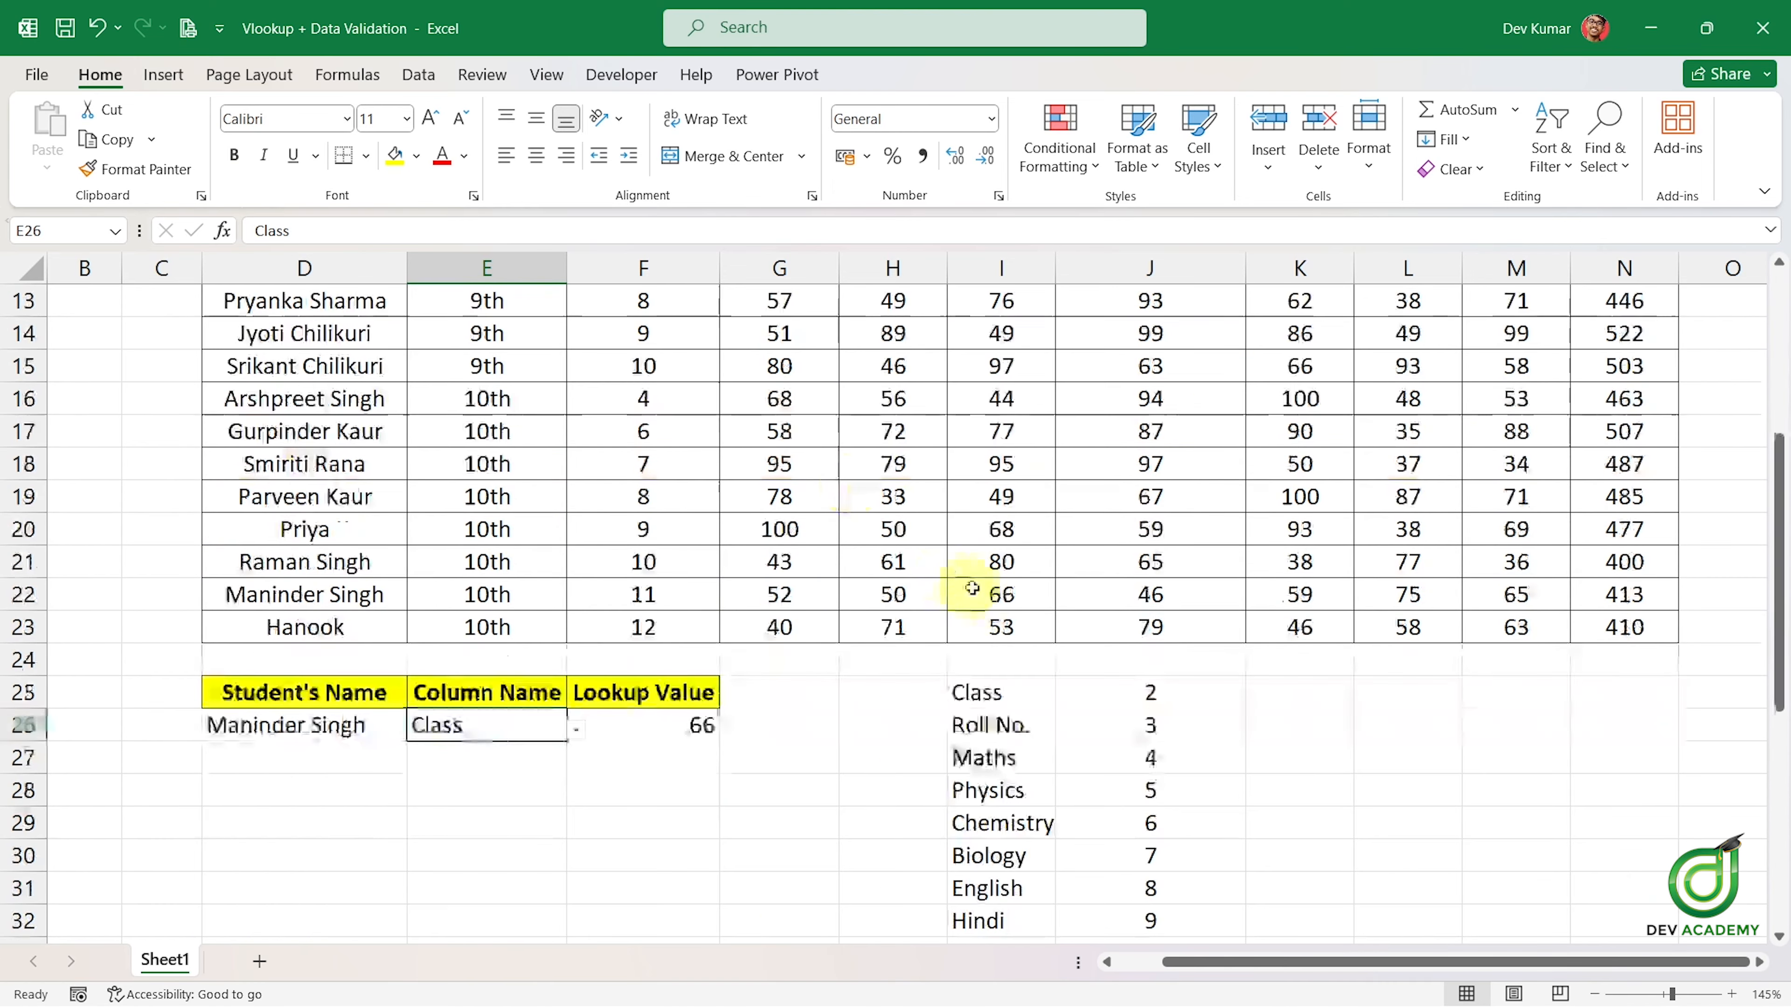
scroll(1139, 911, down, 2)
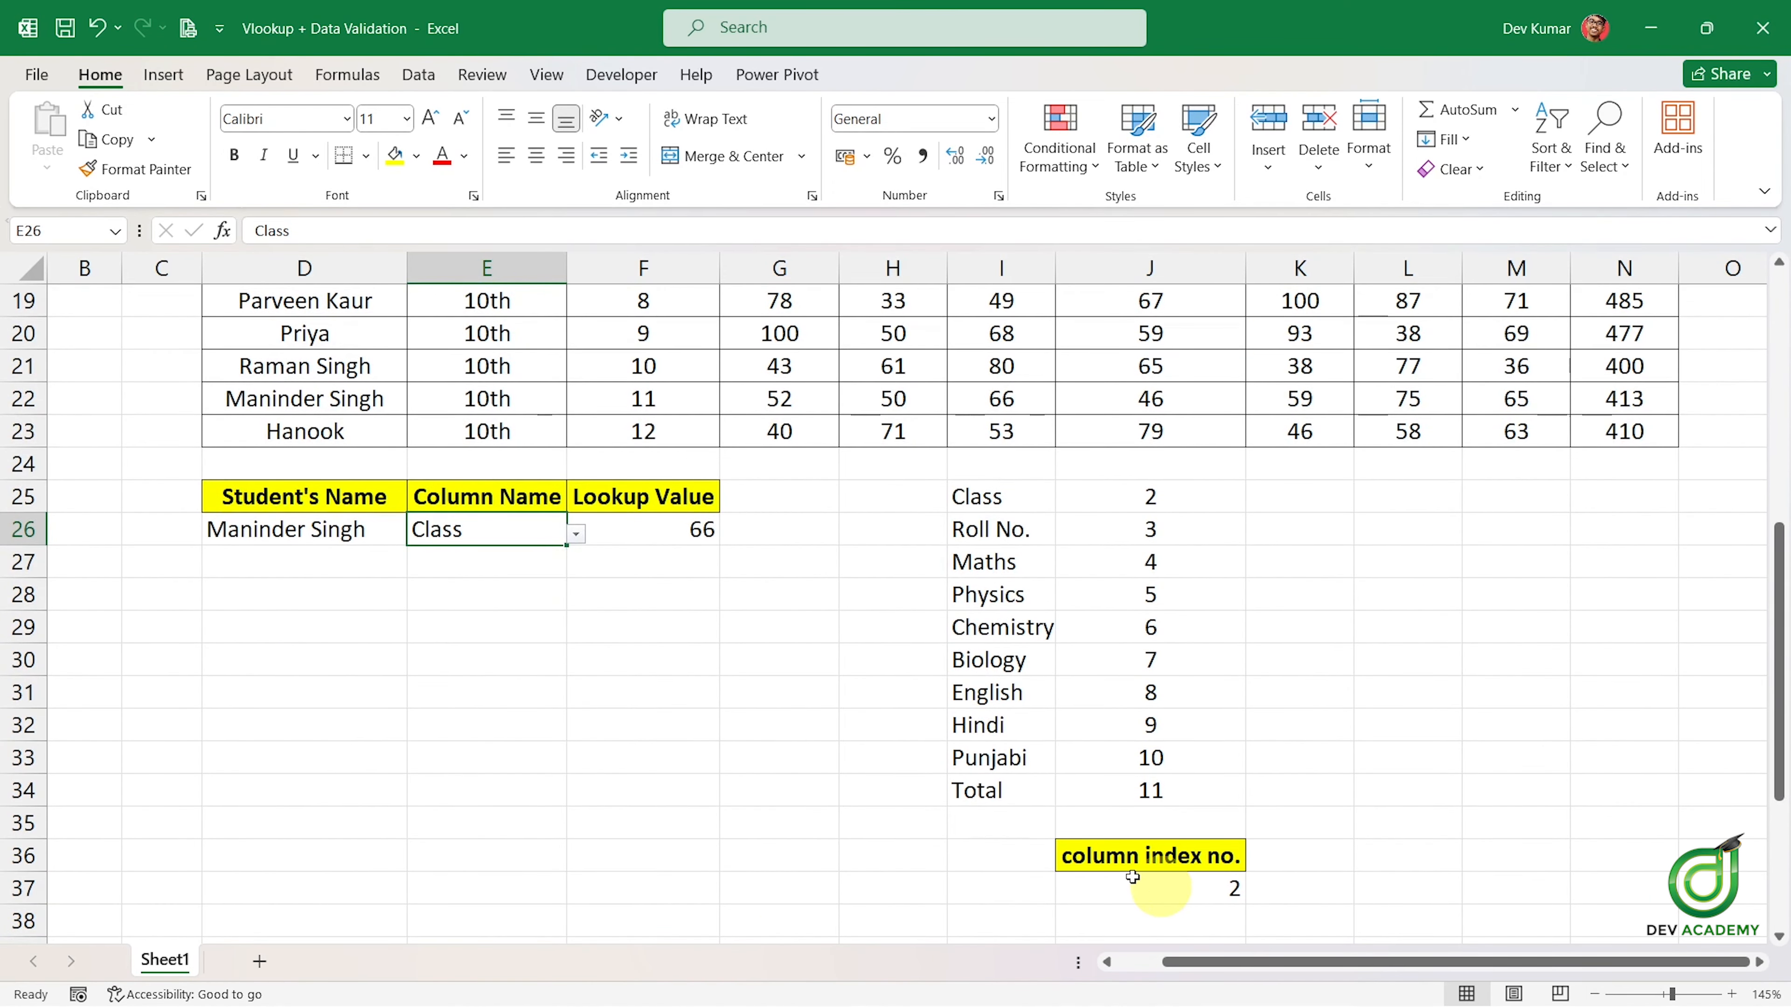
Choose Total as the column name in E26 and check the index number returned by the formula in J37.
click(580, 534)
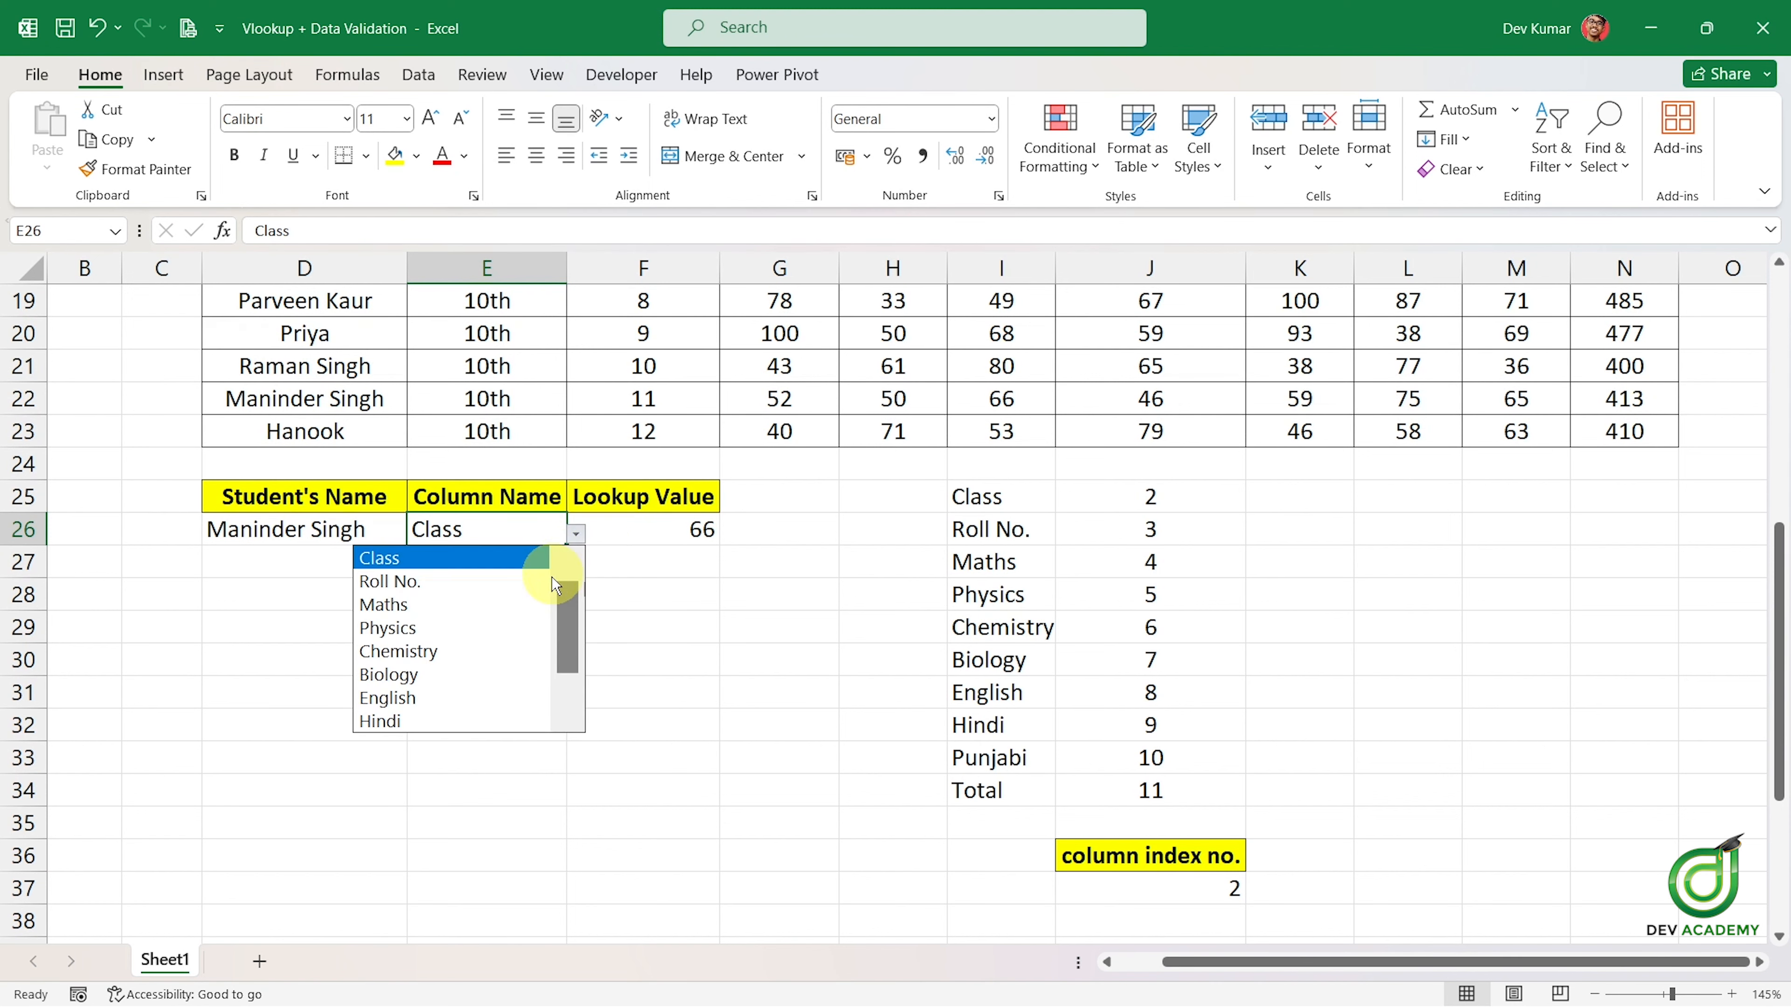
scroll(575, 639, down, 1)
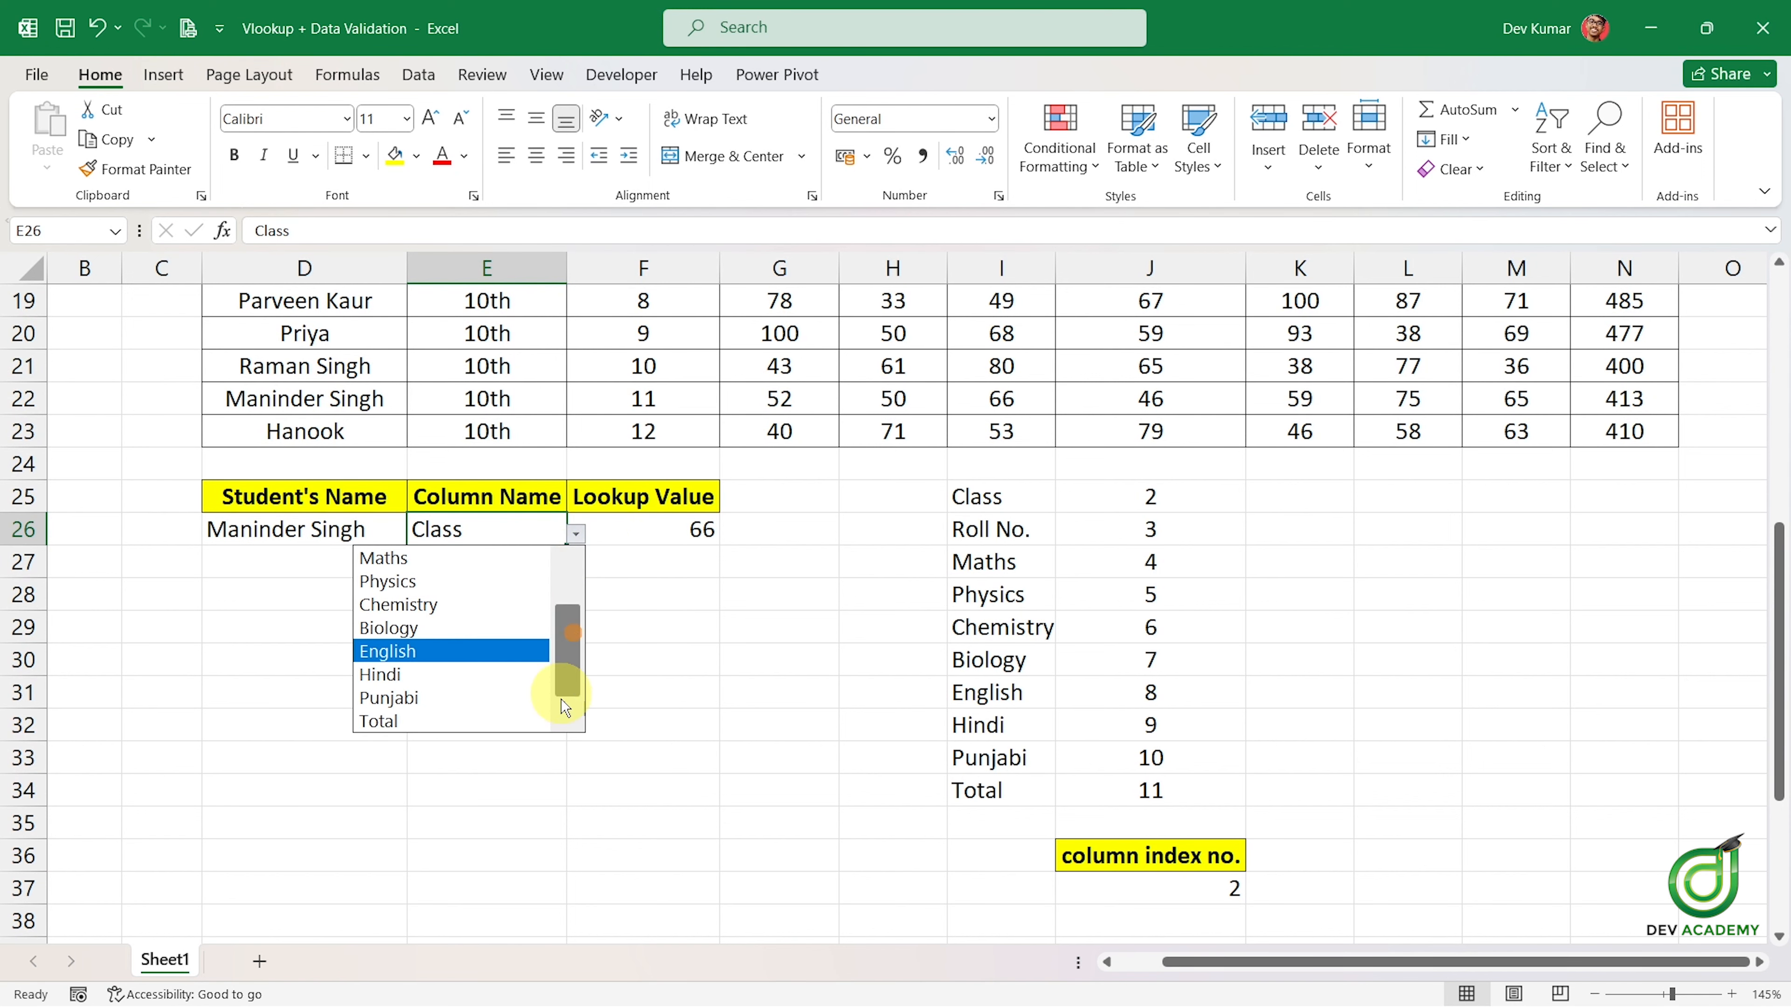
click(494, 721)
scroll(1171, 759, down, 2)
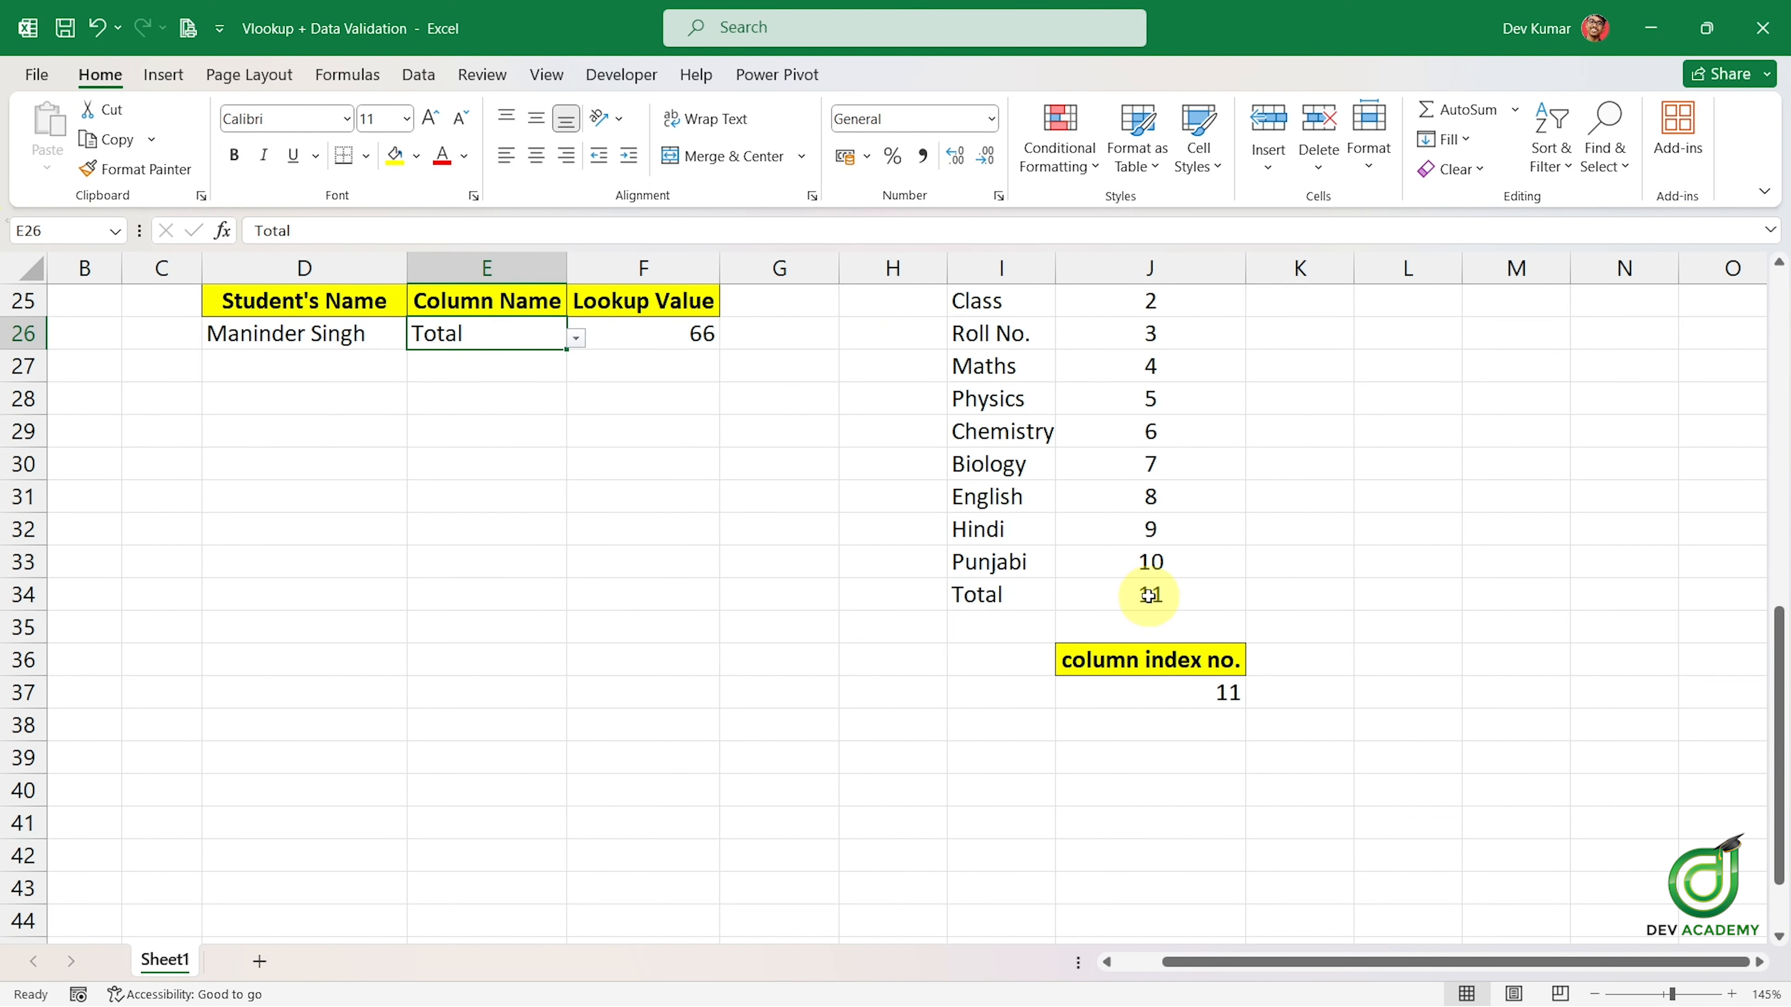
click(1192, 692)
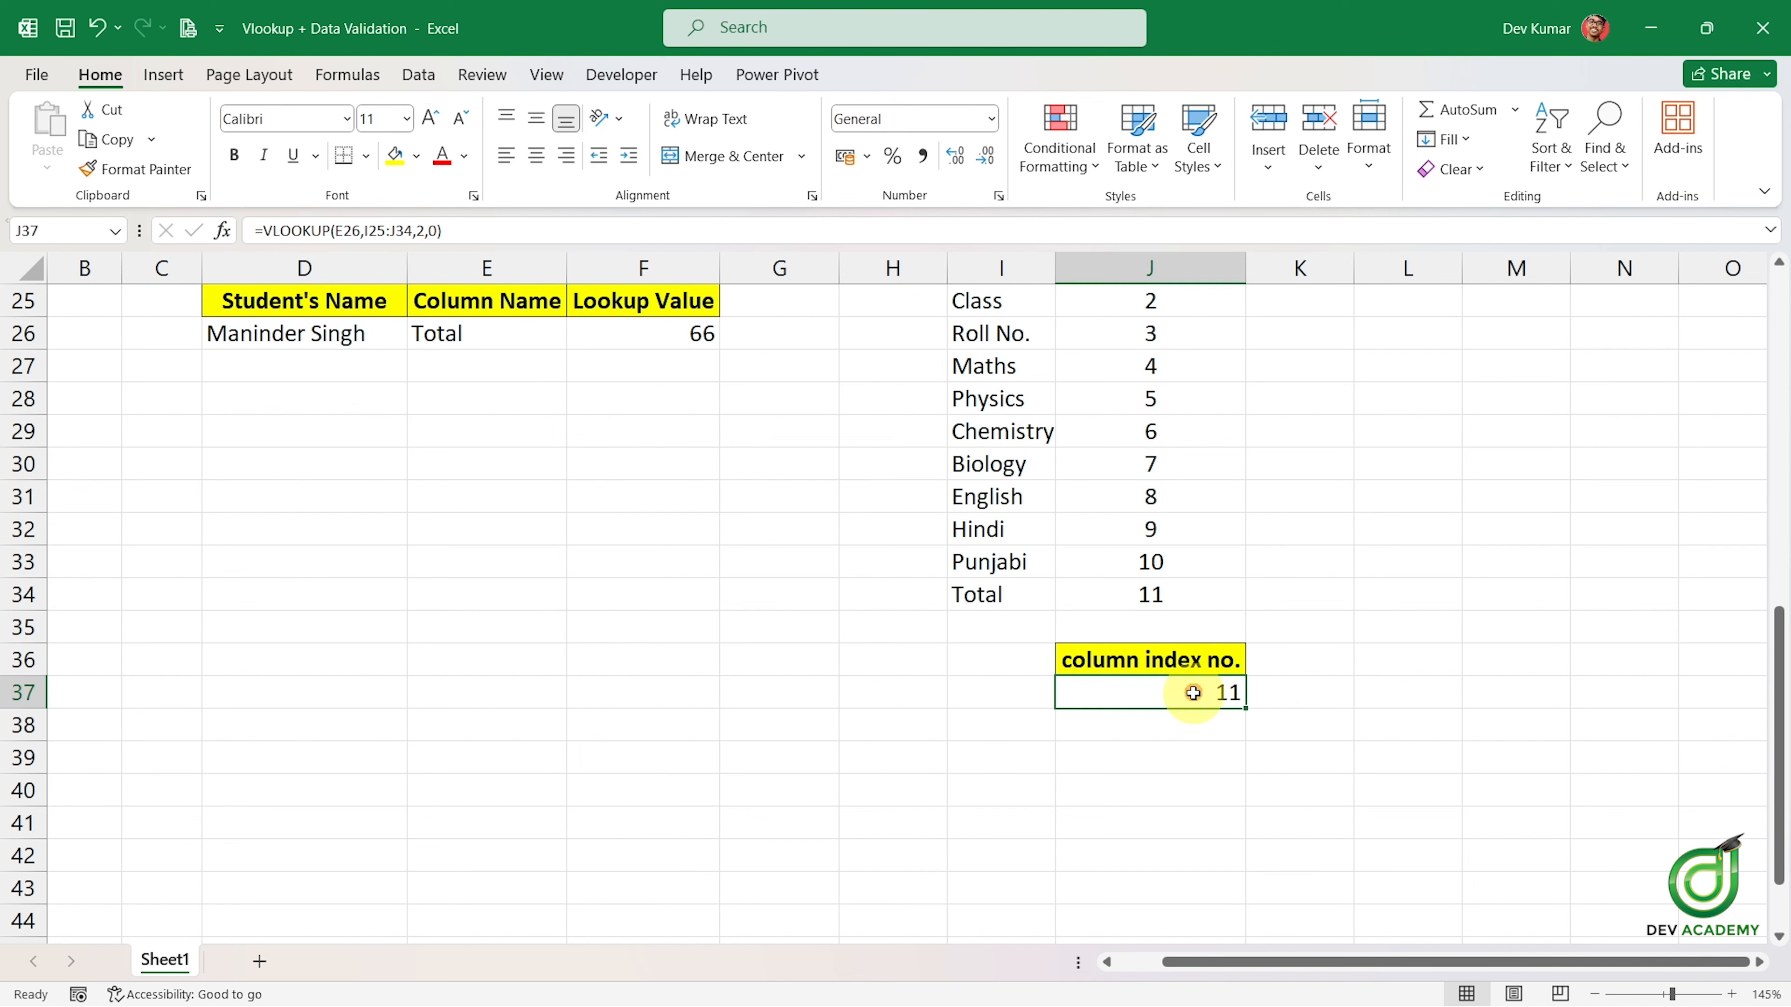
Set the column name in E26 back to Maths.
scroll(1156, 653, up, 1)
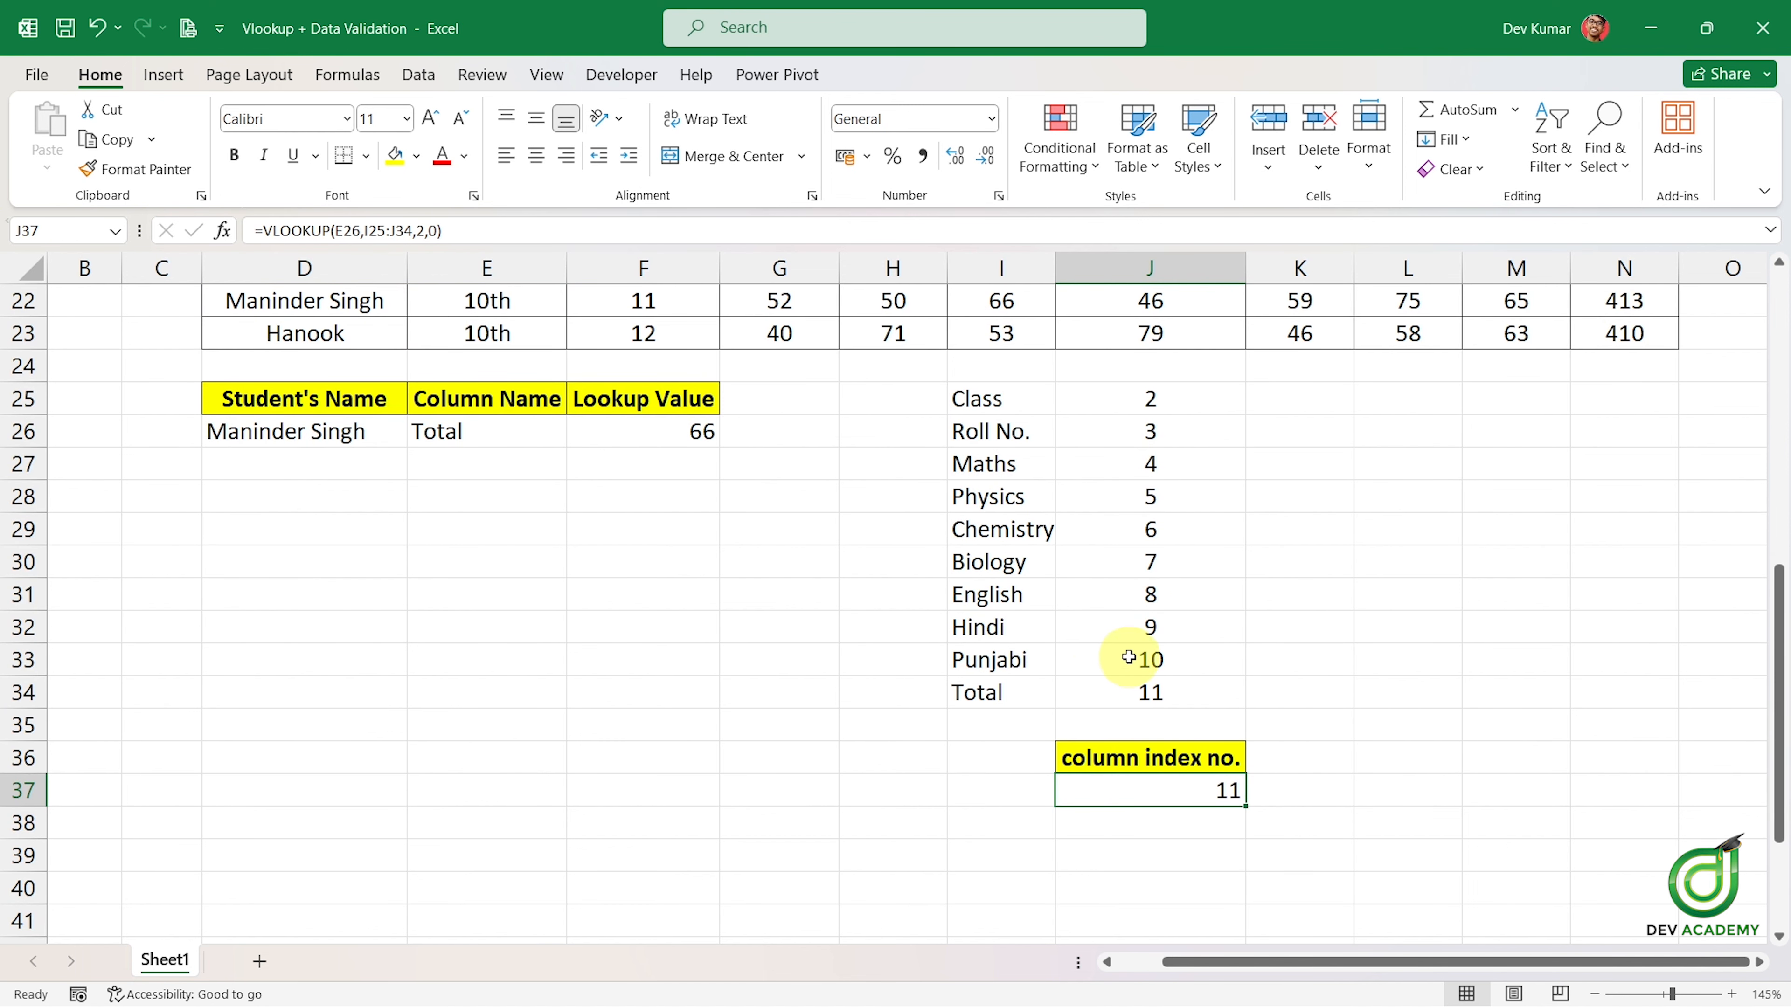
click(542, 441)
click(586, 438)
click(563, 437)
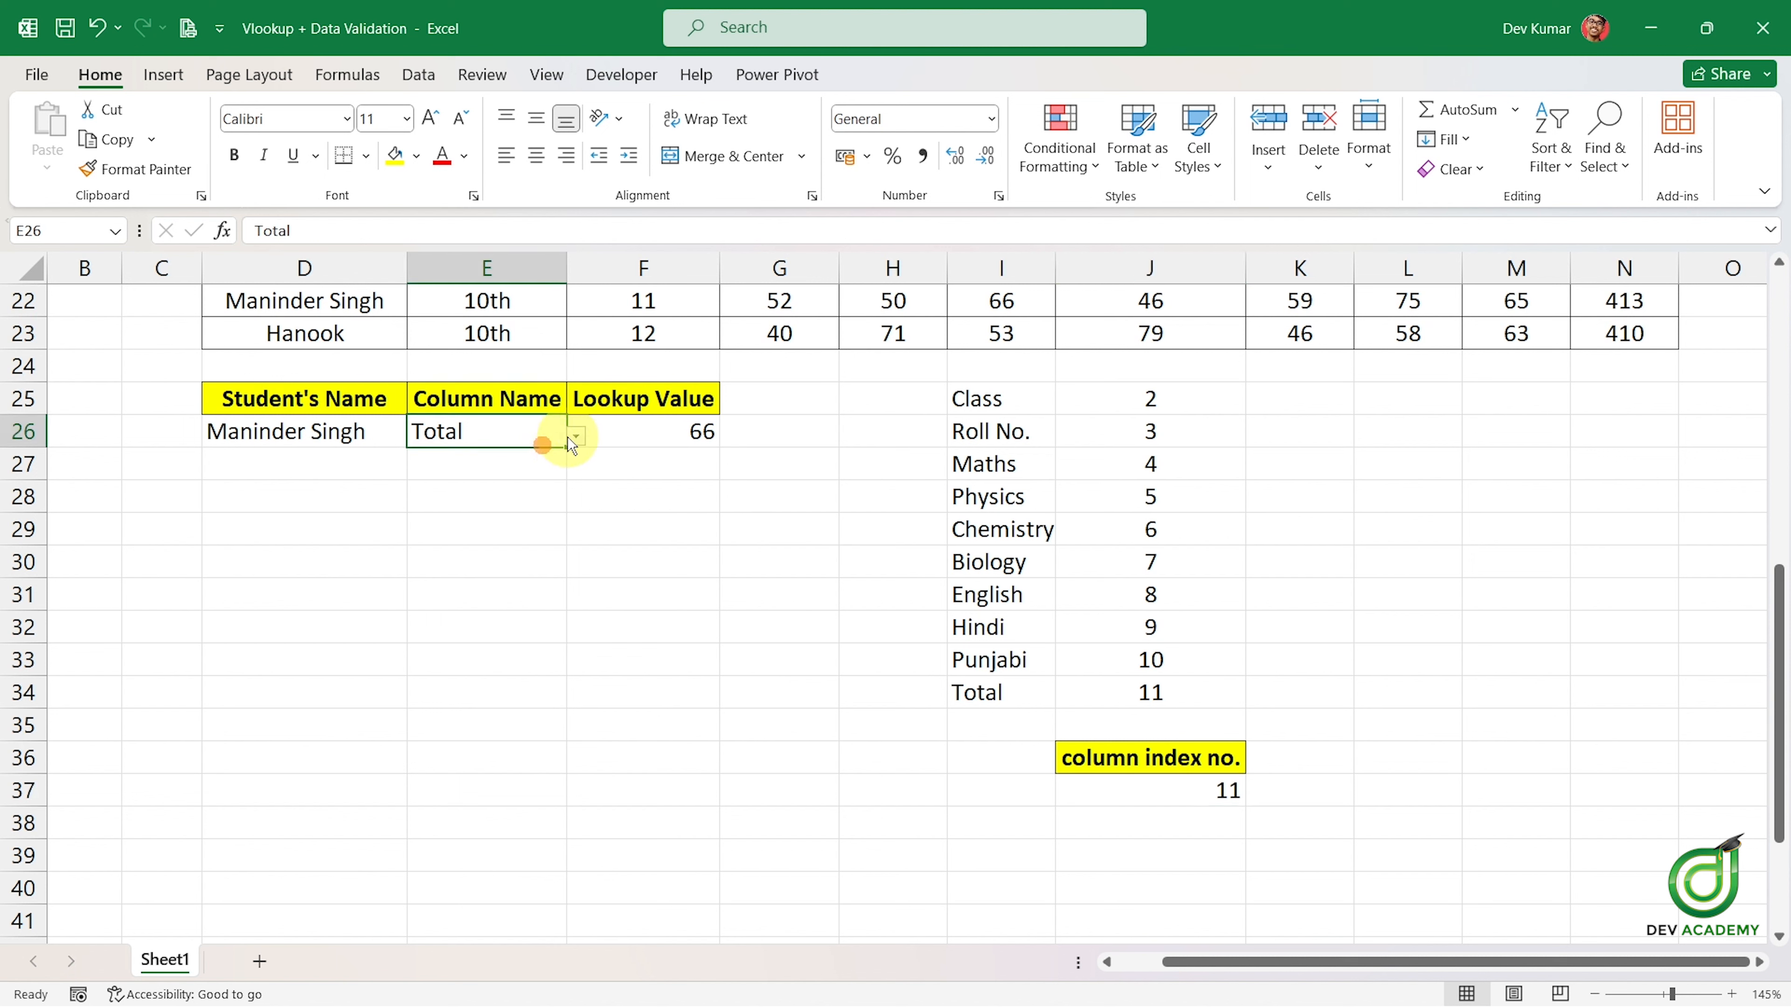
click(576, 437)
click(442, 458)
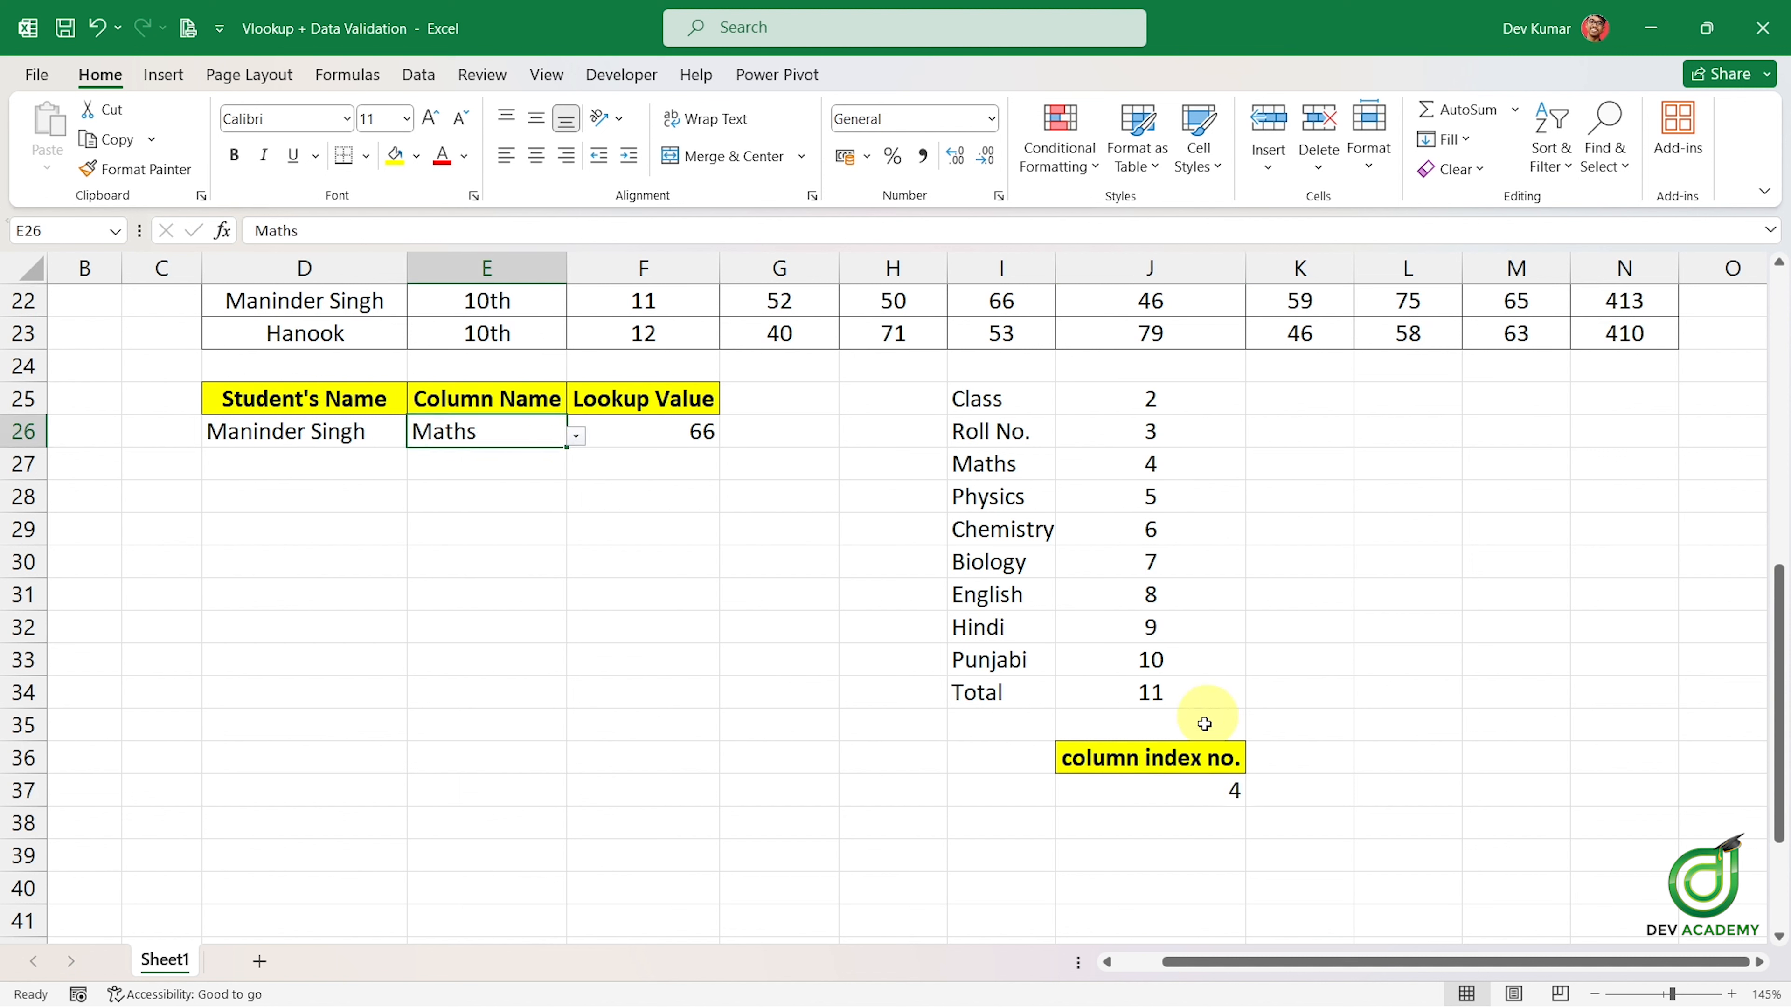
Review the lookup value, table array and column index arguments of the VLOOKUP formula in J37.
double_click(1210, 792)
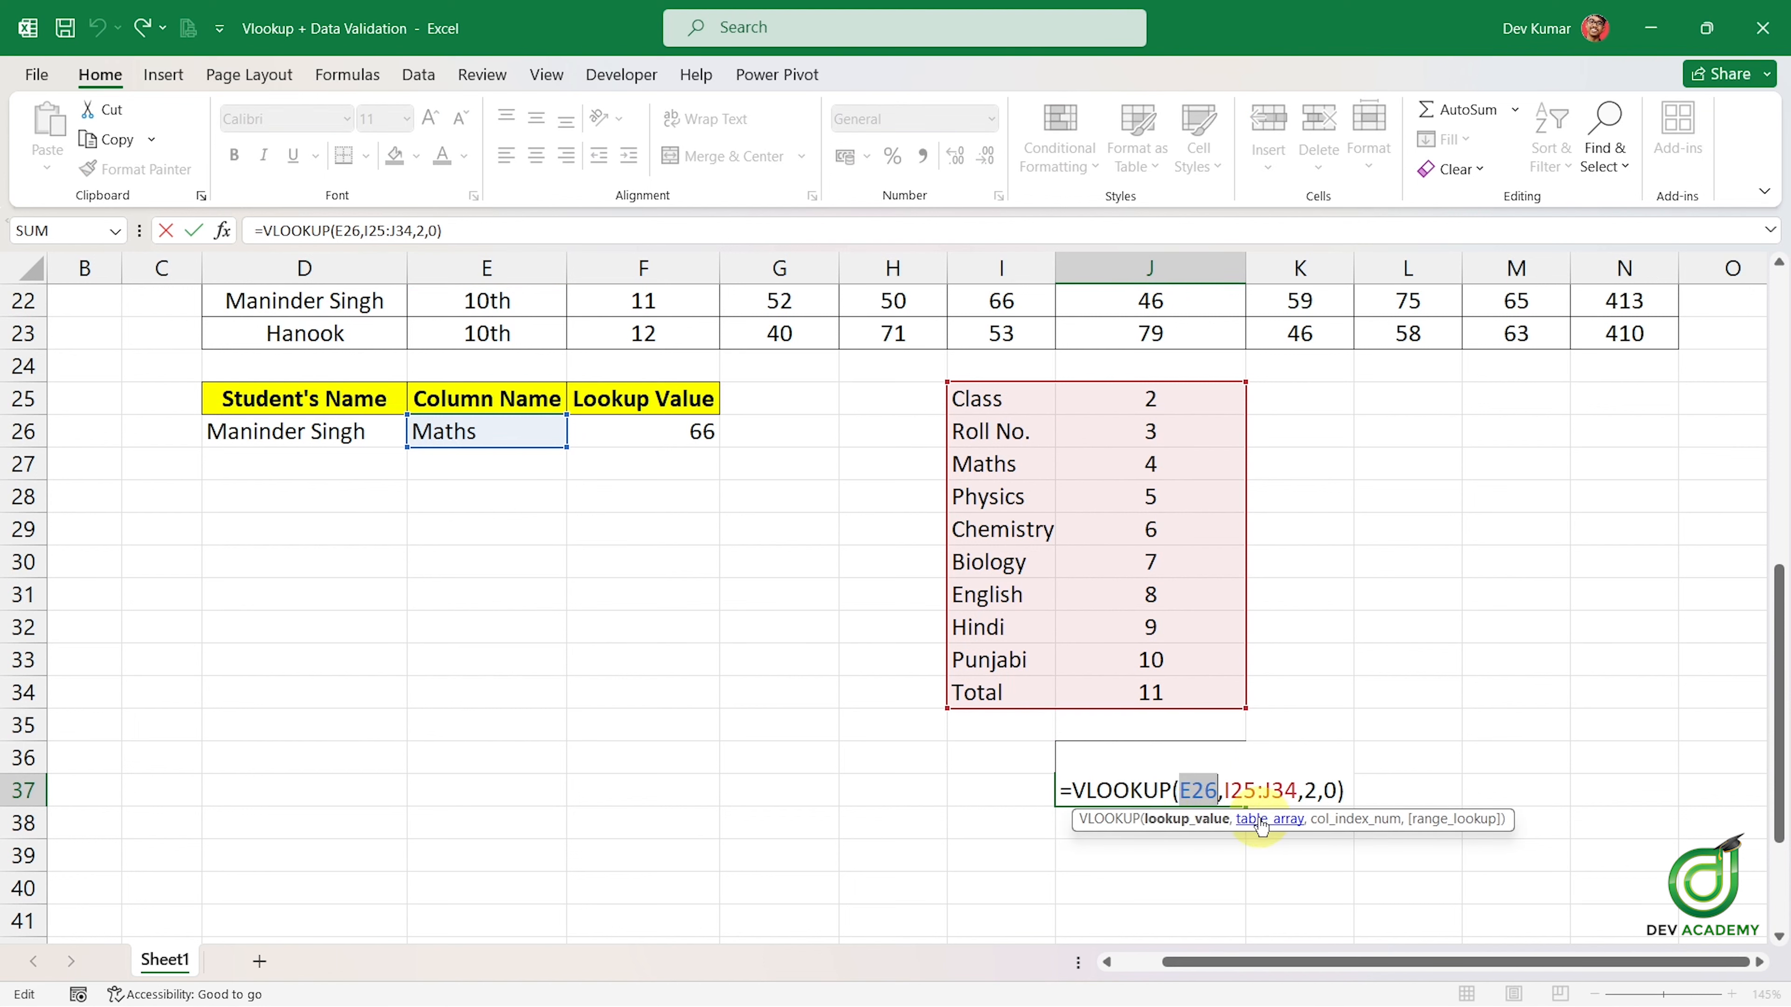
click(1287, 833)
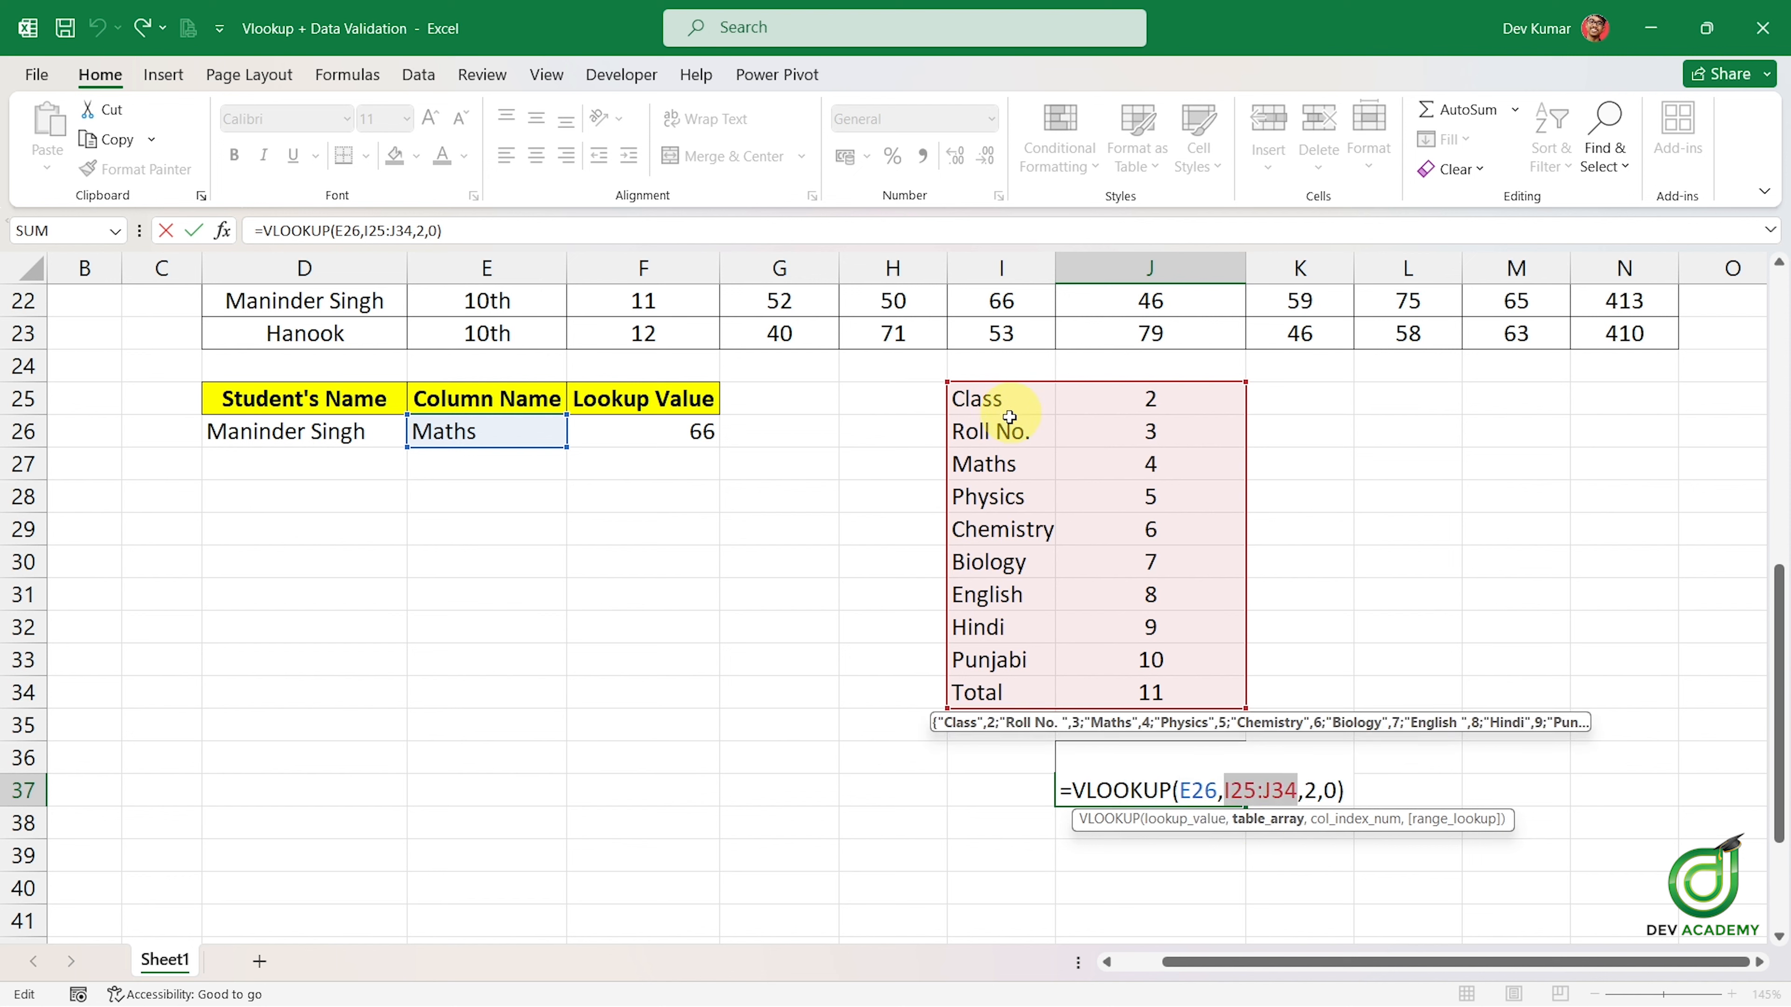
click(1319, 791)
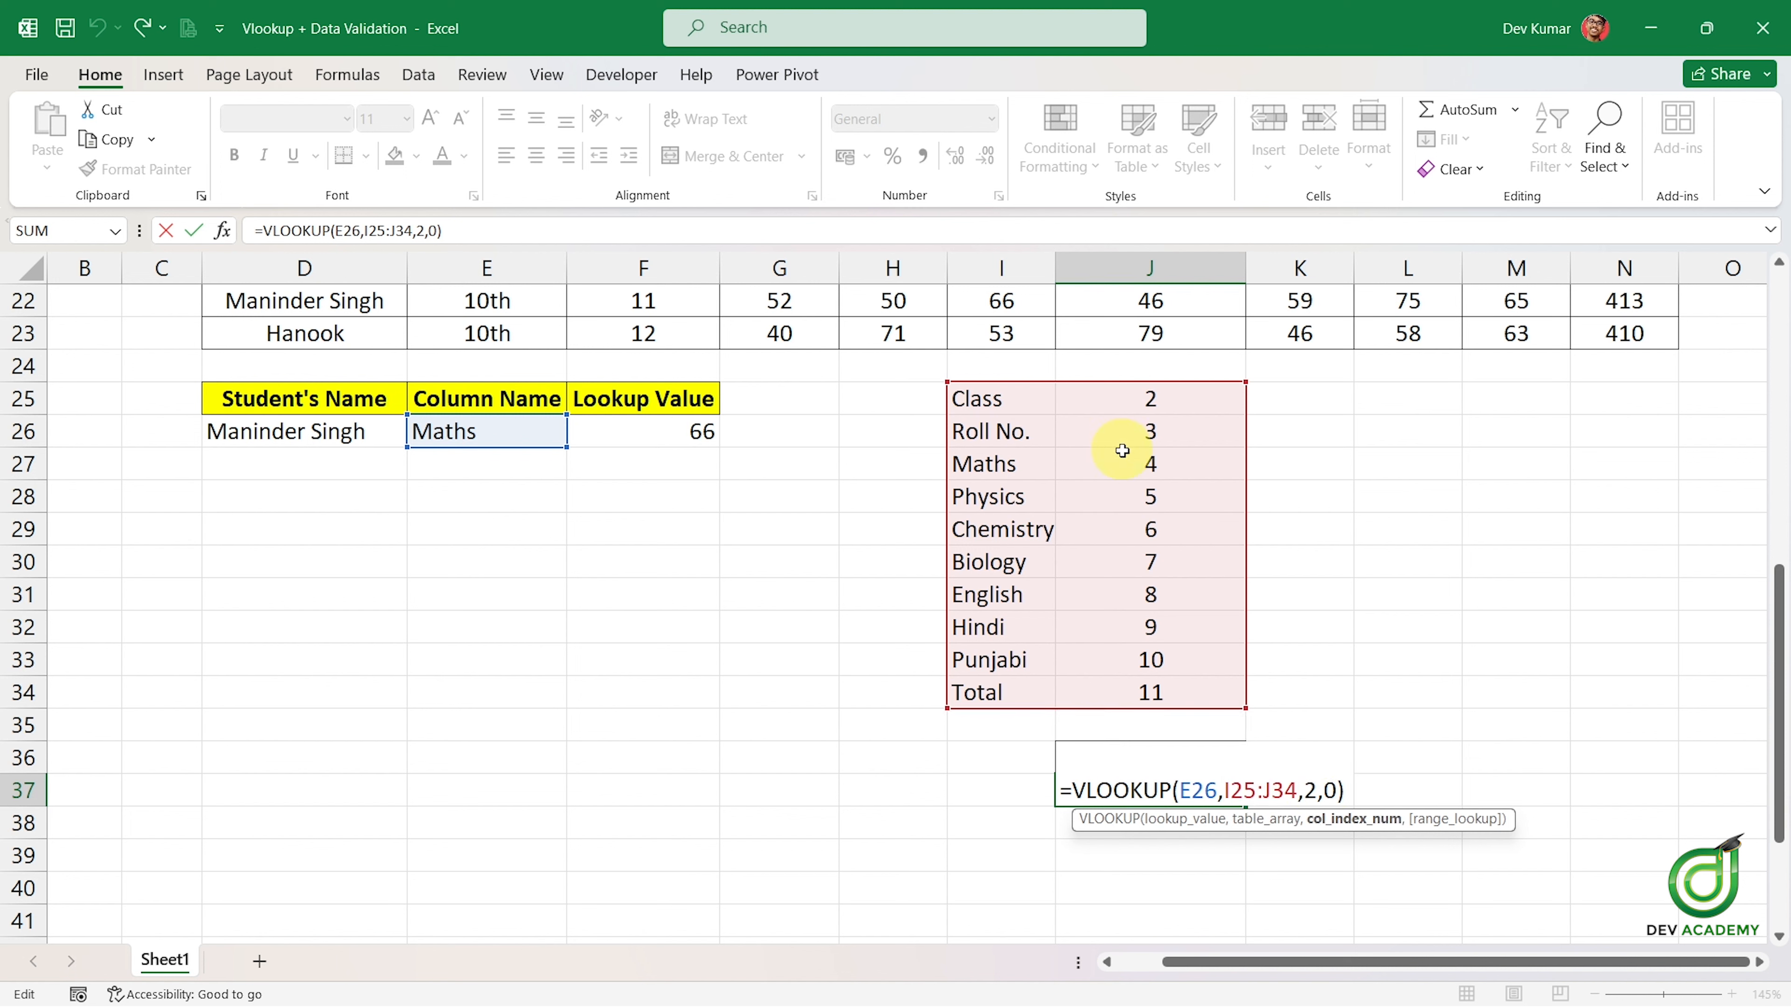
key(Return)
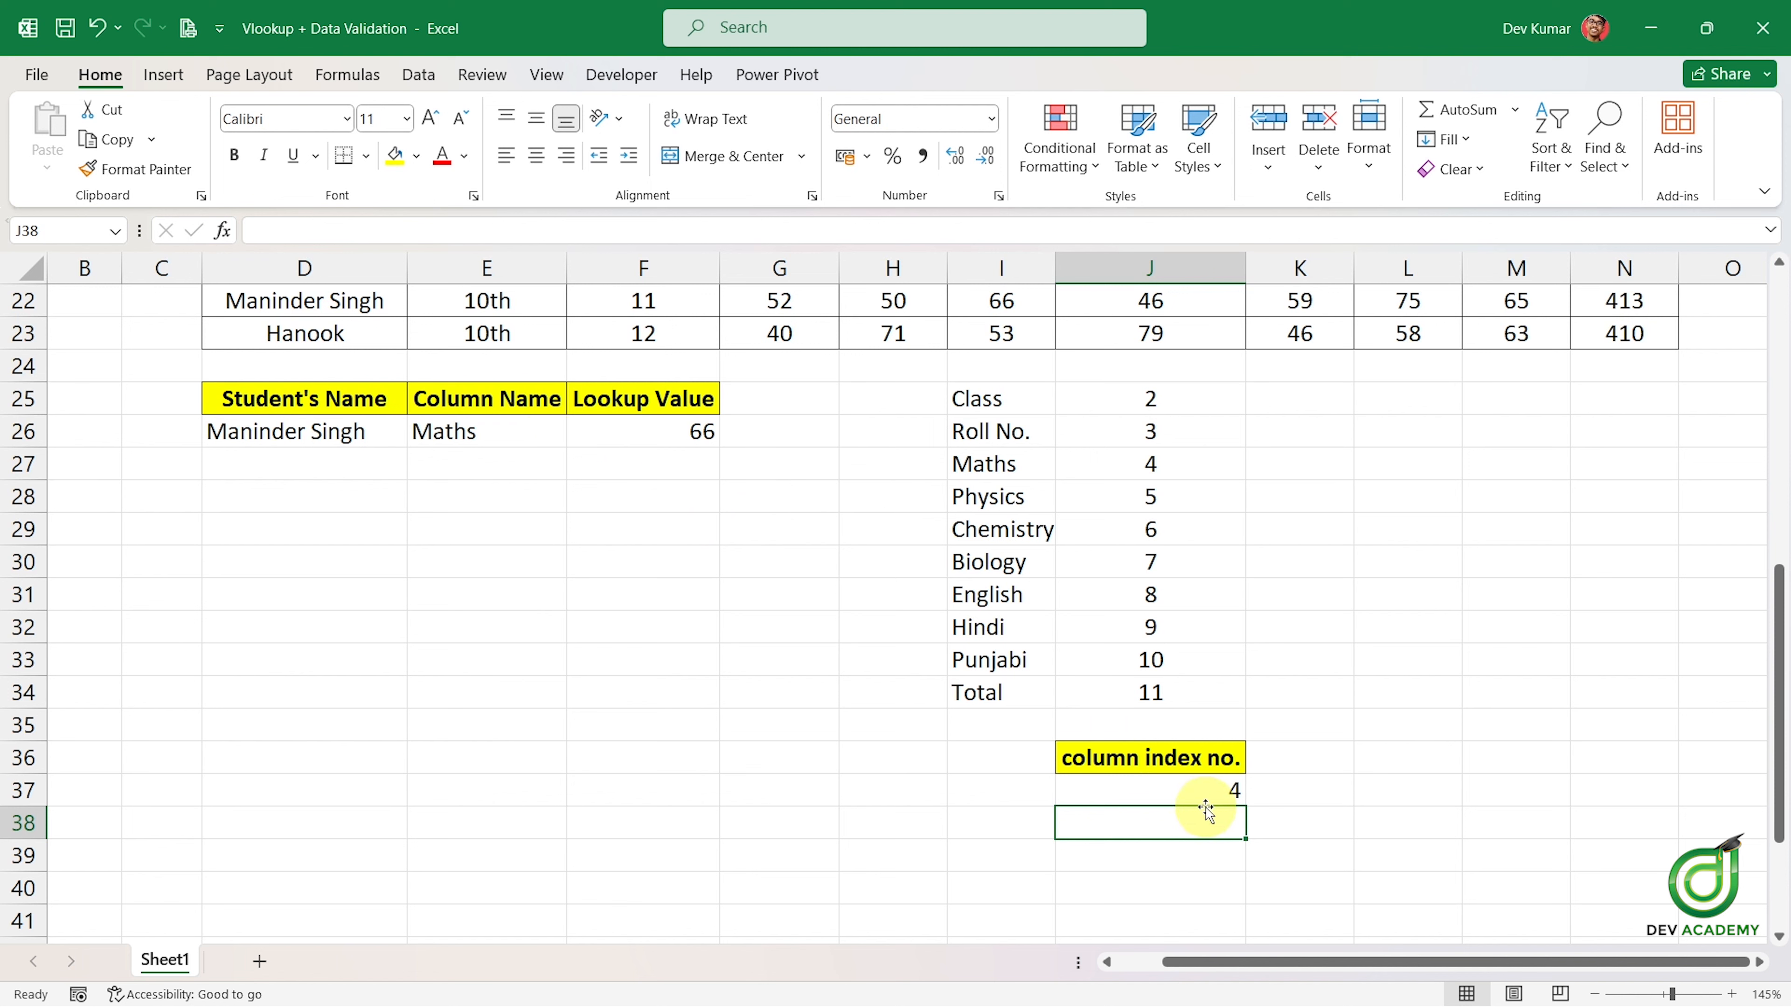
click(1219, 789)
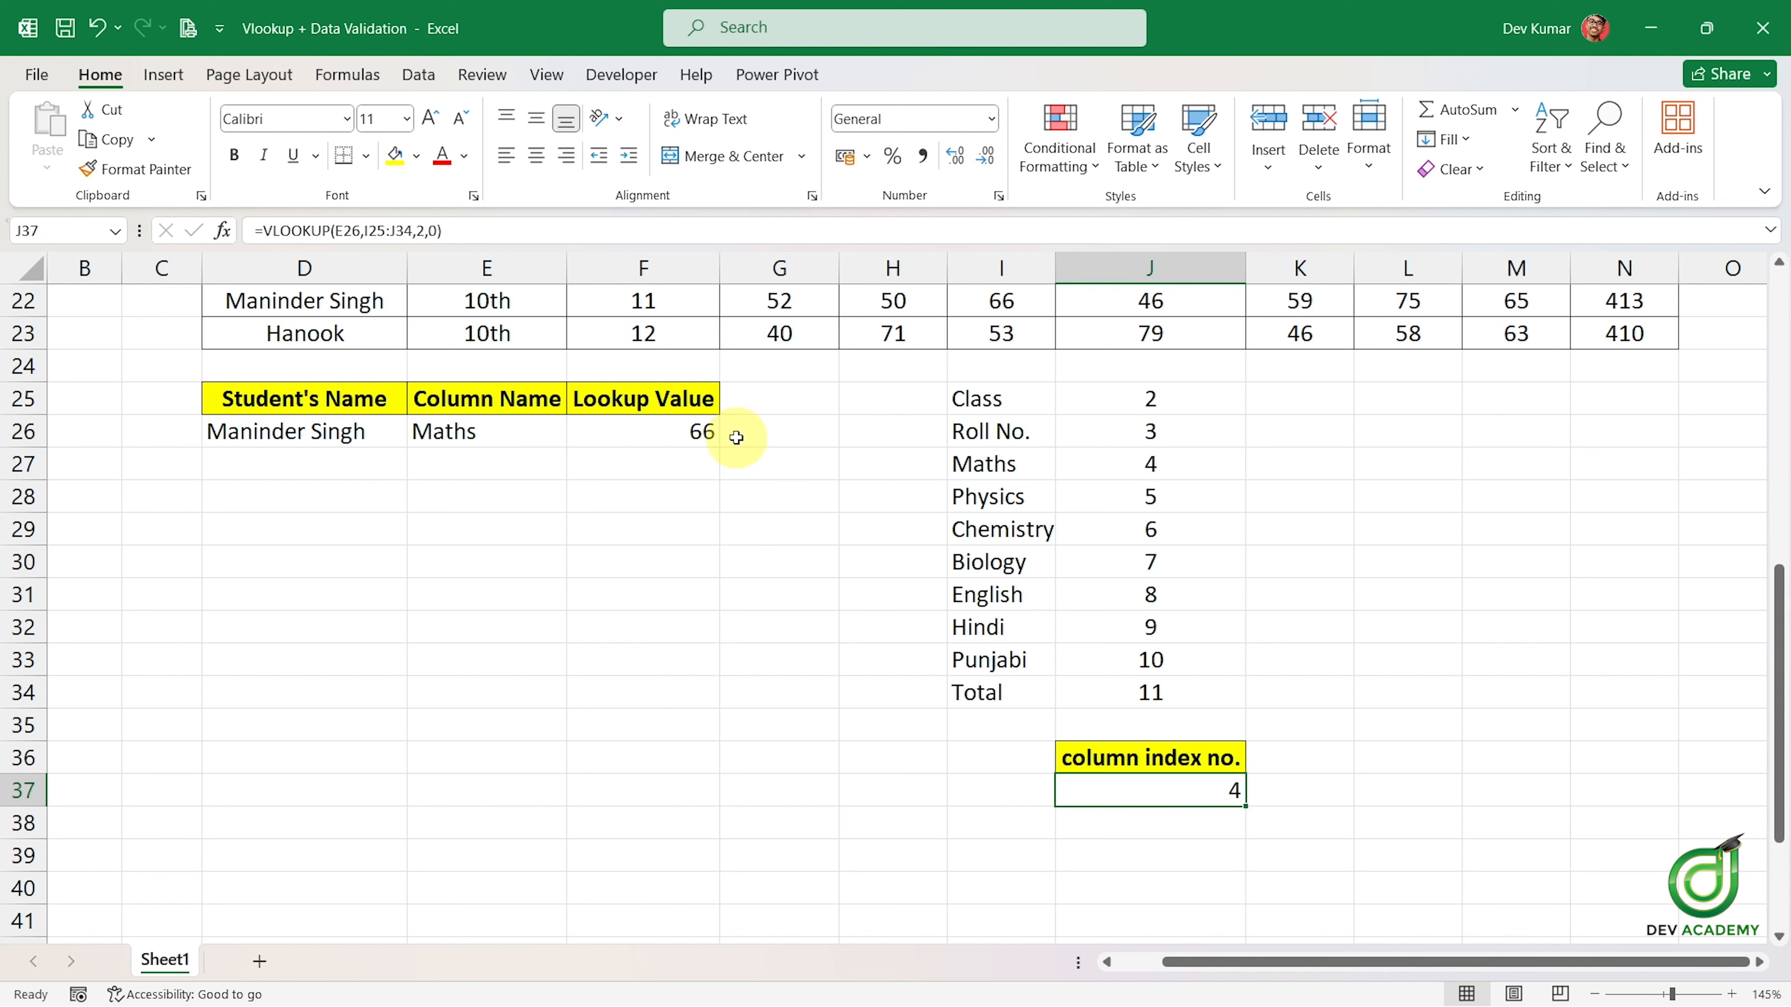
Replace the fixed column index 6 in the Lookup Value formula in F26 with a reference to J37.
click(697, 431)
double_click(697, 431)
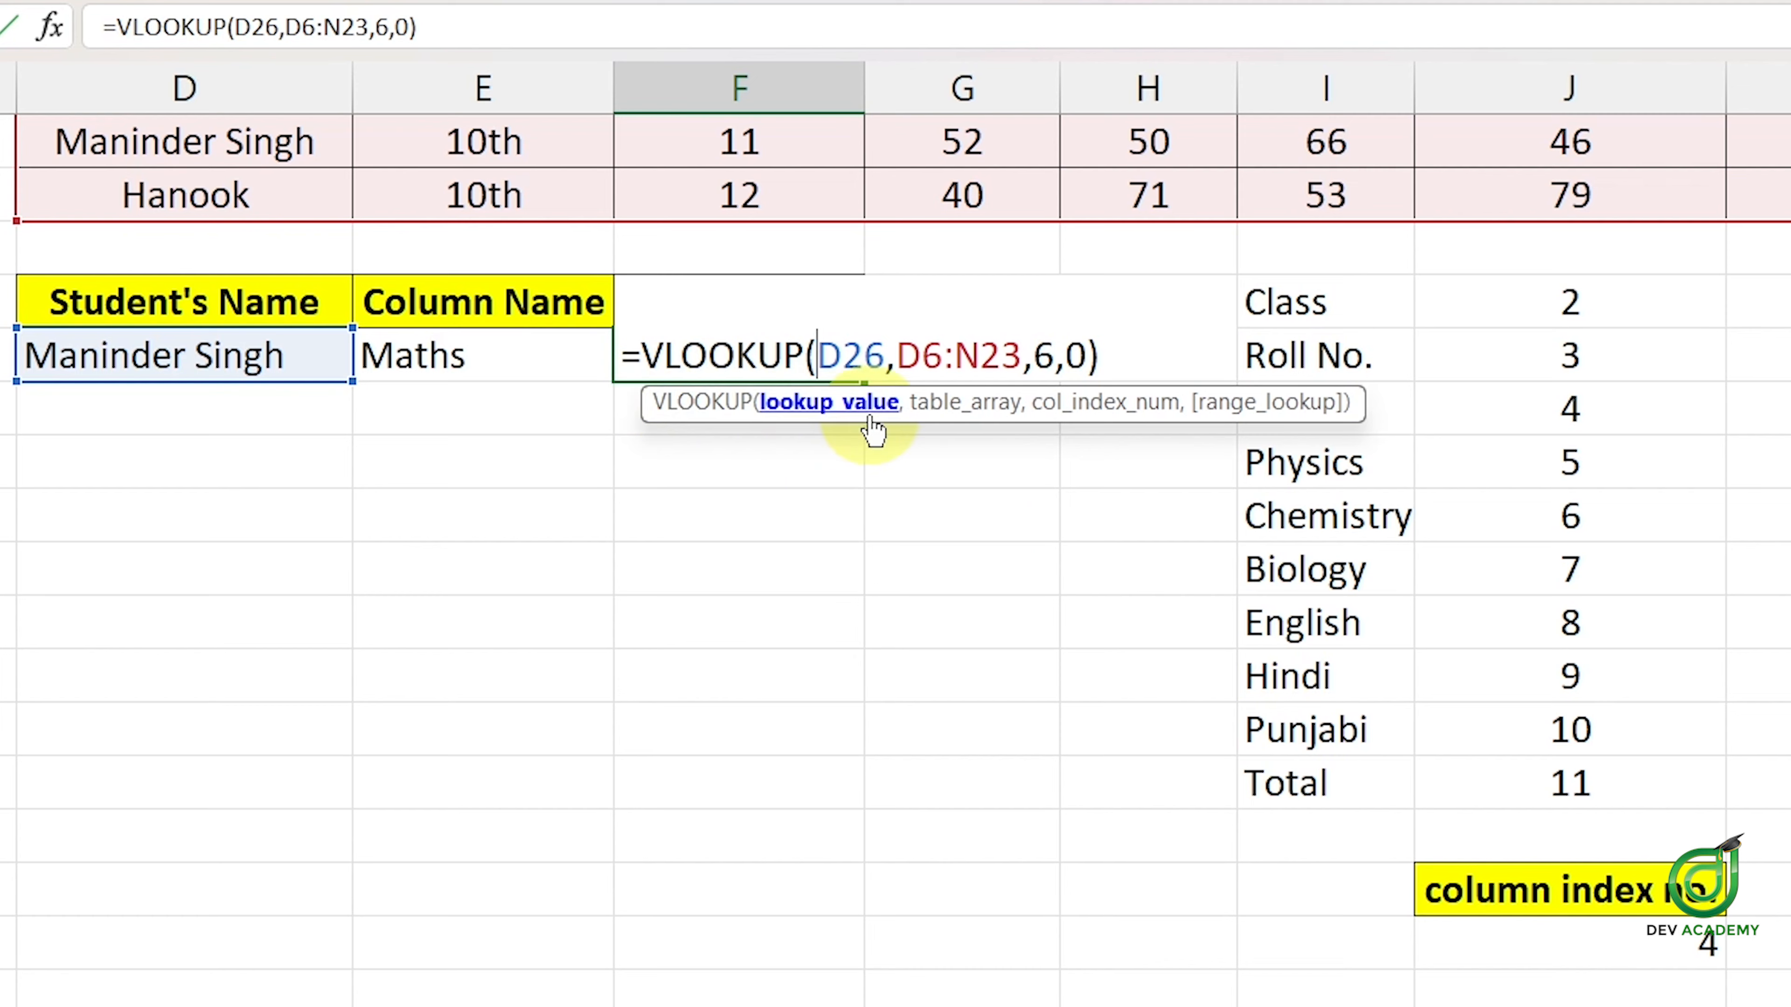
click(1051, 356)
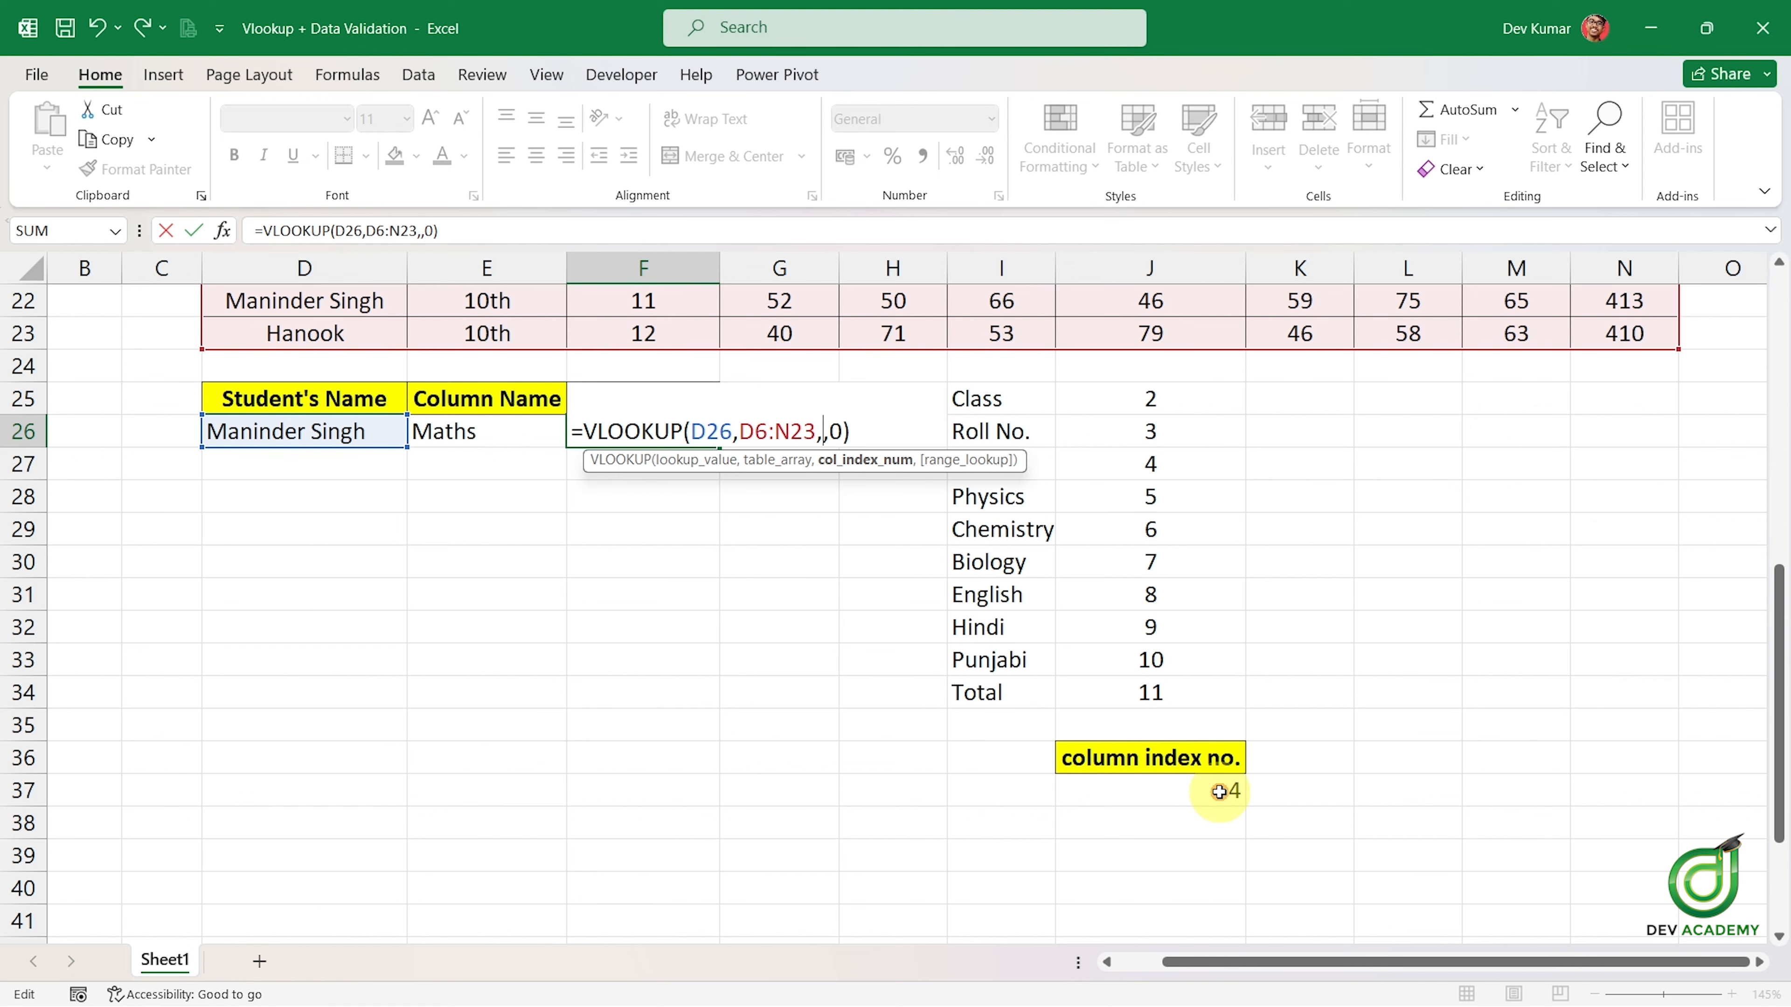
click(1219, 792)
key(Return)
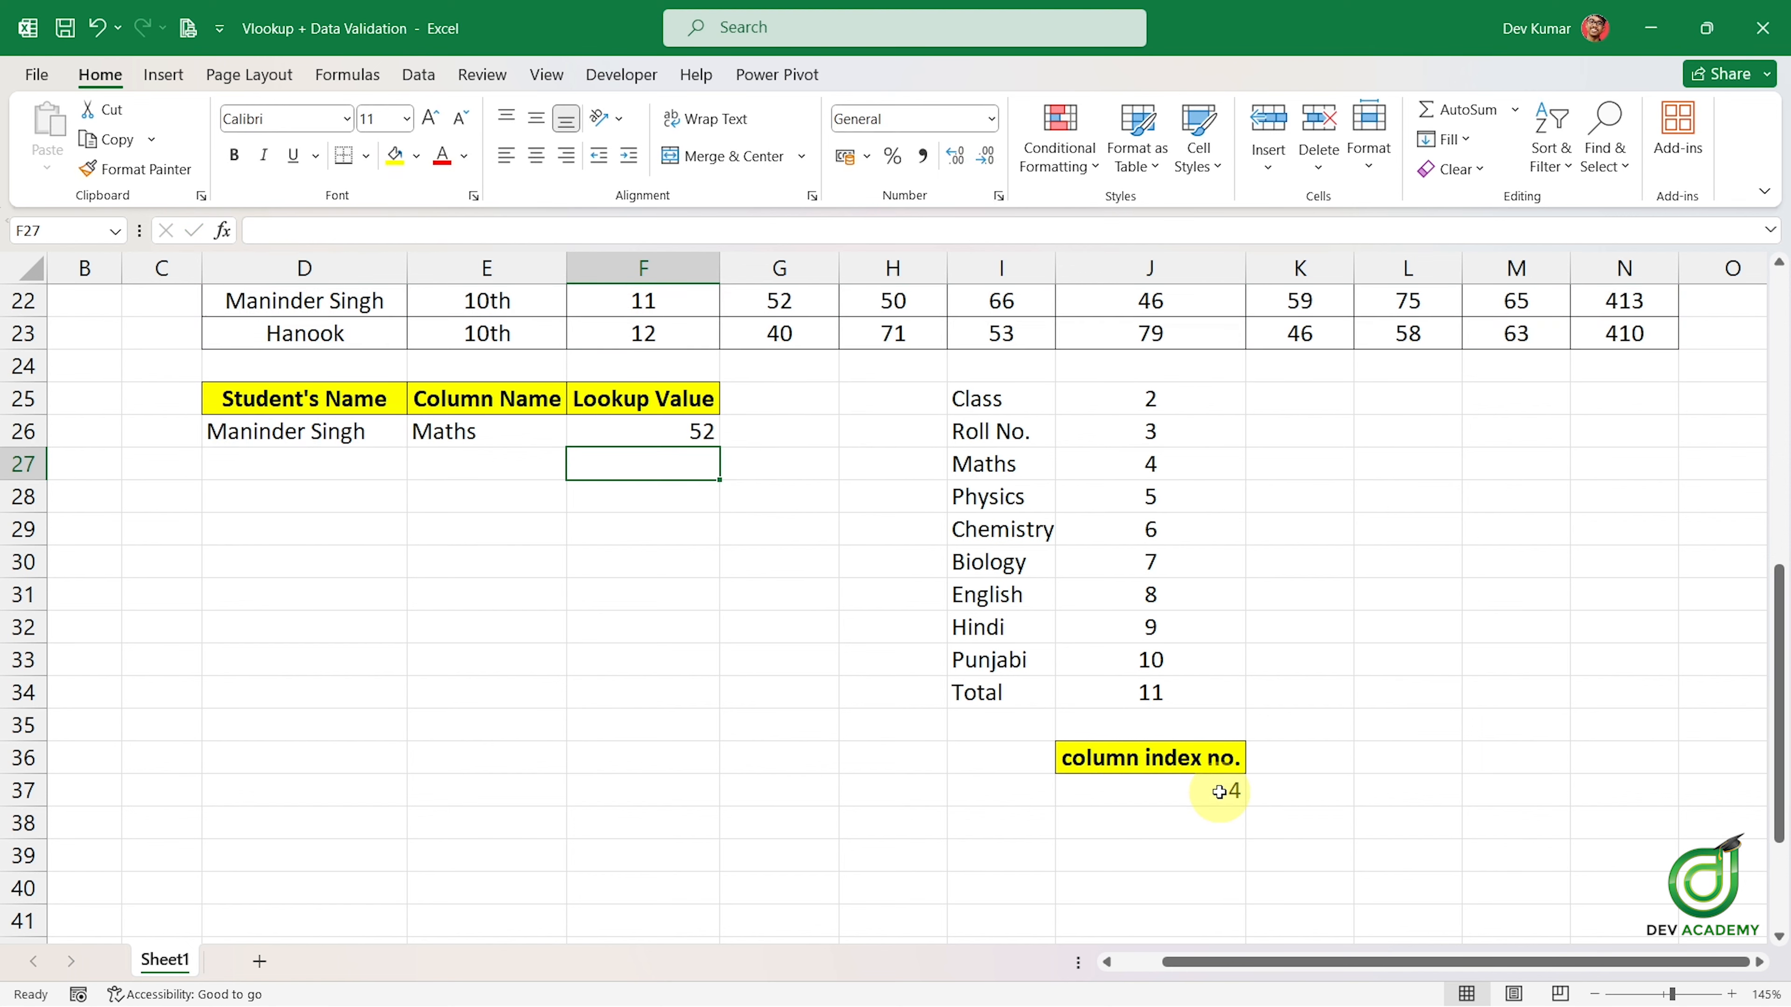
scroll(1216, 790, up, 2)
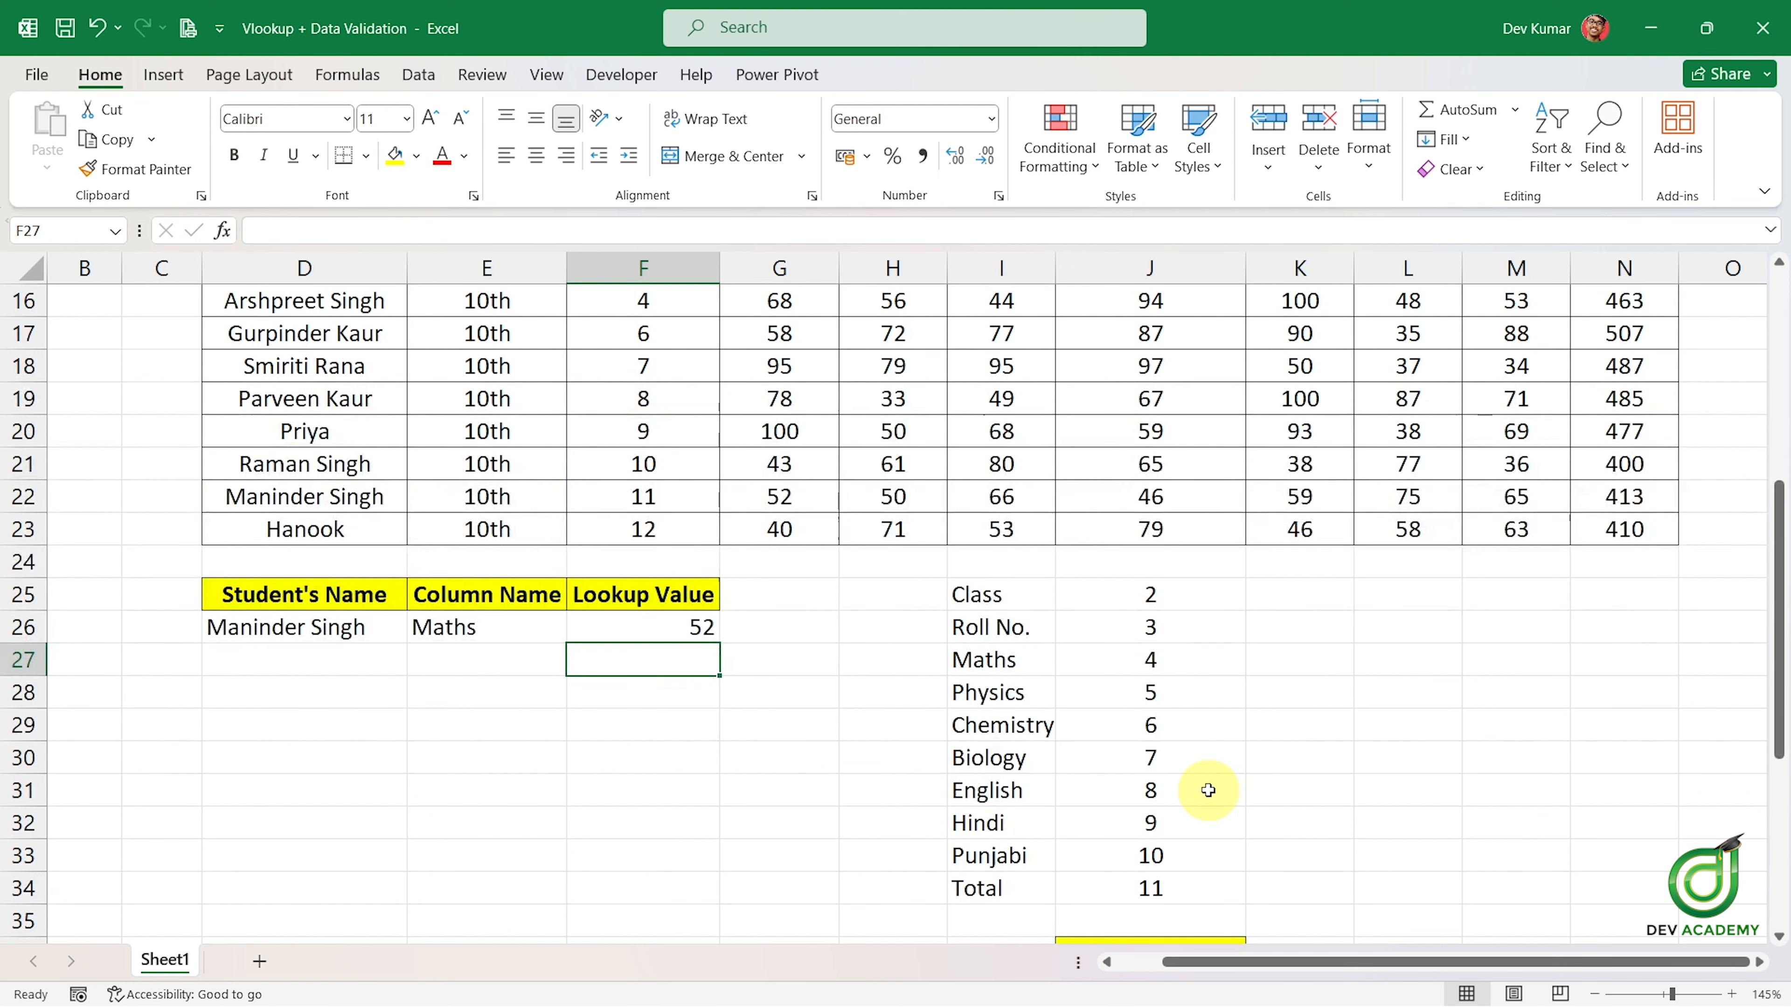
Set the student's name in D26 to the student listed in D13 of the marks table.
scroll(1208, 790, down, 1)
scroll(564, 592, up, 4)
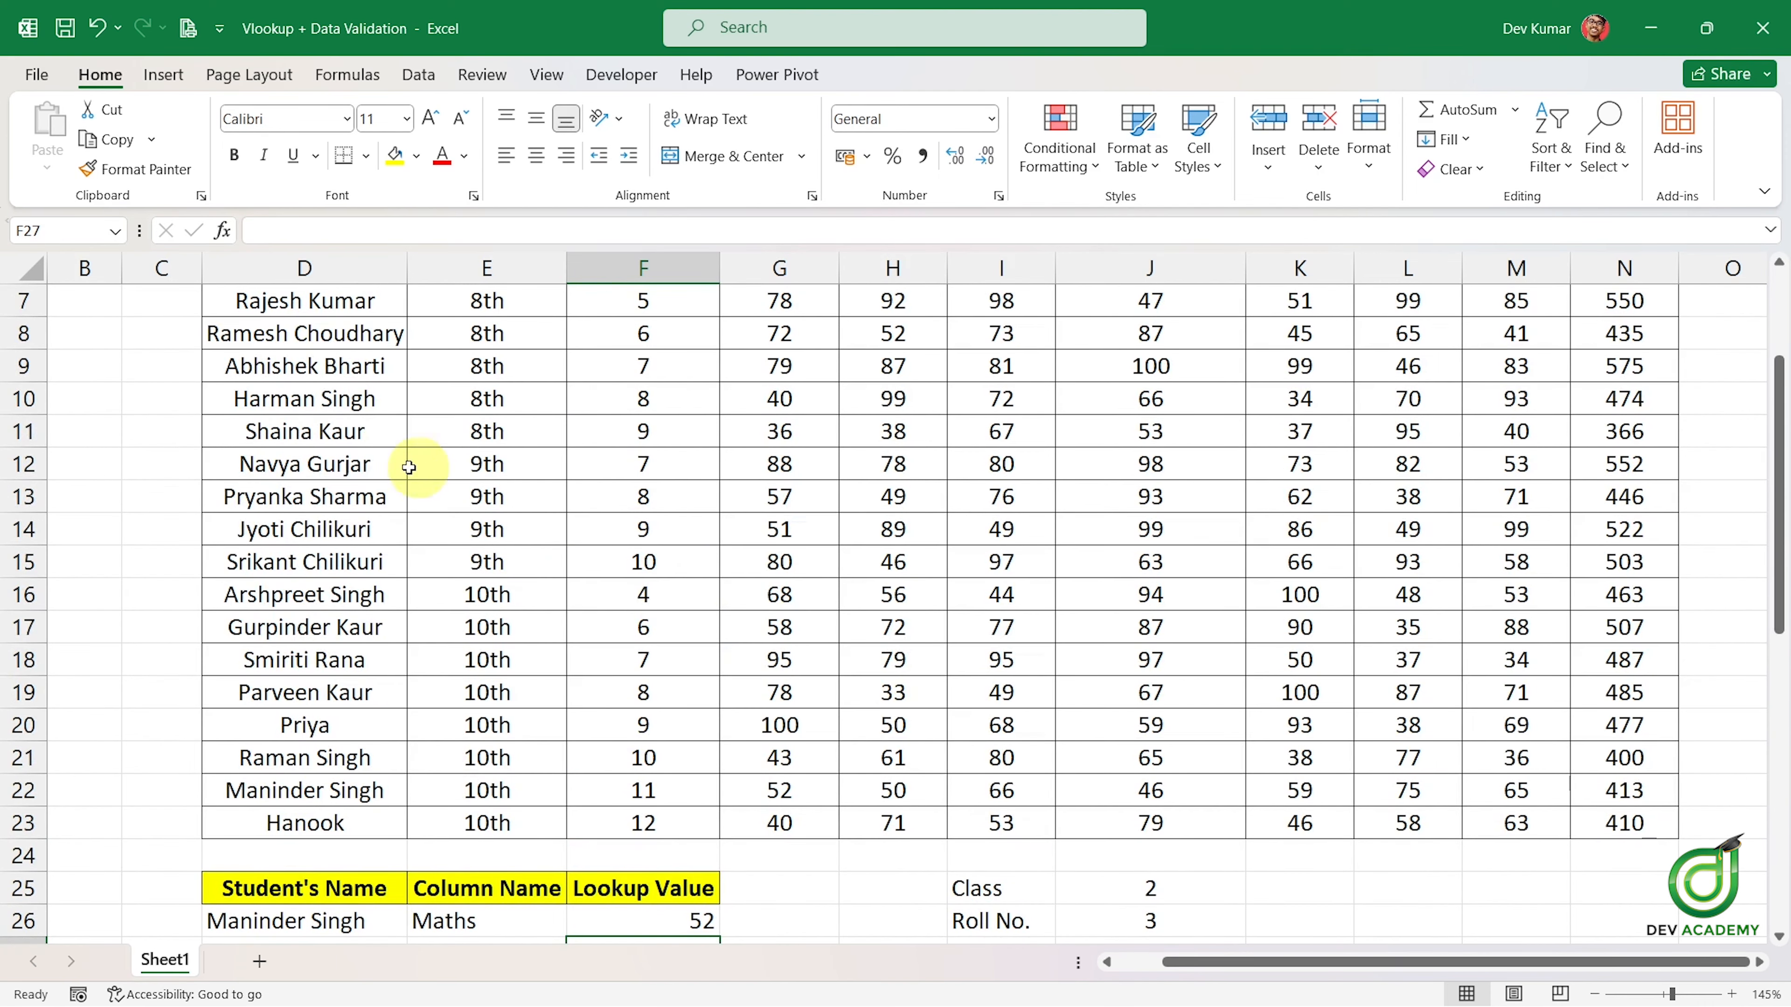
click(316, 502)
scroll(317, 502, up, 2)
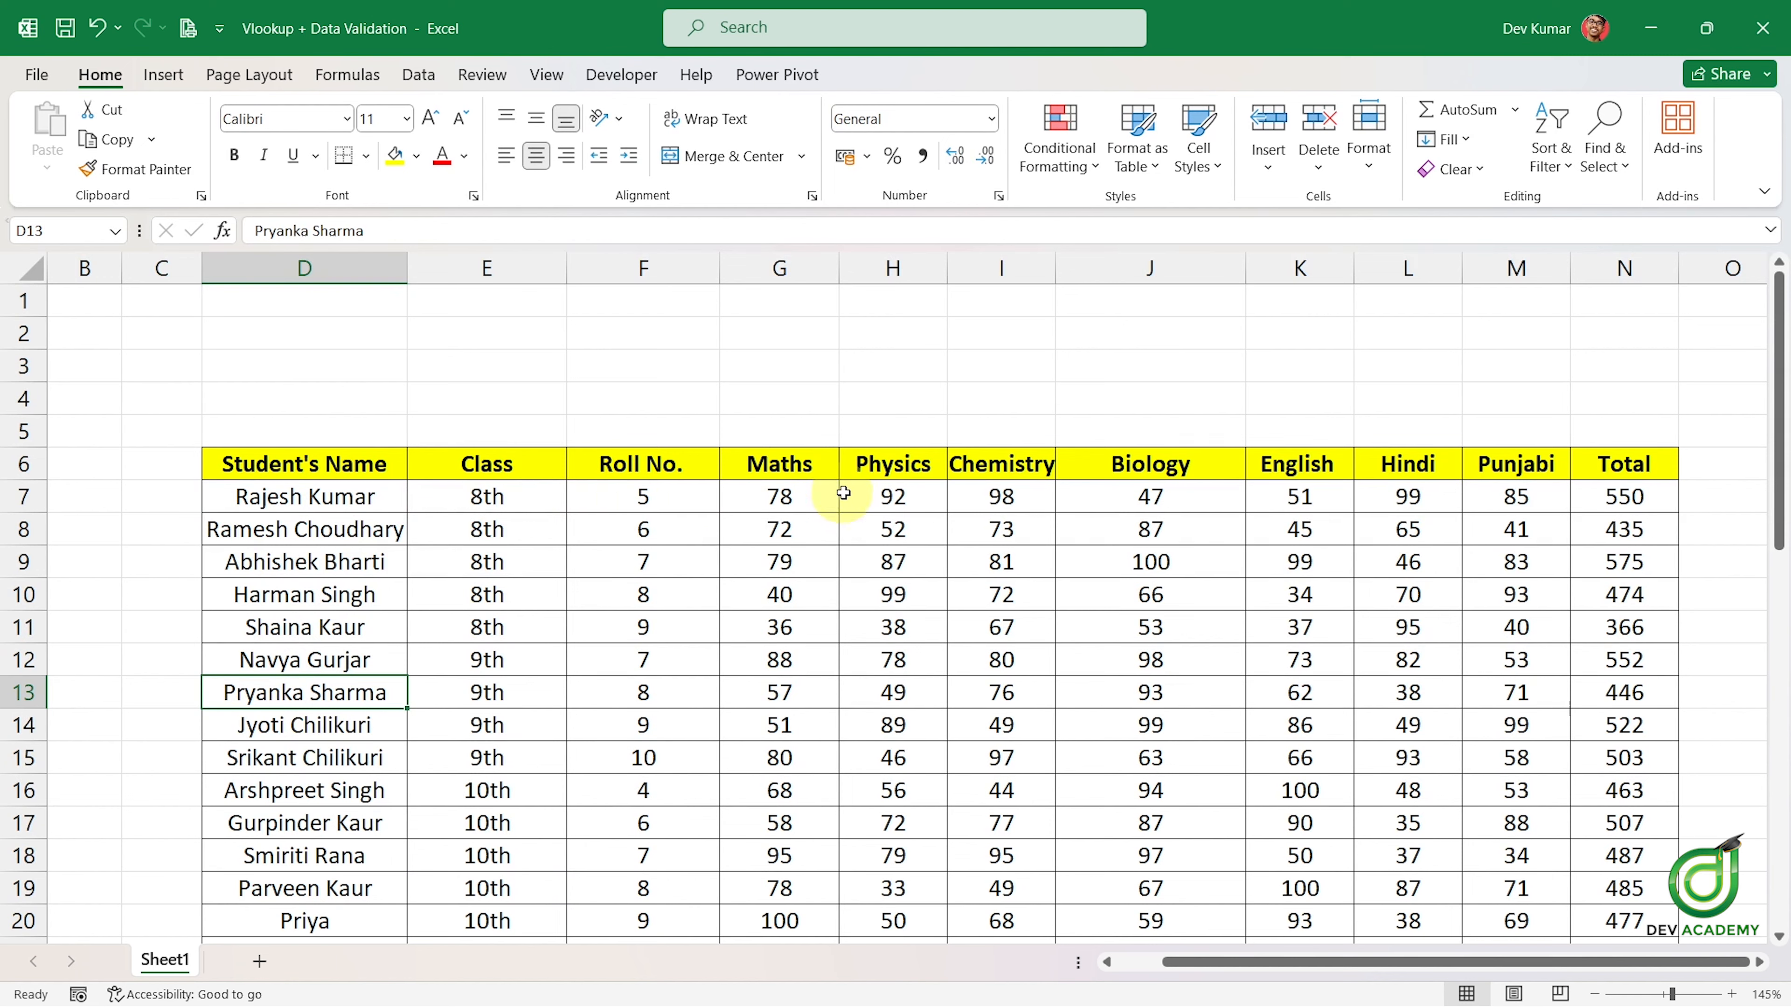
scroll(853, 498, down, 3)
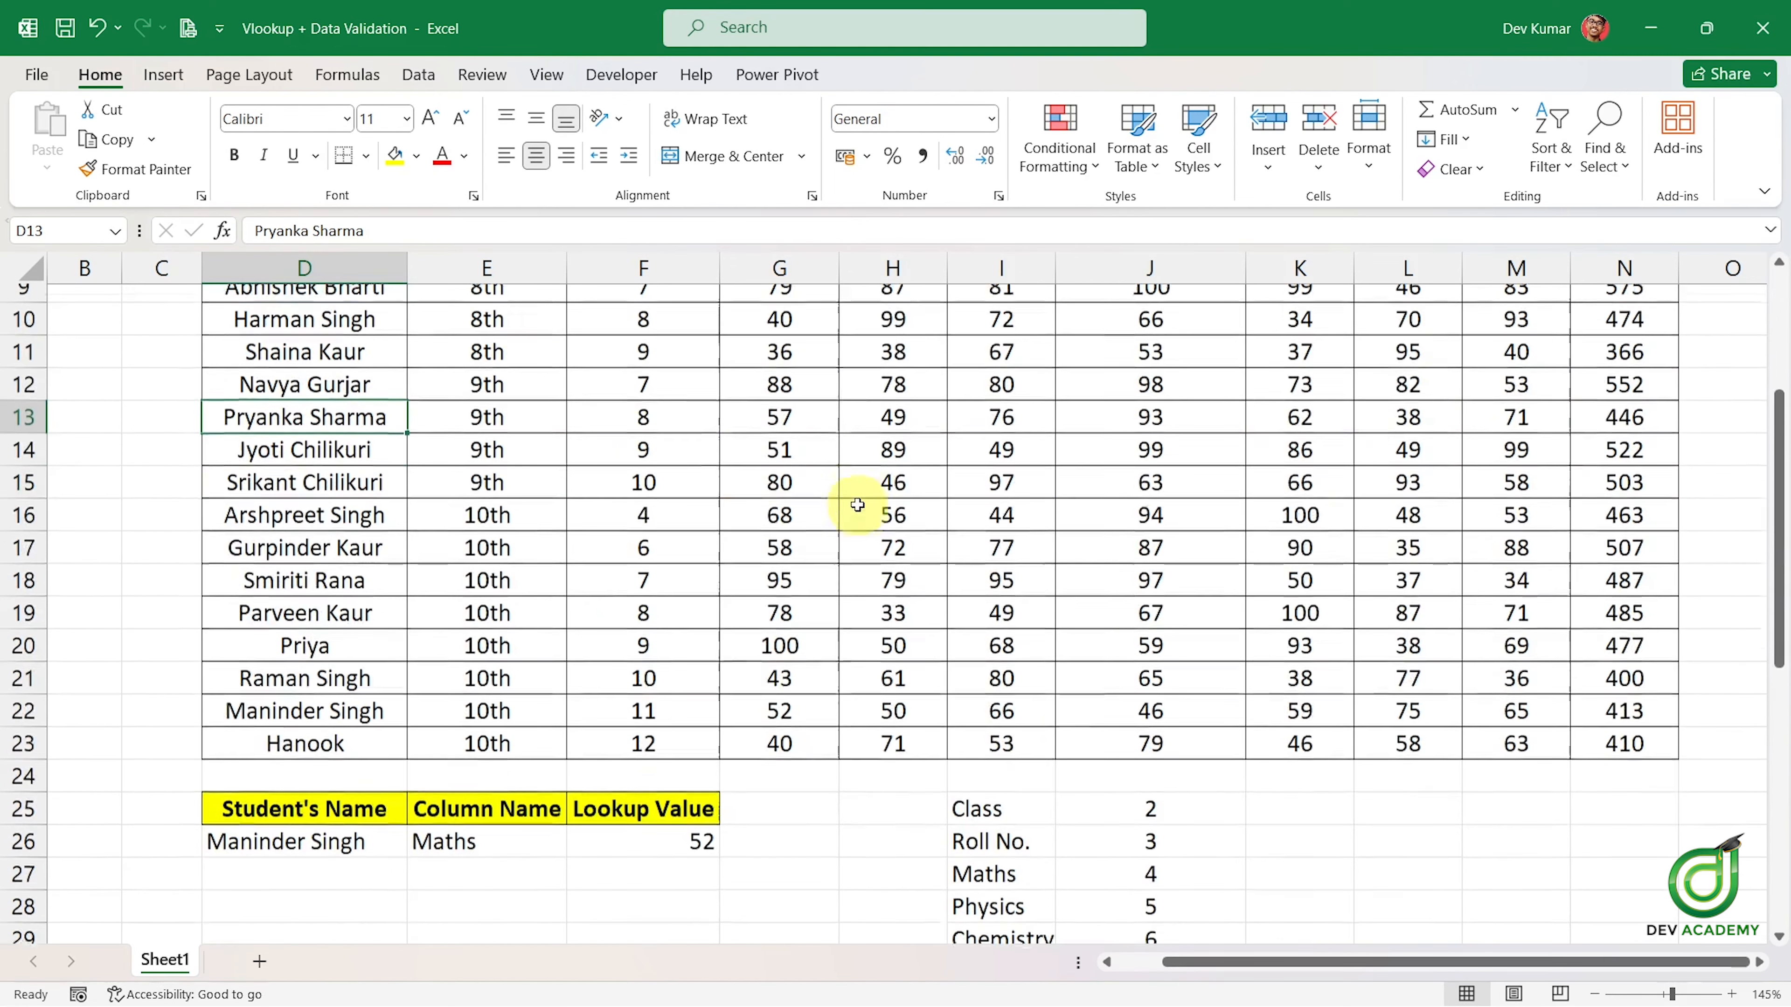
scroll(858, 505, down, 2)
click(360, 628)
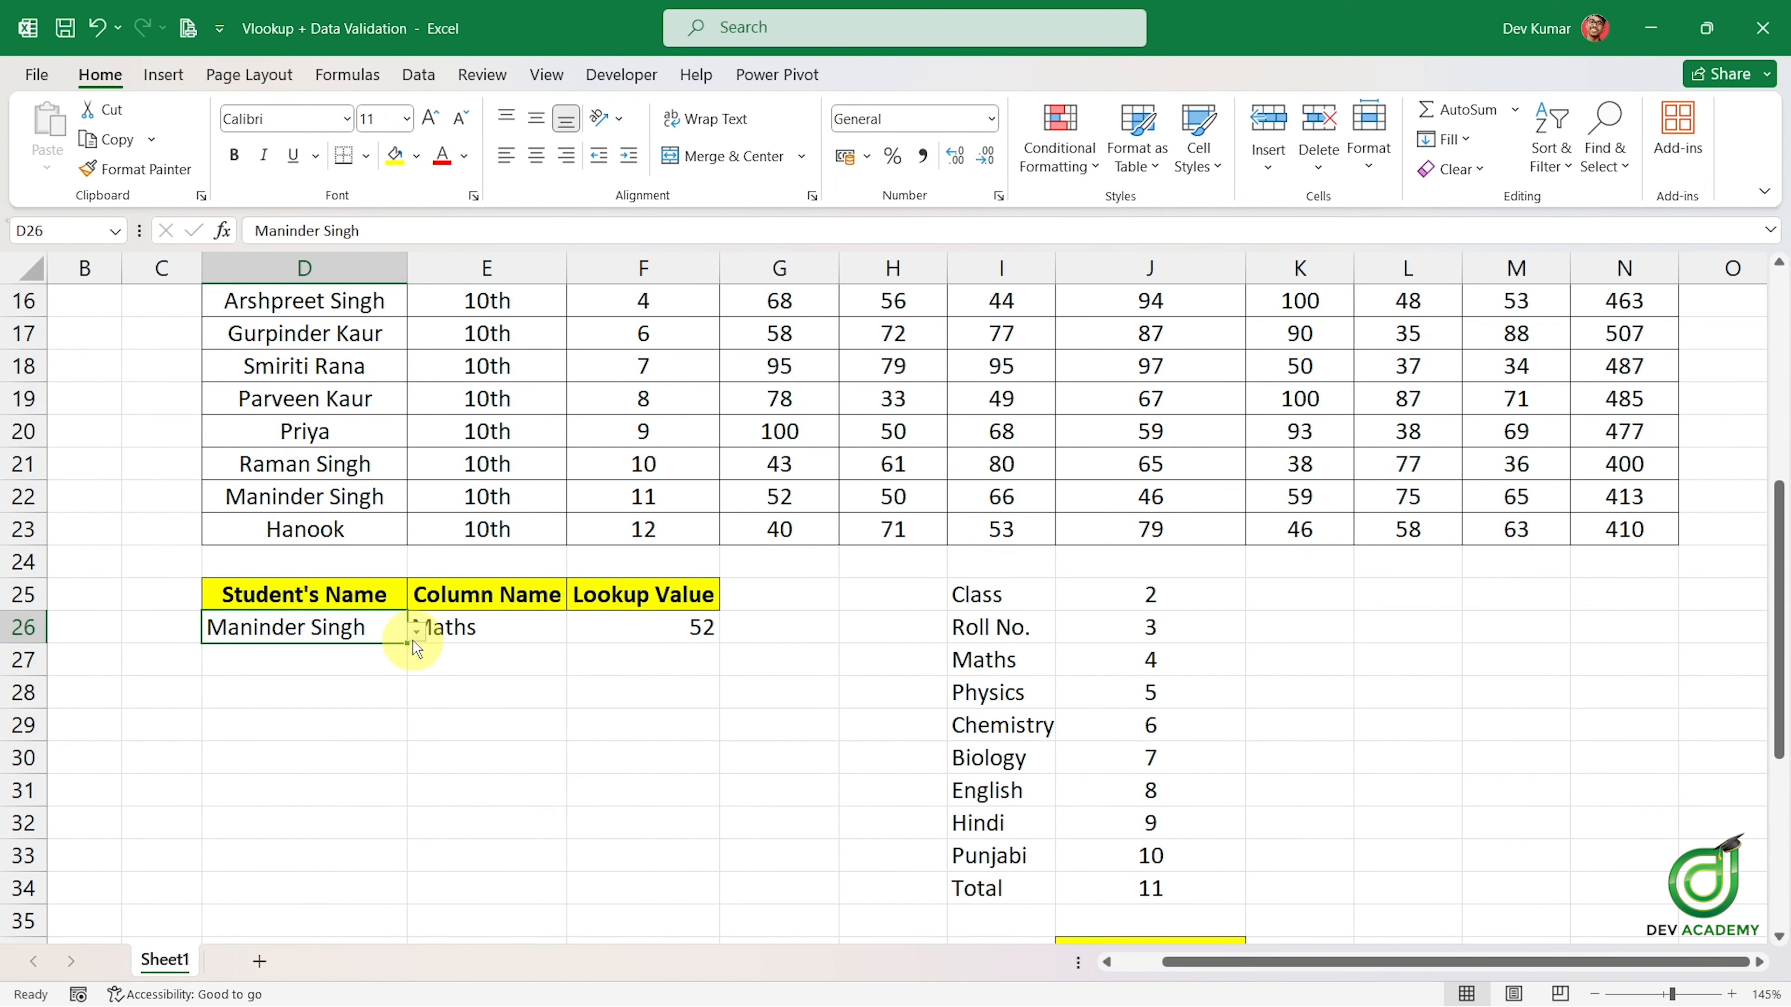
click(416, 634)
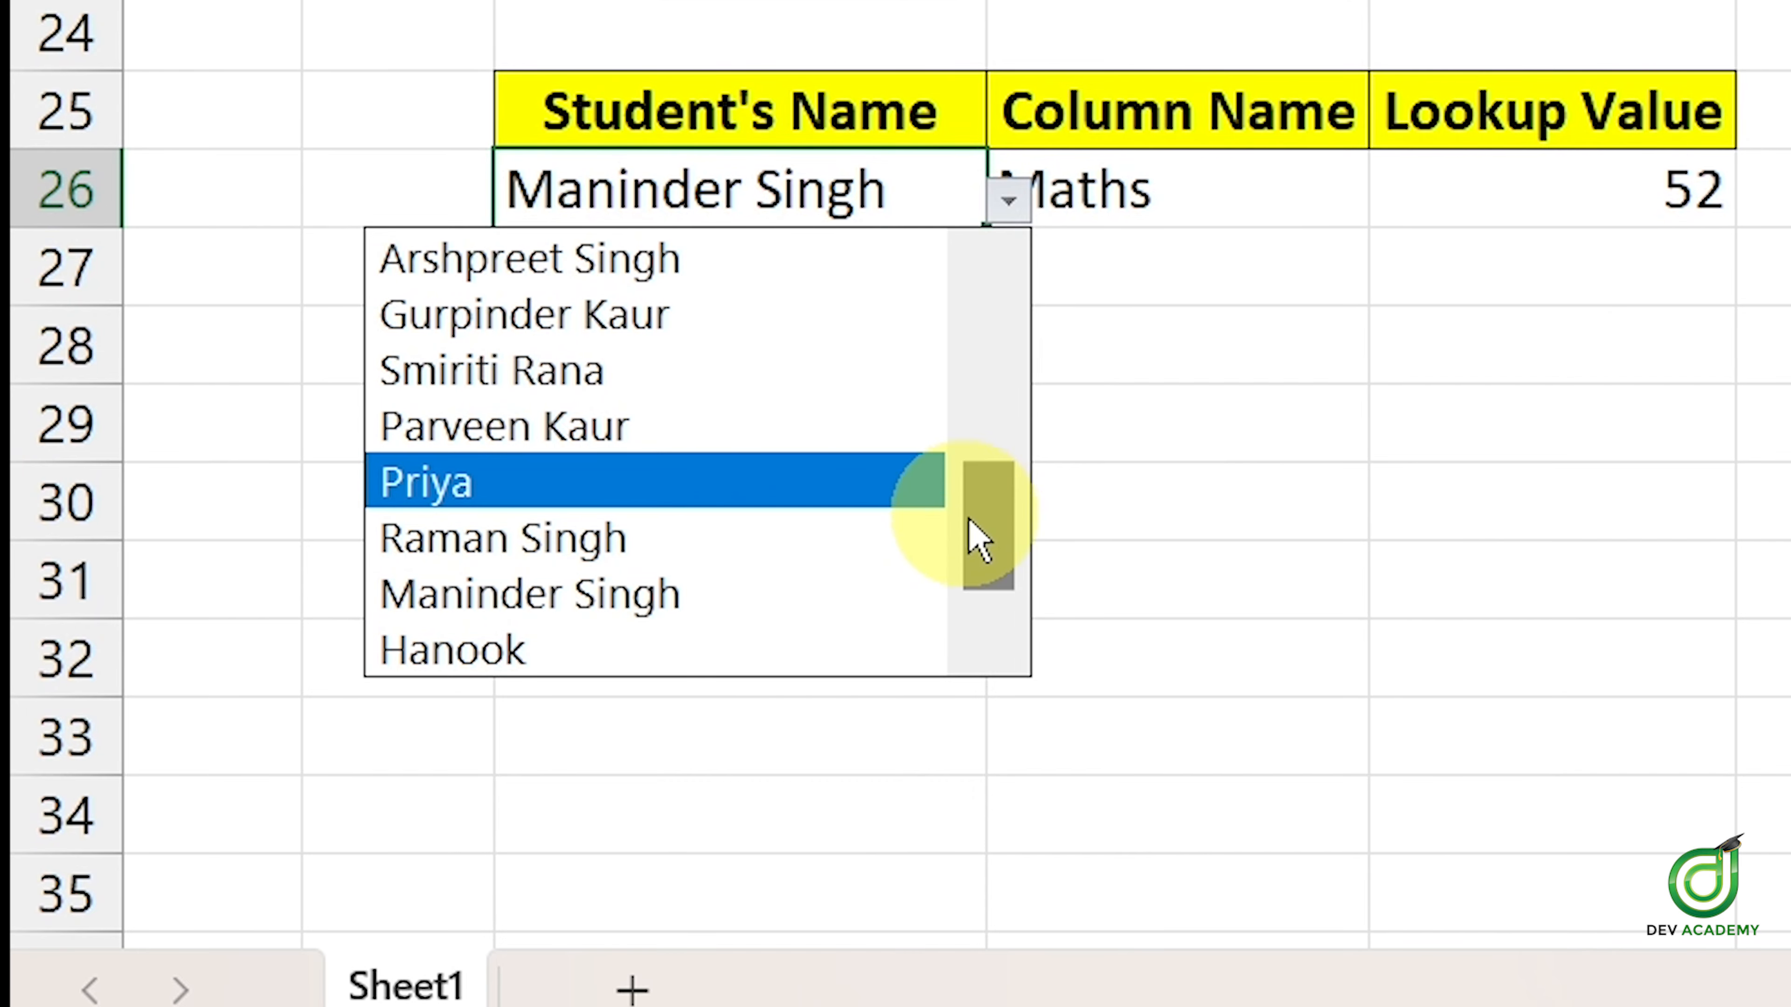
drag(984, 572, 1007, 480)
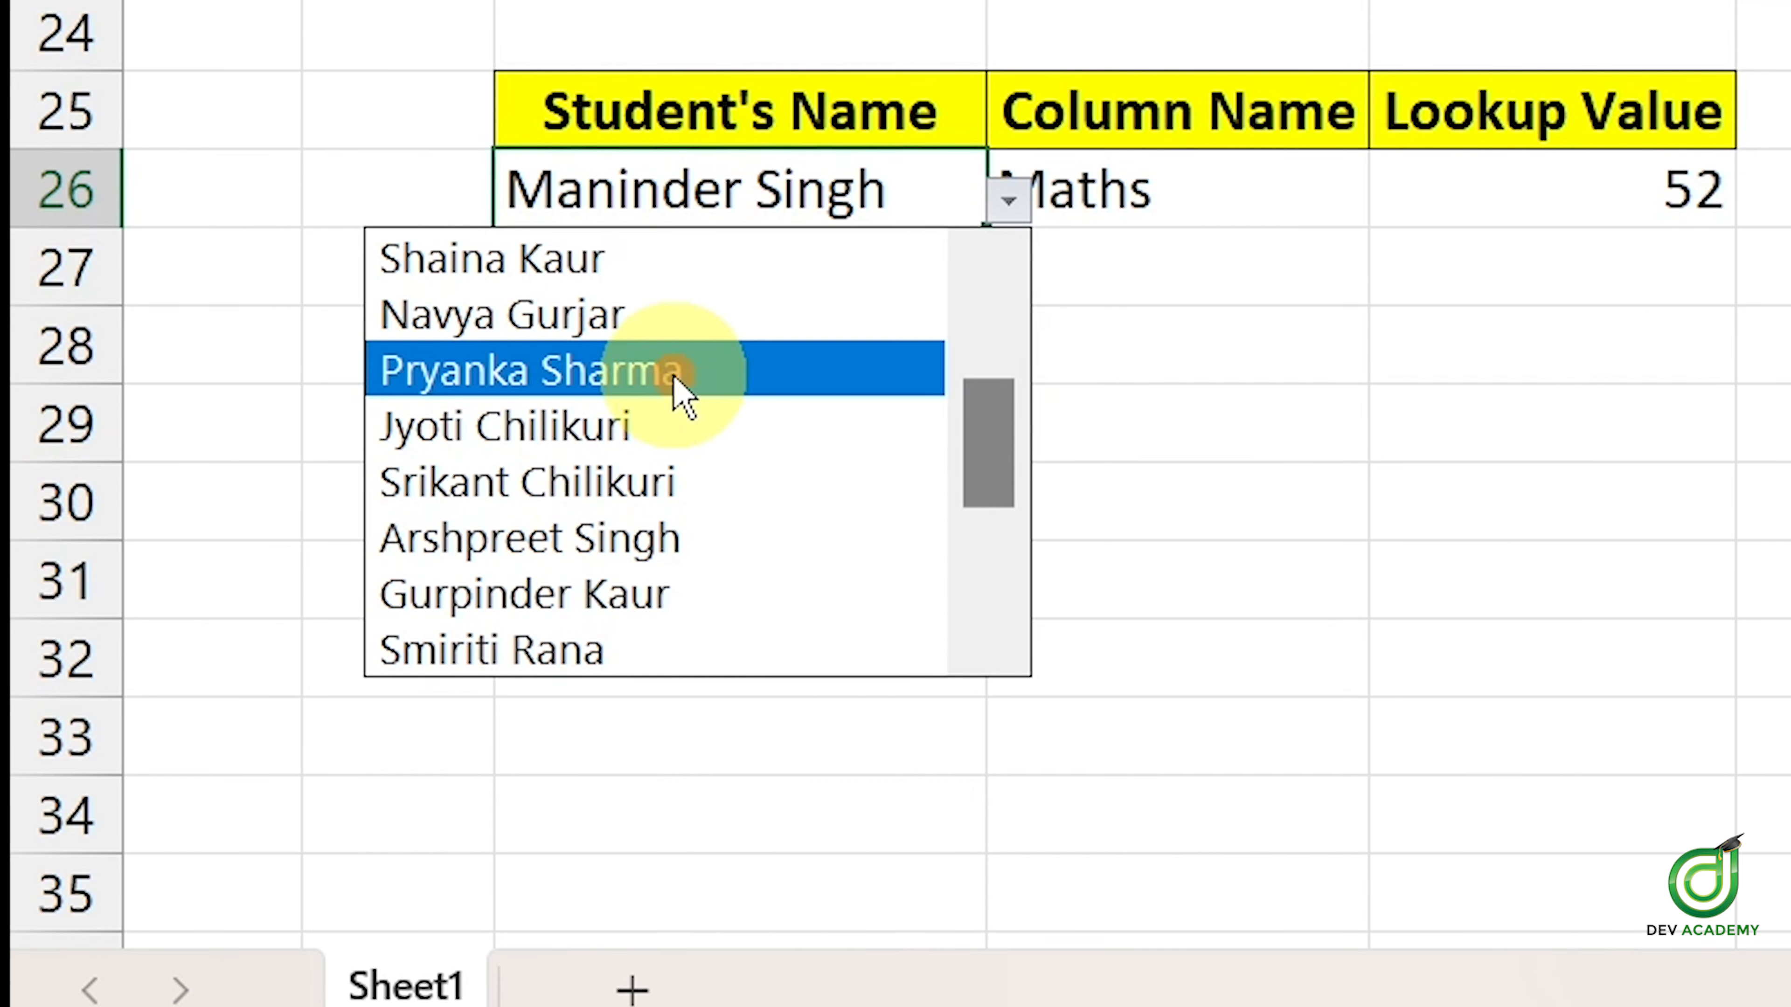
click(677, 395)
Compare the lookup value with the student's Maths mark in the table and inspect the VLOOKUP formula in F26.
scroll(723, 561, up, 3)
scroll(878, 513, down, 3)
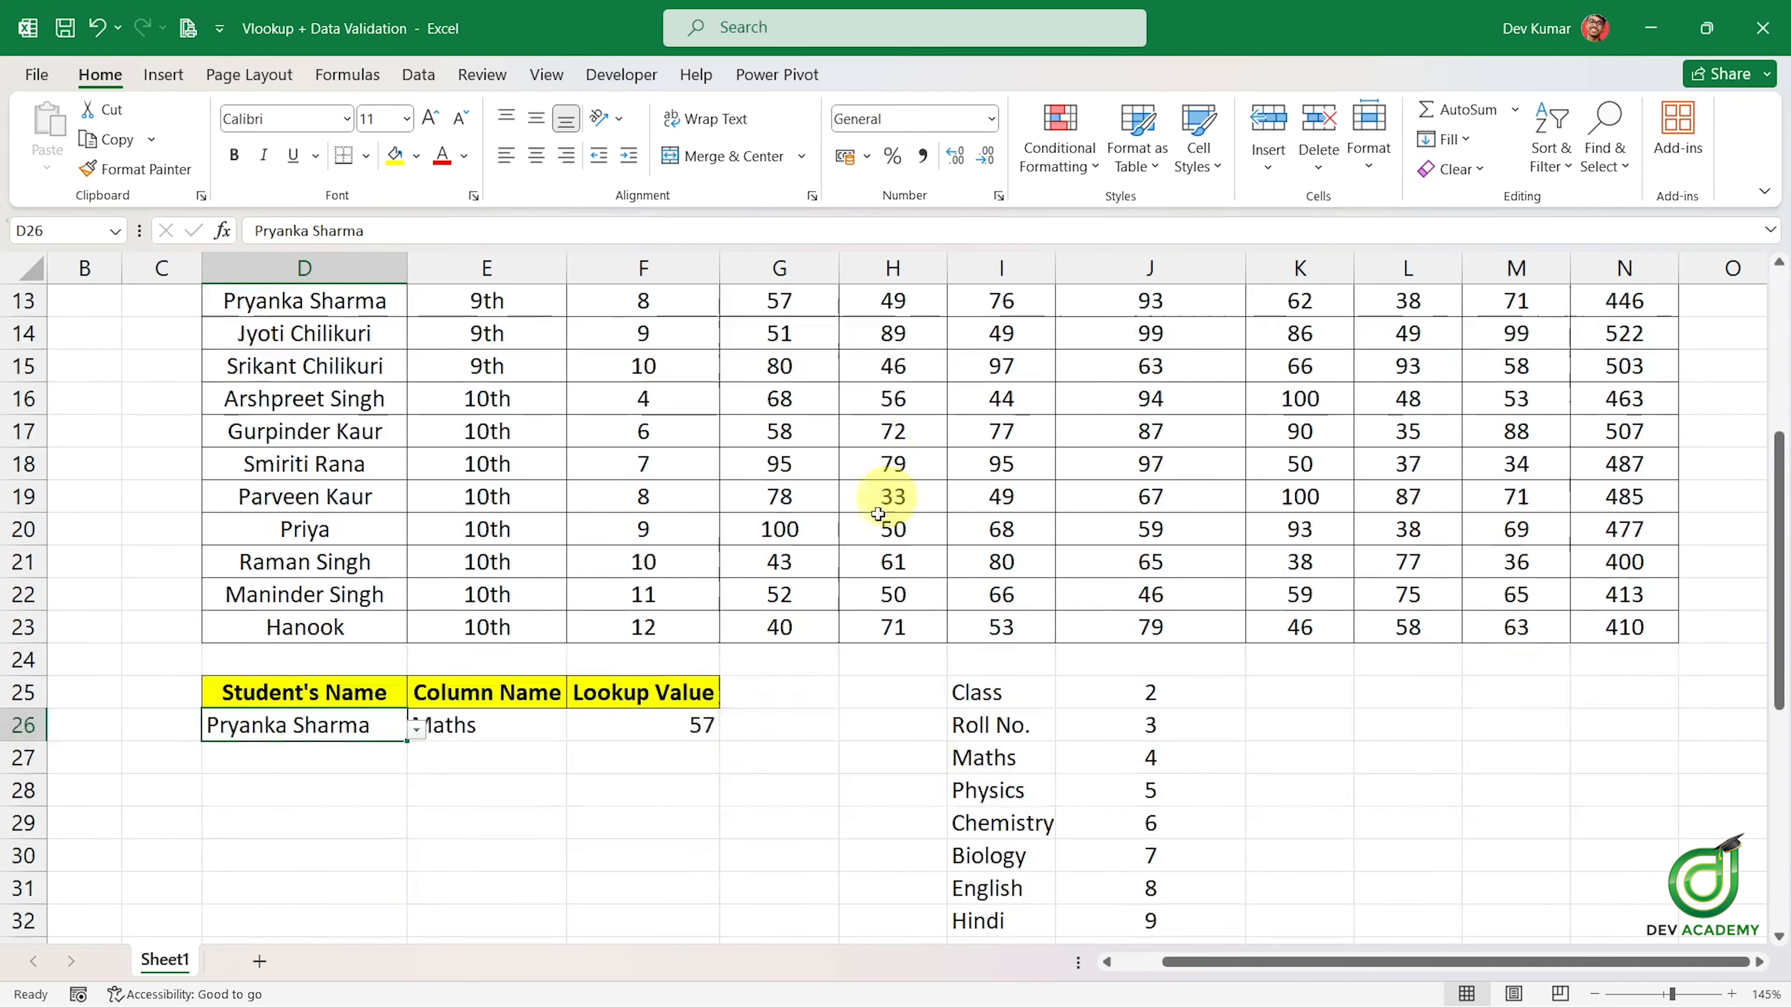
double_click(698, 726)
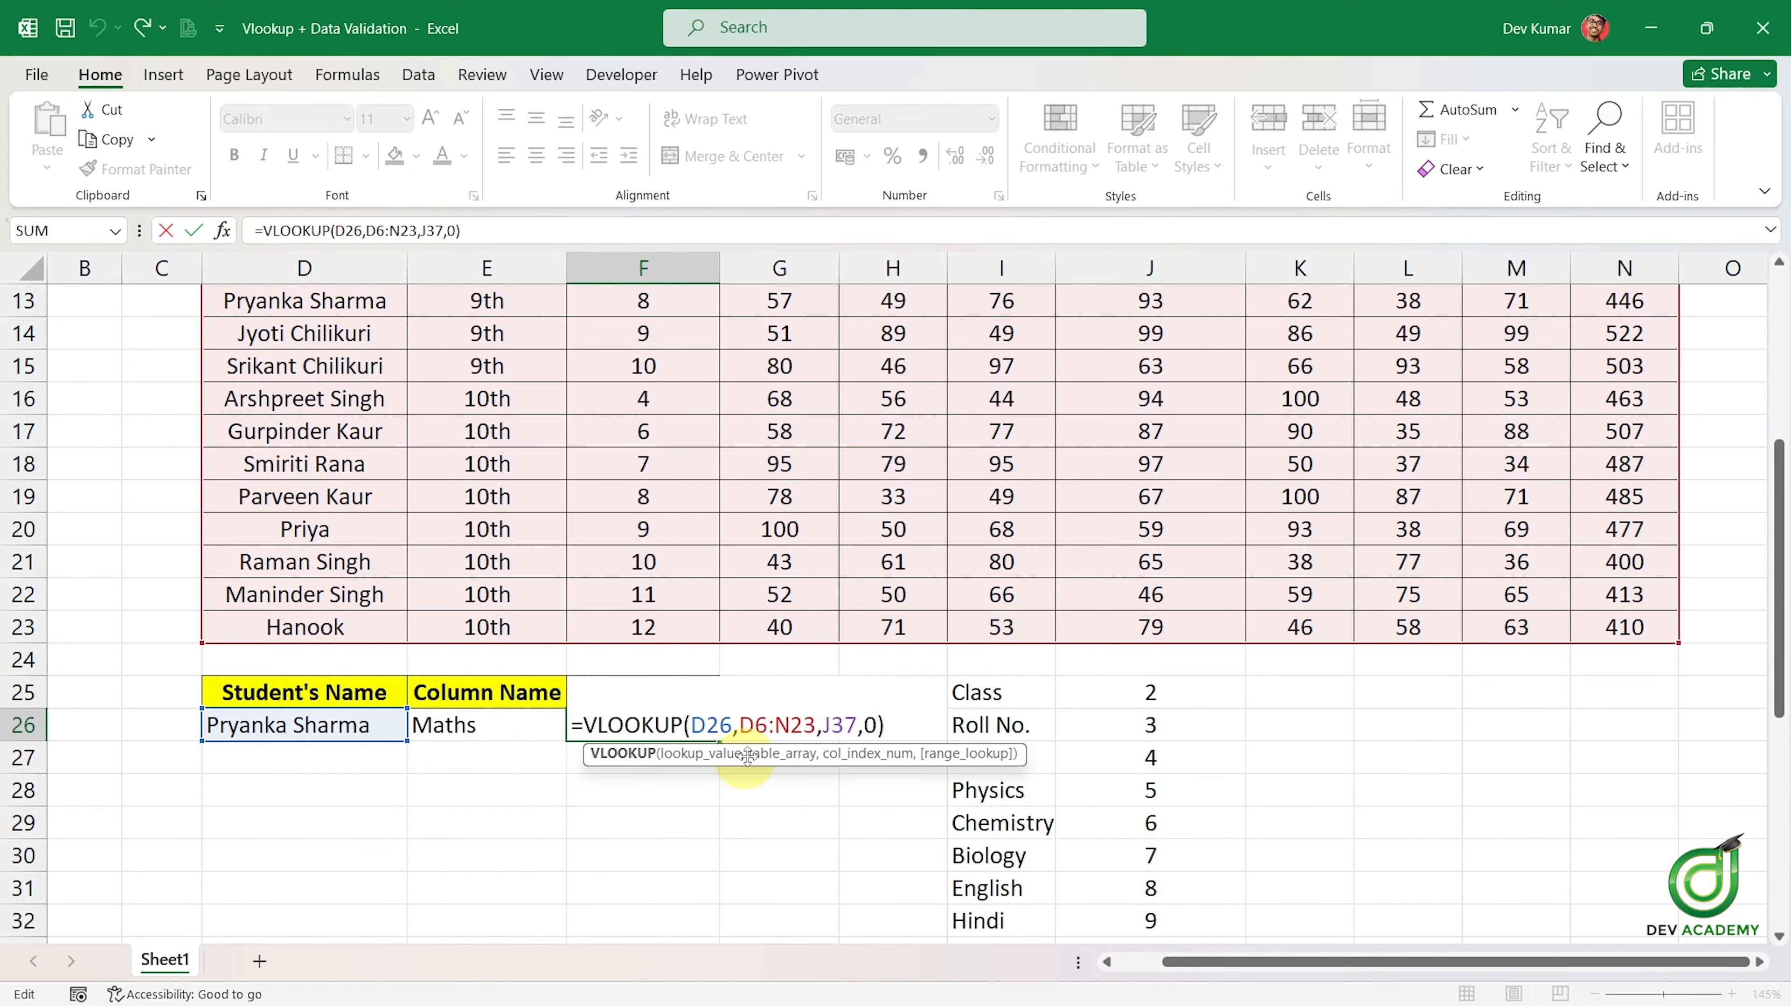
key(Return)
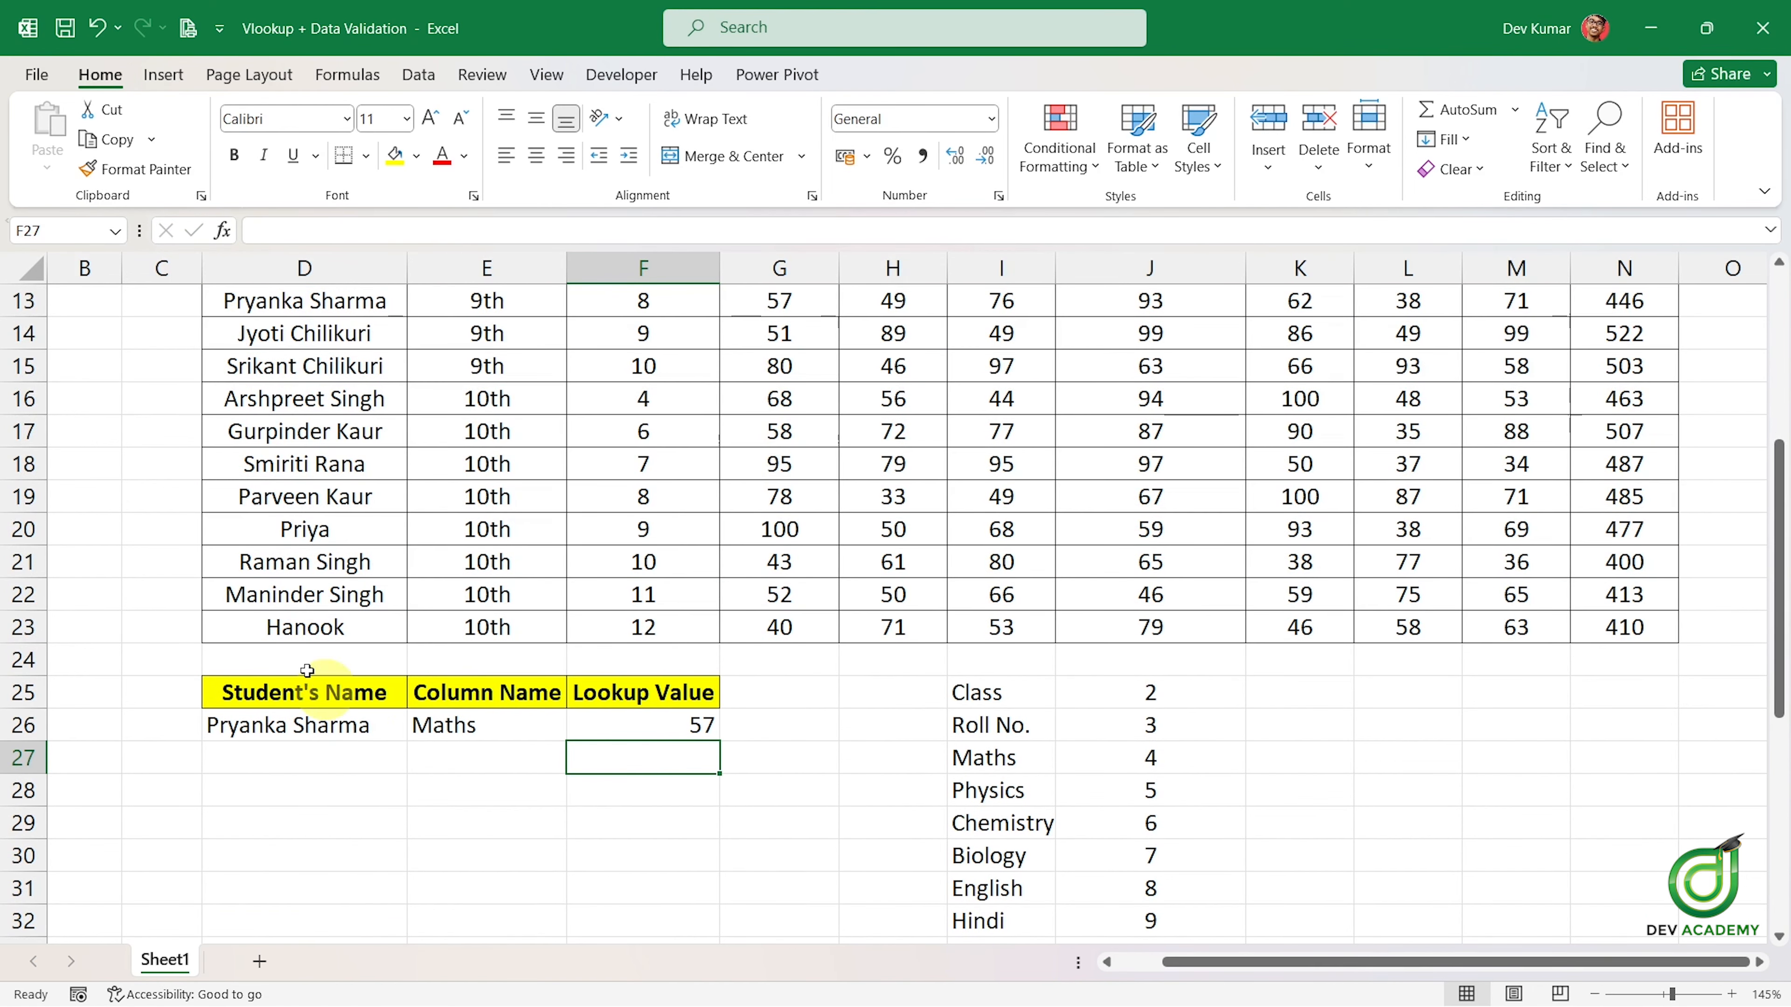
Set the column name in E26 to Physics and check the lookup value against the student's Physics mark in H13.
click(472, 723)
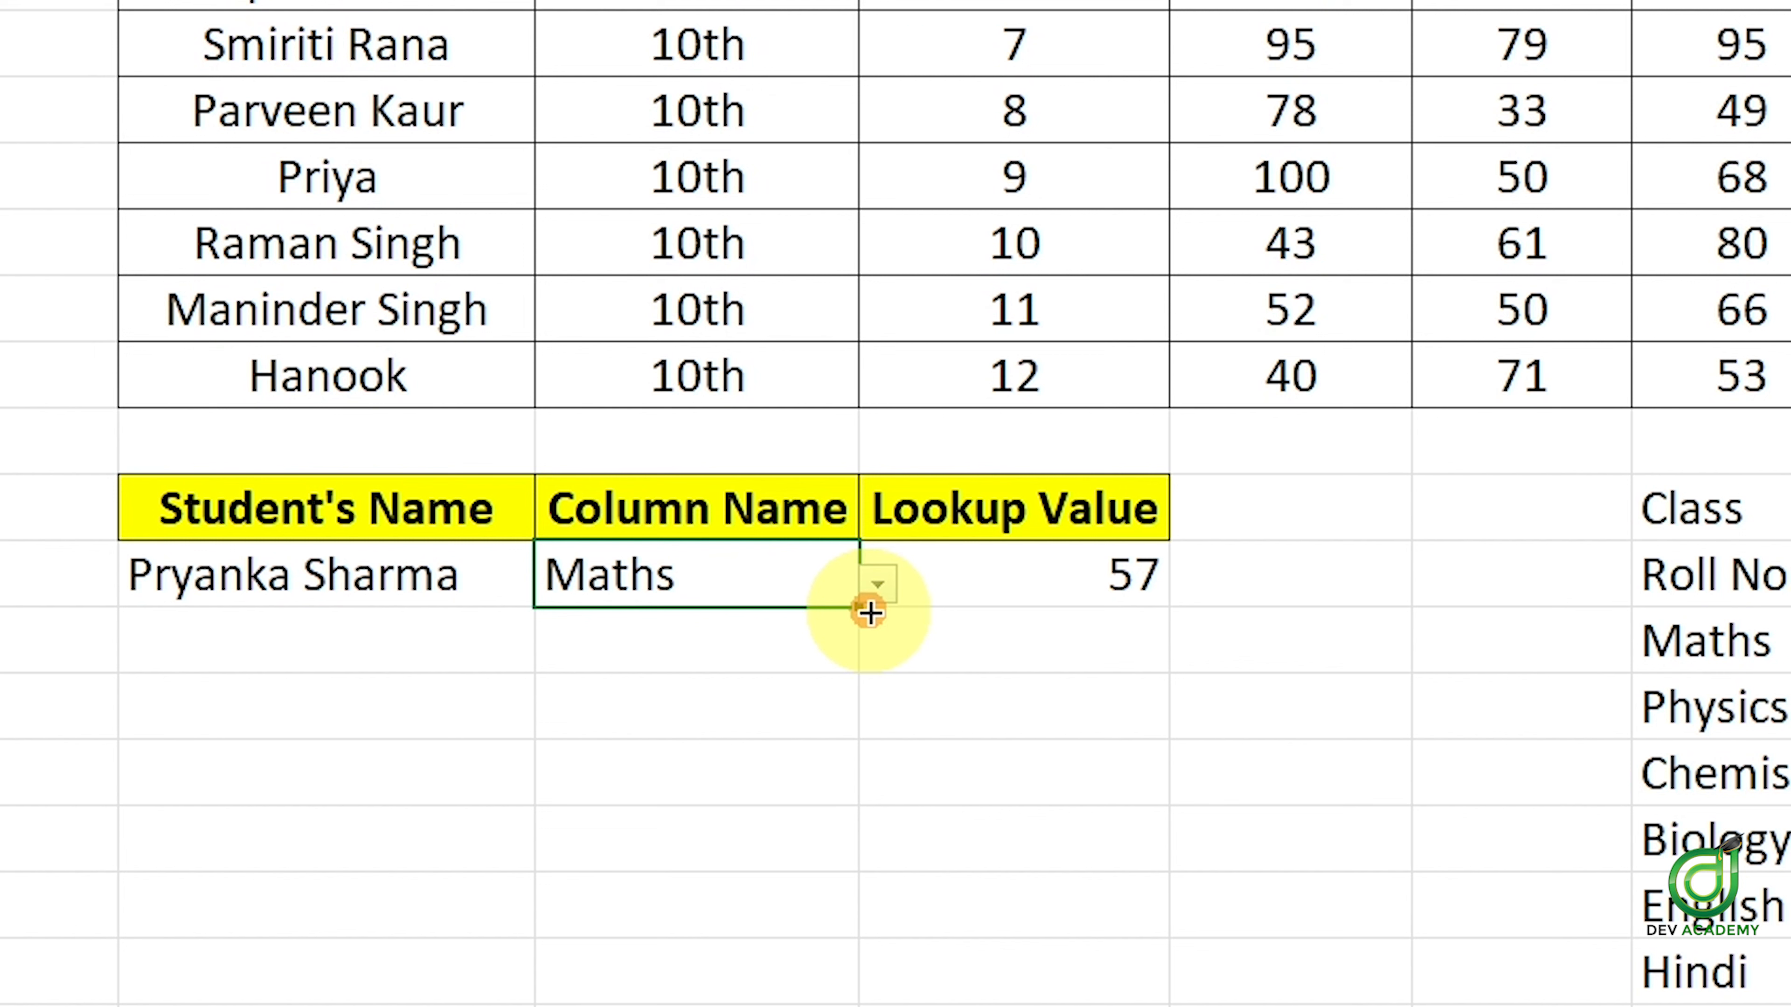
click(872, 600)
click(819, 572)
click(877, 585)
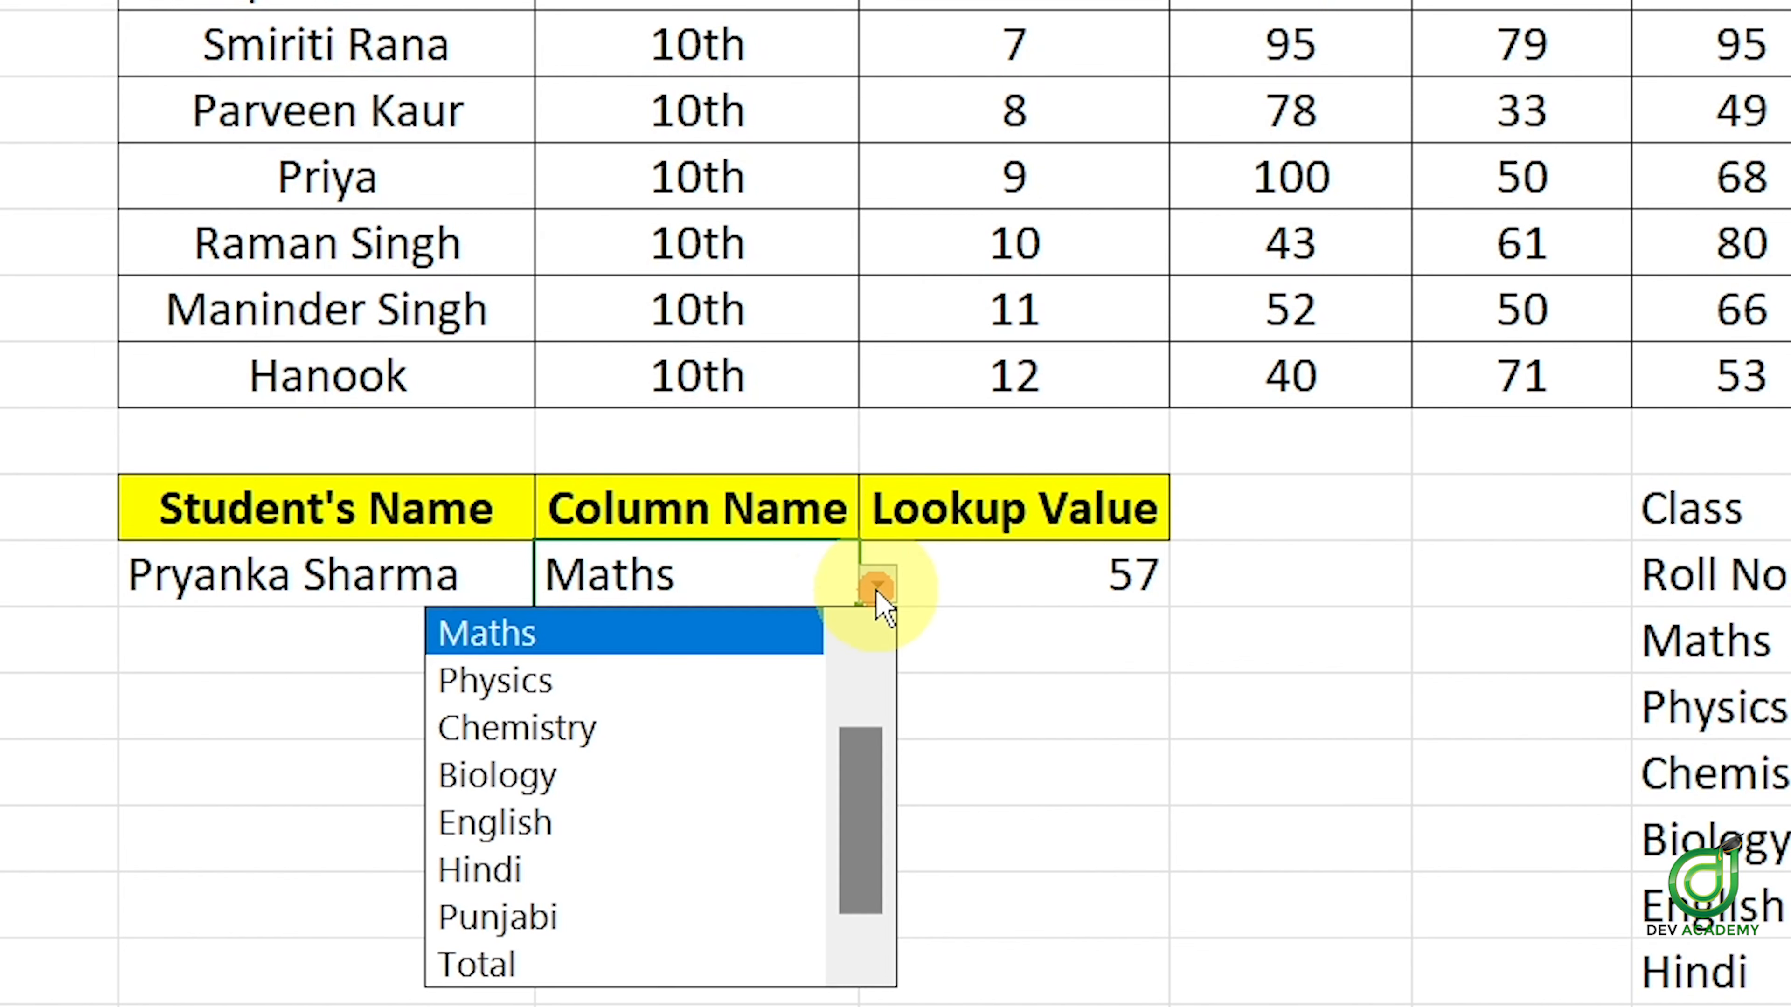
click(726, 685)
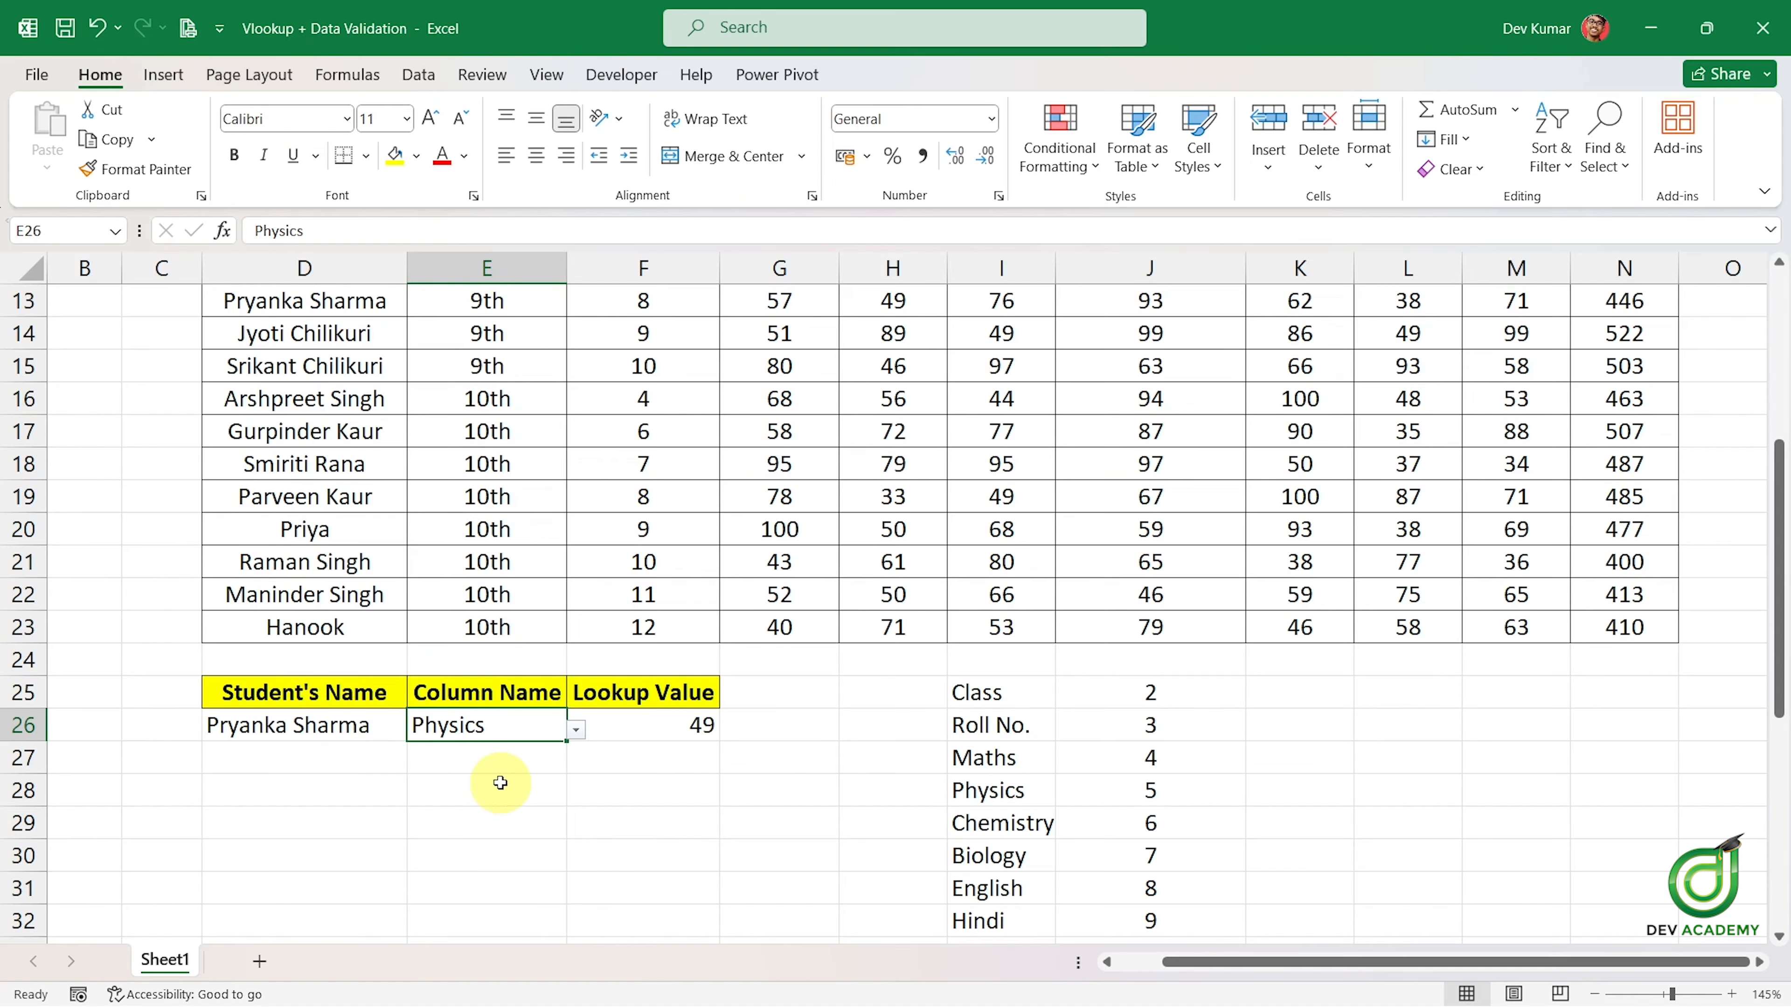
scroll(494, 776, up, 3)
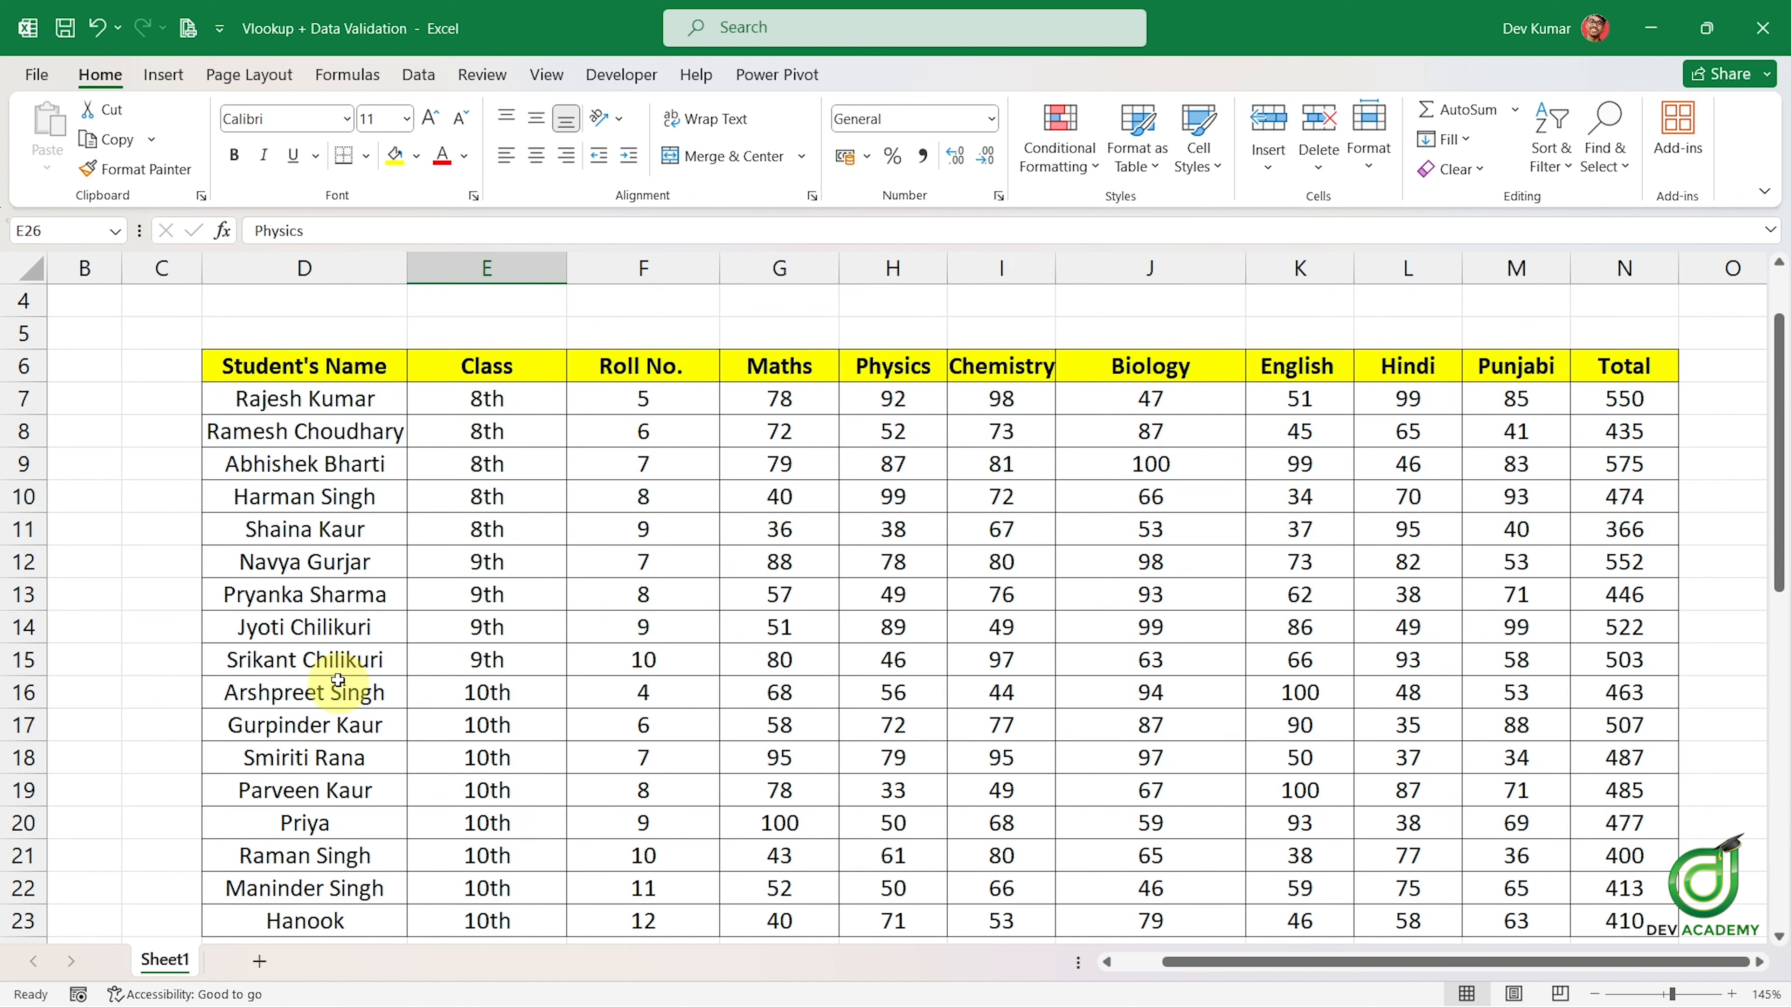
click(350, 596)
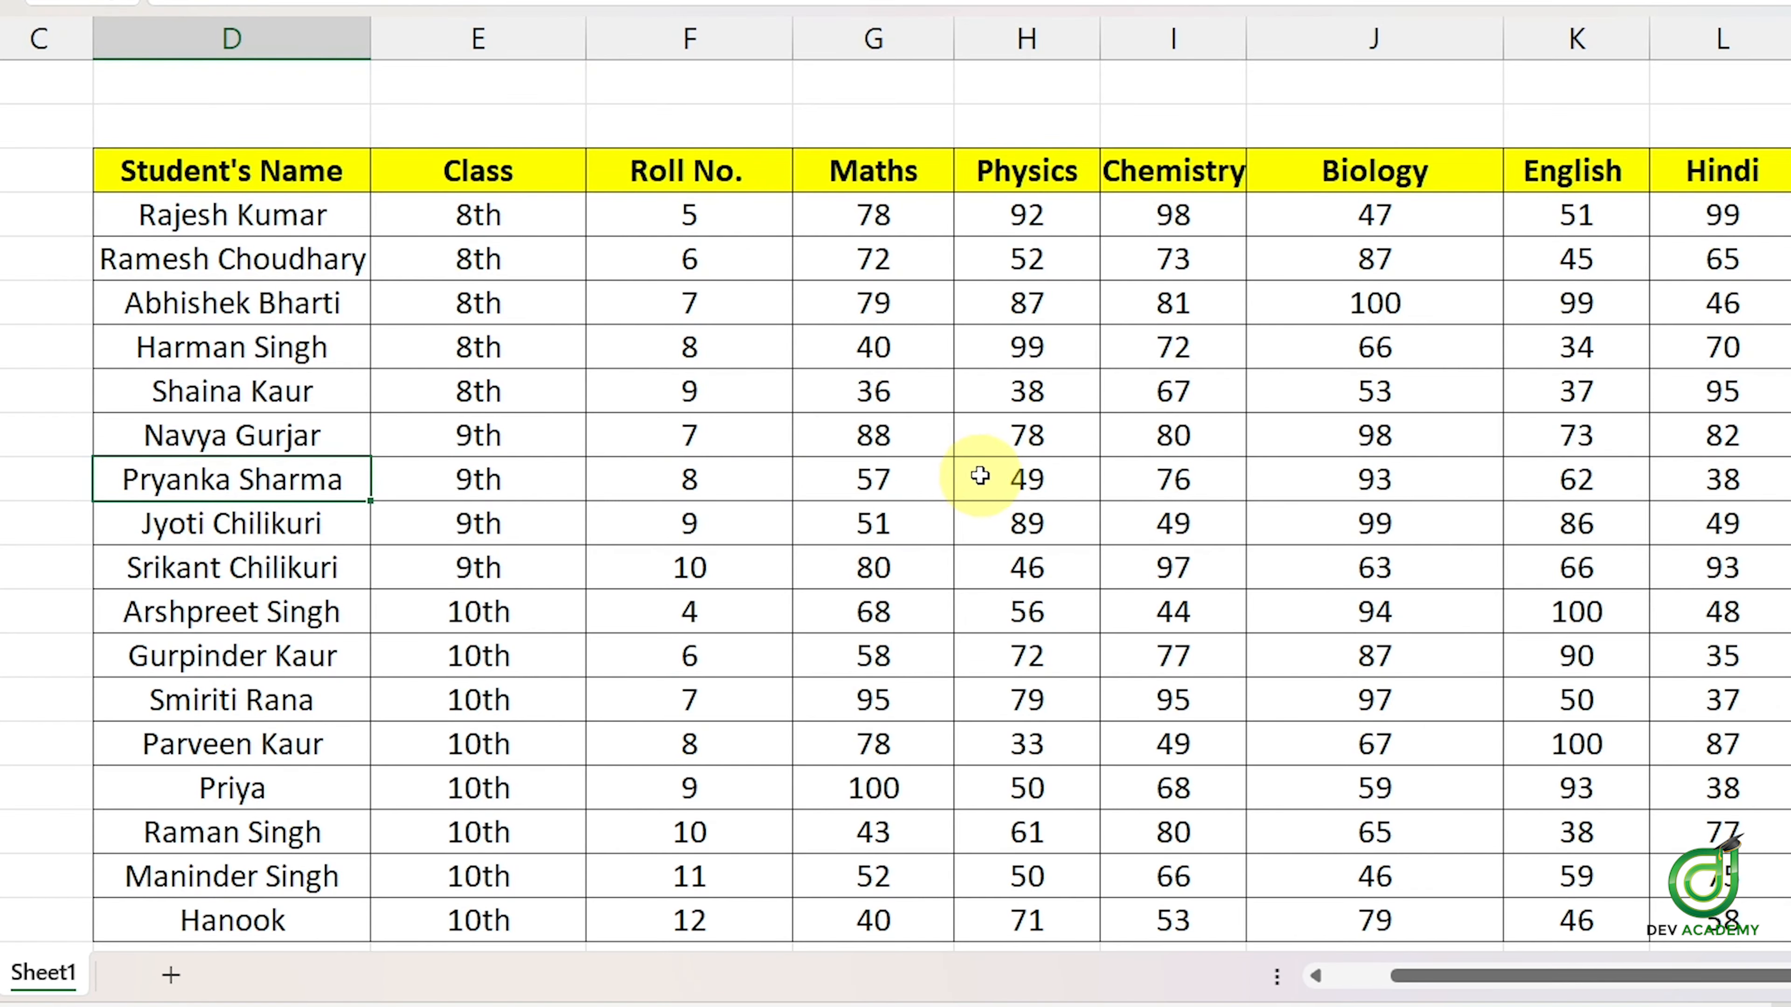
click(980, 476)
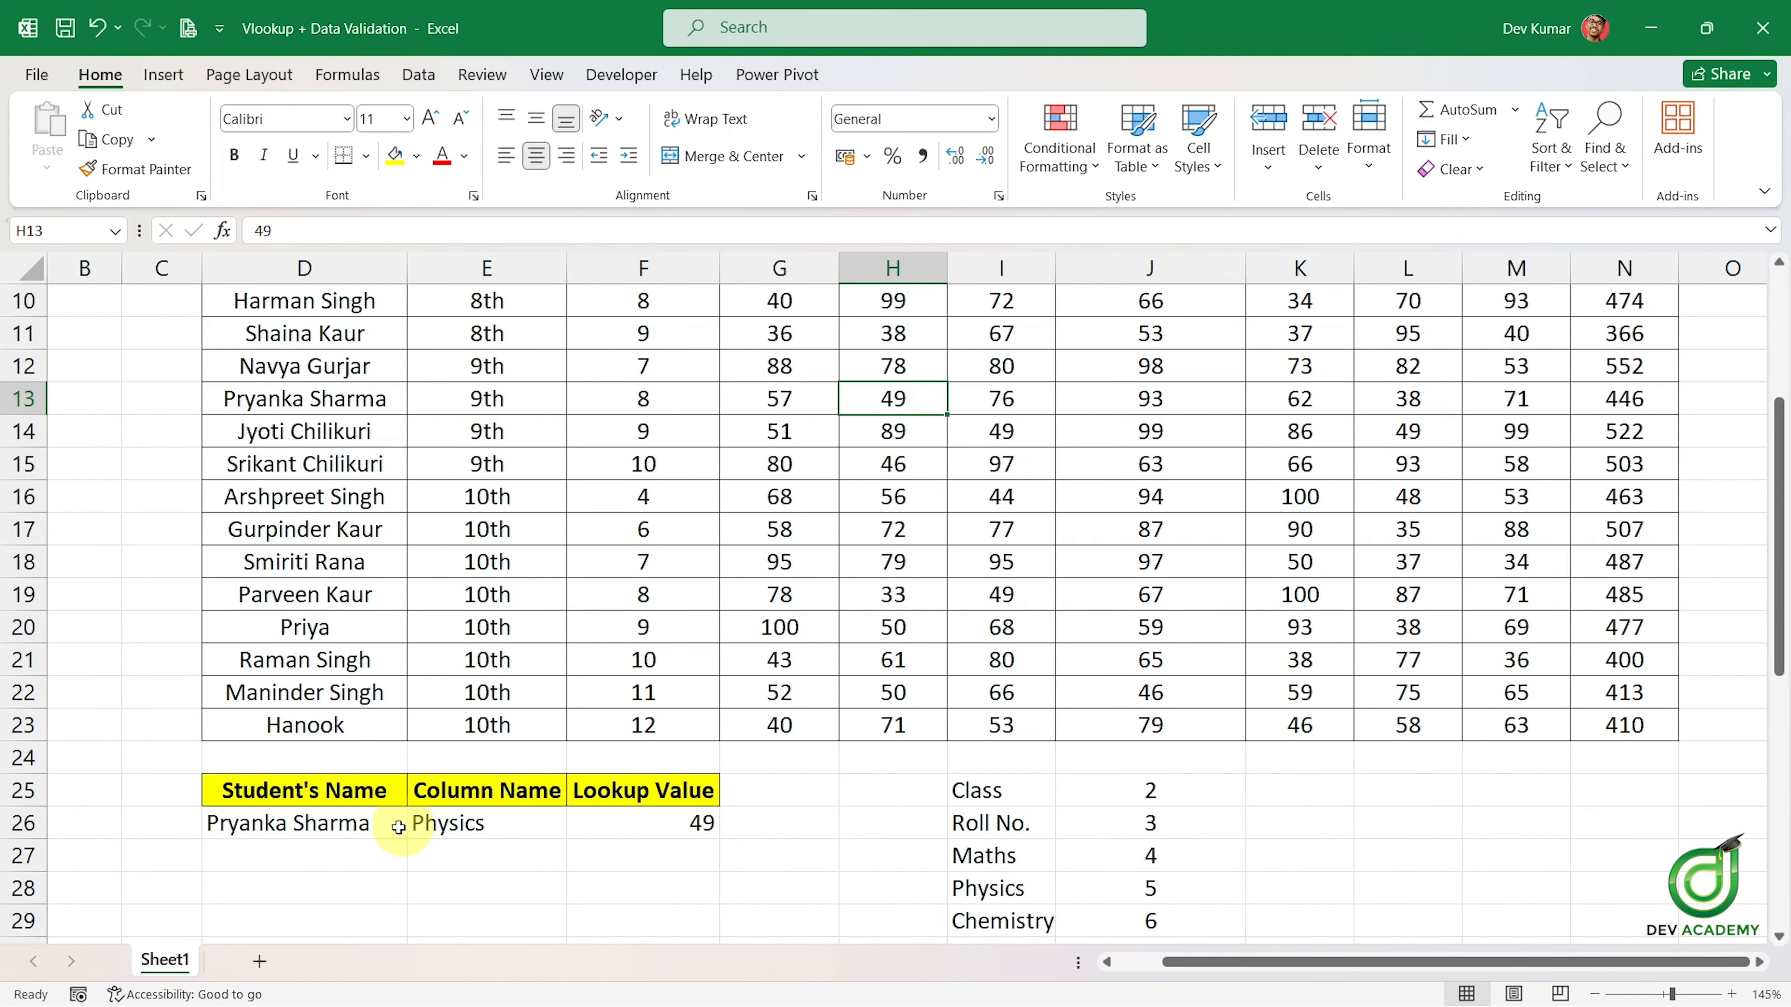
Set the student's name in D26 to the last student in the marks table, listed in D23.
click(396, 826)
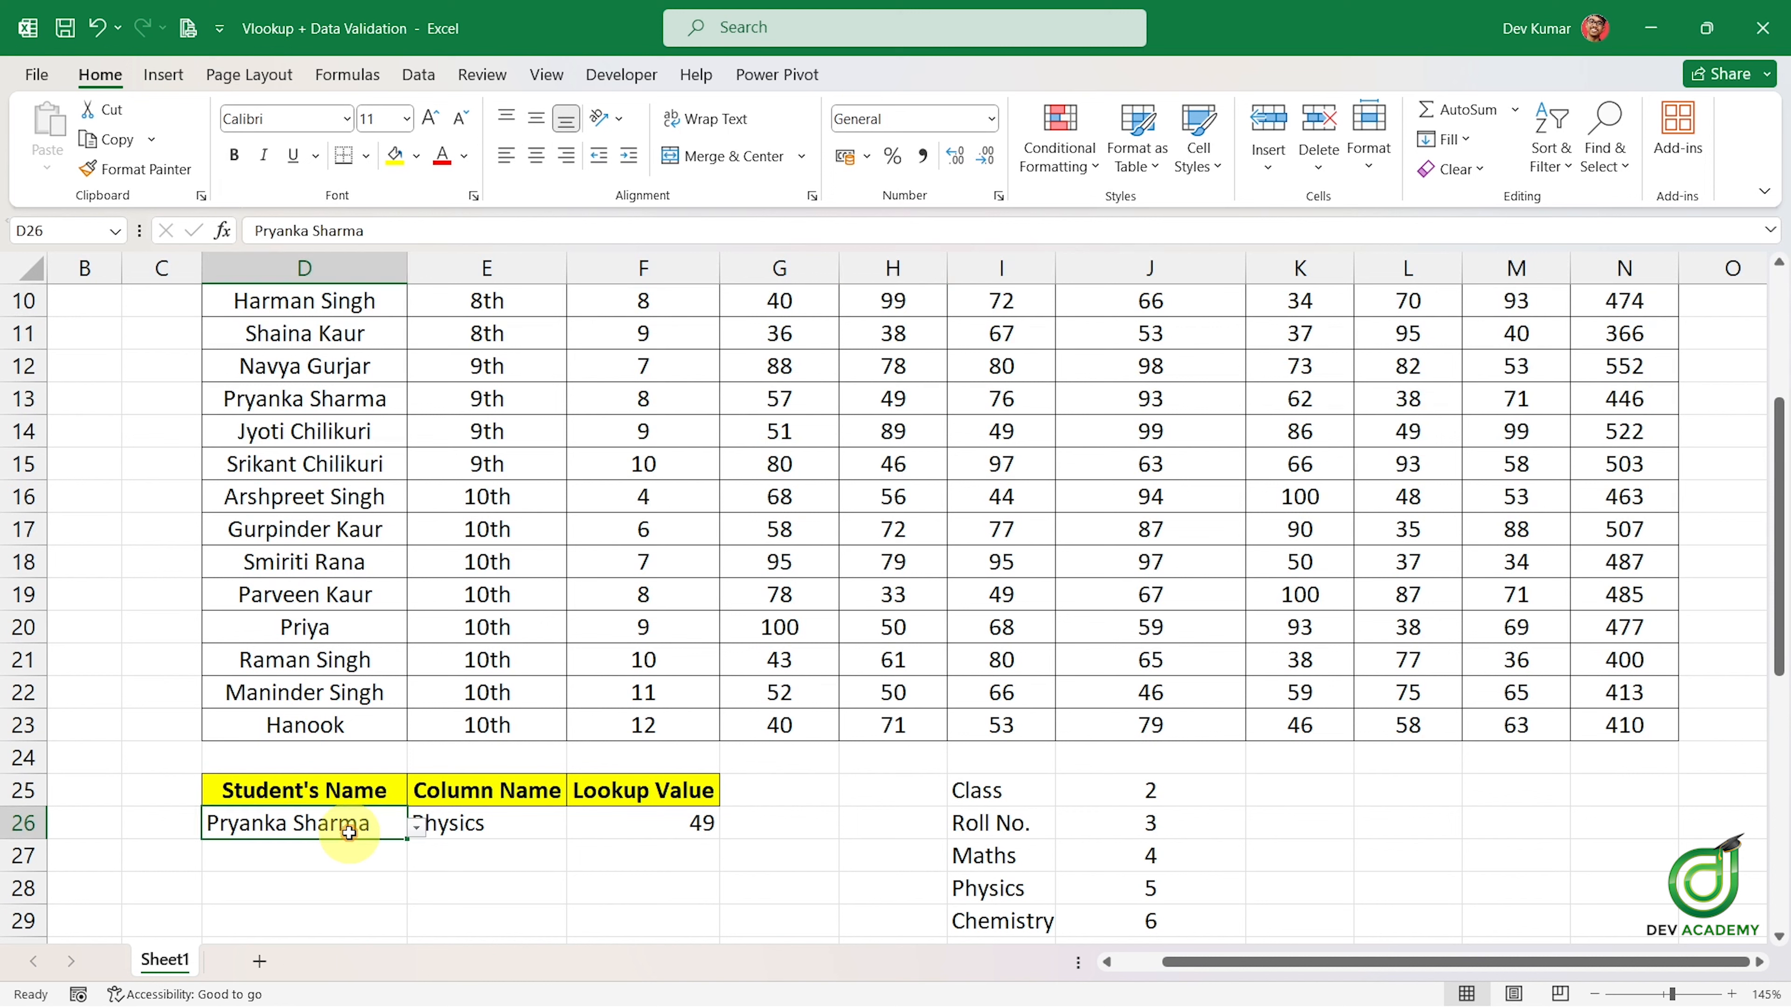
click(417, 830)
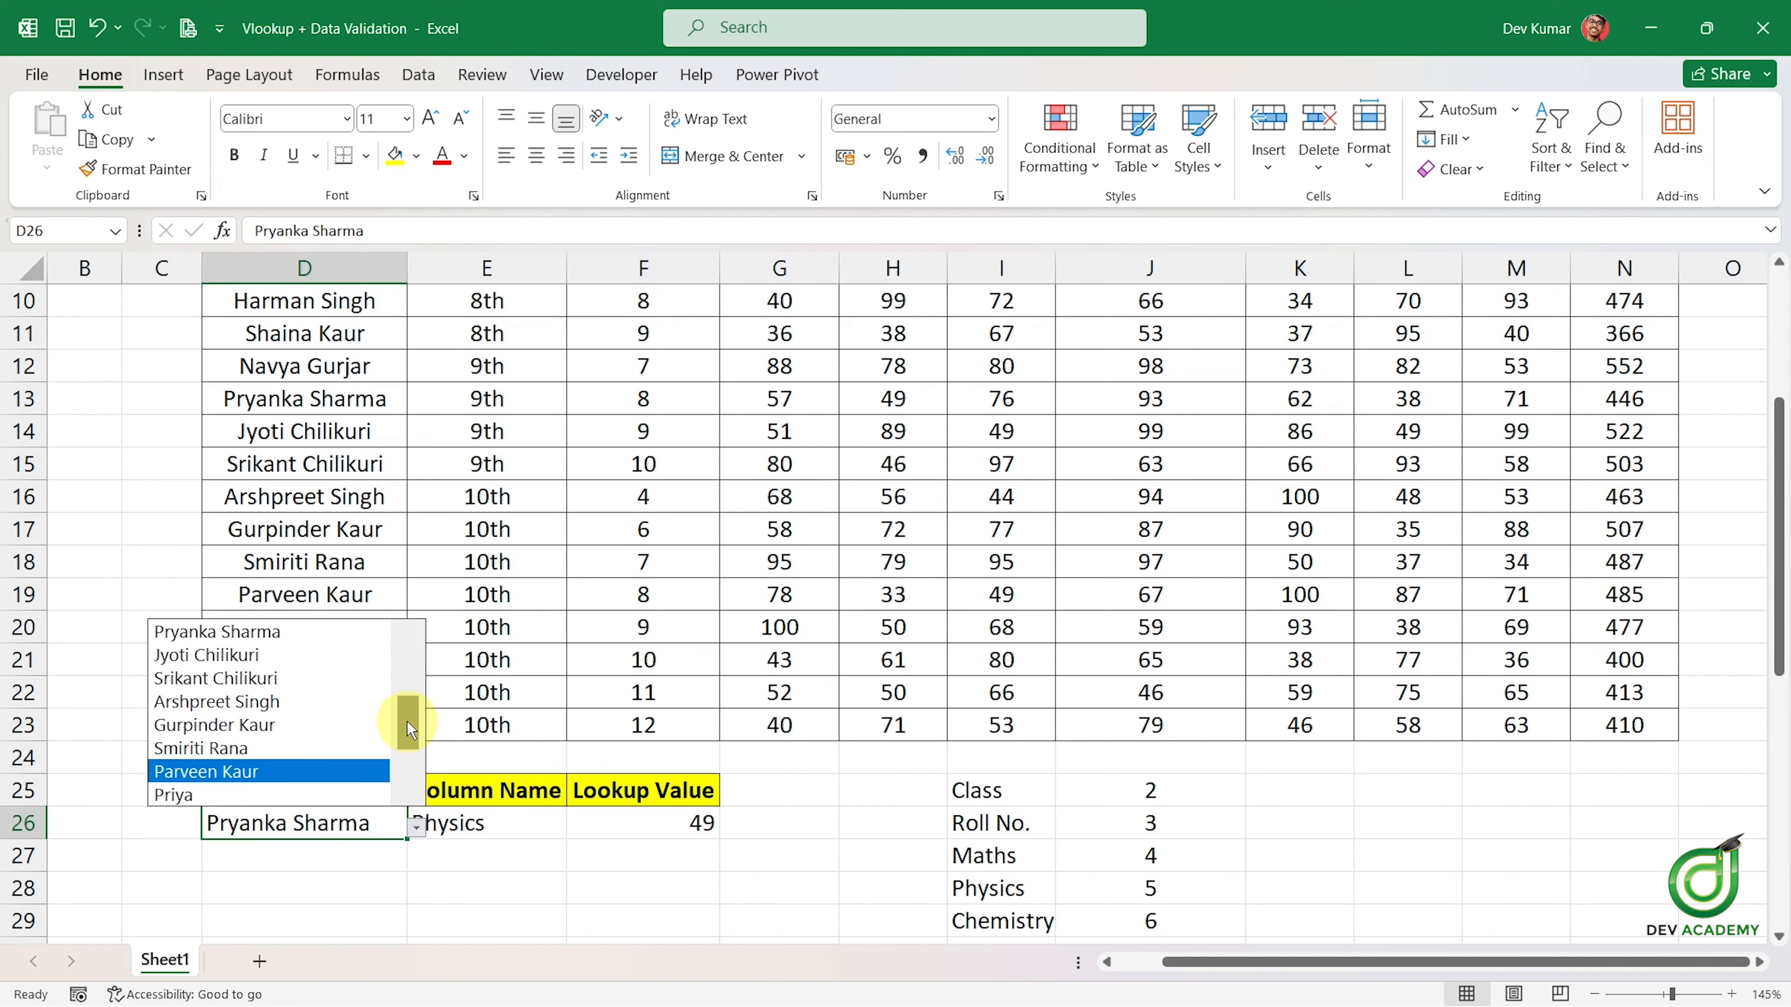
drag(409, 726, 409, 783)
click(264, 796)
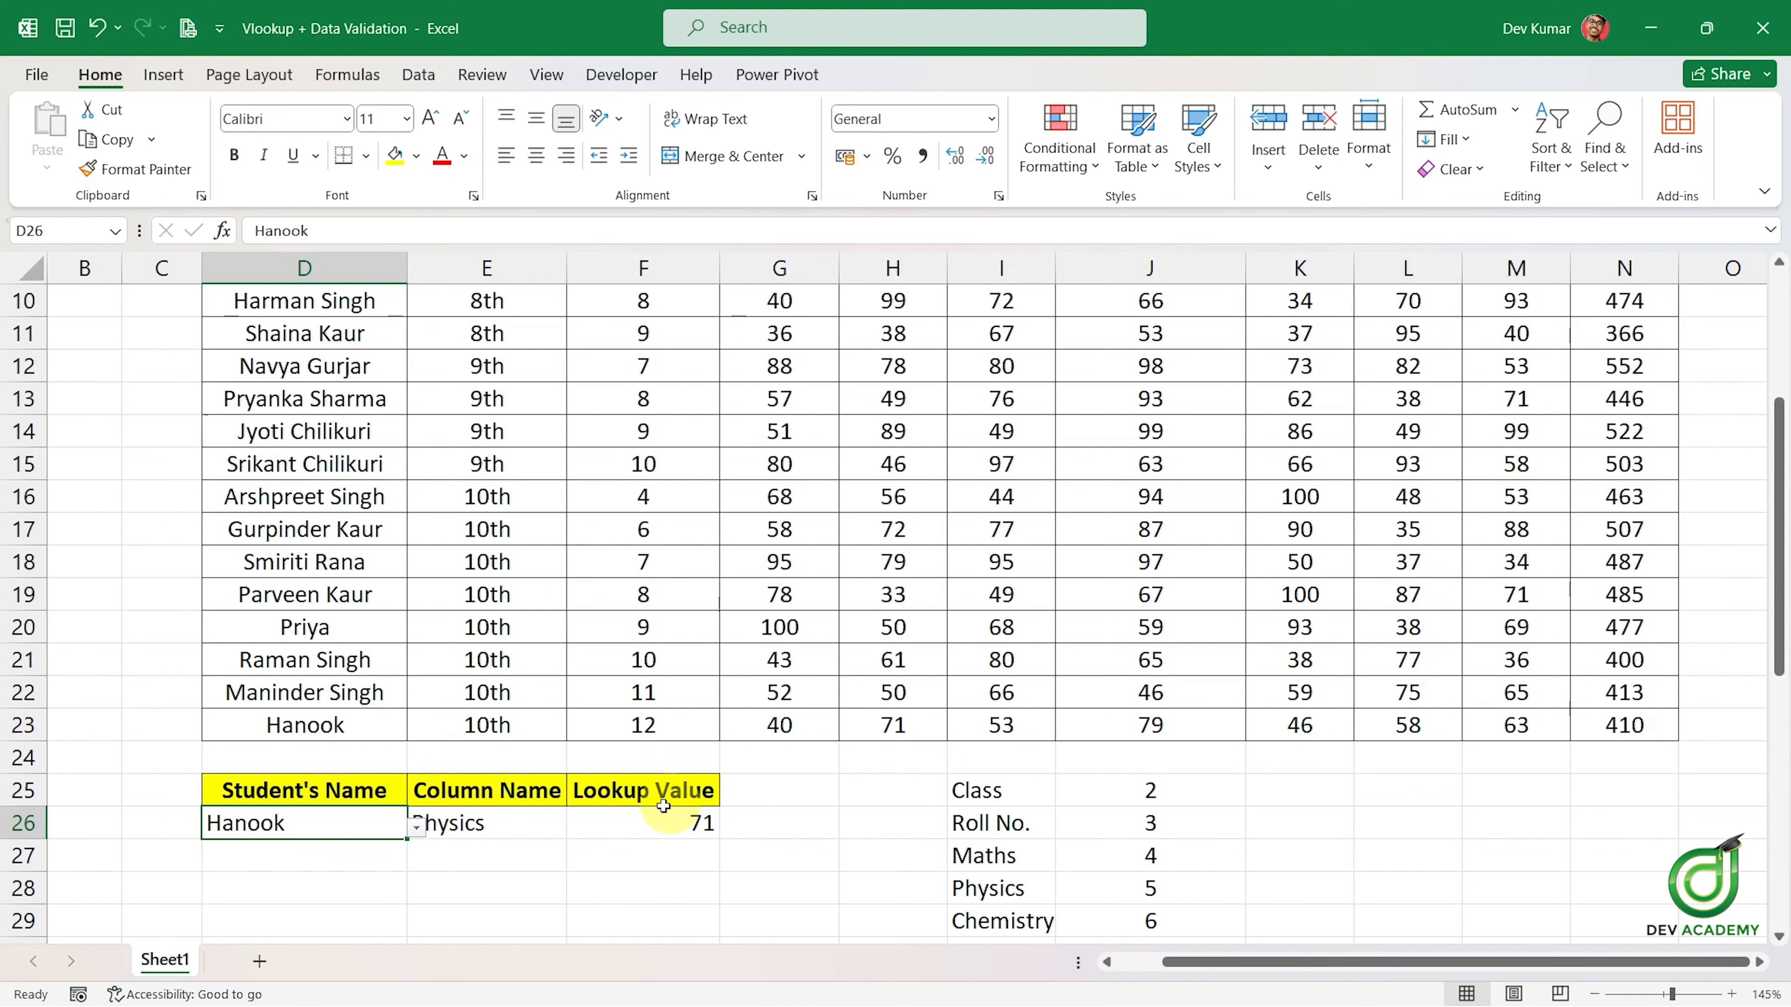
Set the column name in E26 to Punjabi and check the lookup value against the student's Punjabi mark in M23.
click(497, 822)
click(576, 827)
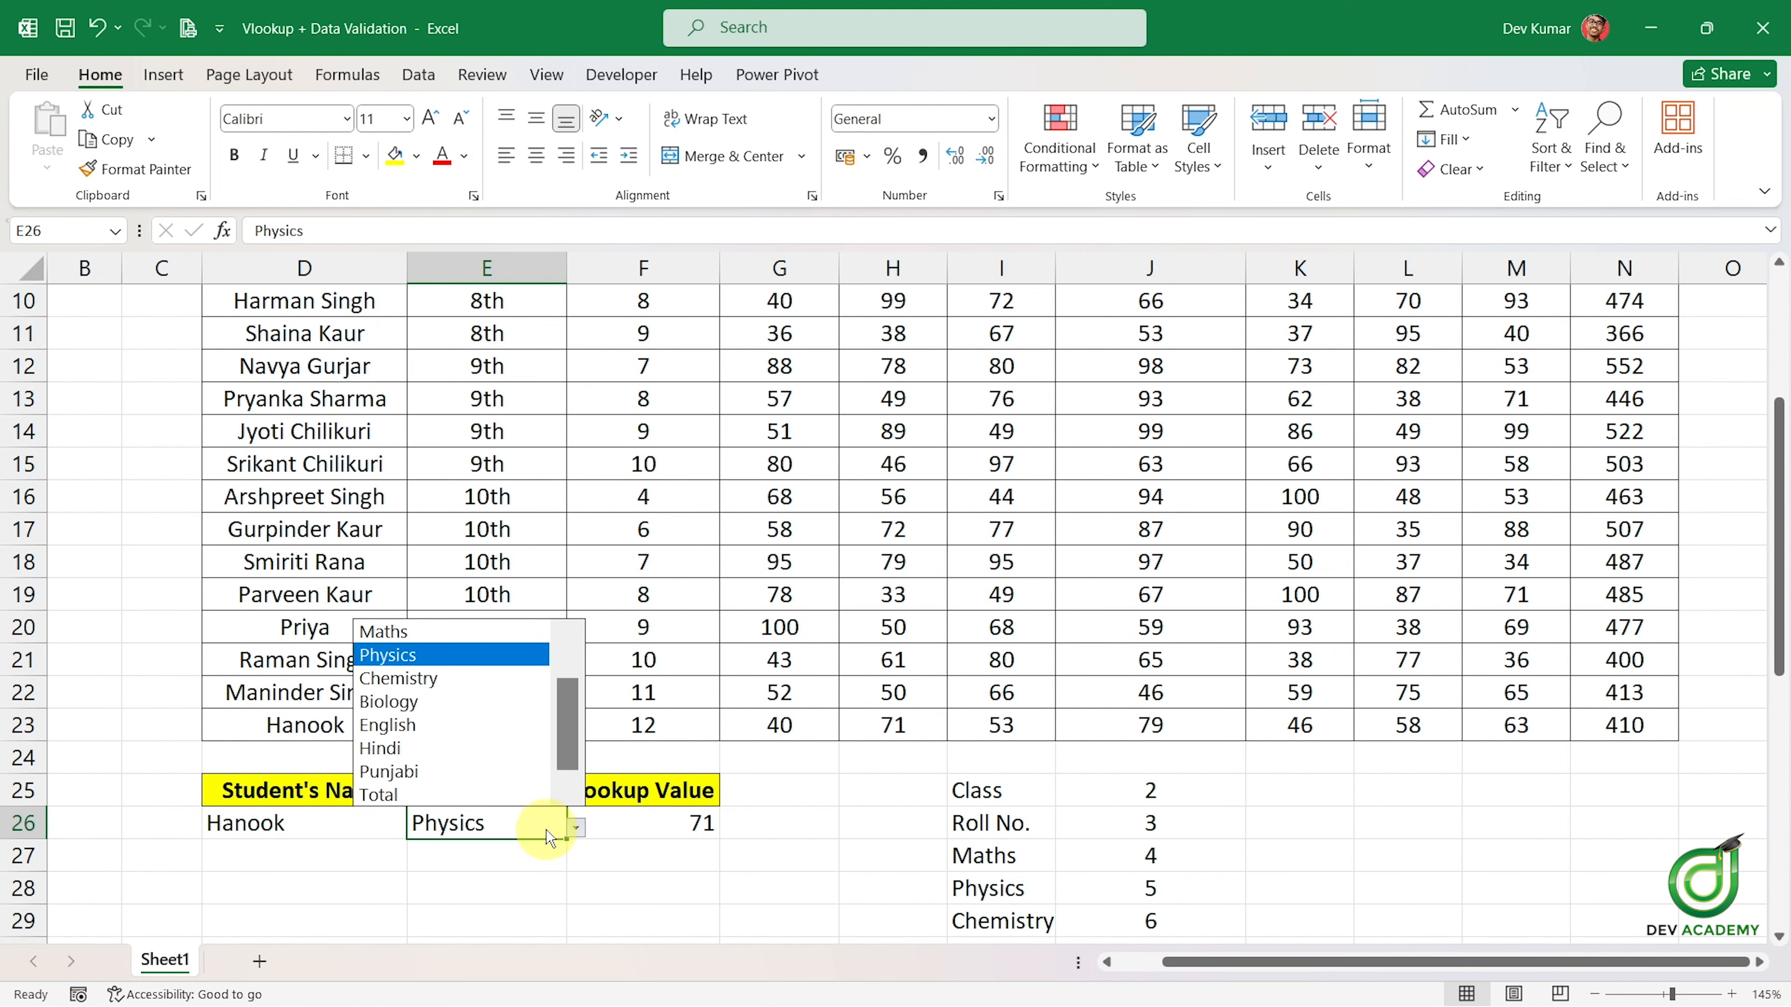
click(503, 778)
scroll(1058, 733, up, 2)
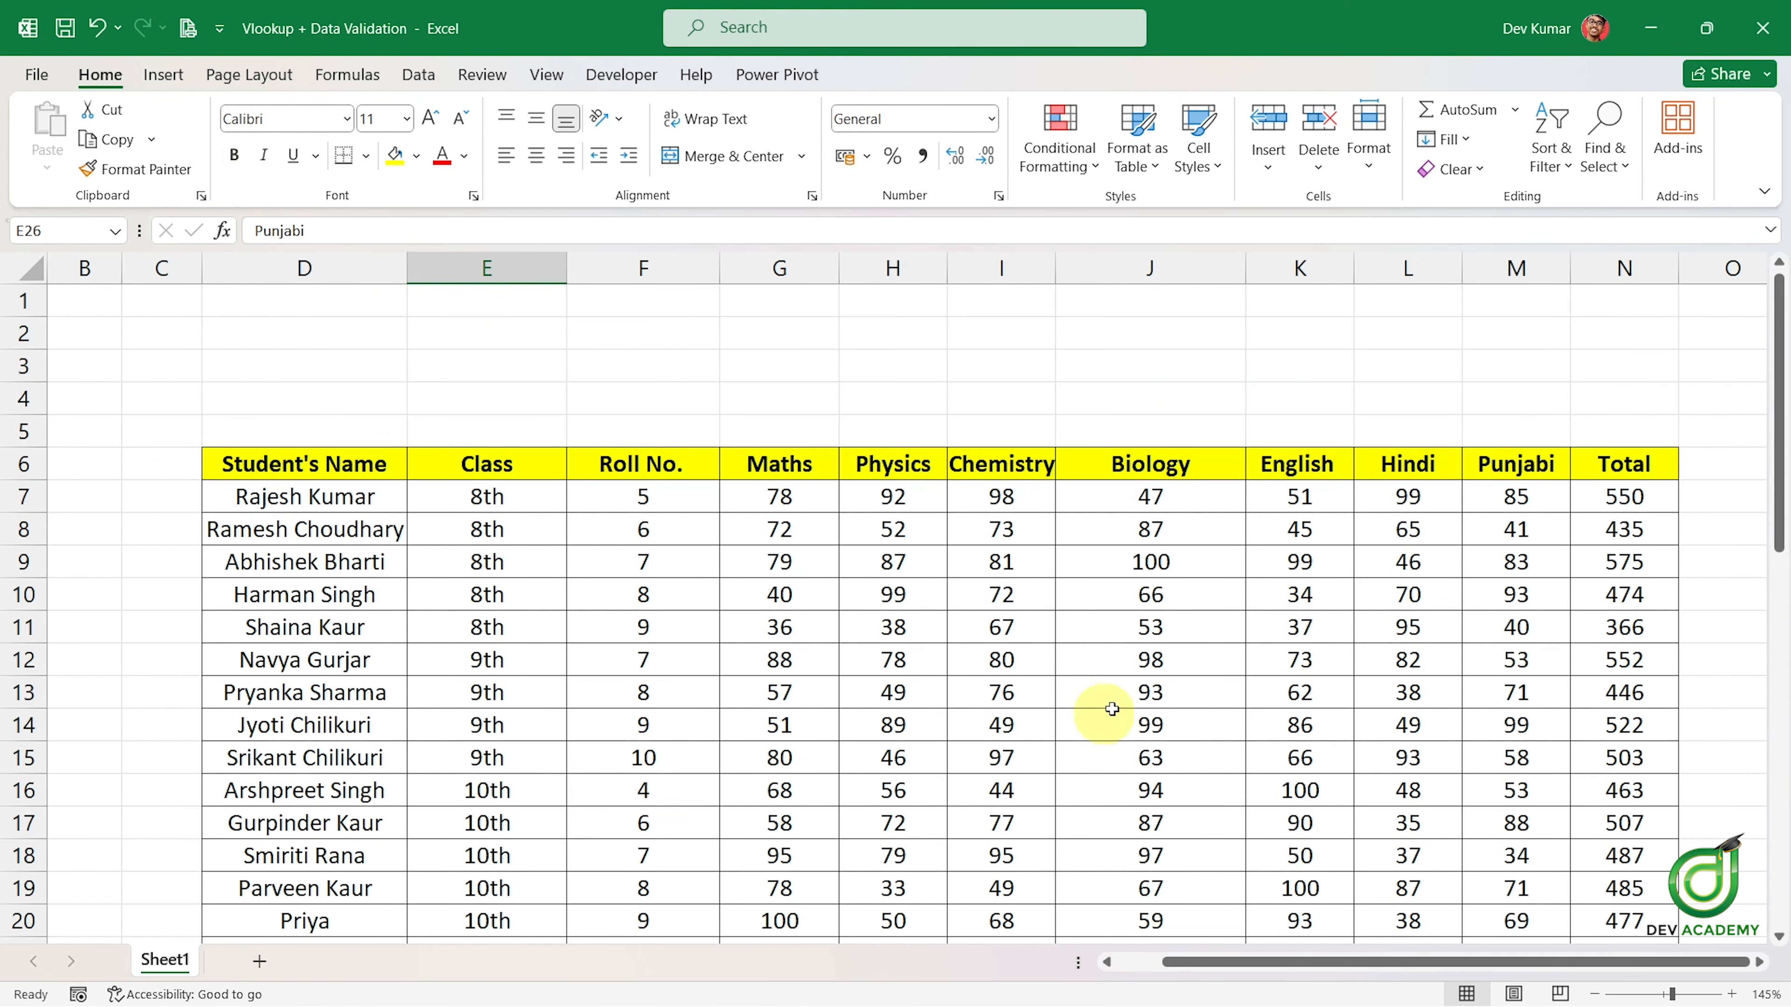
scroll(1507, 506, down, 2)
click(1516, 730)
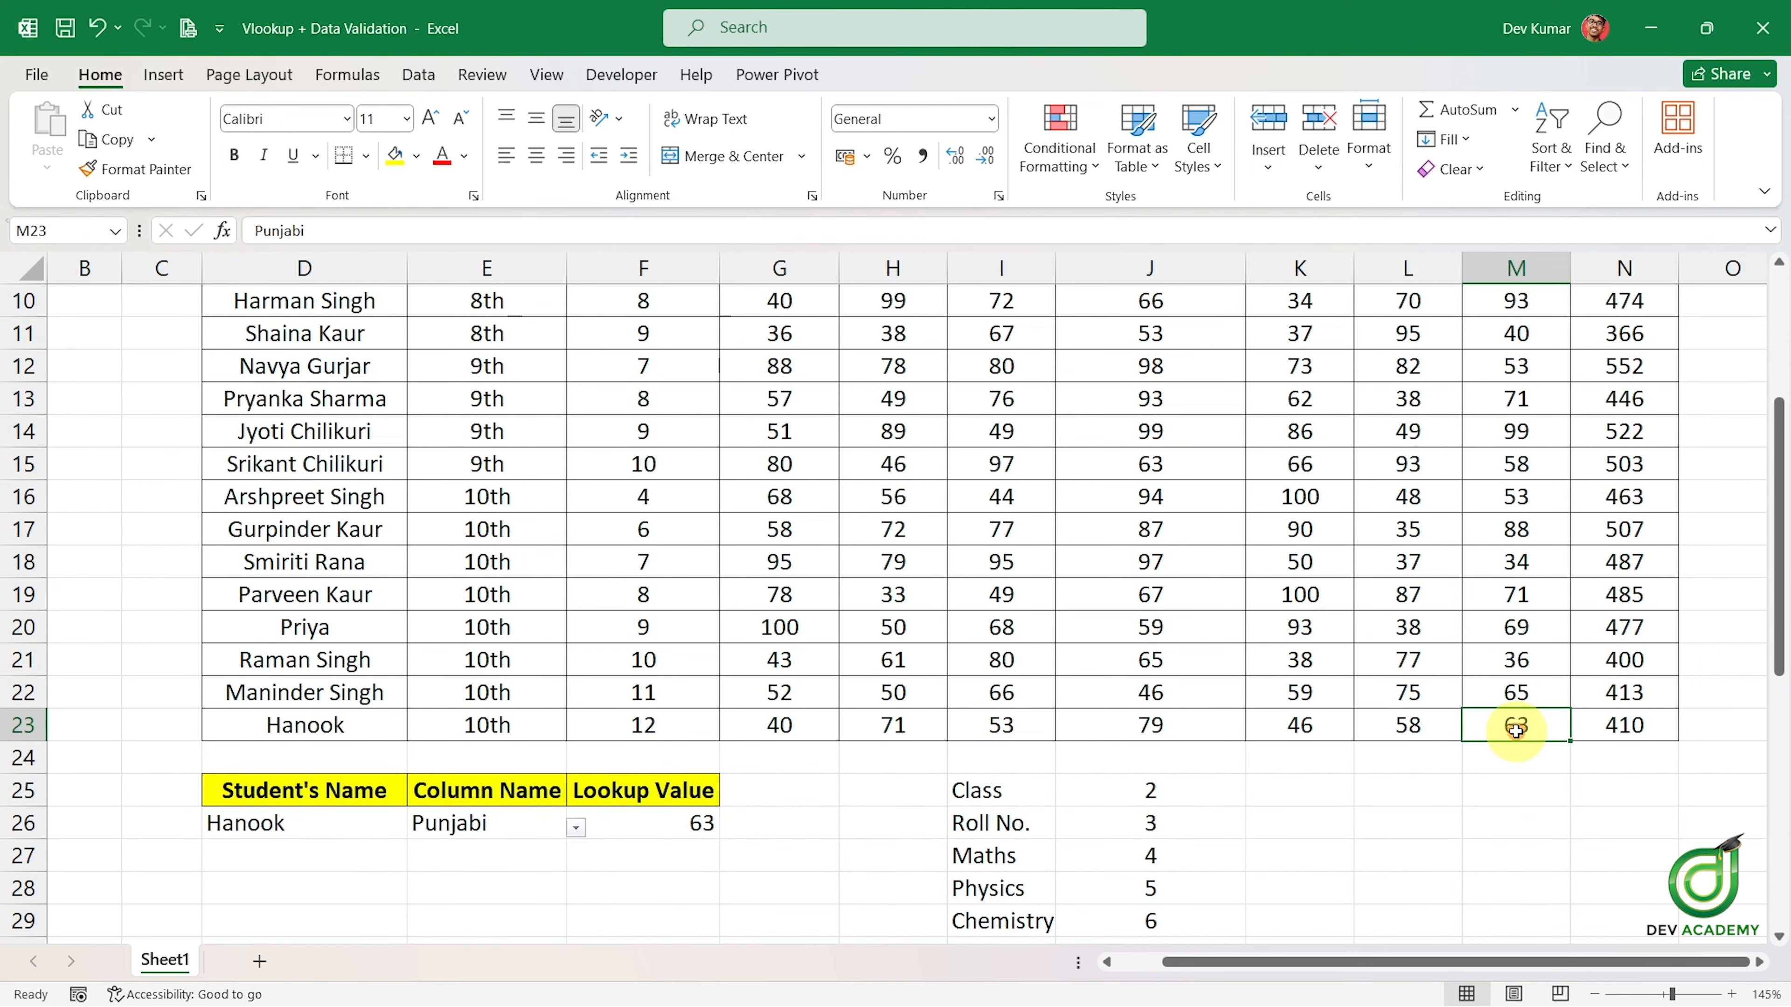
scroll(1019, 731, down, 3)
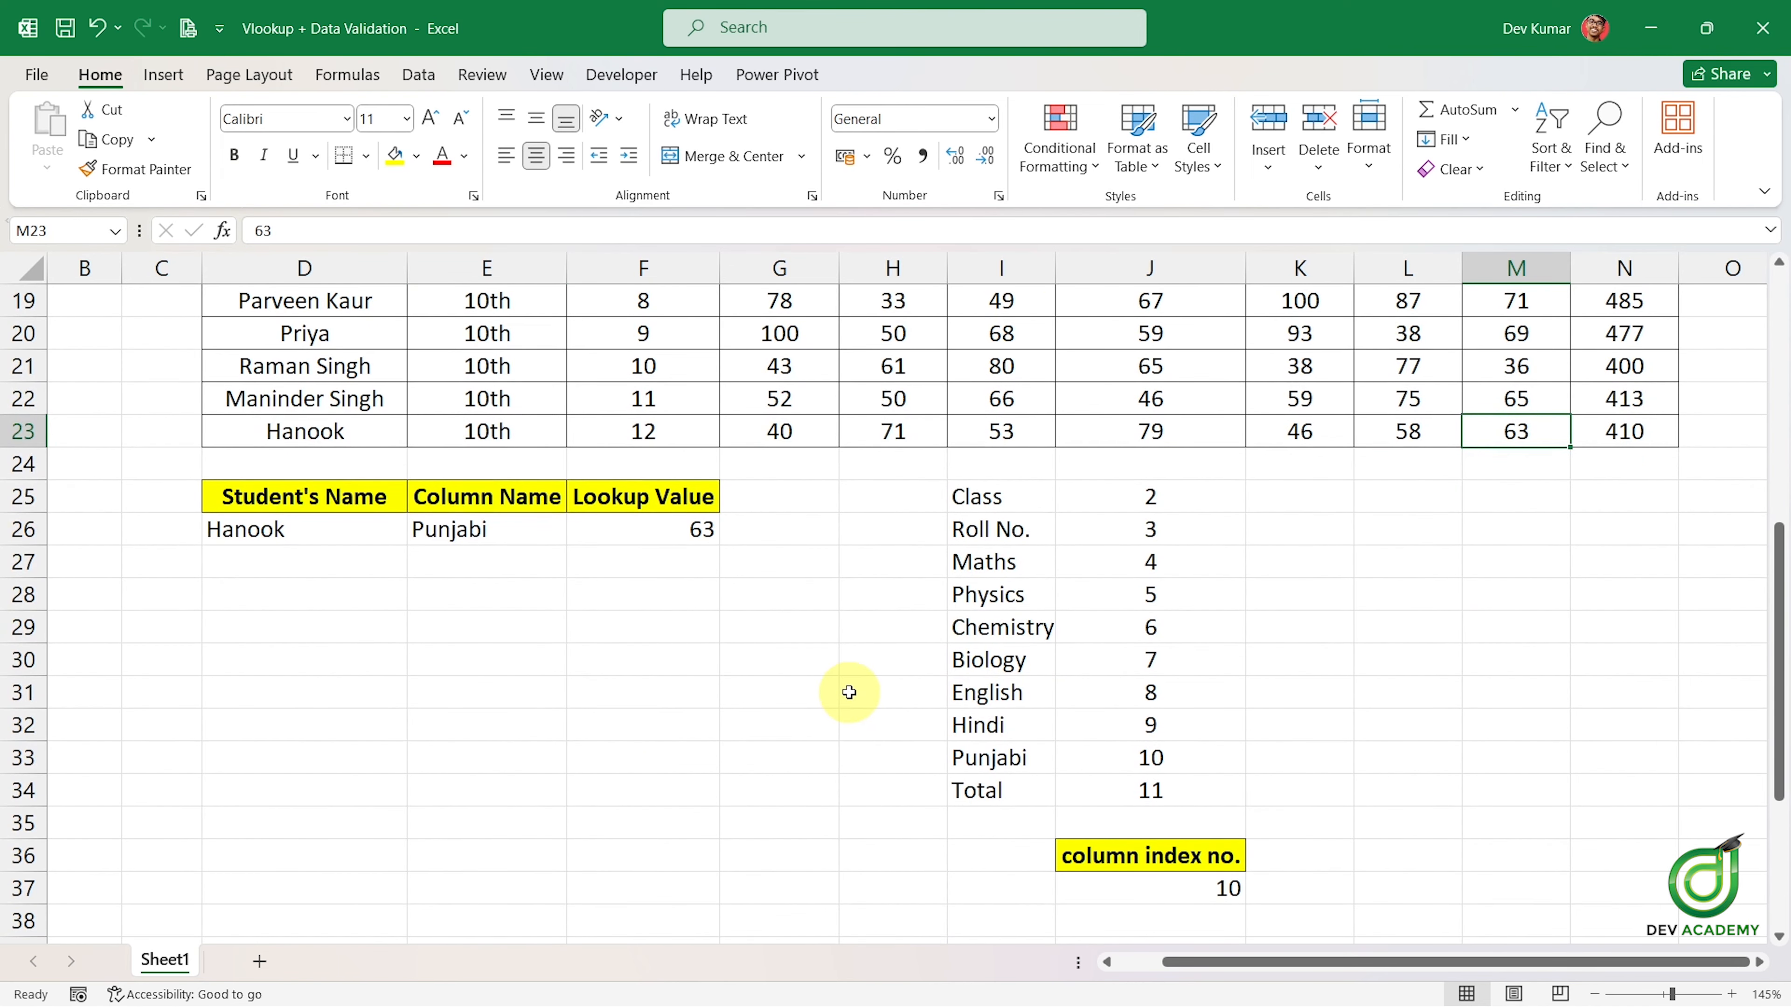
Review the VLOOKUP formula in F26, examining its J37 column index reference, the marks table range and the helper index list.
click(374, 518)
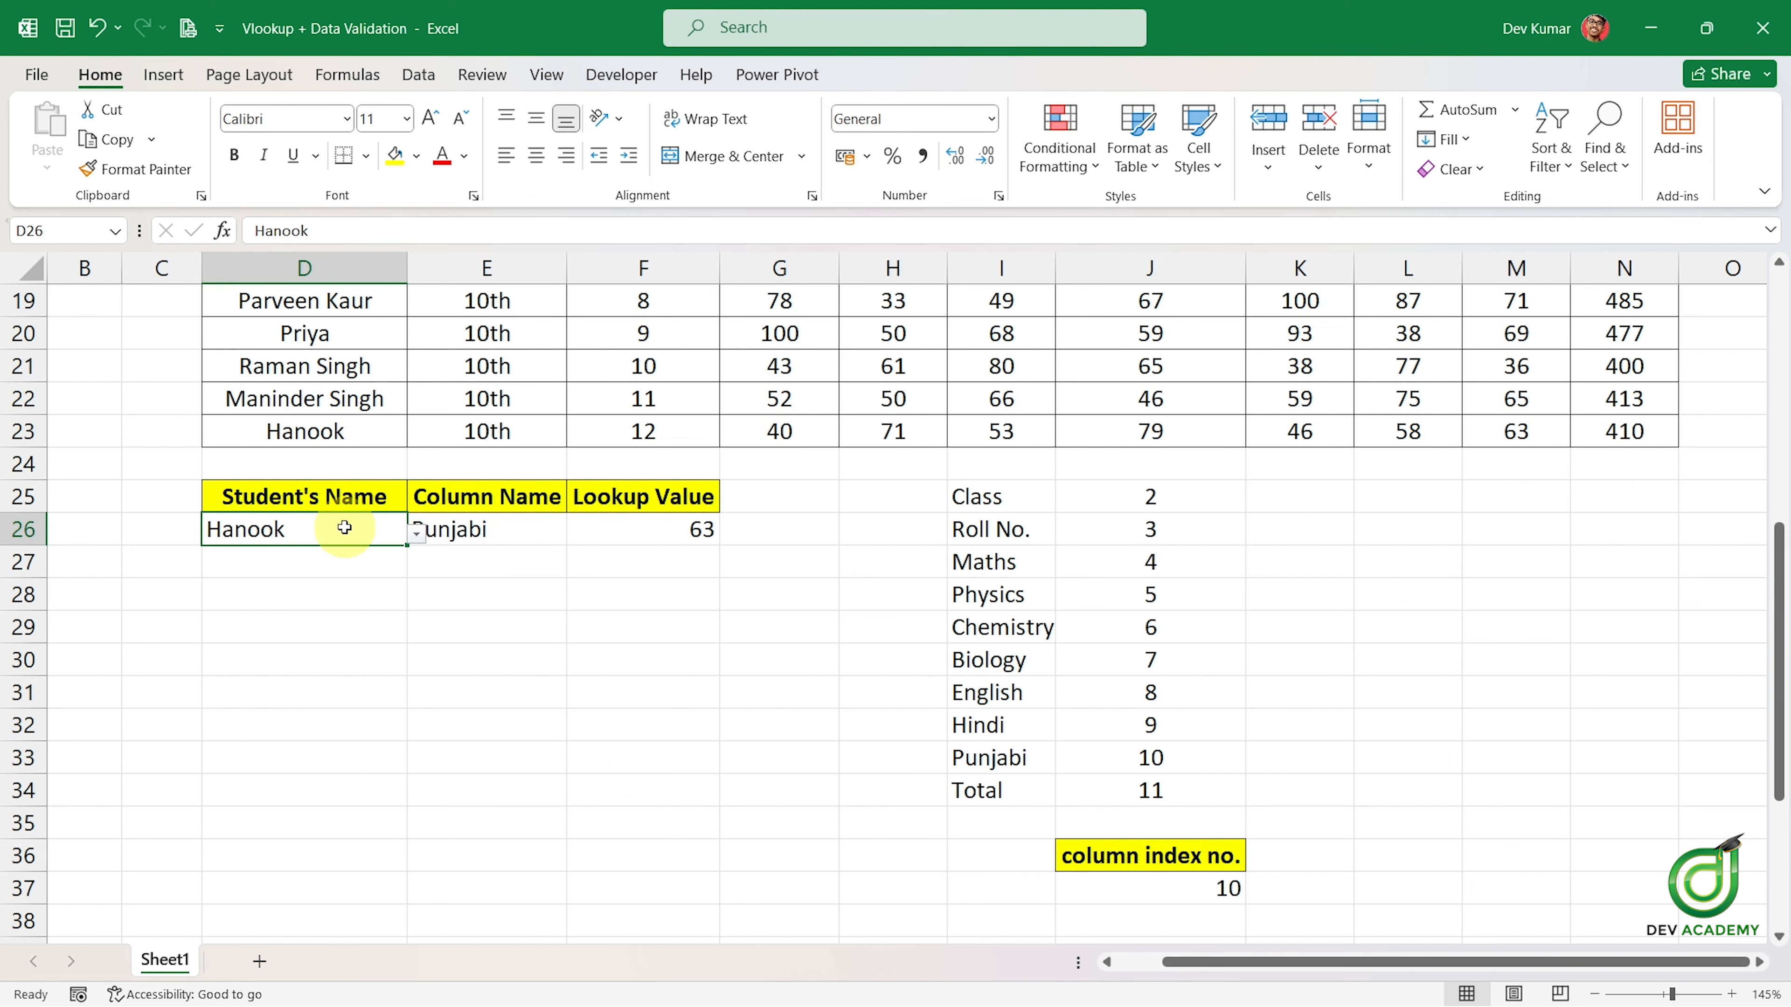
click(670, 528)
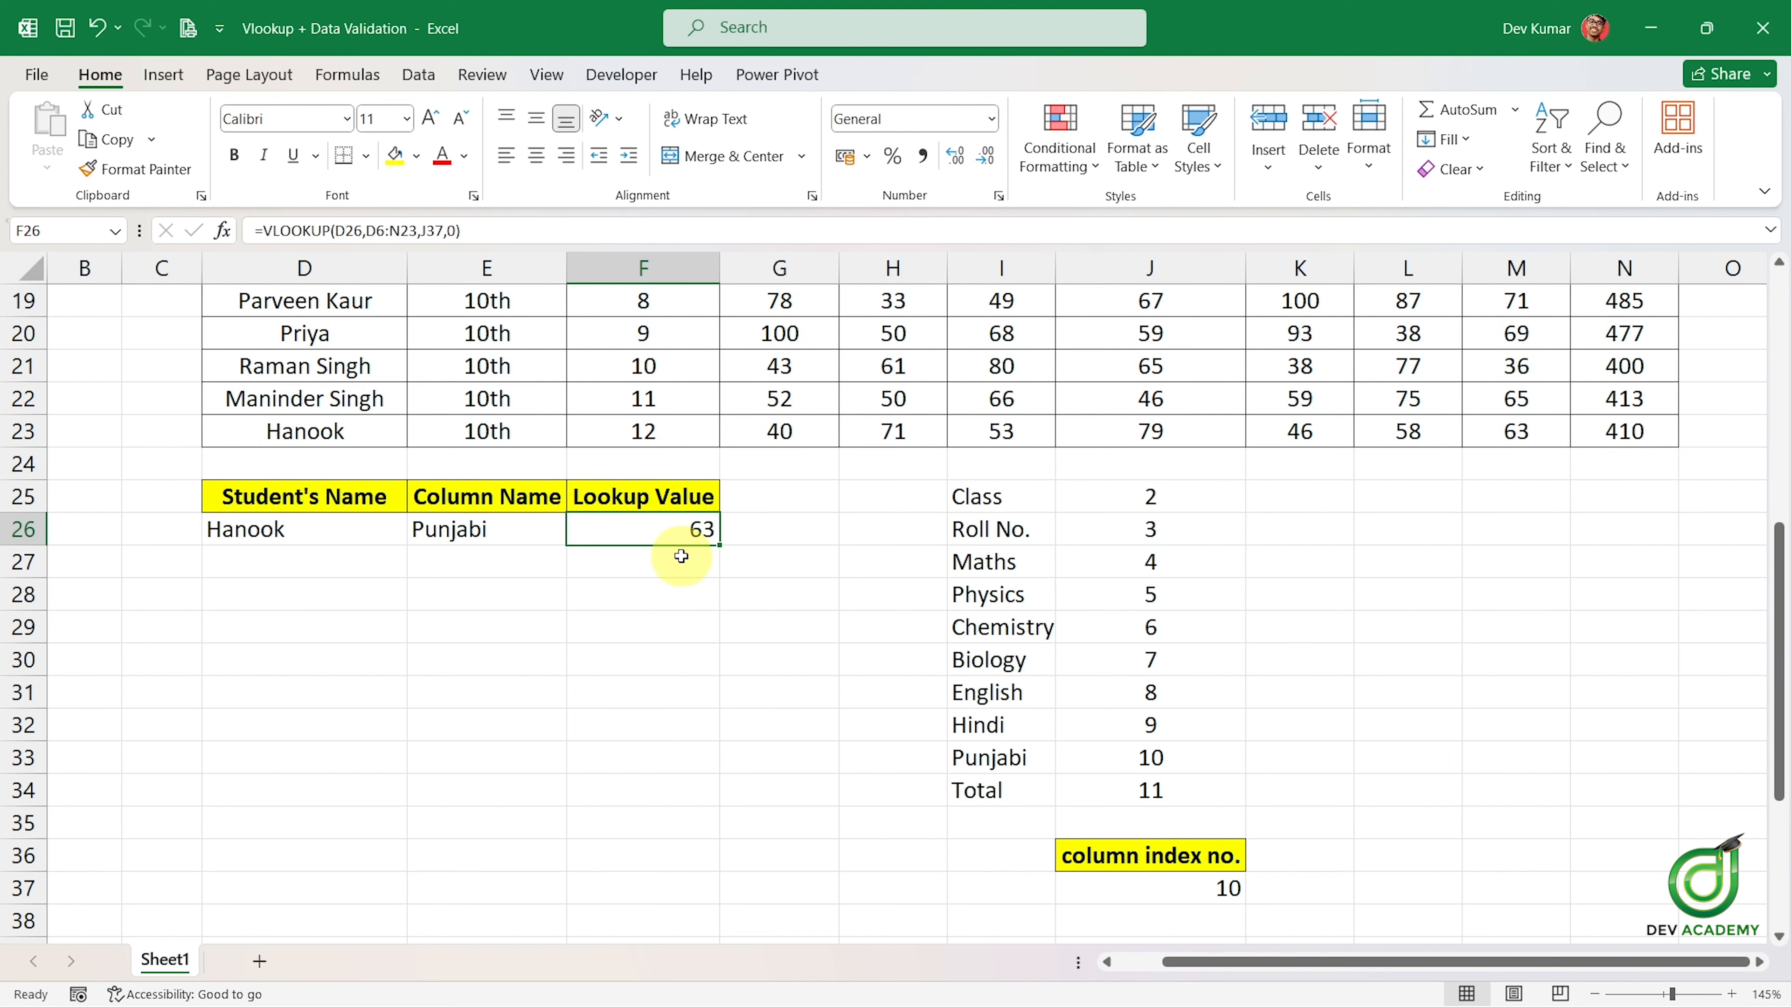
scroll(960, 628, down, 1)
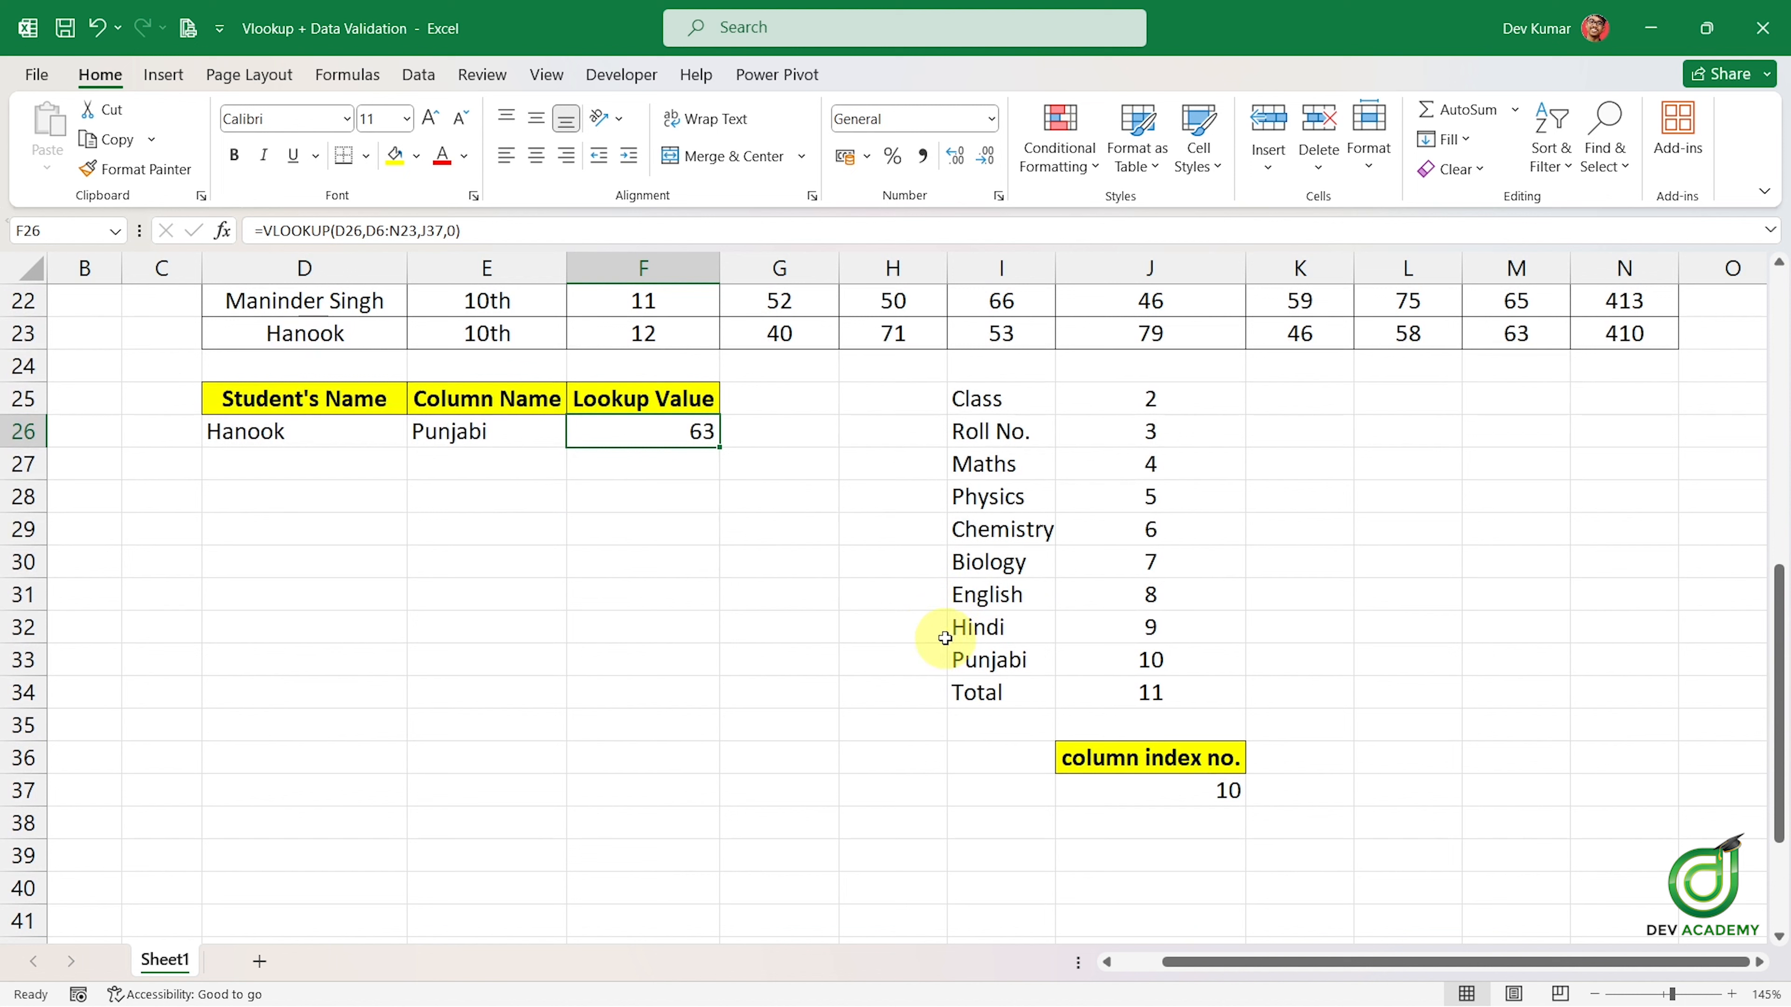
double_click(702, 433)
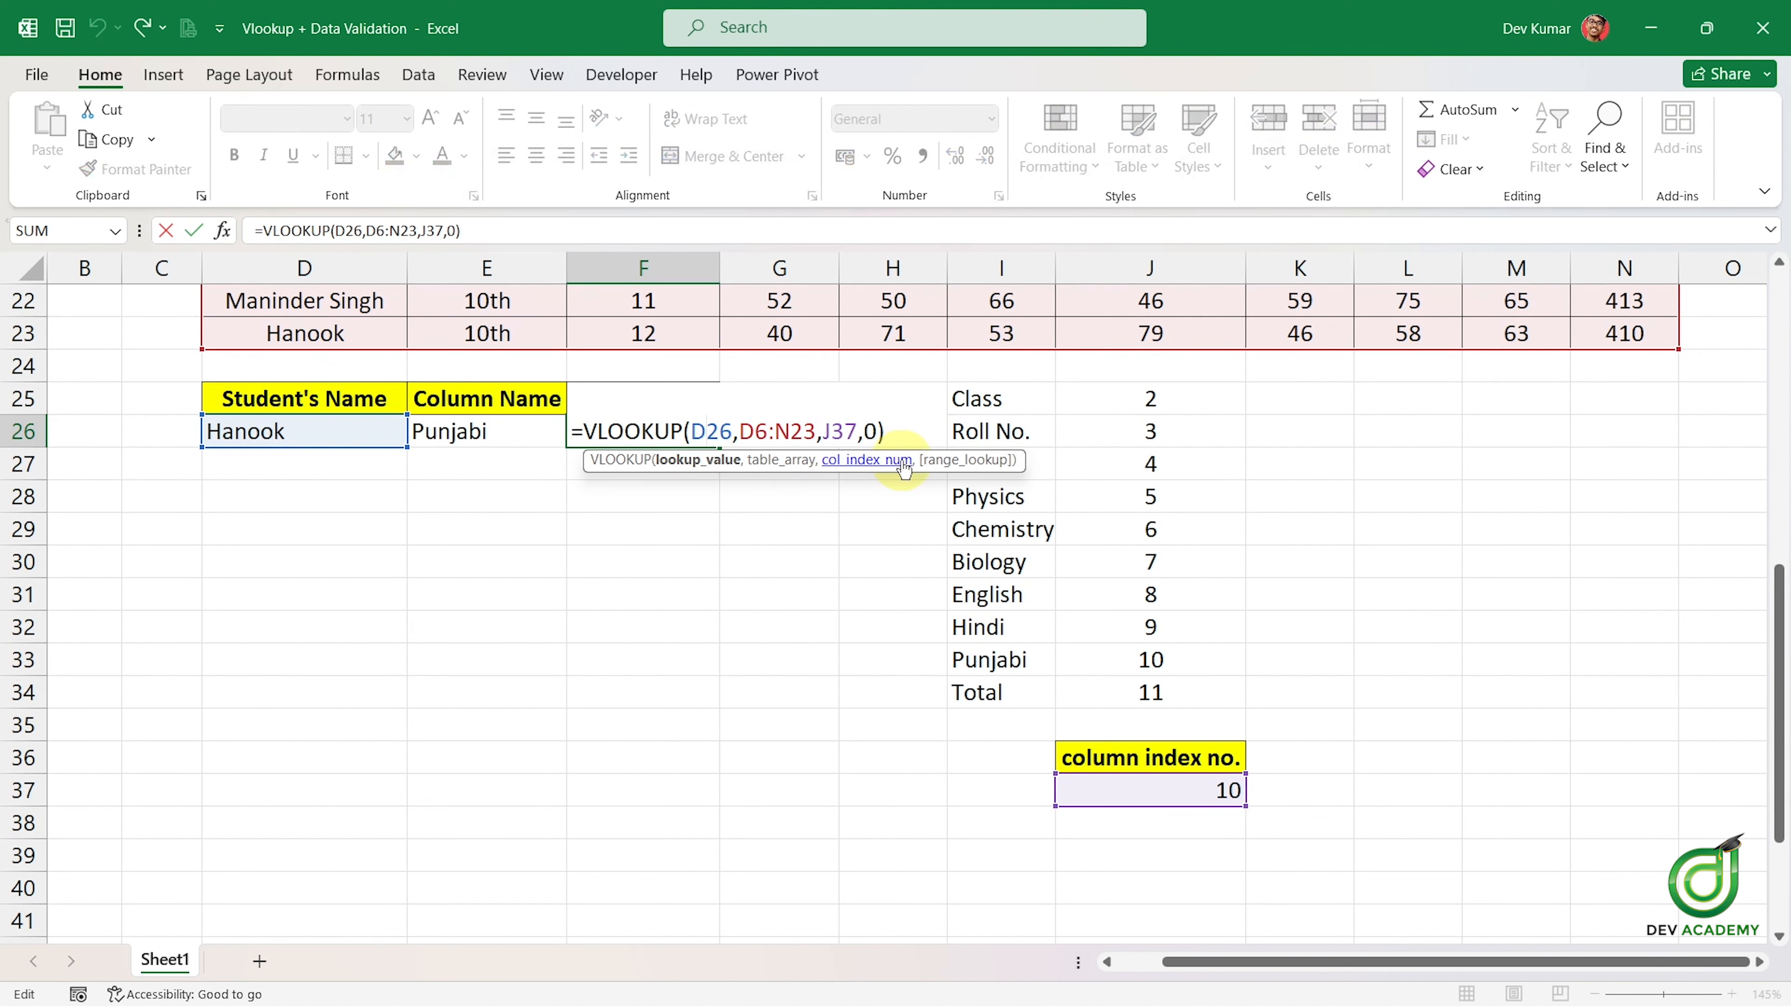
double_click(854, 441)
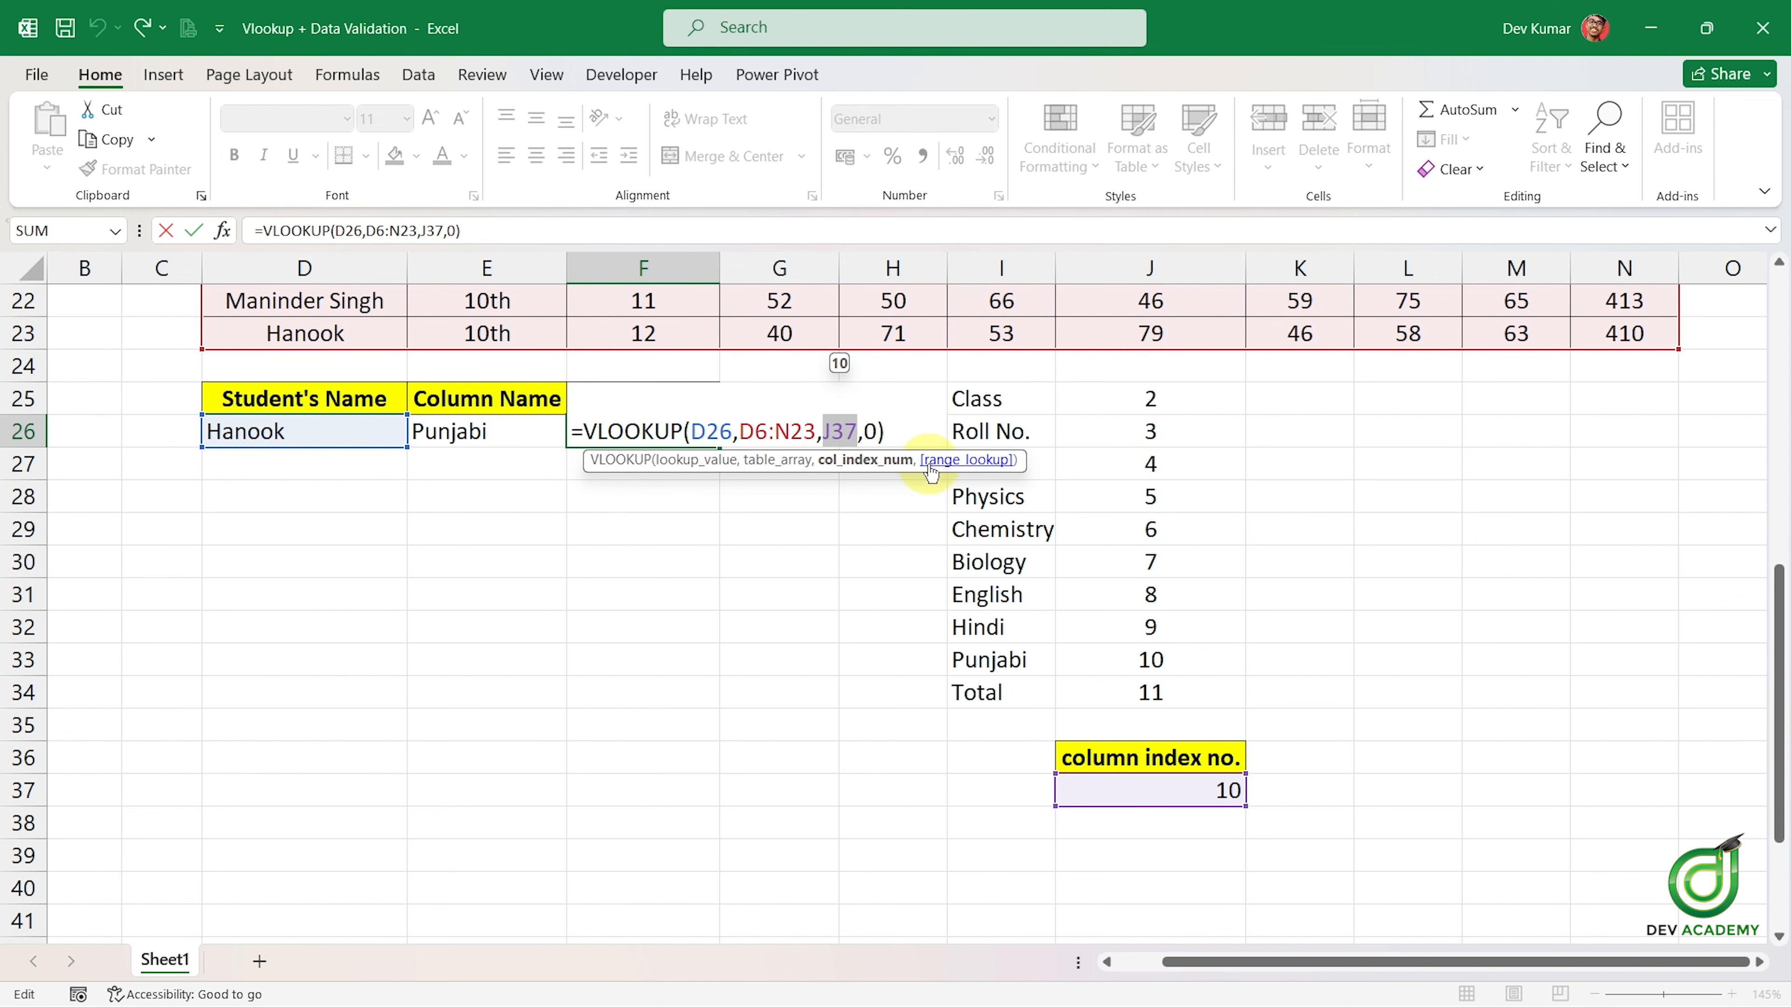
scroll(944, 432, up, 7)
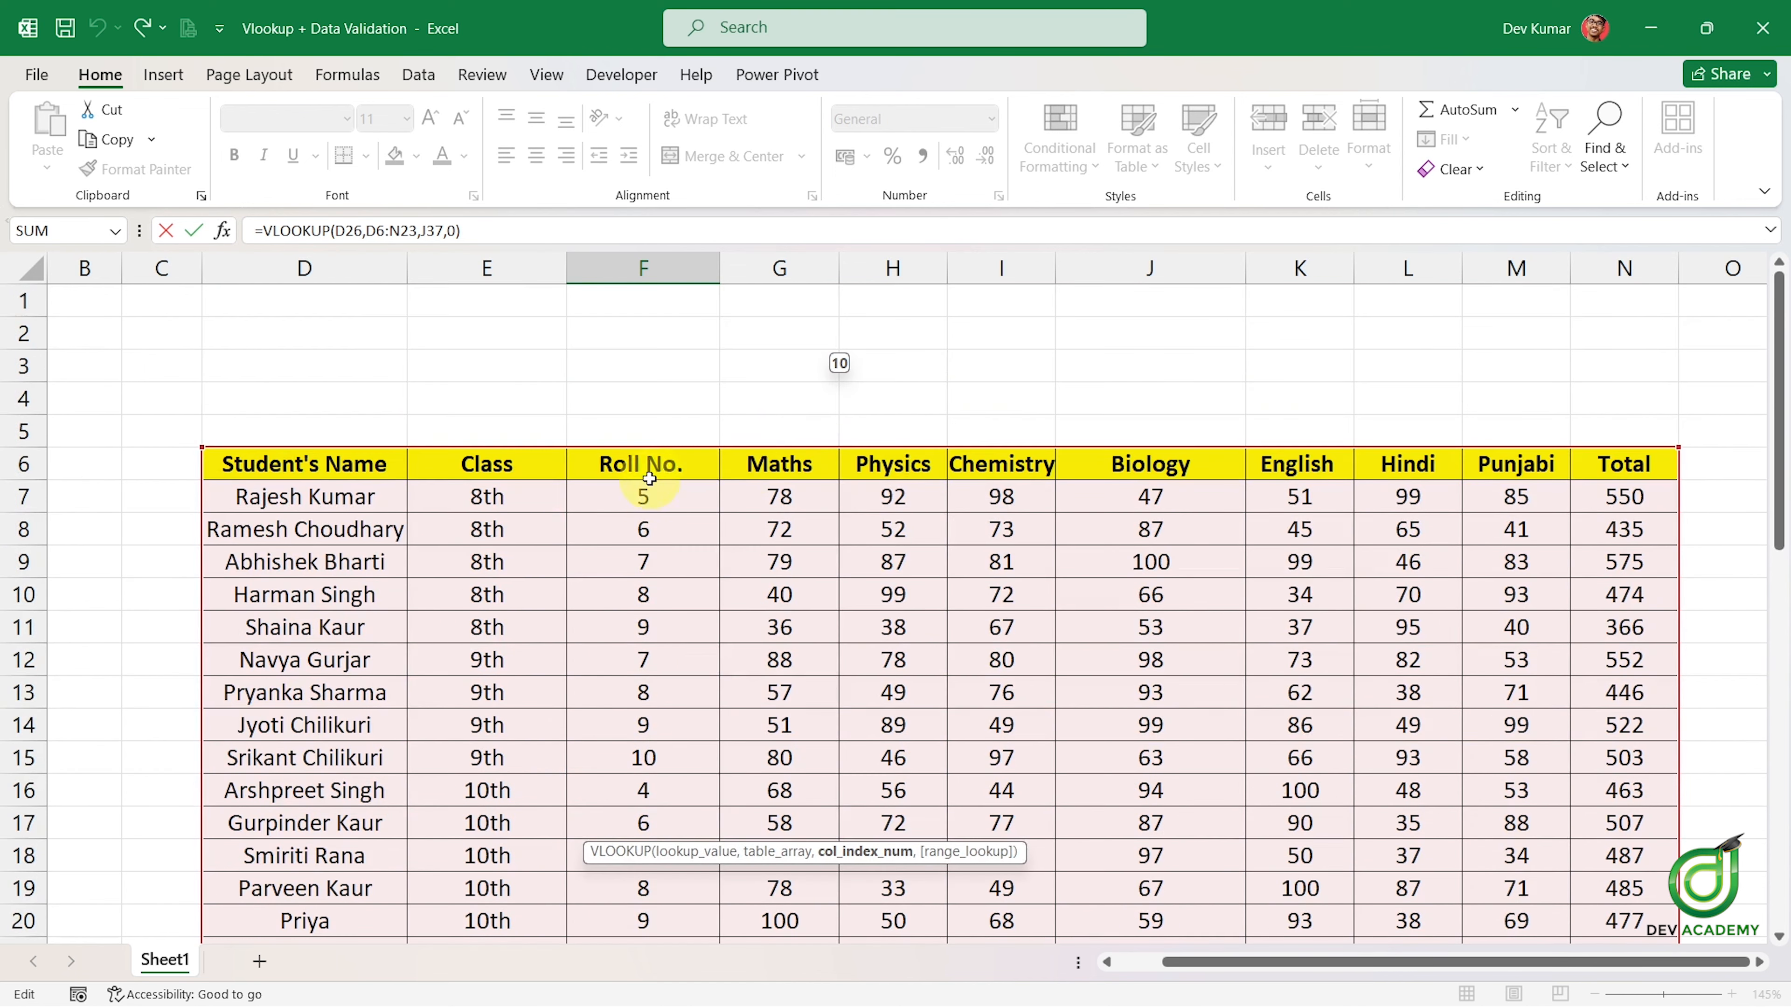
scroll(916, 550, down, 5)
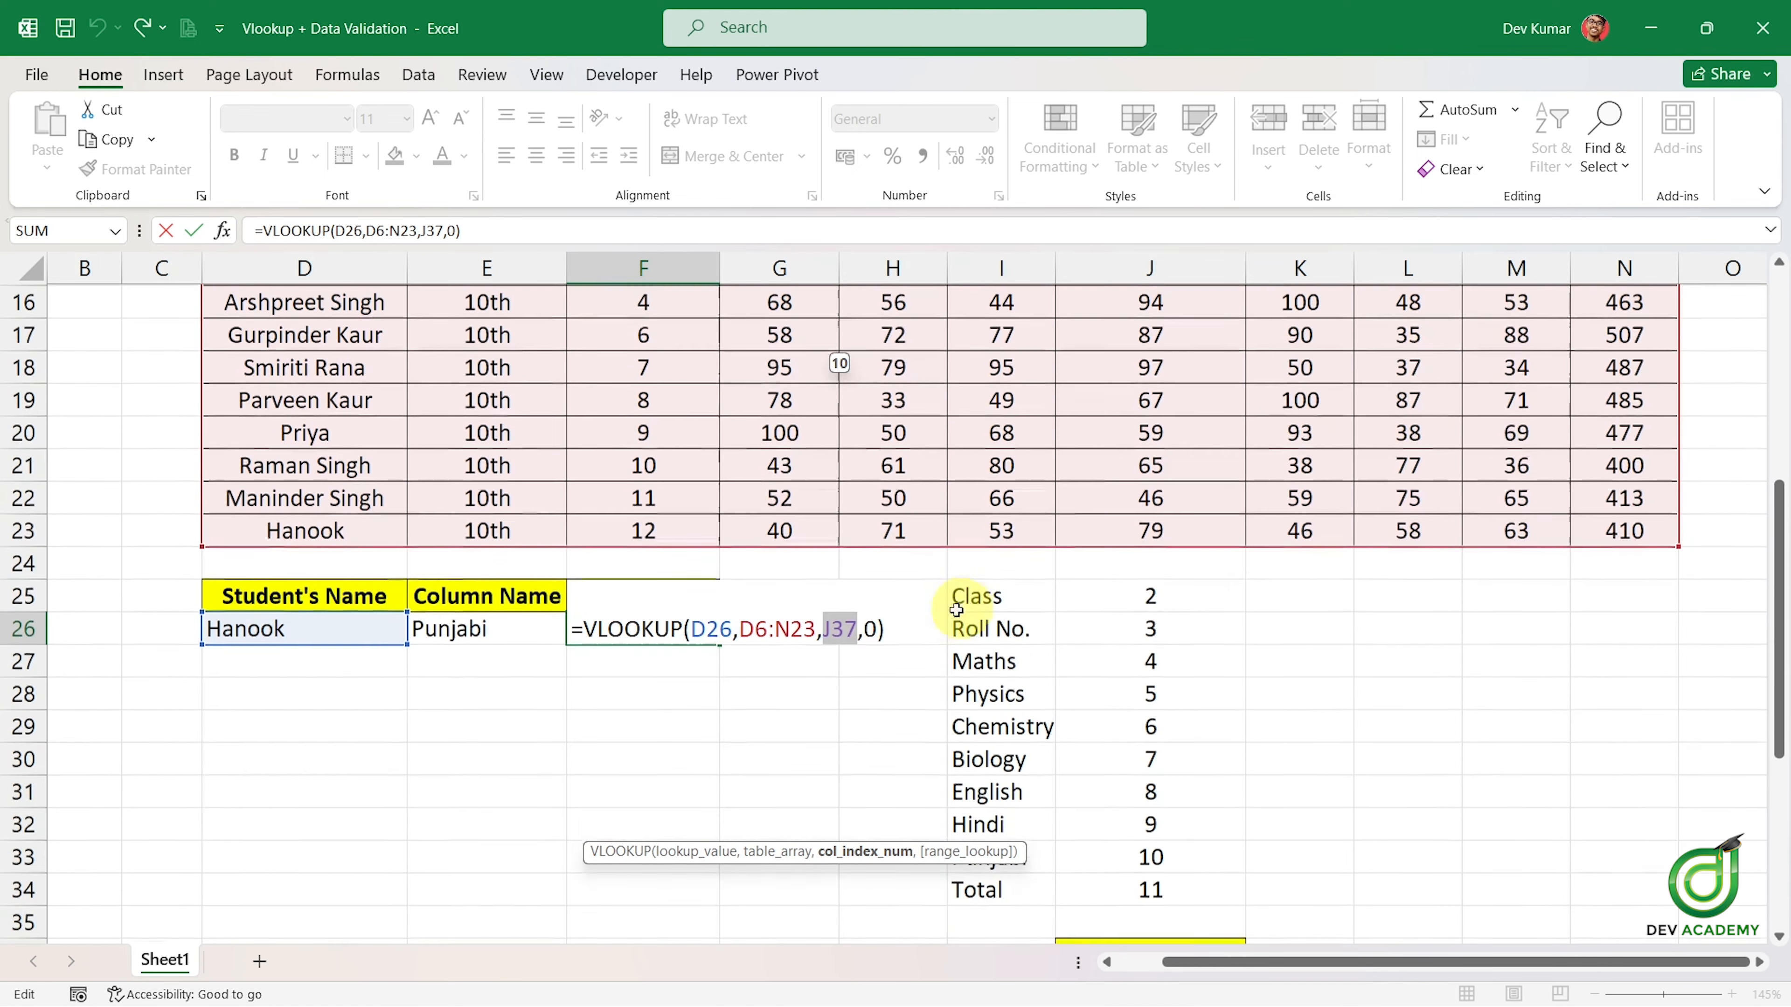
scroll(522, 643, down, 1)
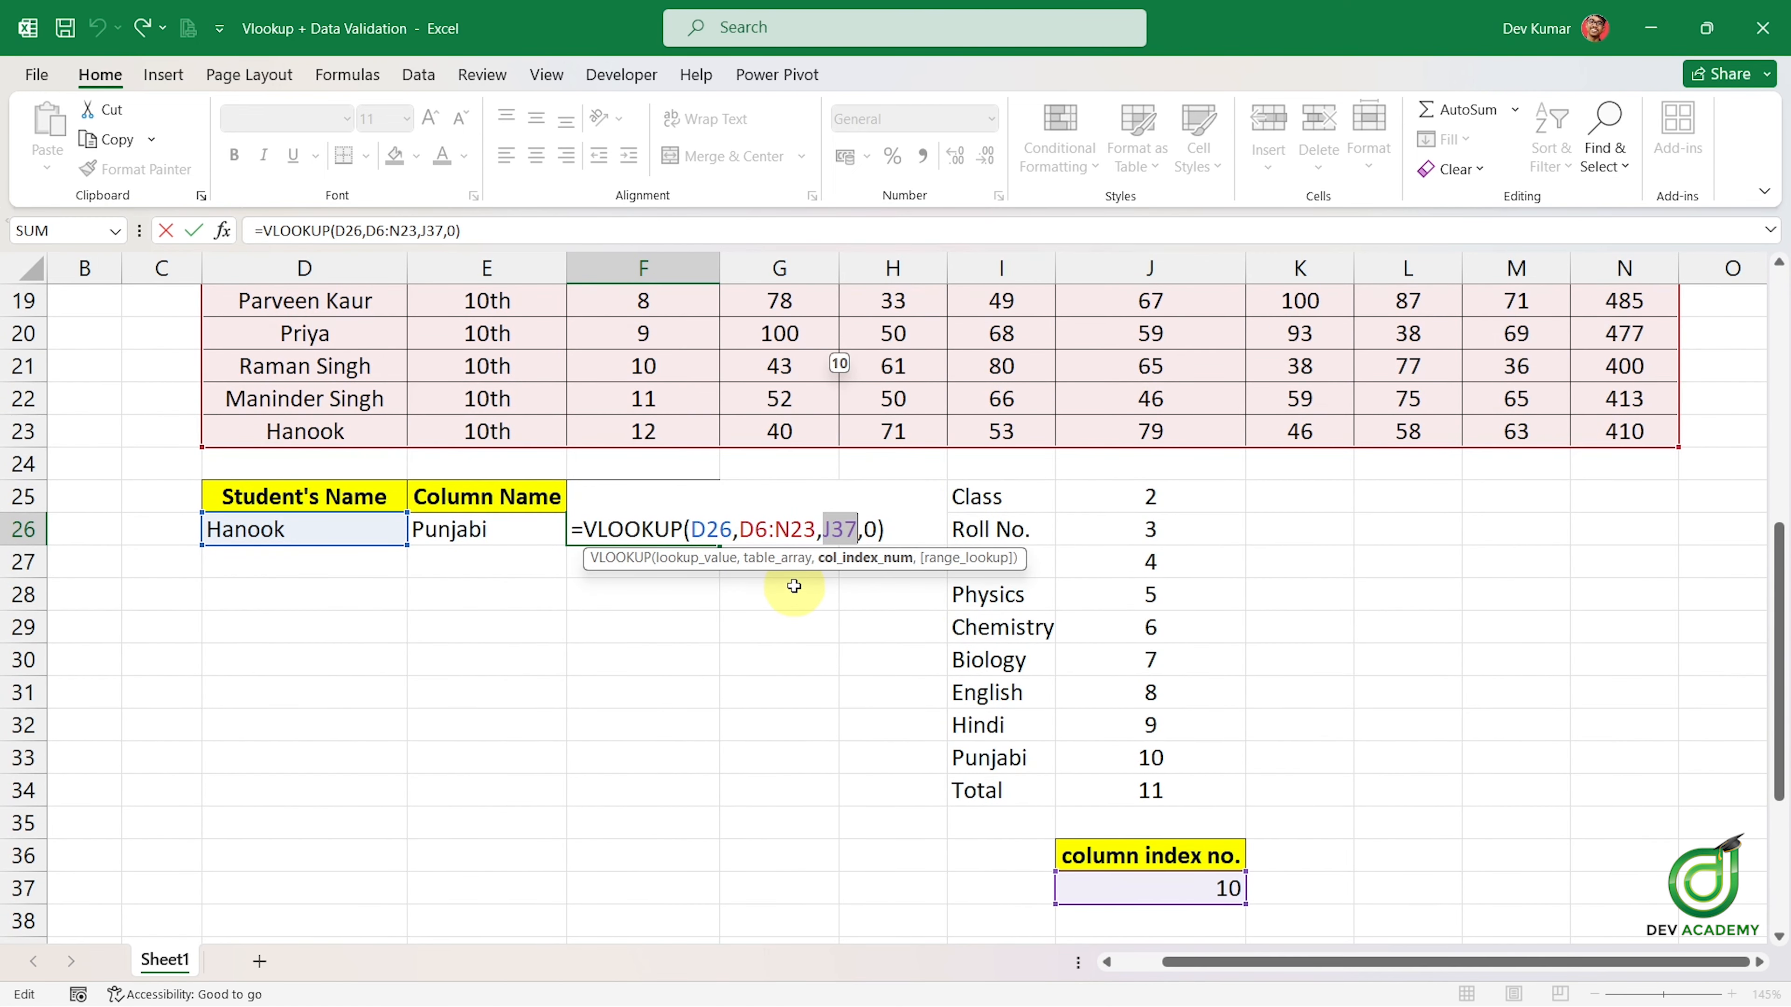
scroll(537, 519, down, 1)
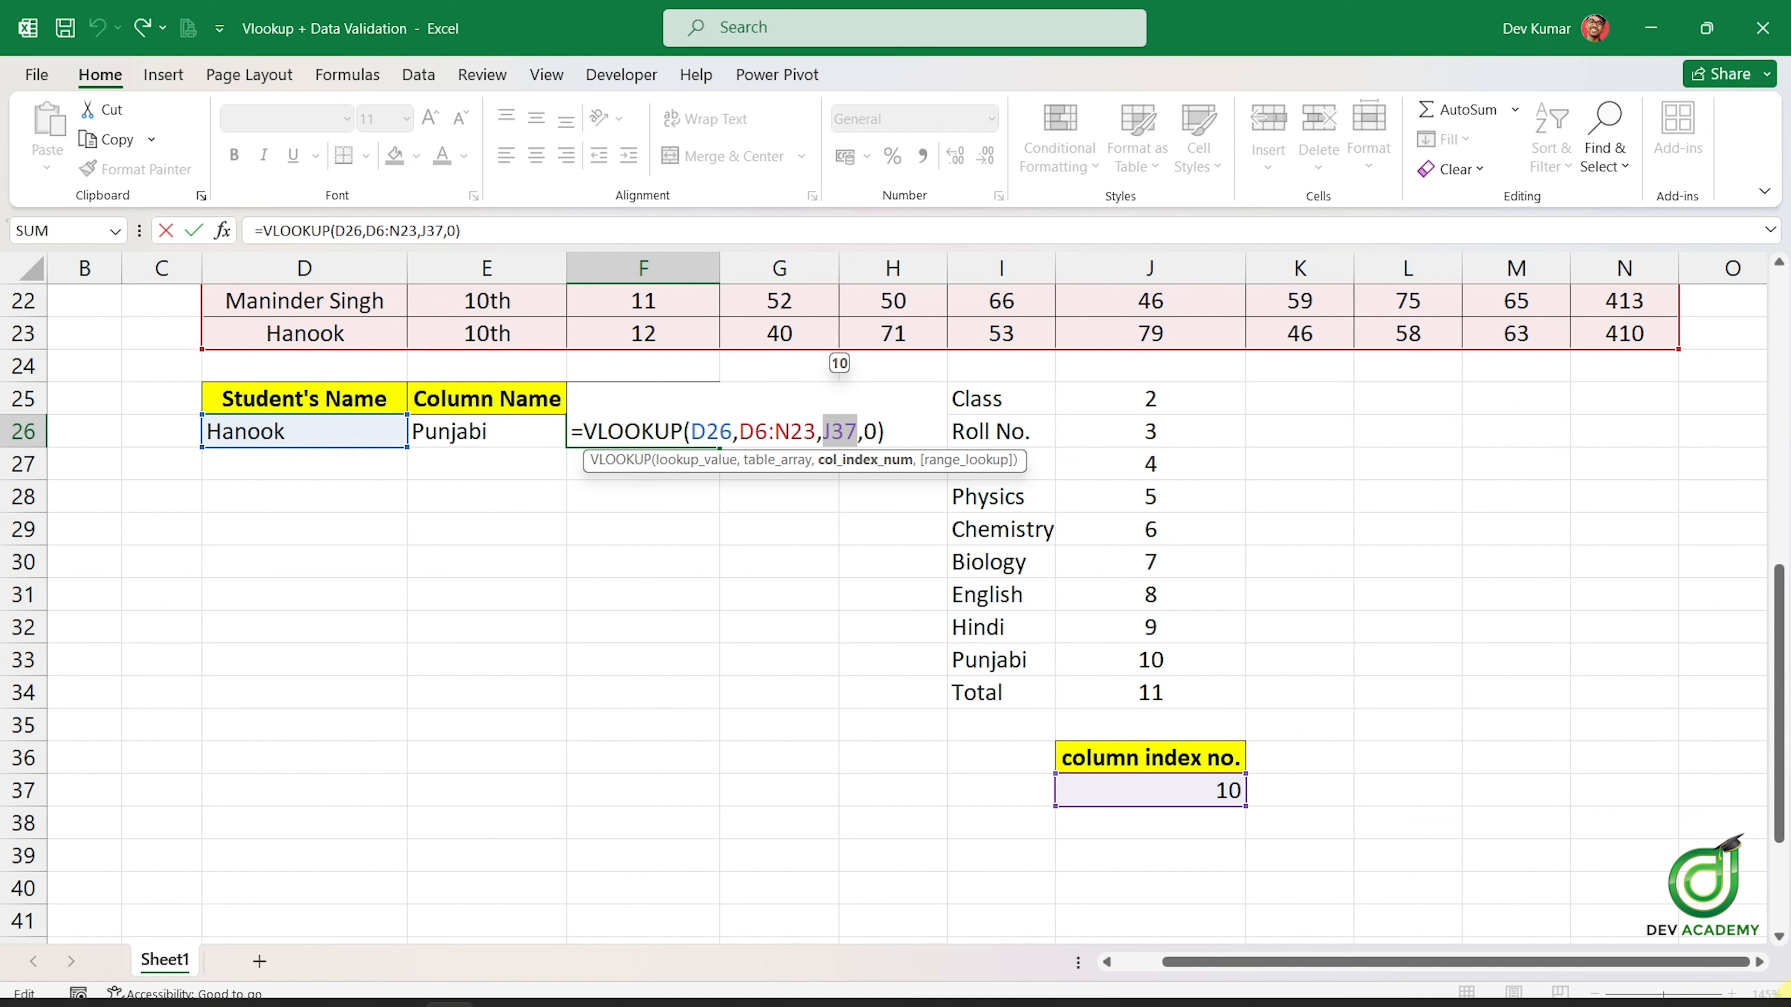
key(Return)
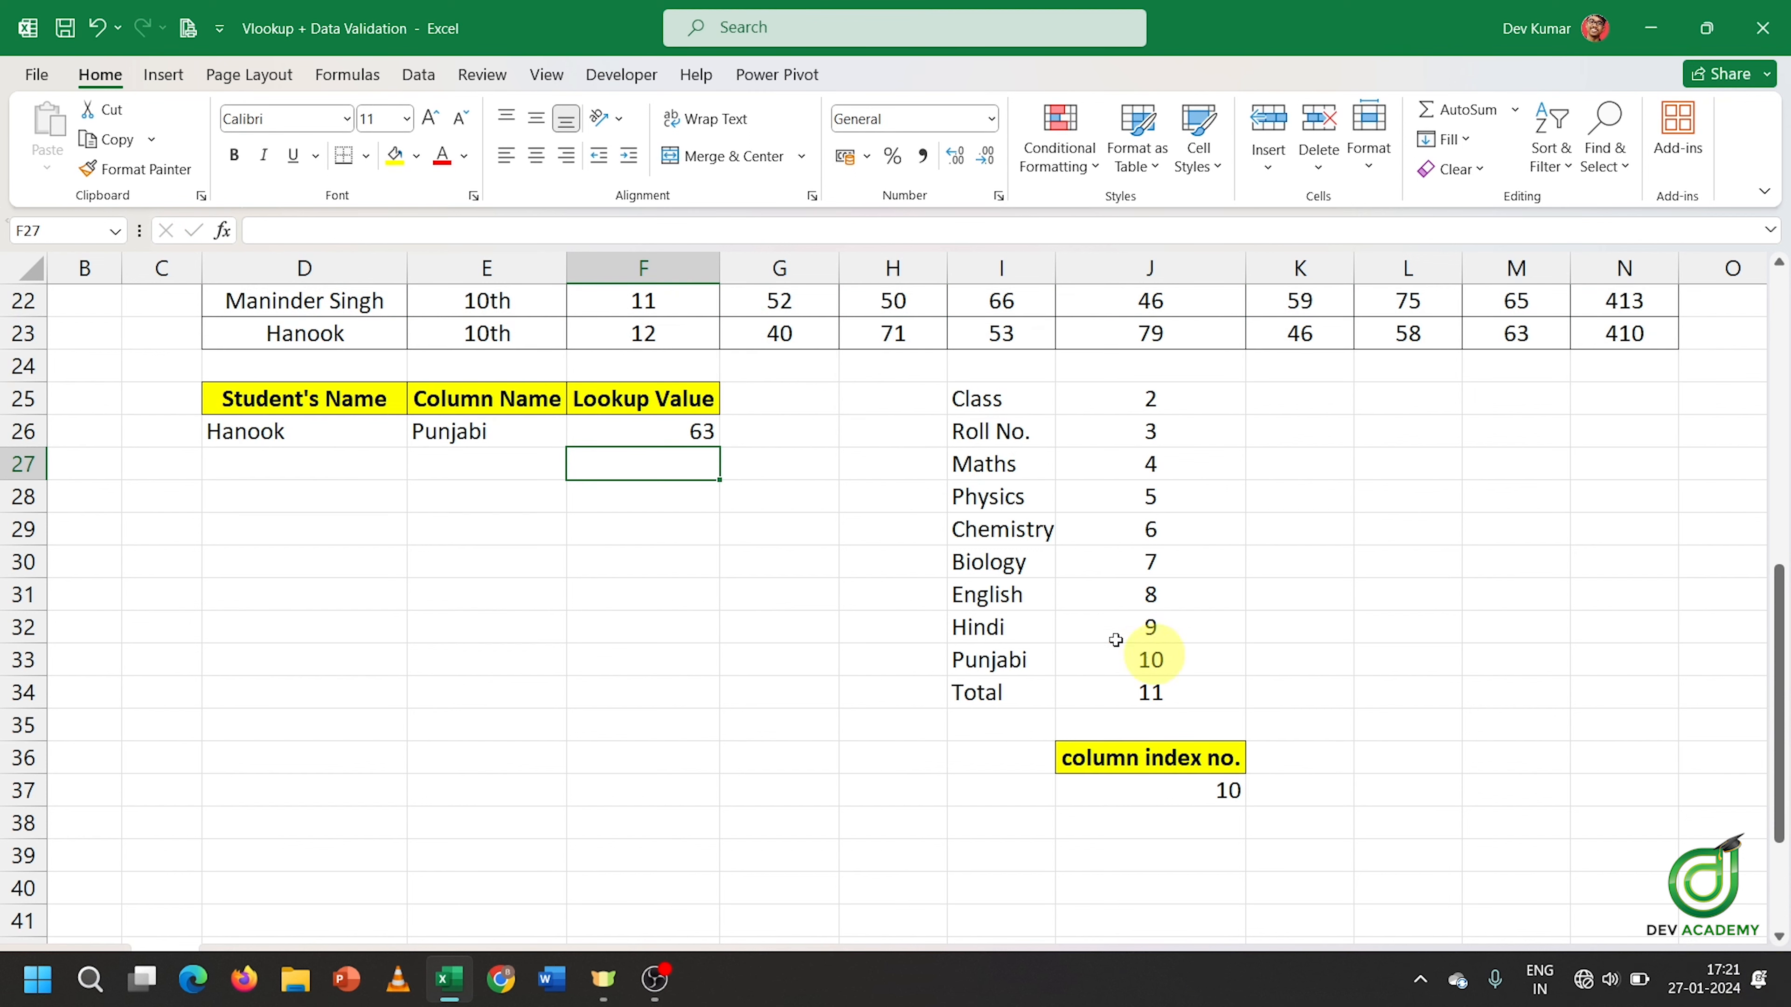
Change the column name in E26 to Physics.
click(550, 432)
click(578, 438)
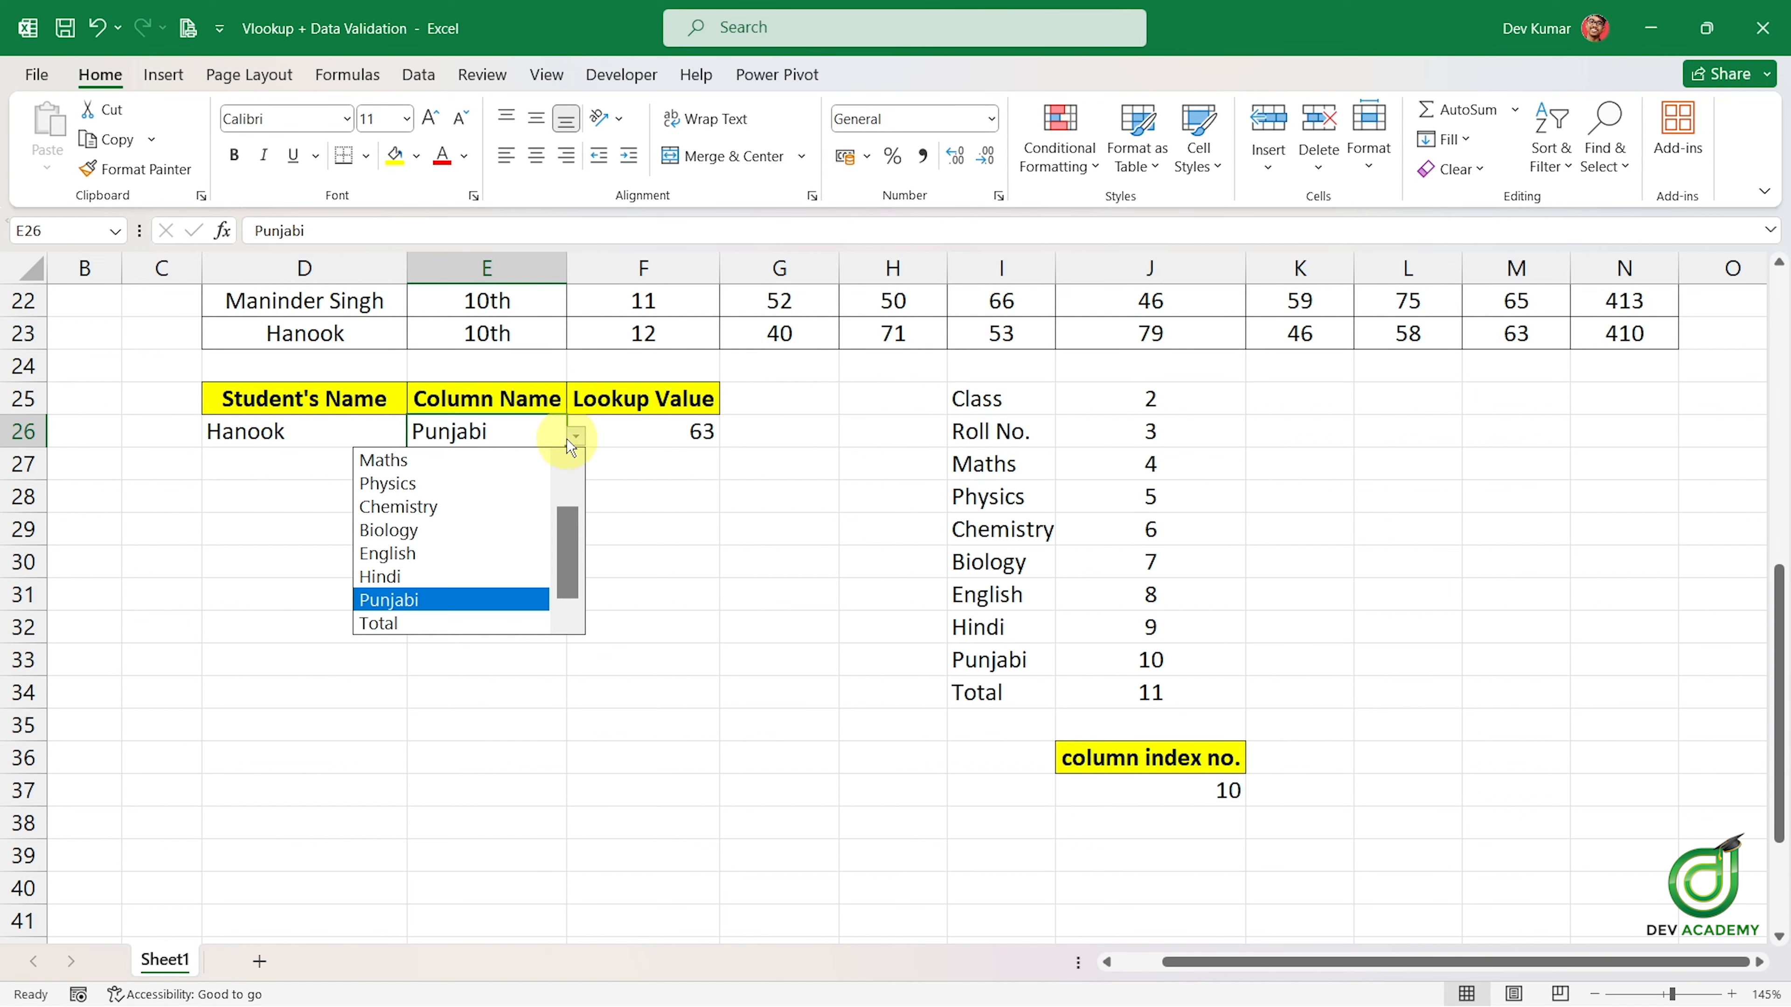
click(460, 487)
click(543, 457)
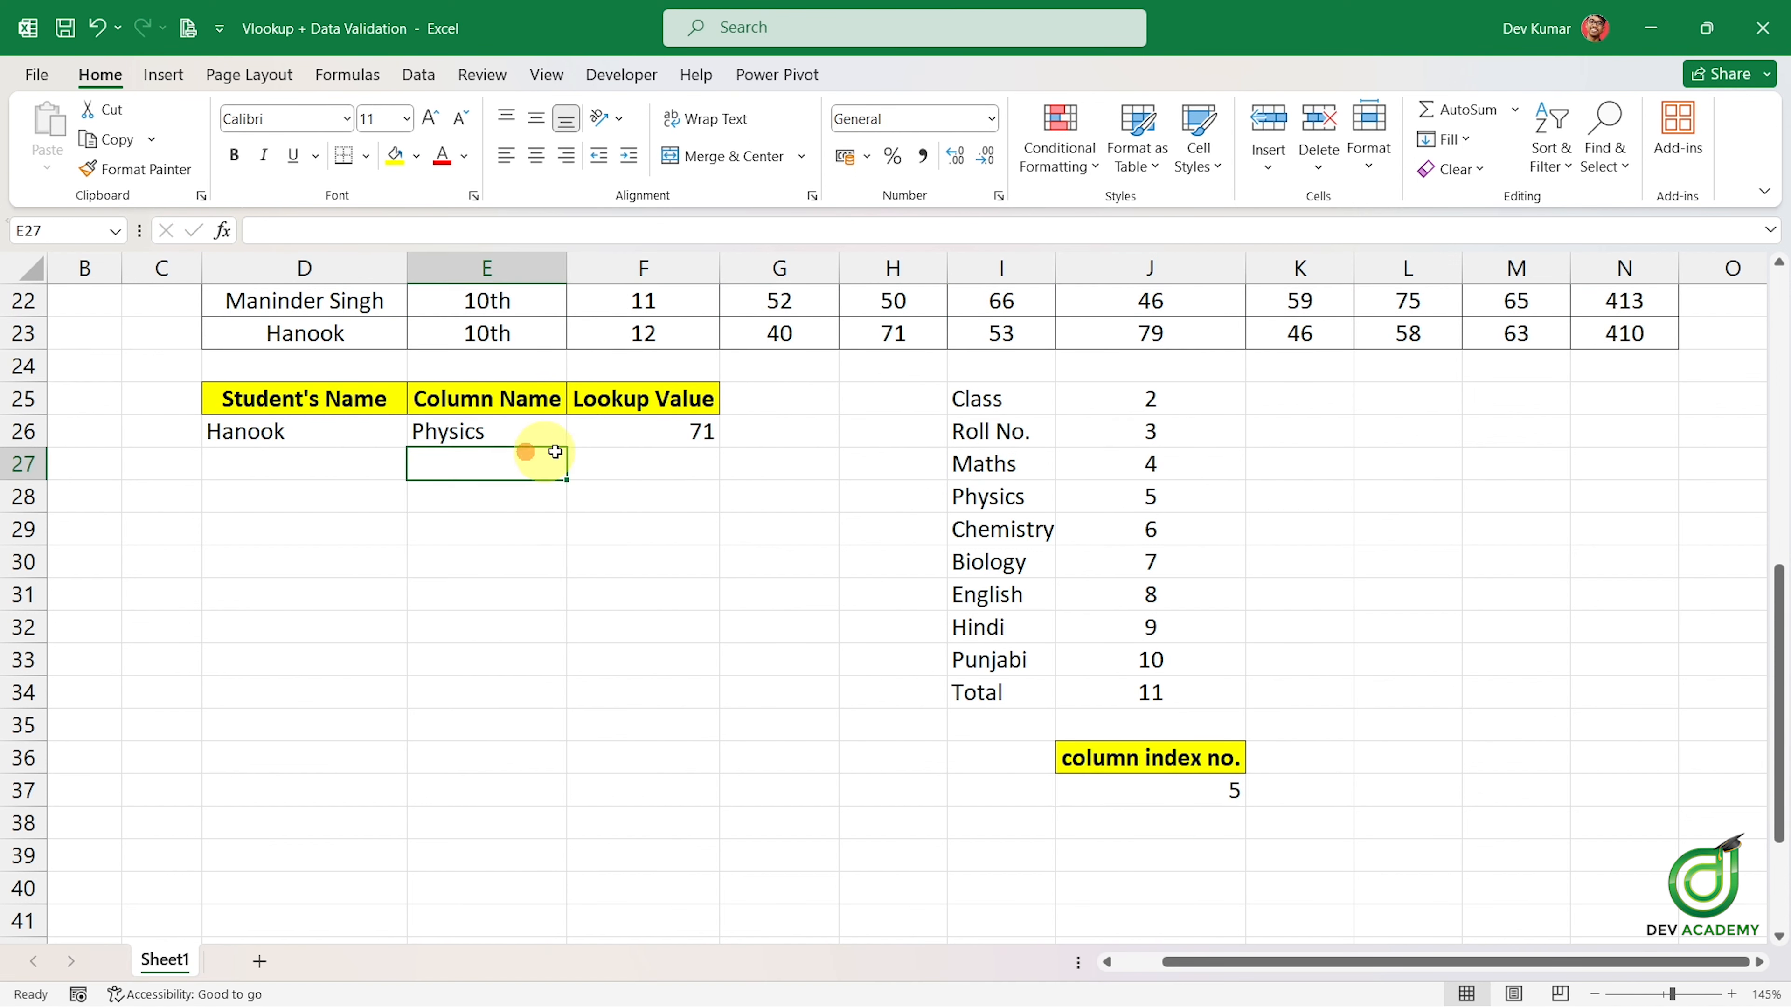
click(557, 437)
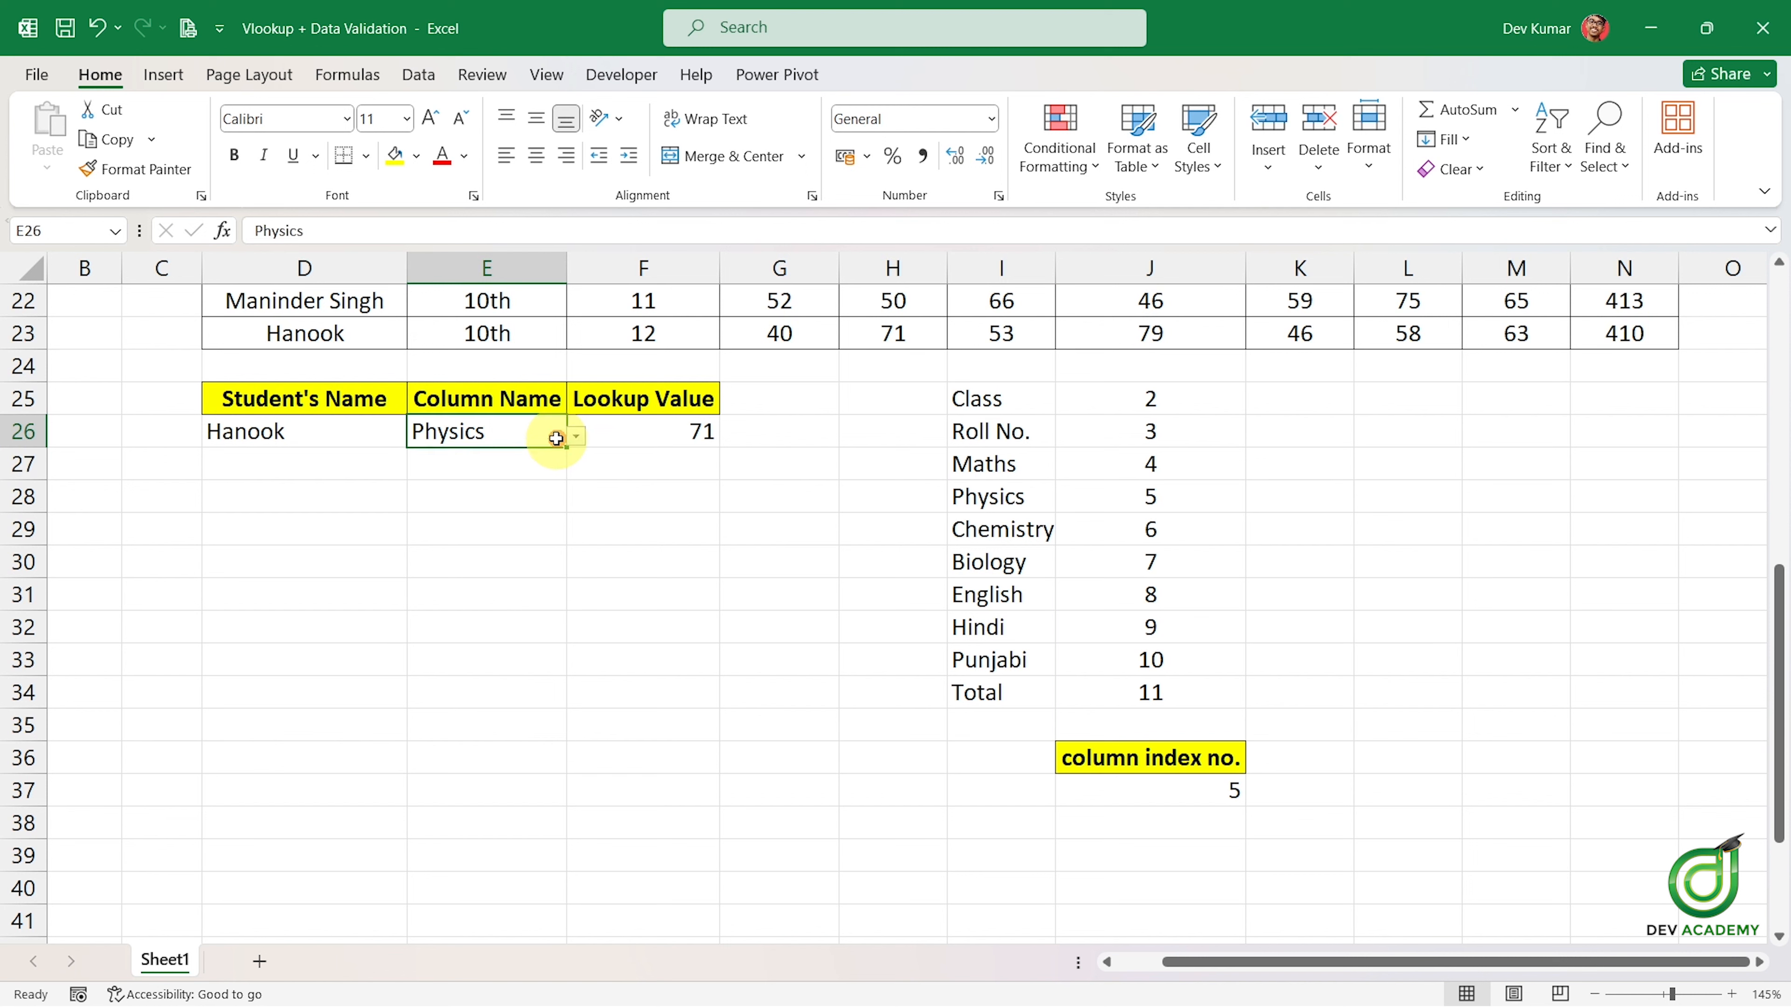
Review the helper VLOOKUP formula in J37, examining its E26 lookup value and the I25:J34 index list, leaving it unchanged.
click(1167, 797)
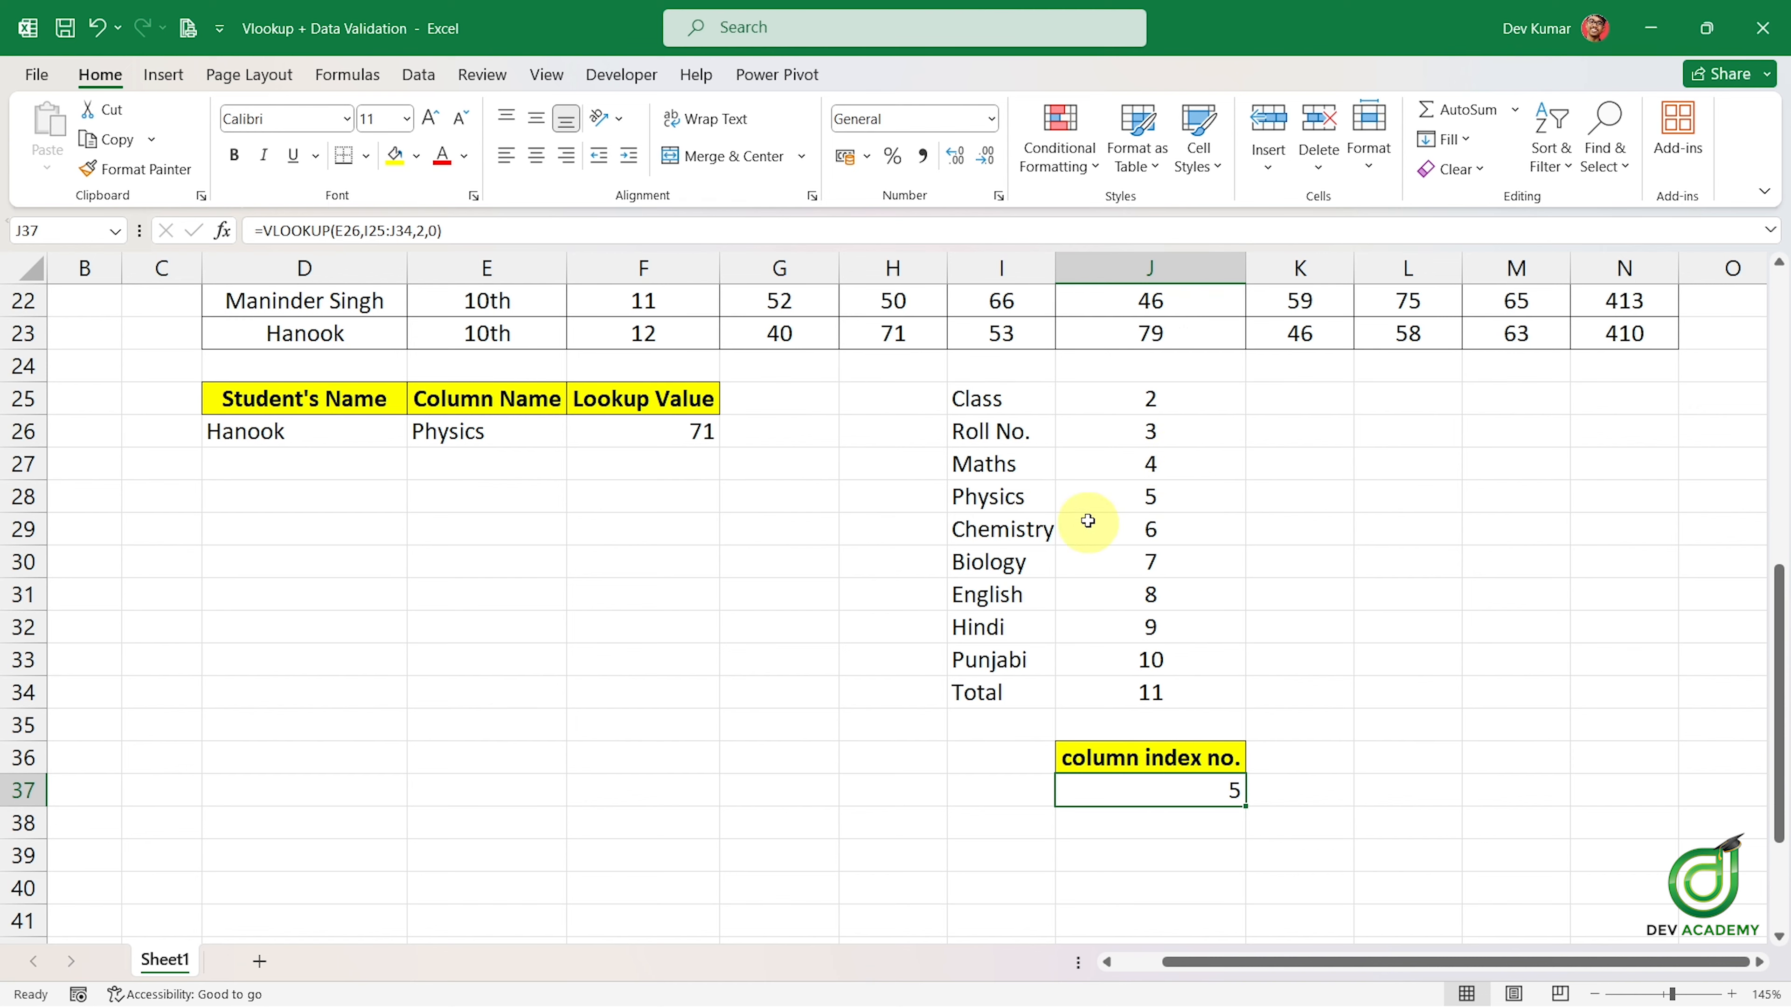
scroll(1100, 519, up, 5)
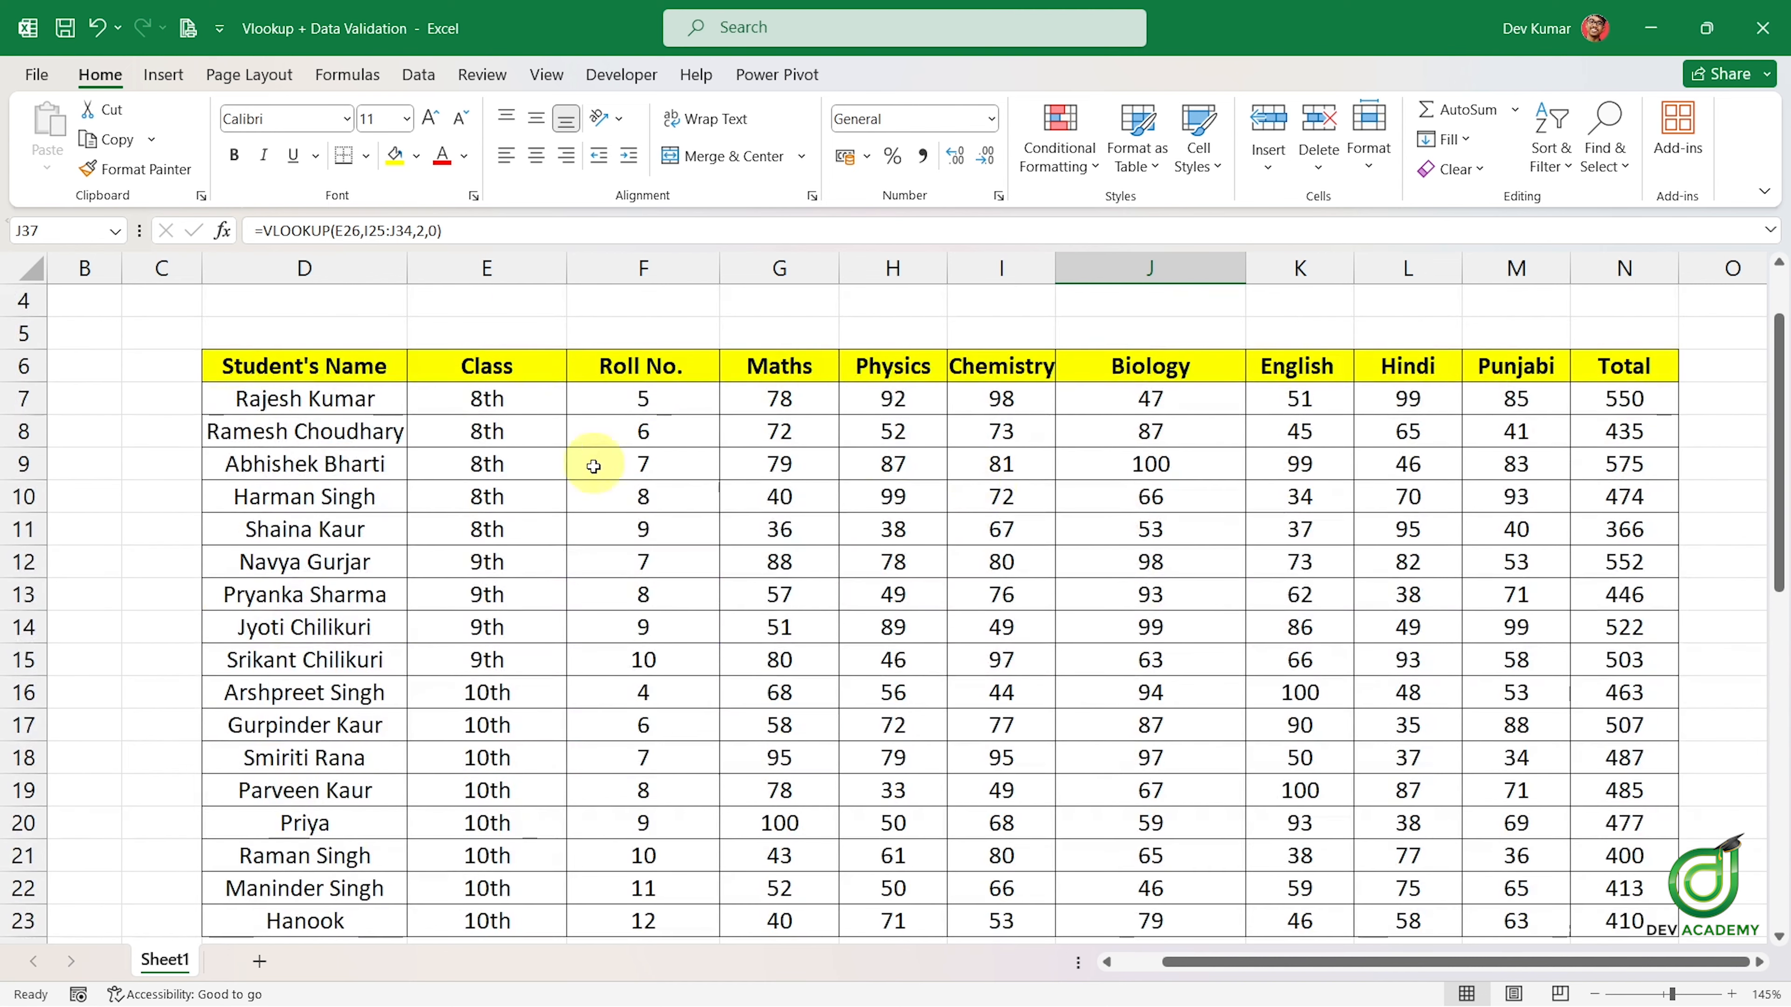
scroll(796, 496, down, 4)
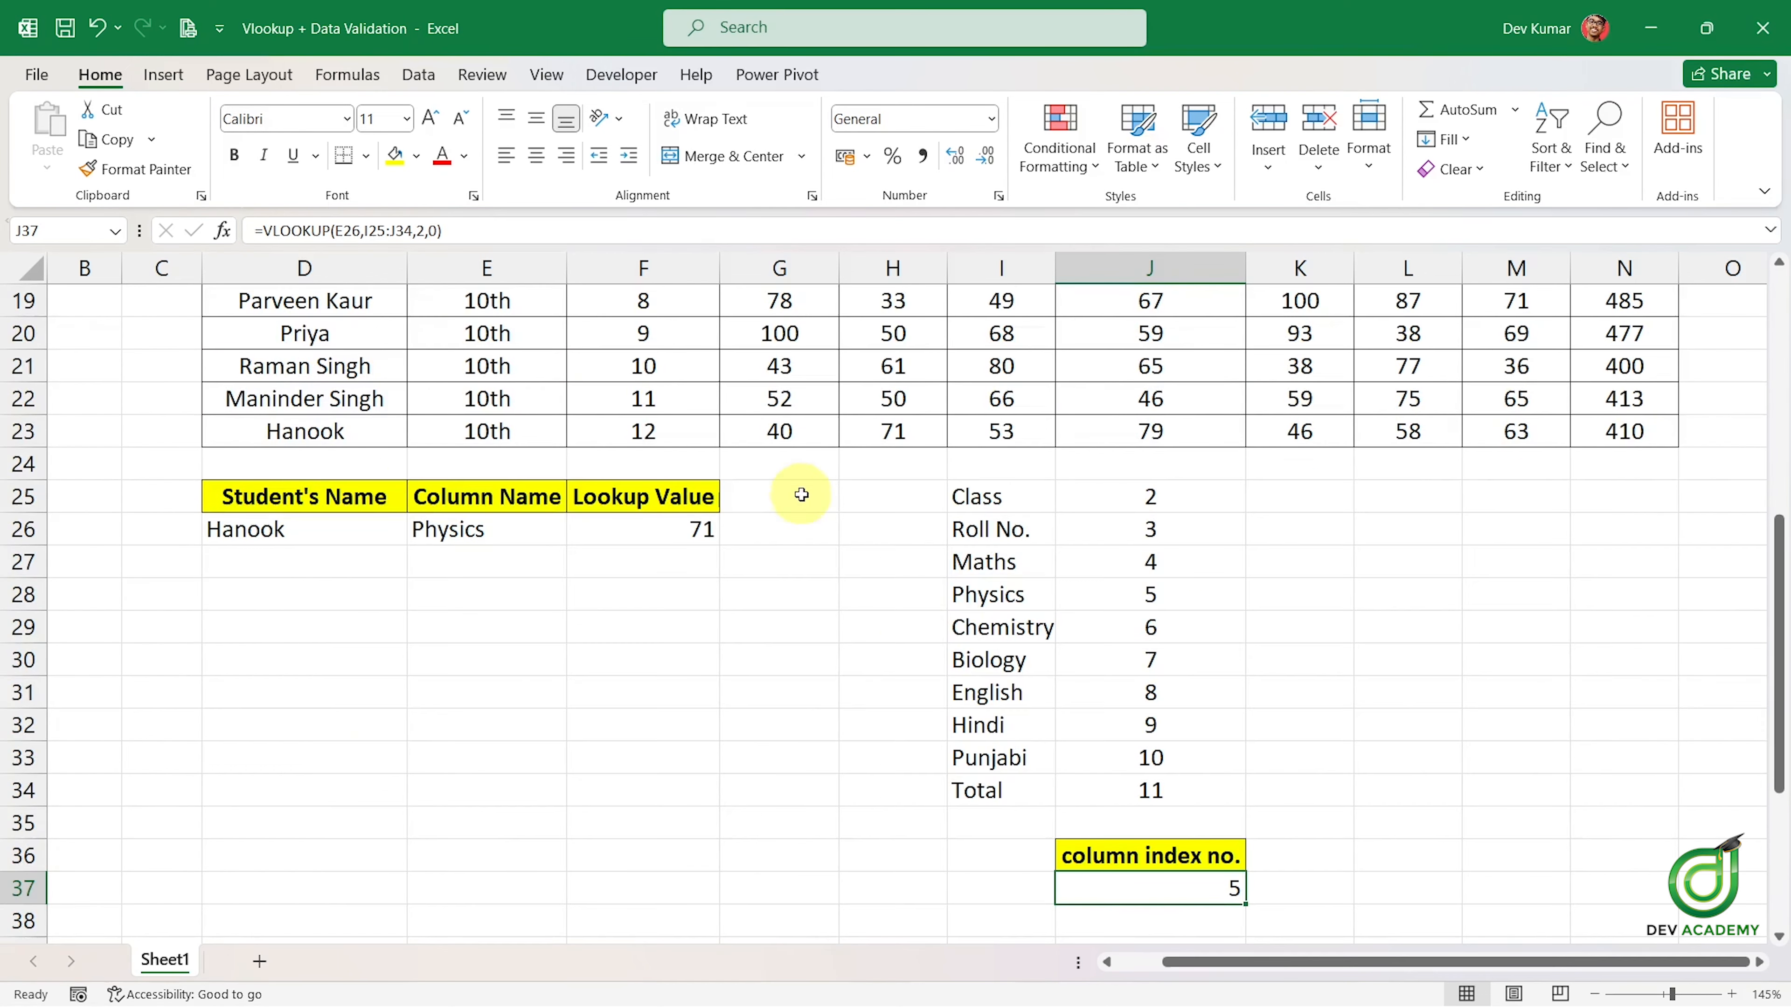
double_click(1178, 886)
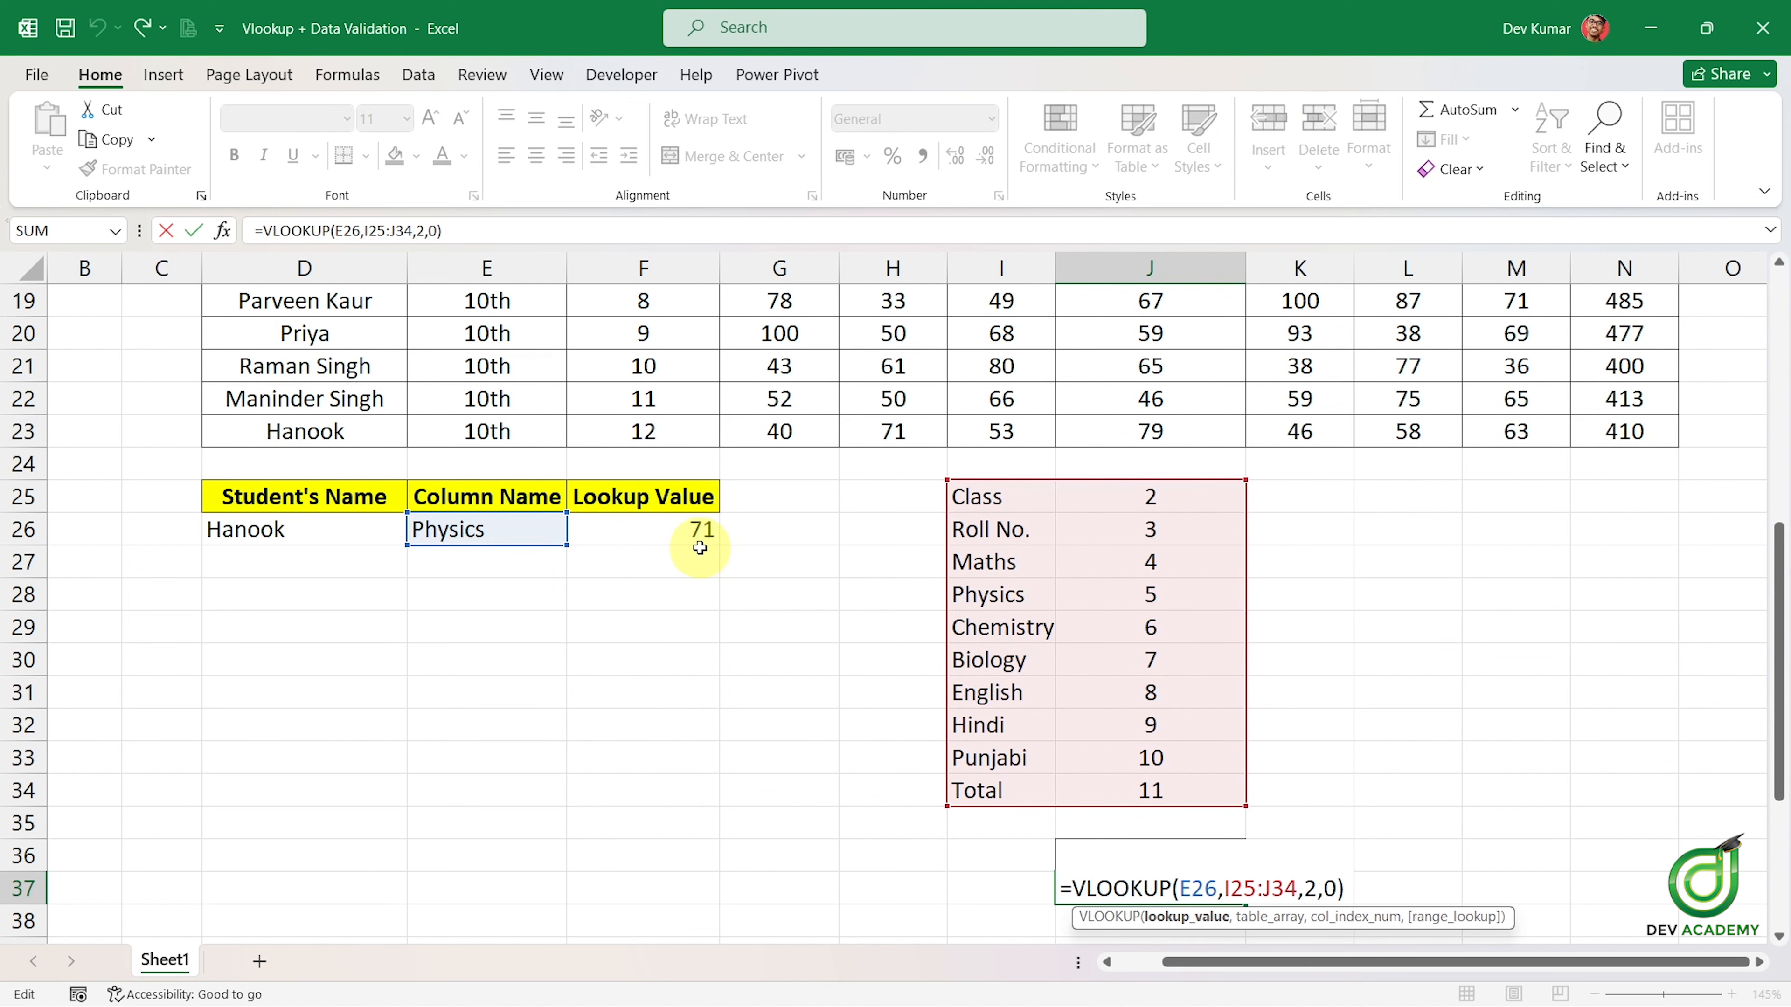
key(Return)
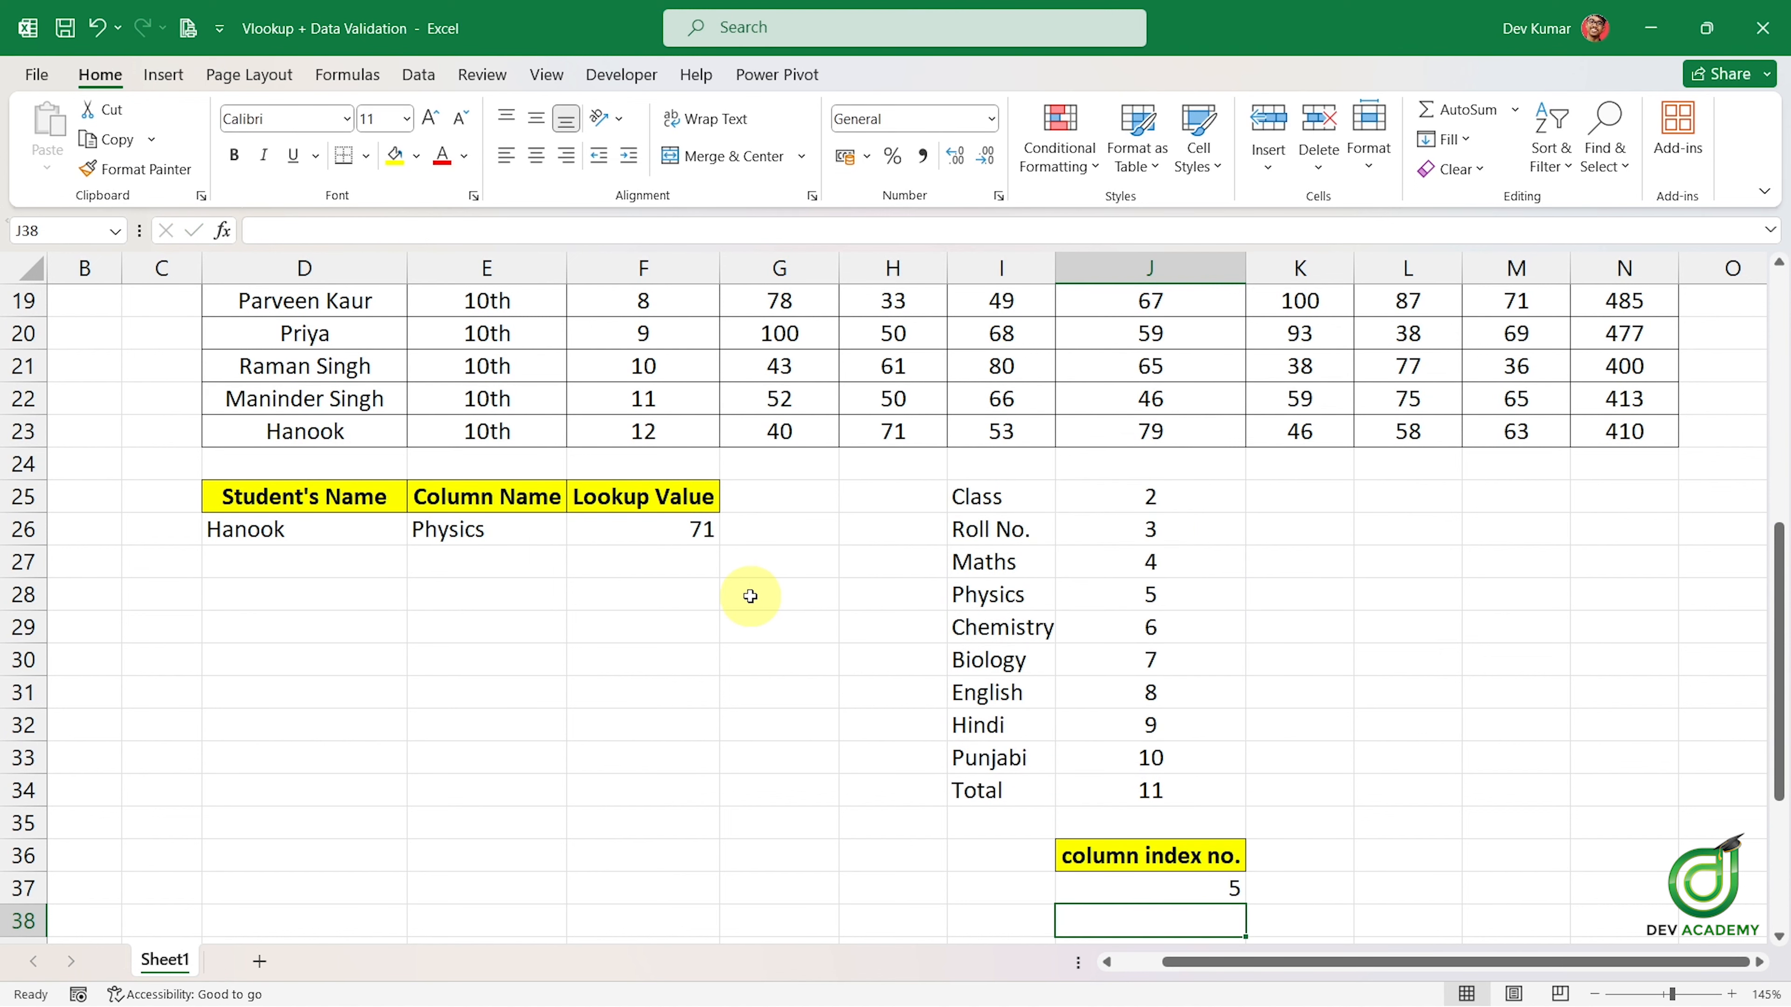
Open the VLOOKUP formula in F26 and examine its J37 column index reference and D26 lookup value.
scroll(752, 598, down, 2)
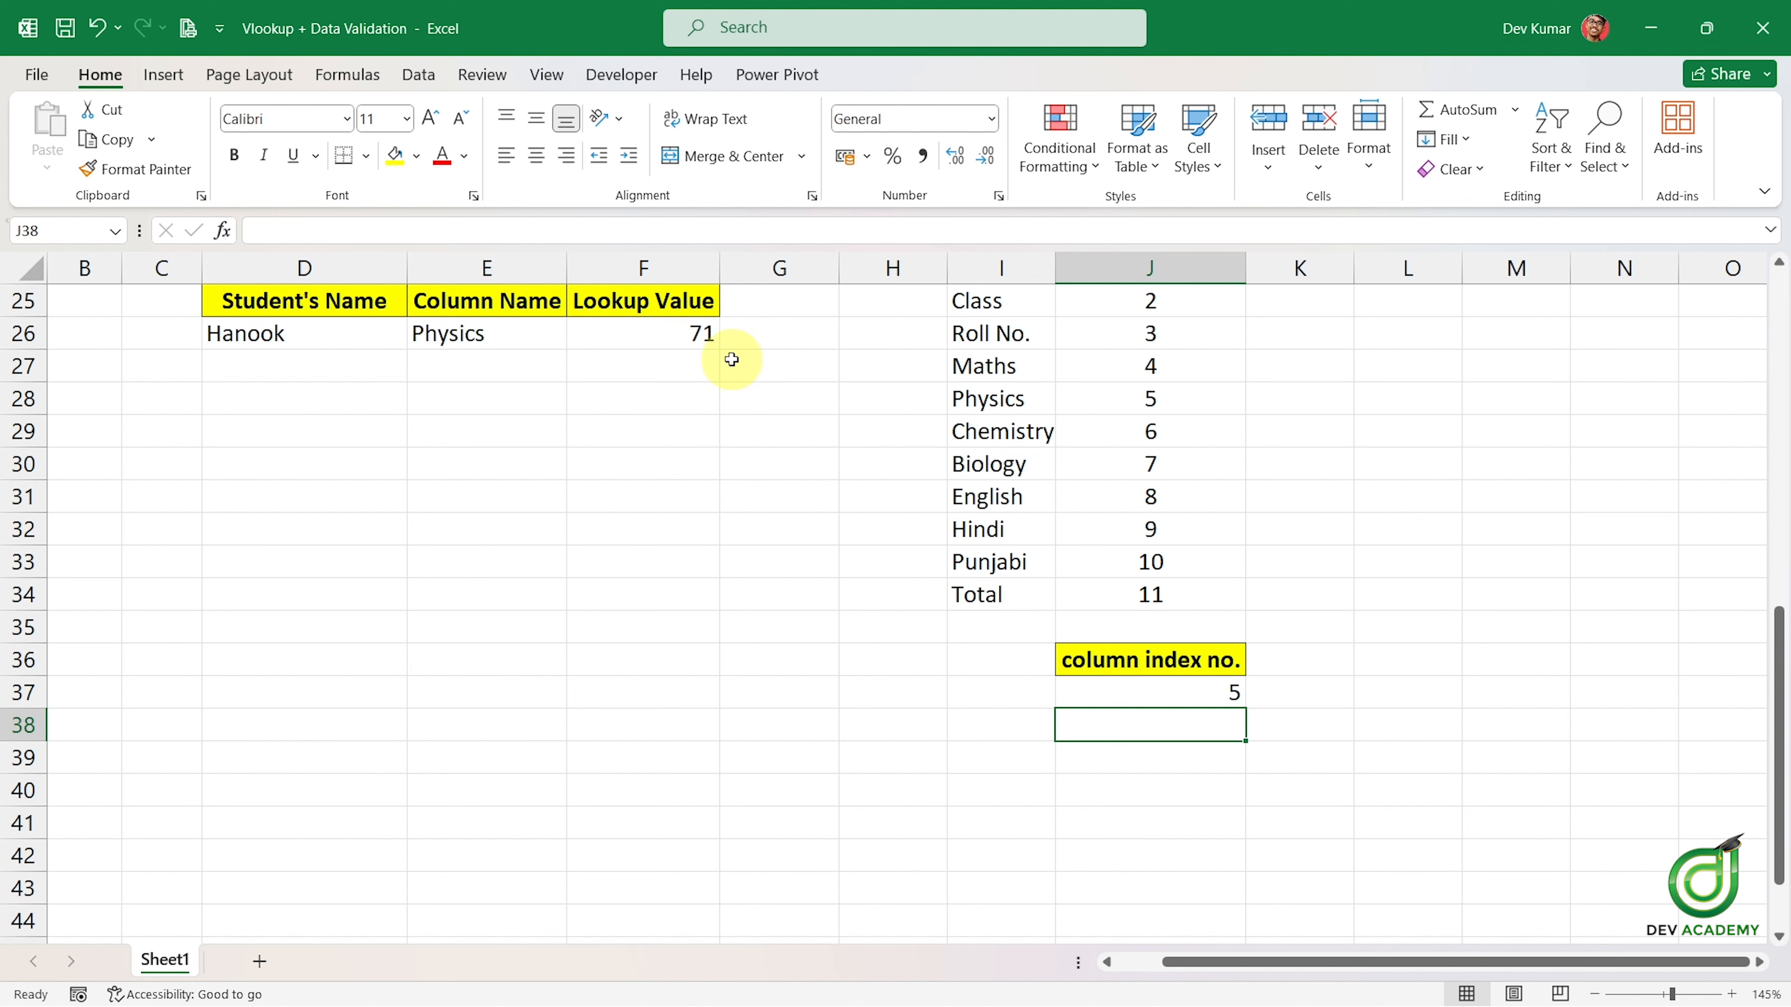
click(632, 336)
double_click(638, 335)
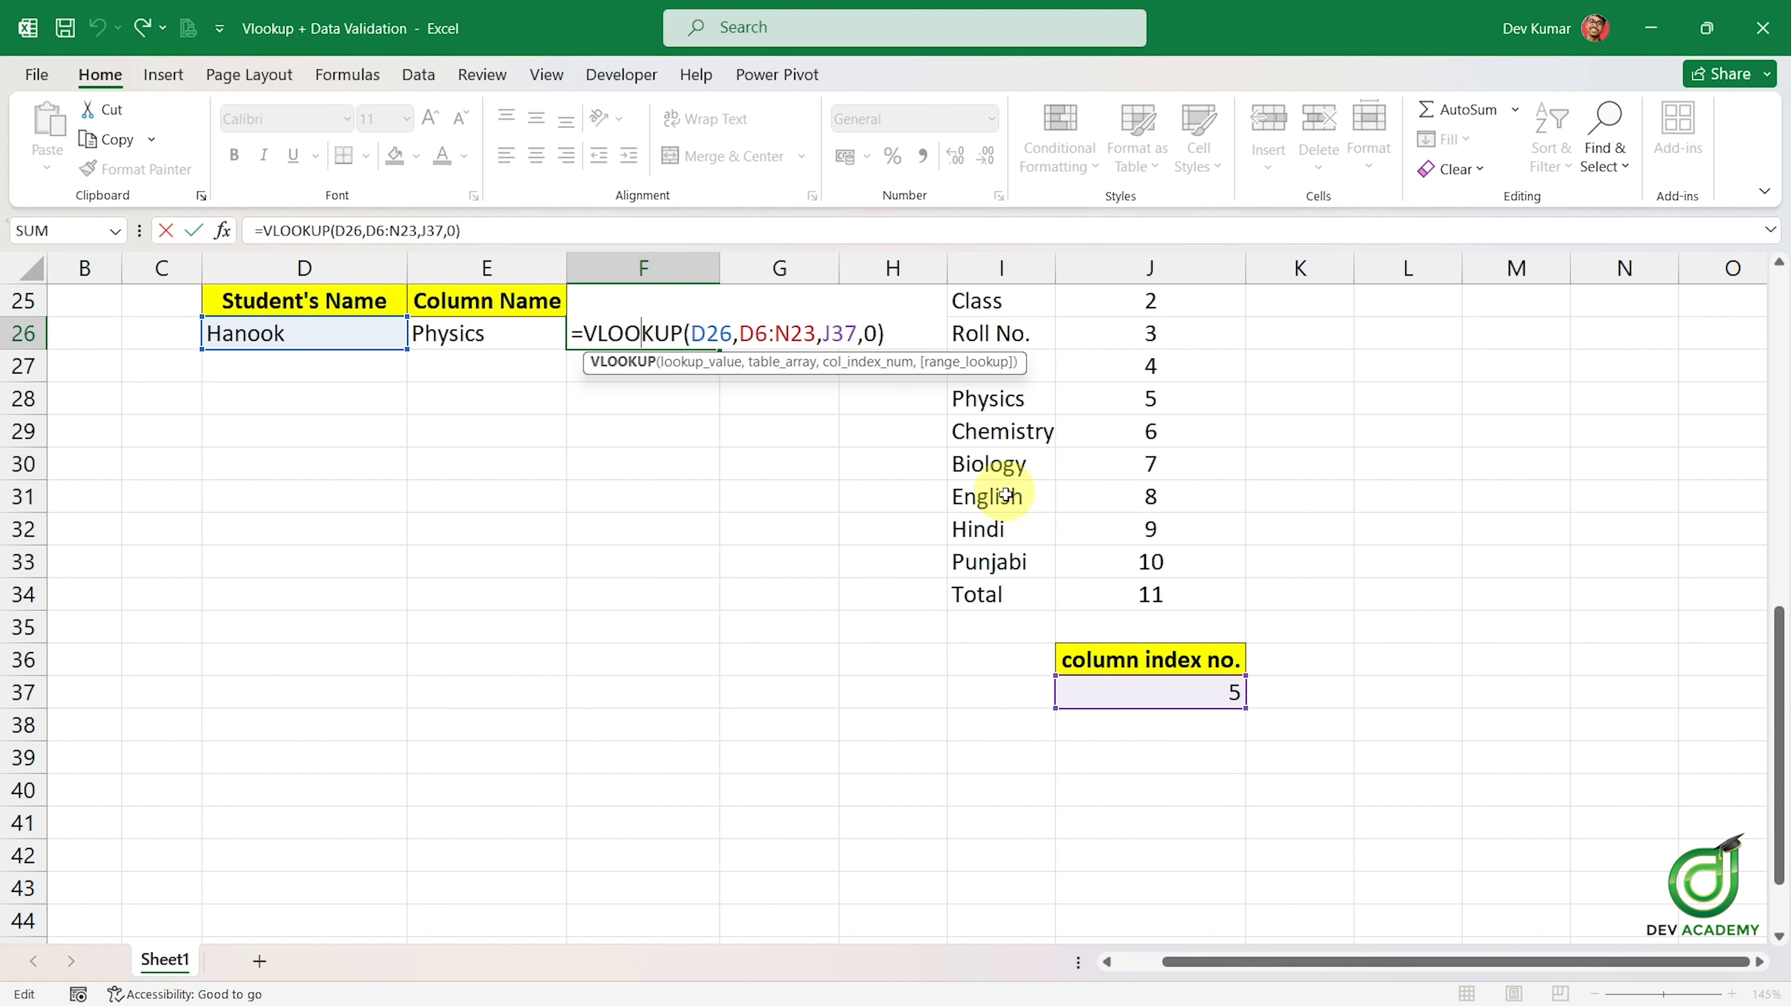
scroll(999, 560, up, 4)
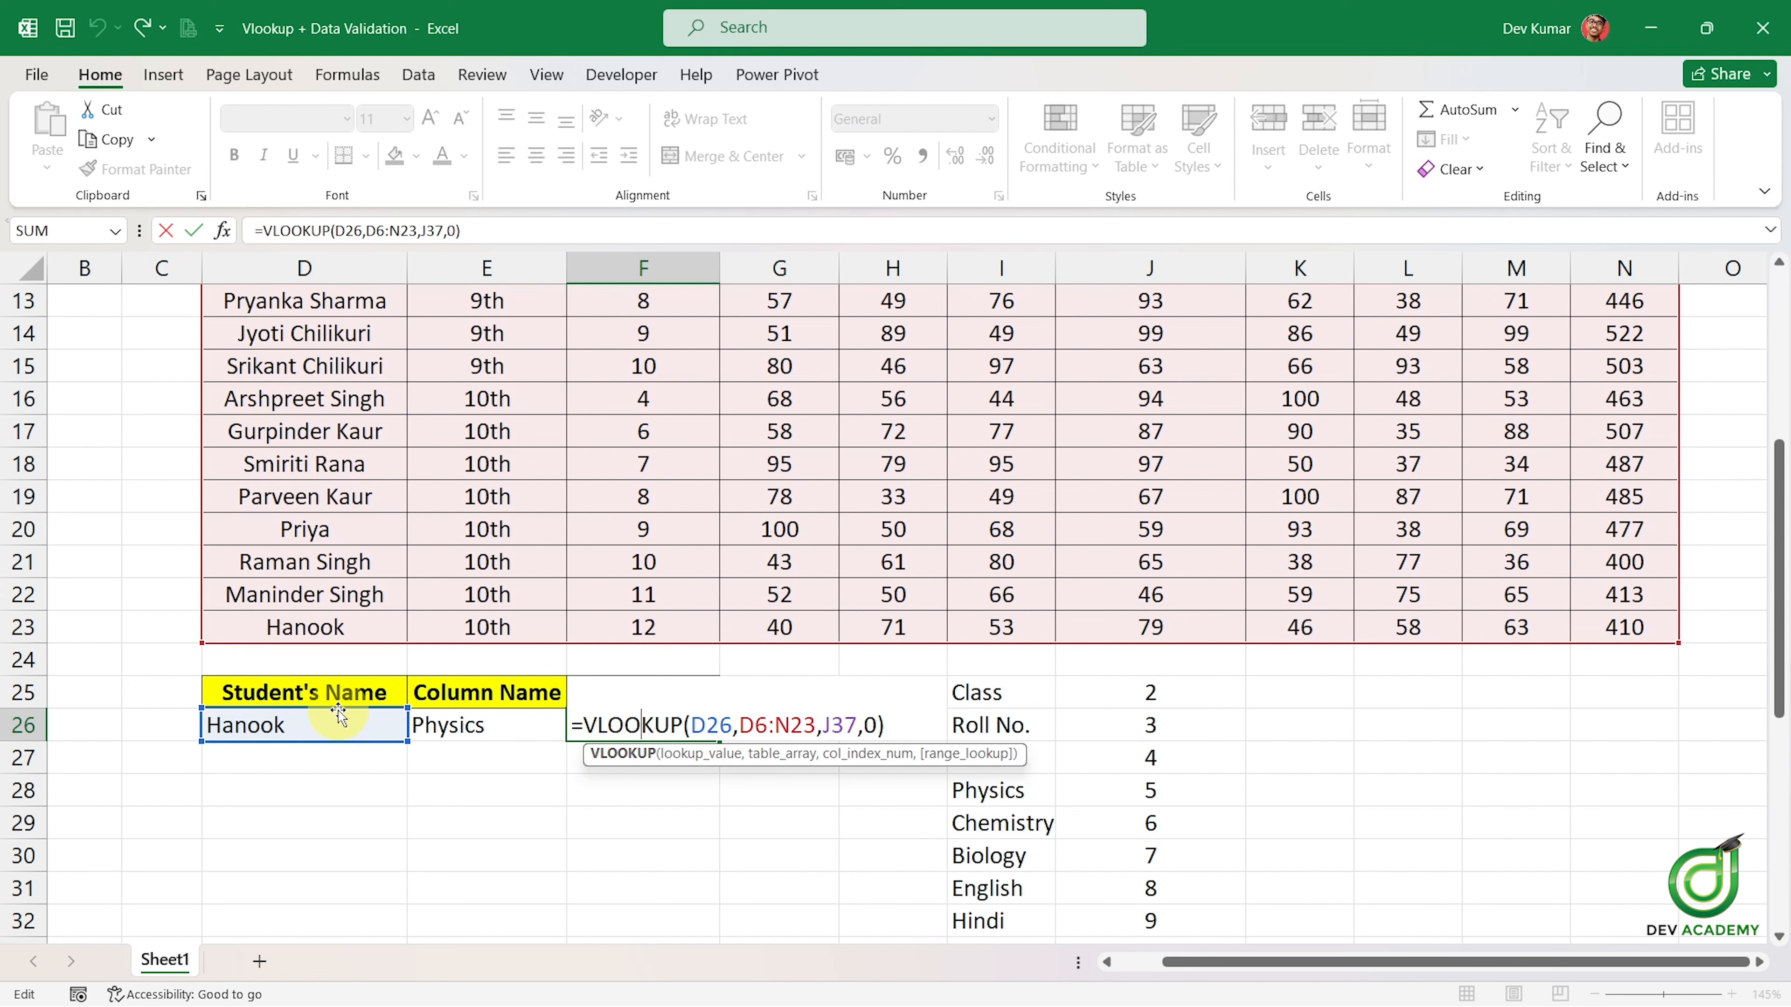
double_click(711, 725)
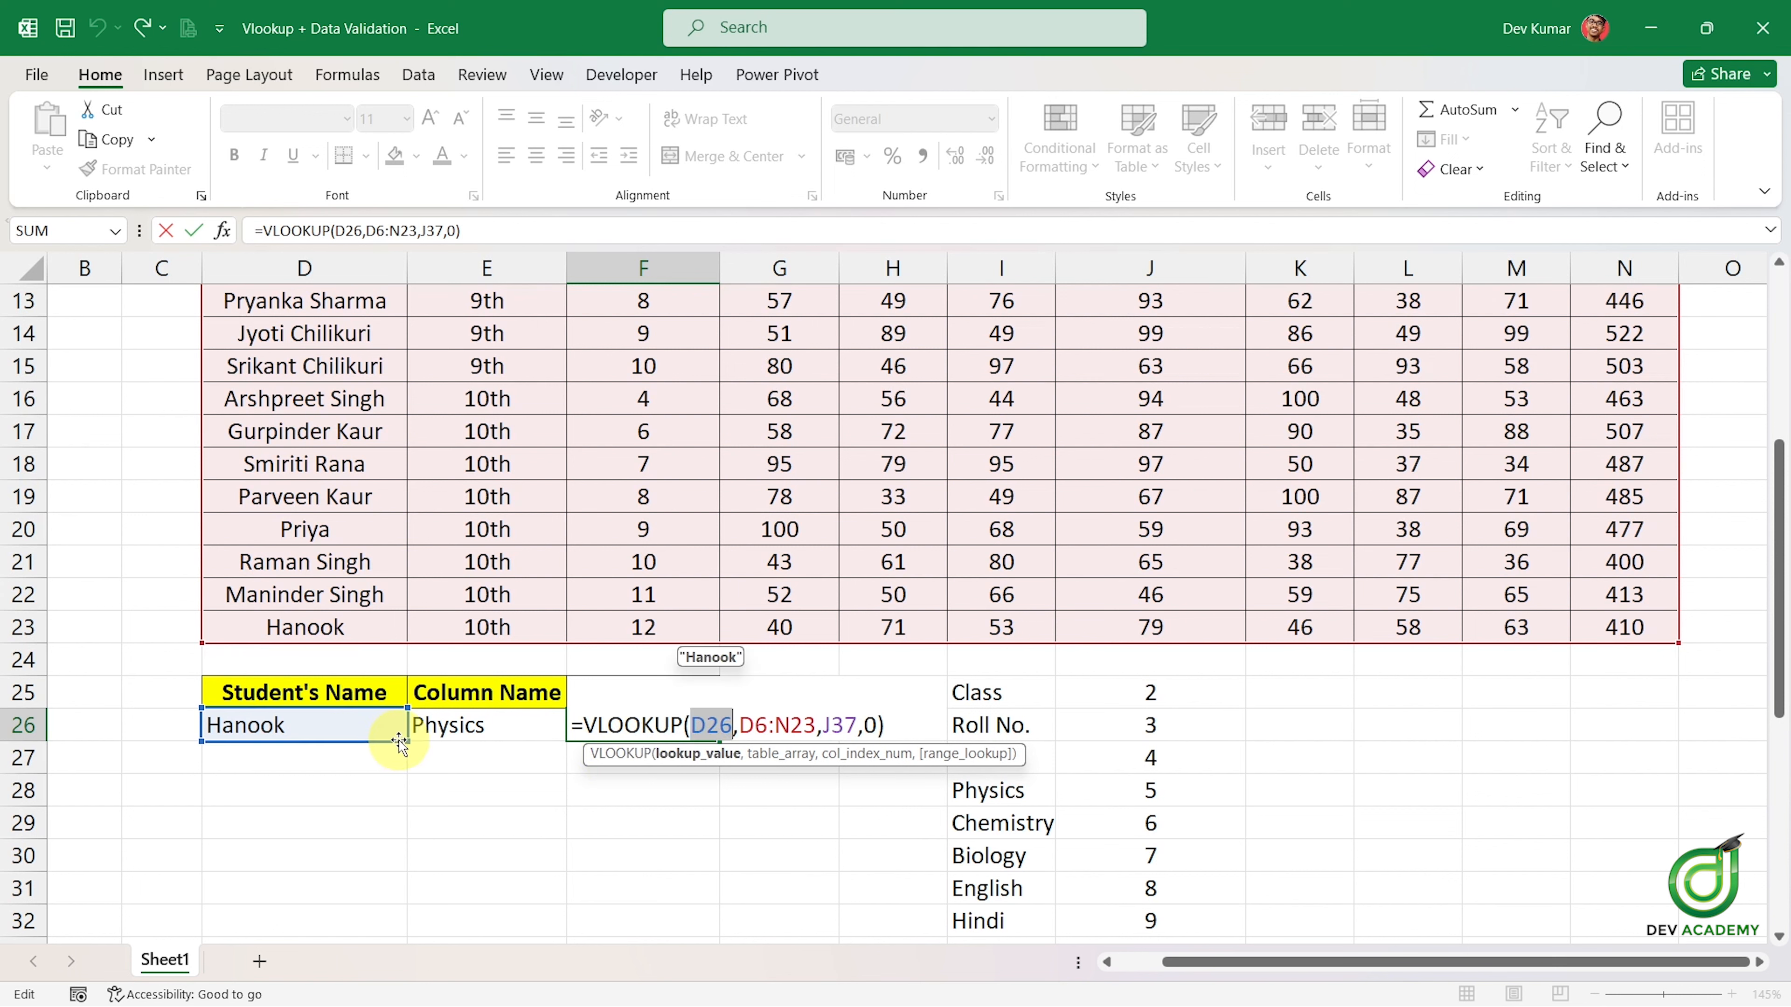
Highlight the table array argument D6:N23 in the F26 formula, compare it with the marks table, and close the formula unchanged.
click(773, 759)
scroll(493, 670, up, 1)
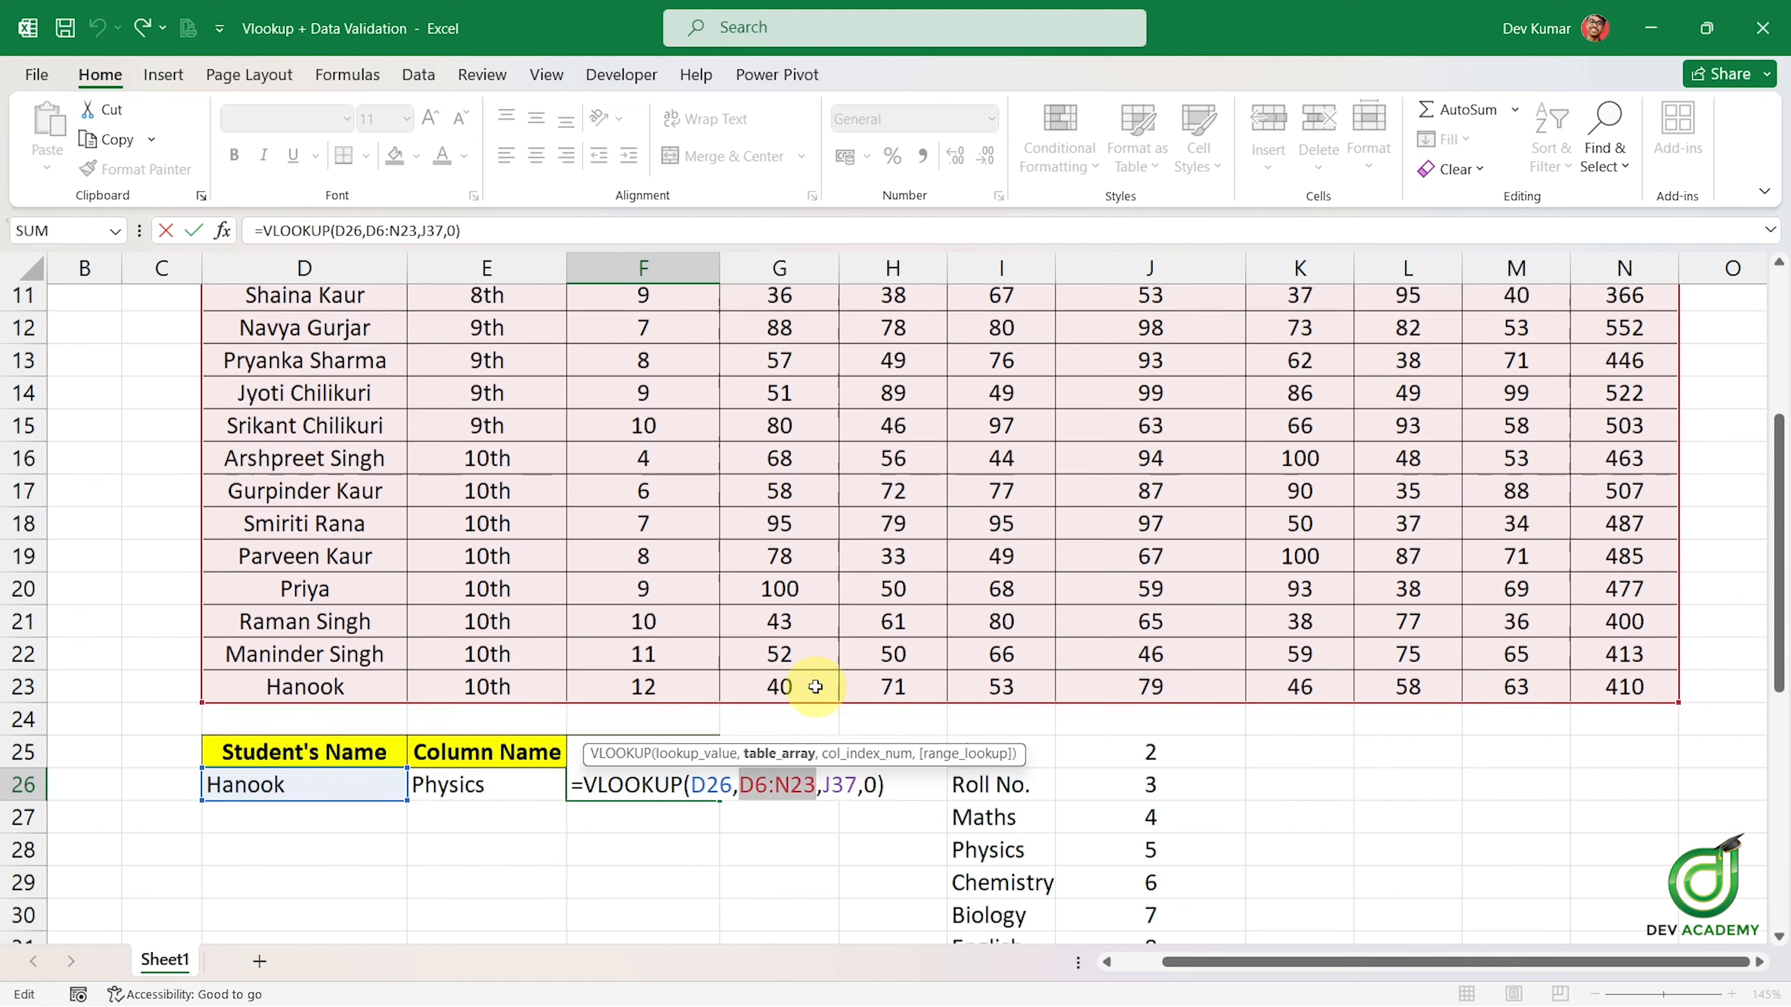
scroll(382, 556, up, 1)
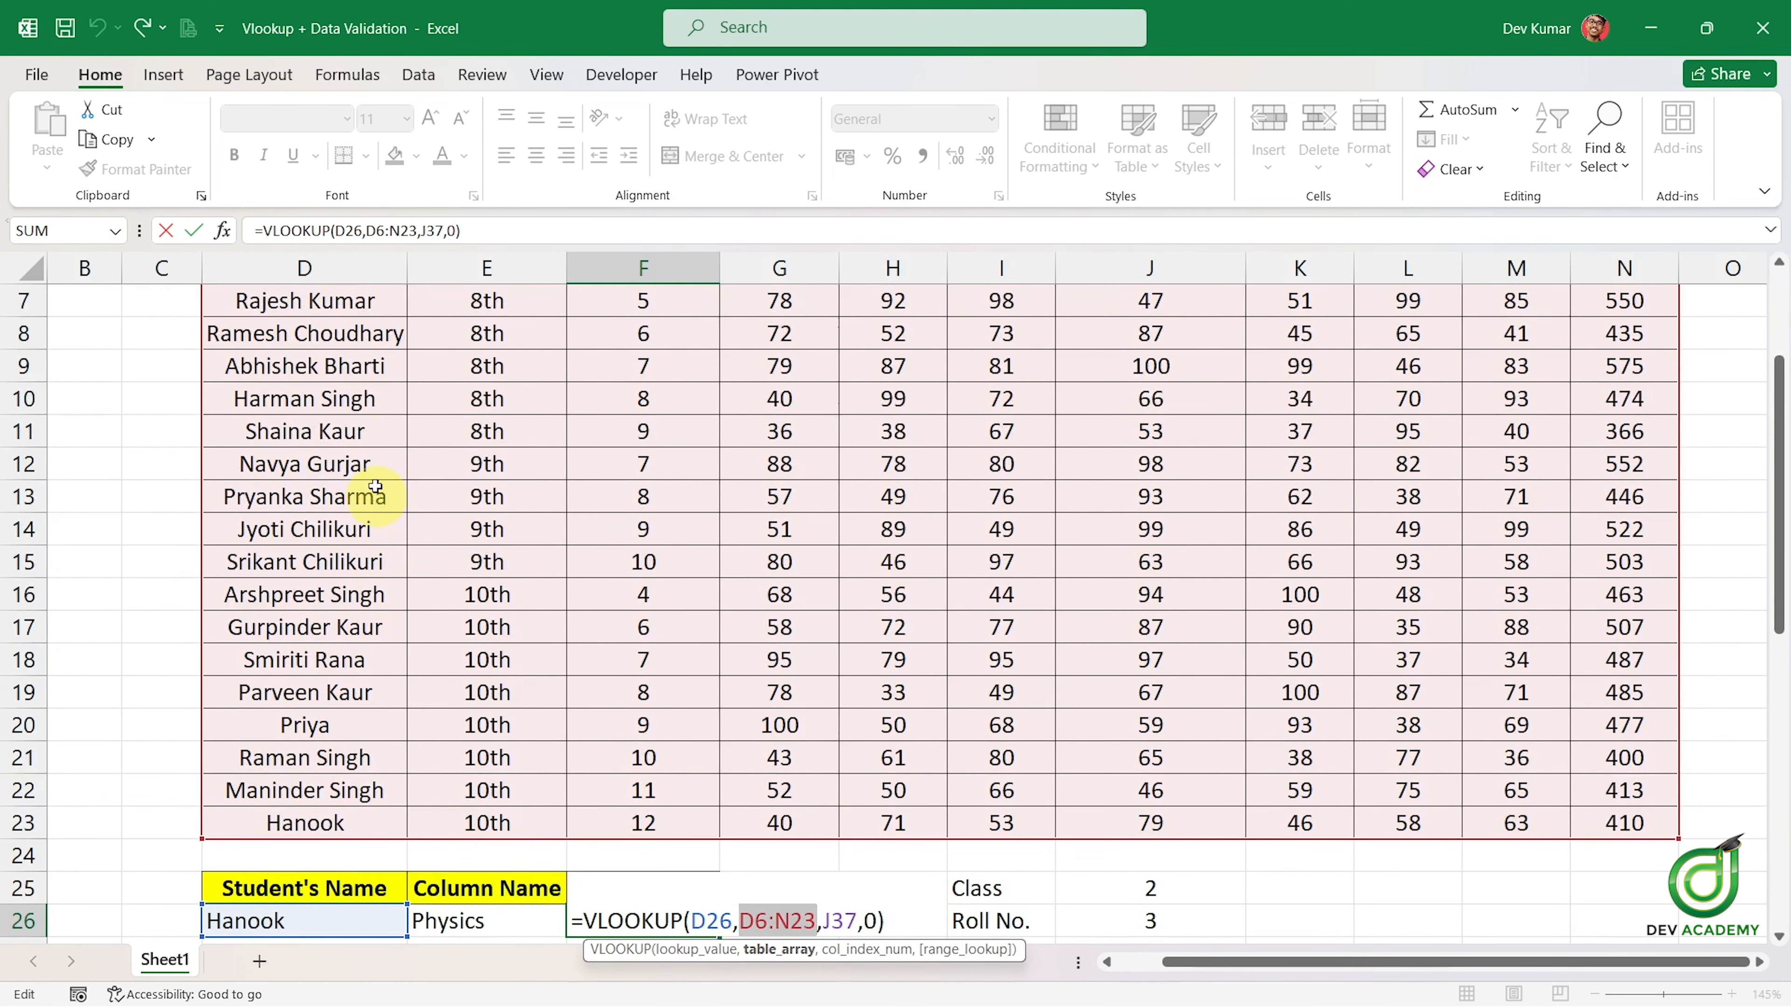
scroll(359, 424, up, 1)
scroll(451, 813, down, 1)
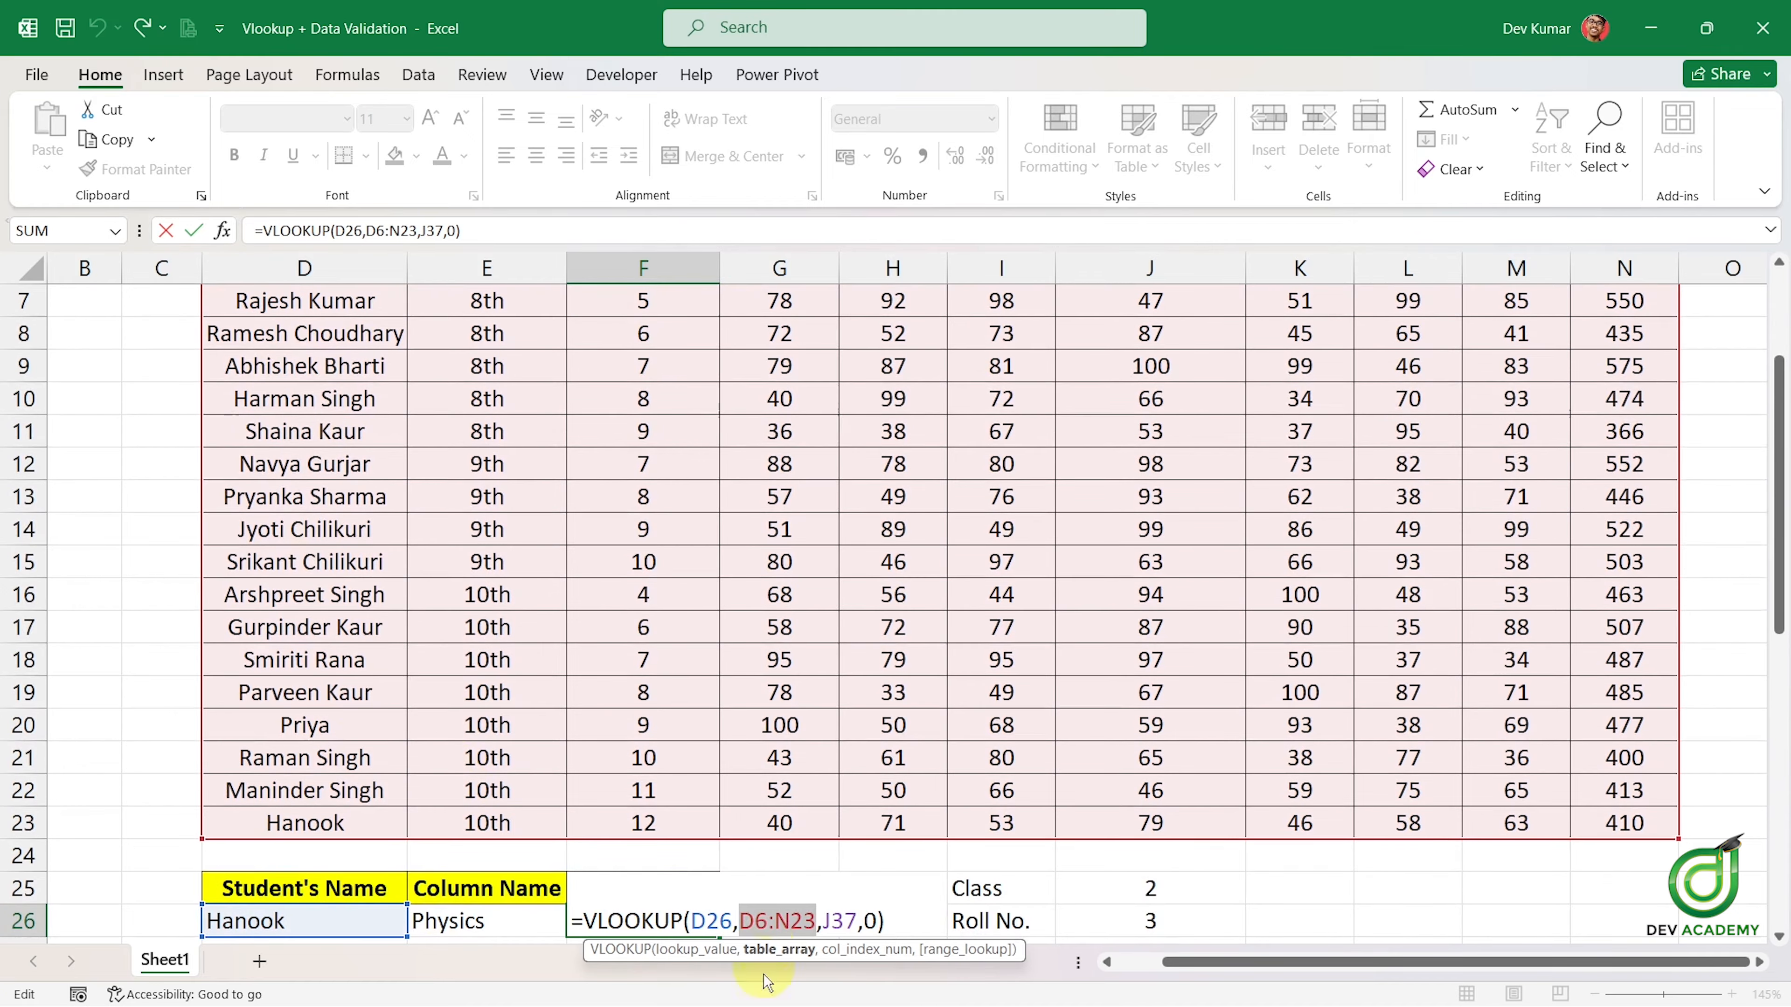
scroll(832, 910, down, 2)
scroll(881, 737, down, 2)
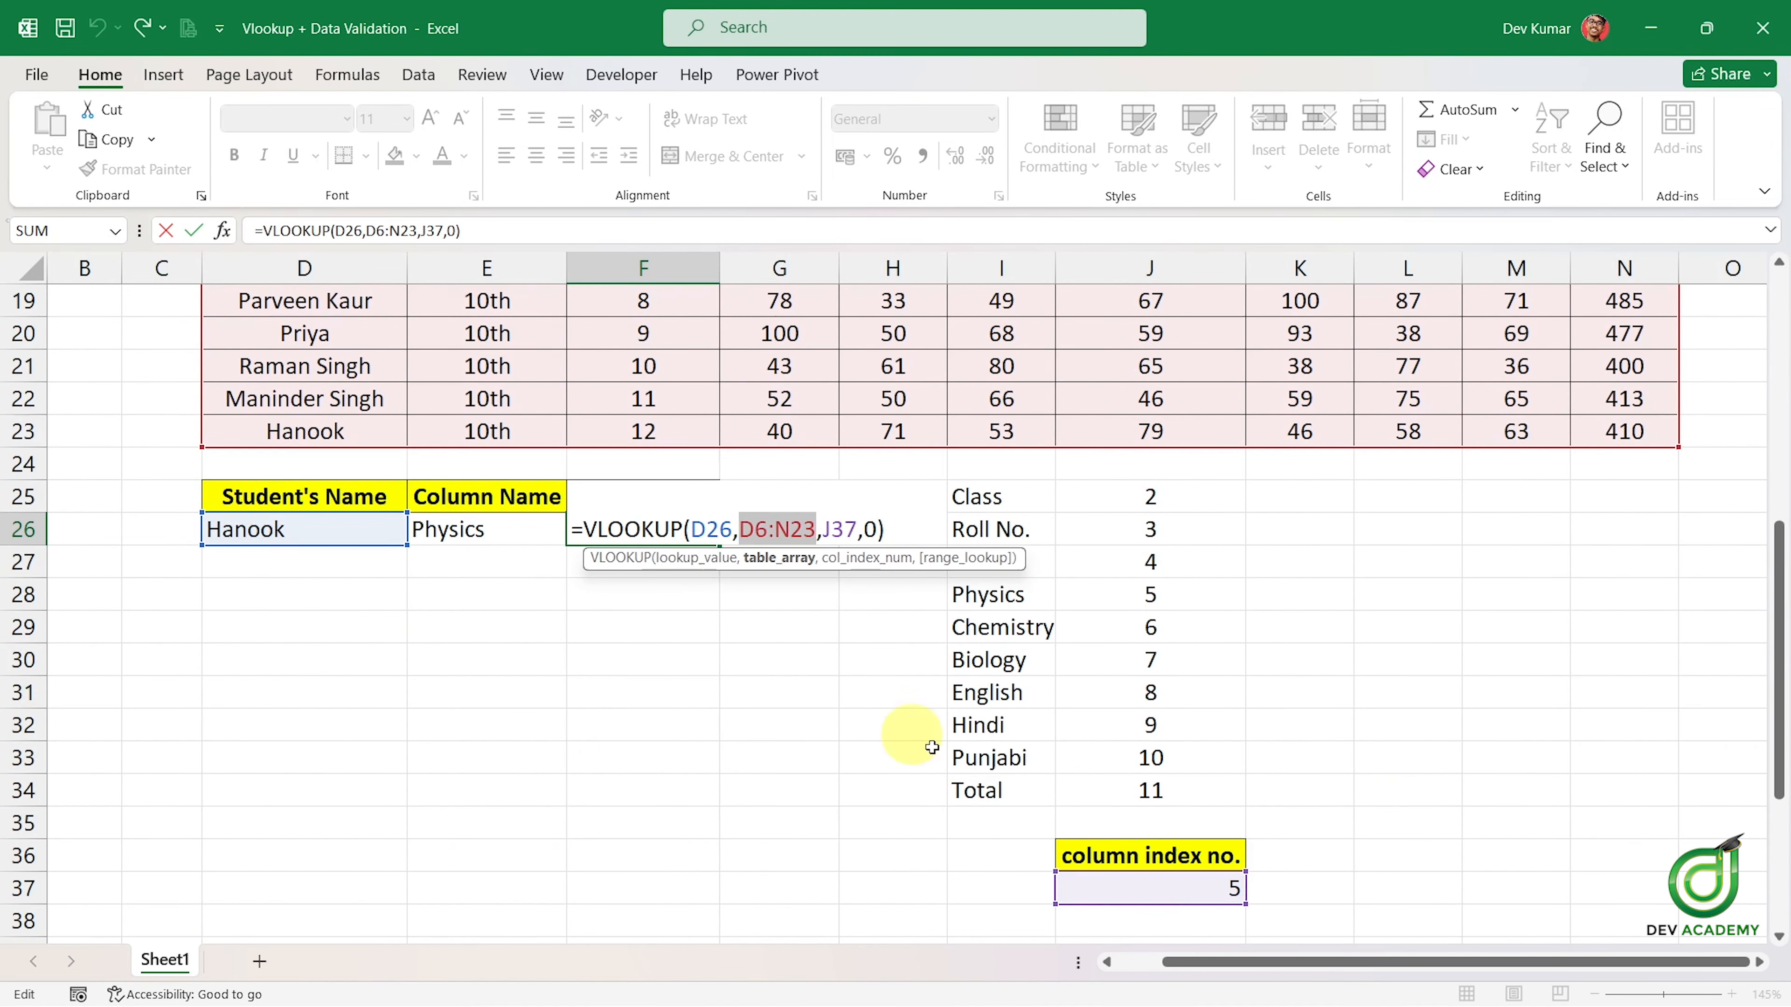
scroll(973, 650, up, 5)
scroll(941, 637, up, 1)
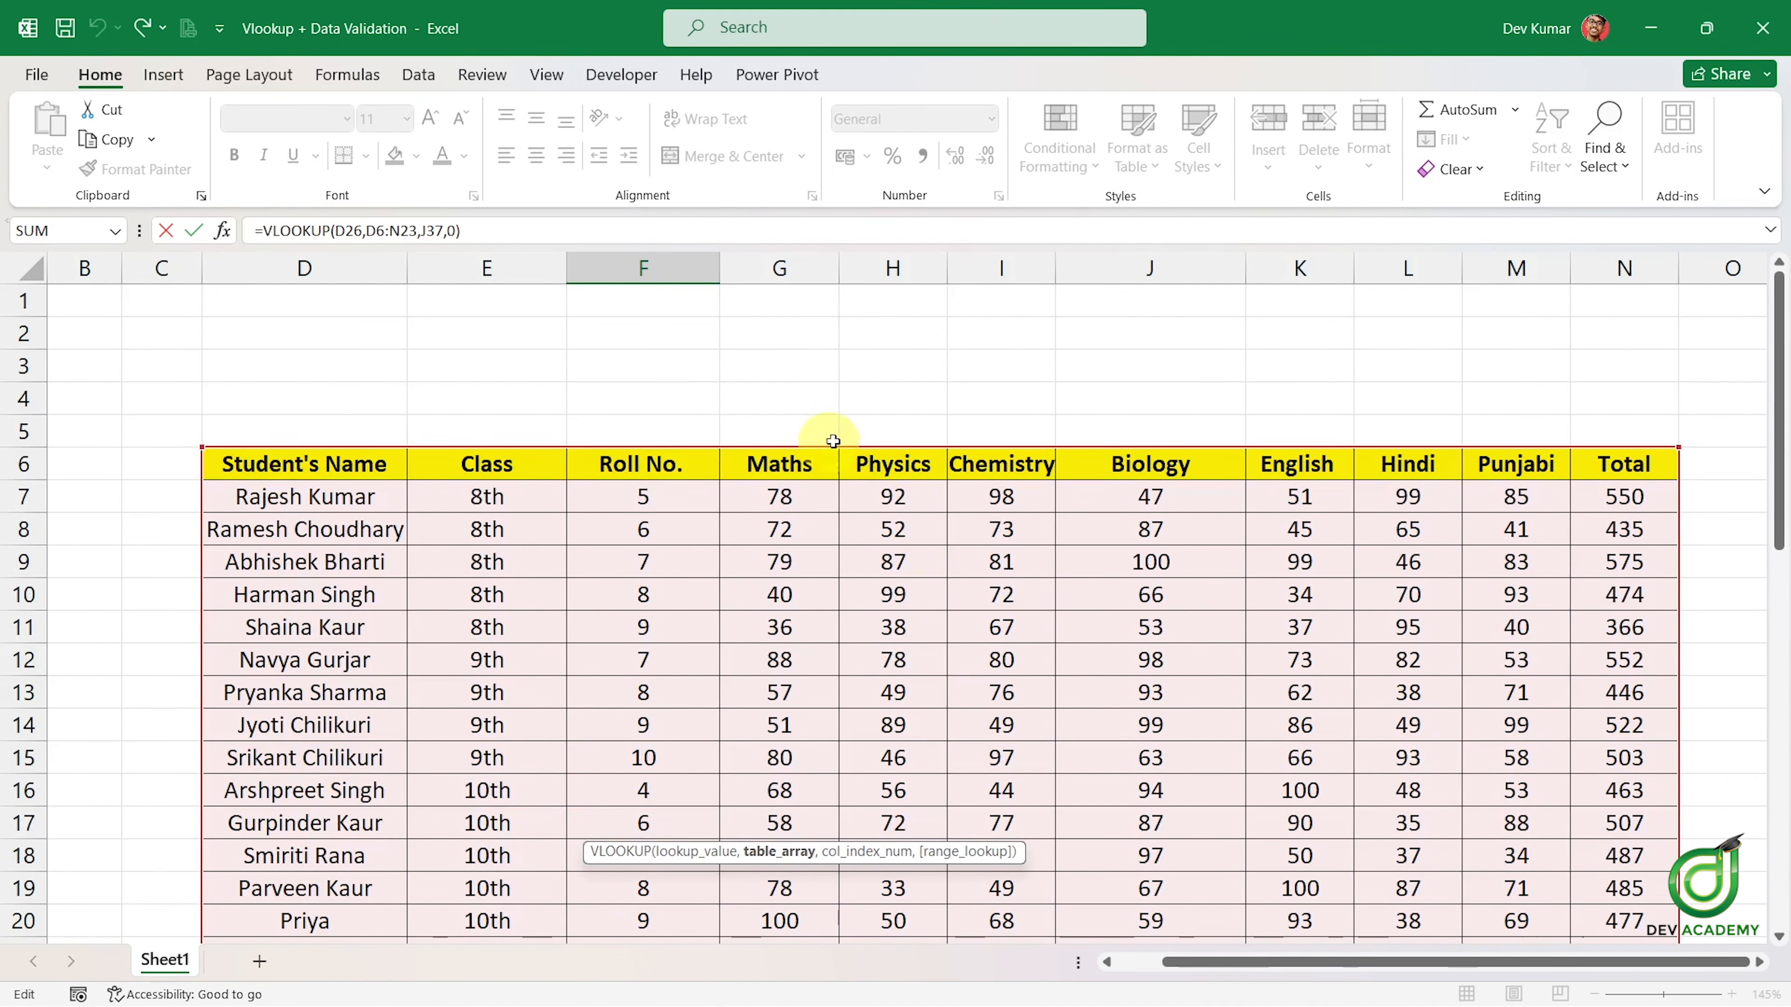
scroll(901, 489, down, 5)
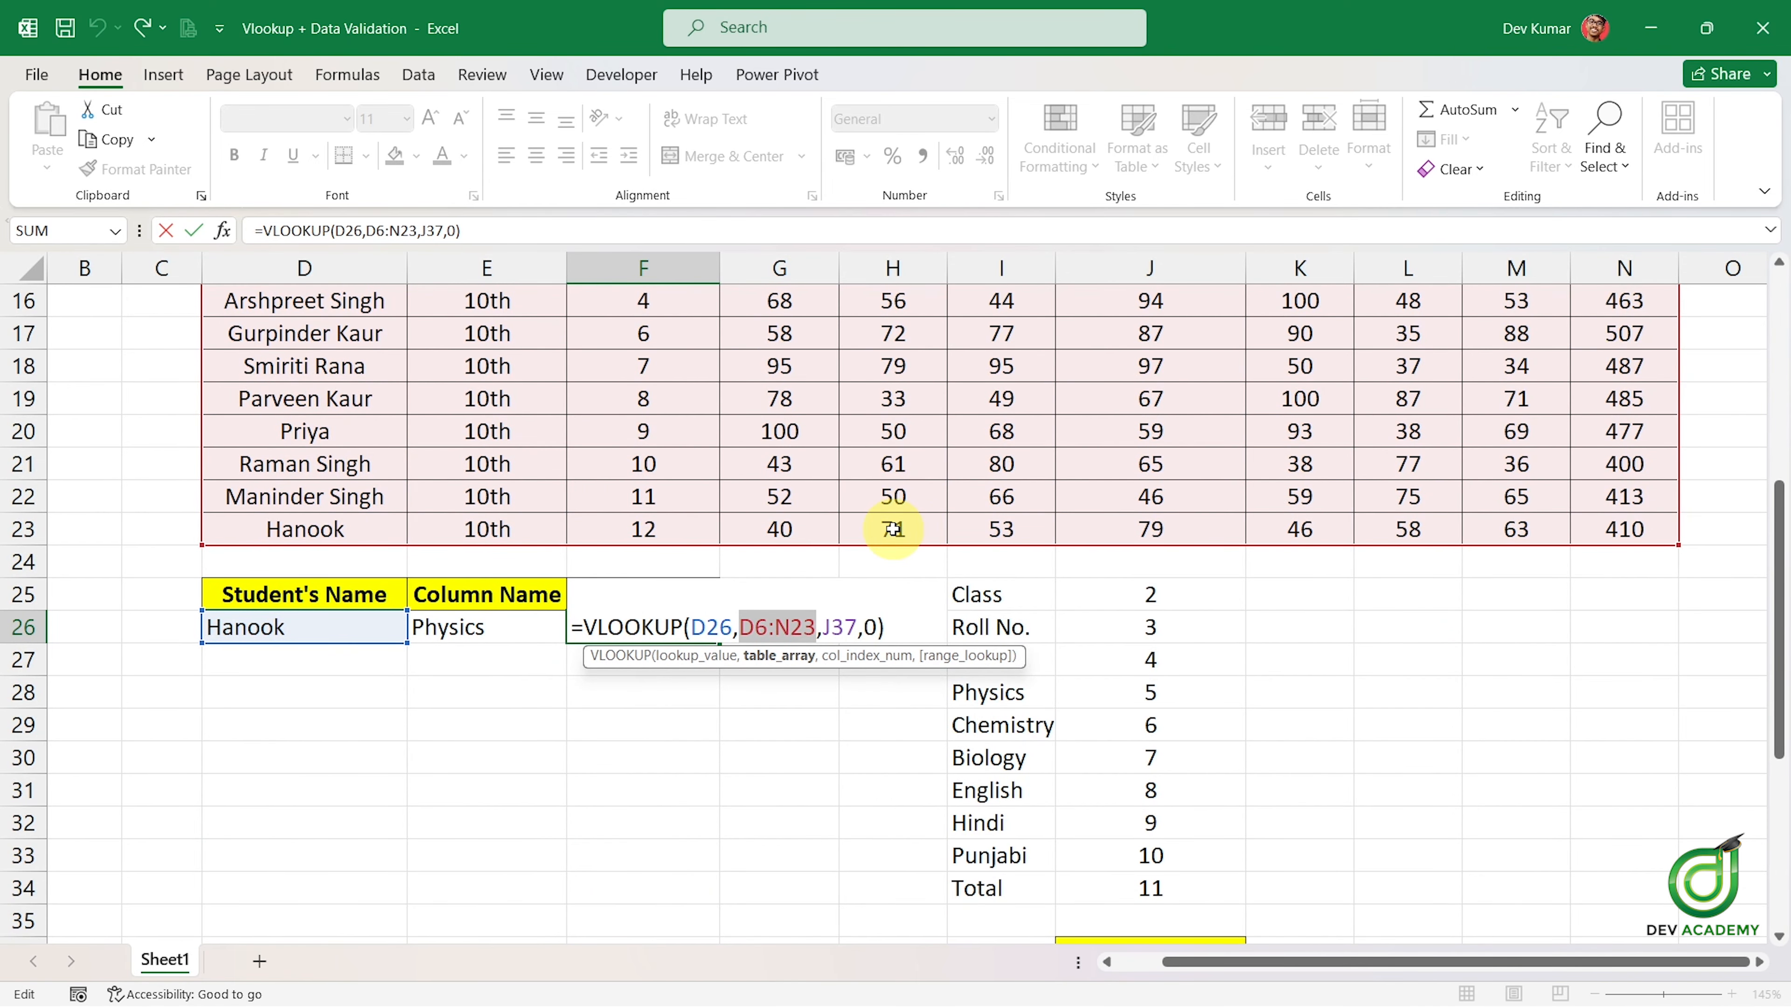
key(Return)
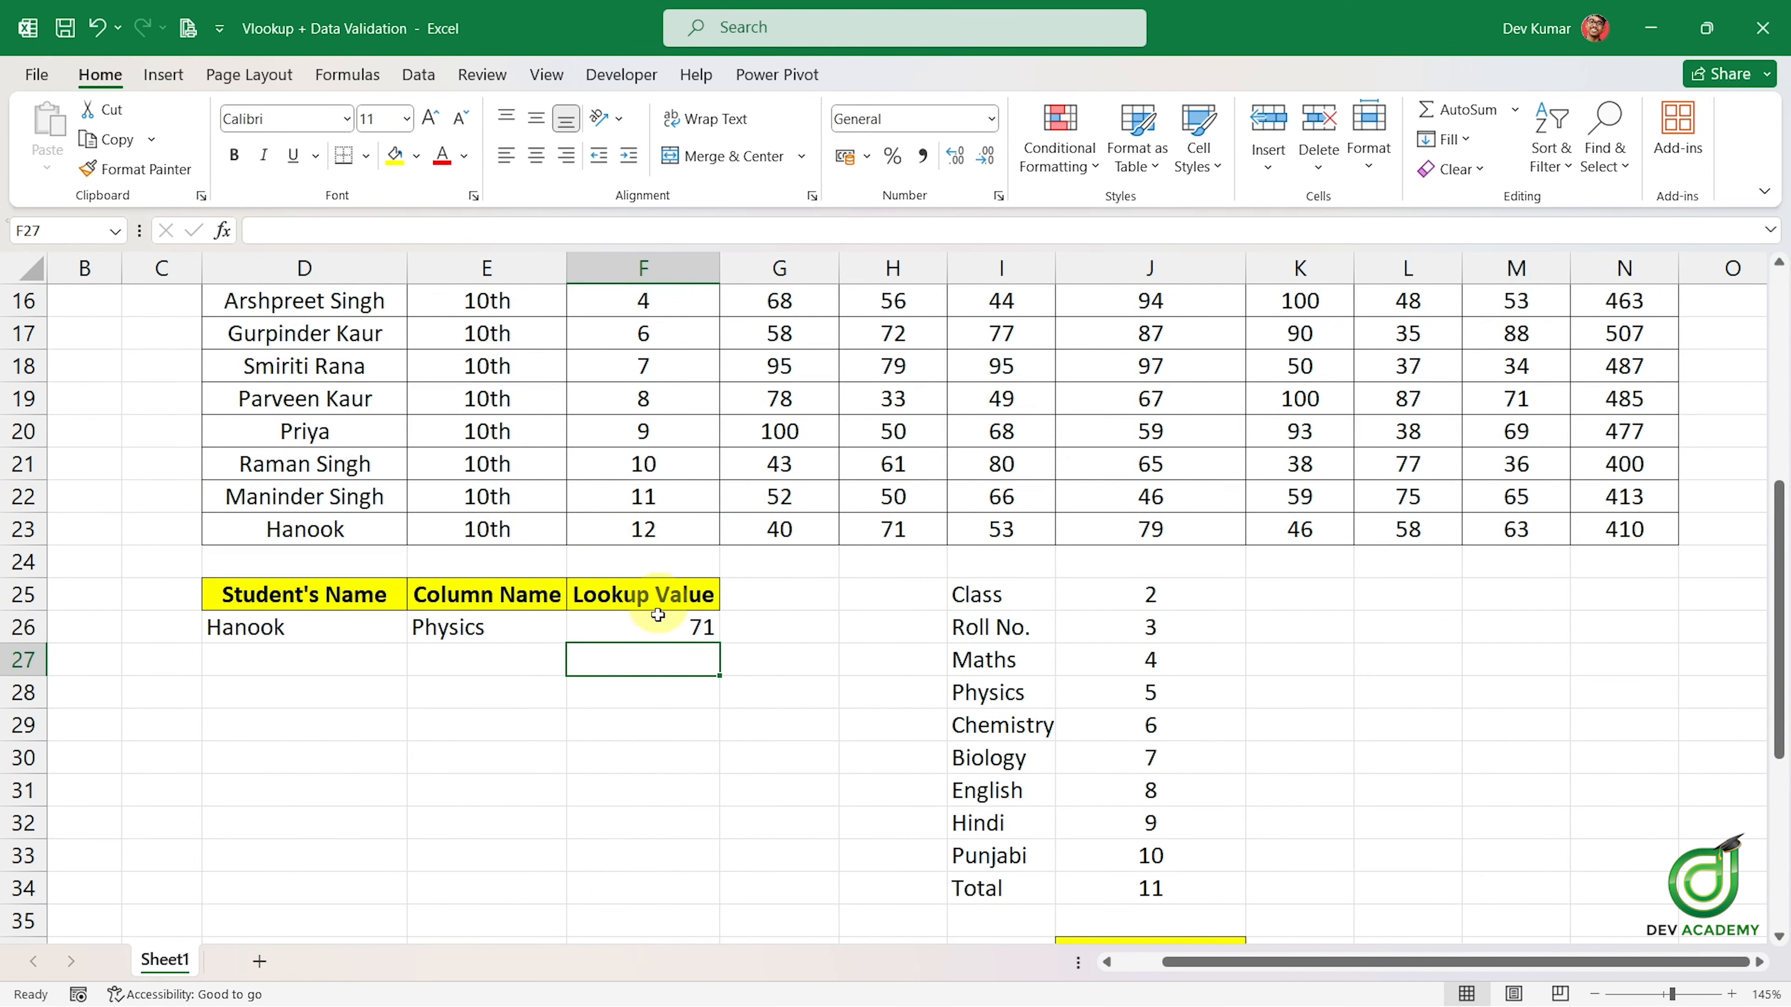
click(773, 701)
scroll(788, 668, up, 4)
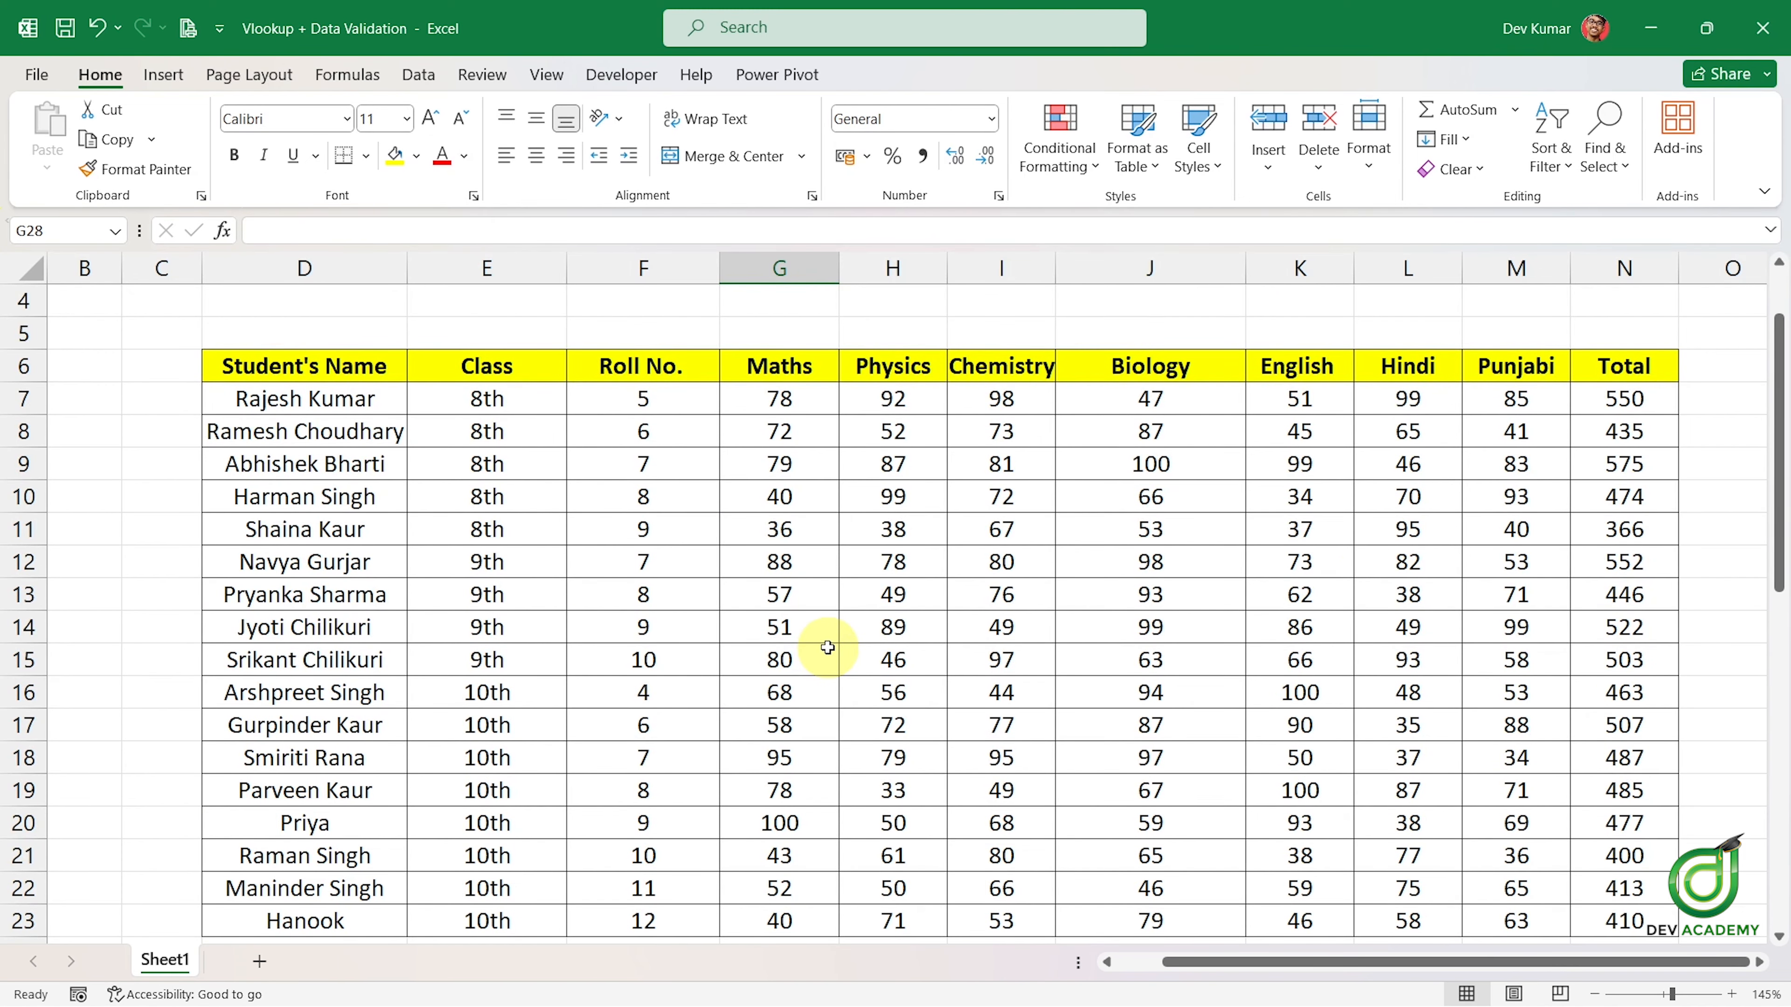
scroll(829, 647, down, 2)
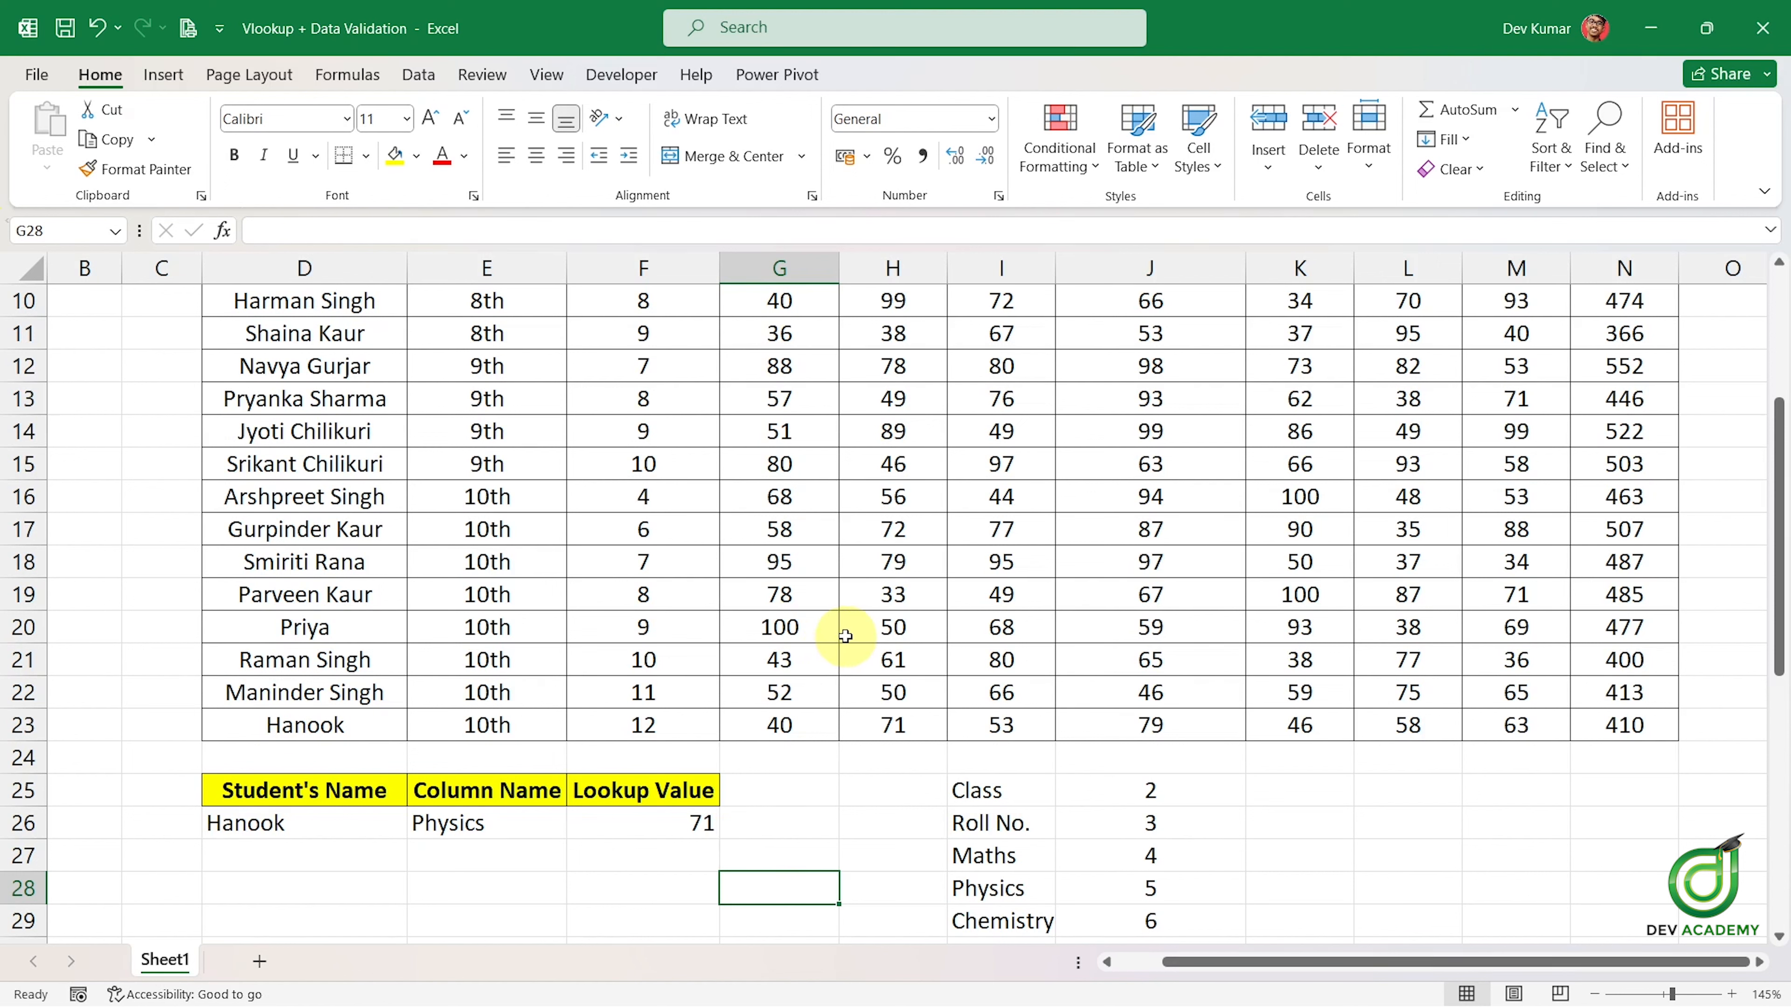
click(849, 795)
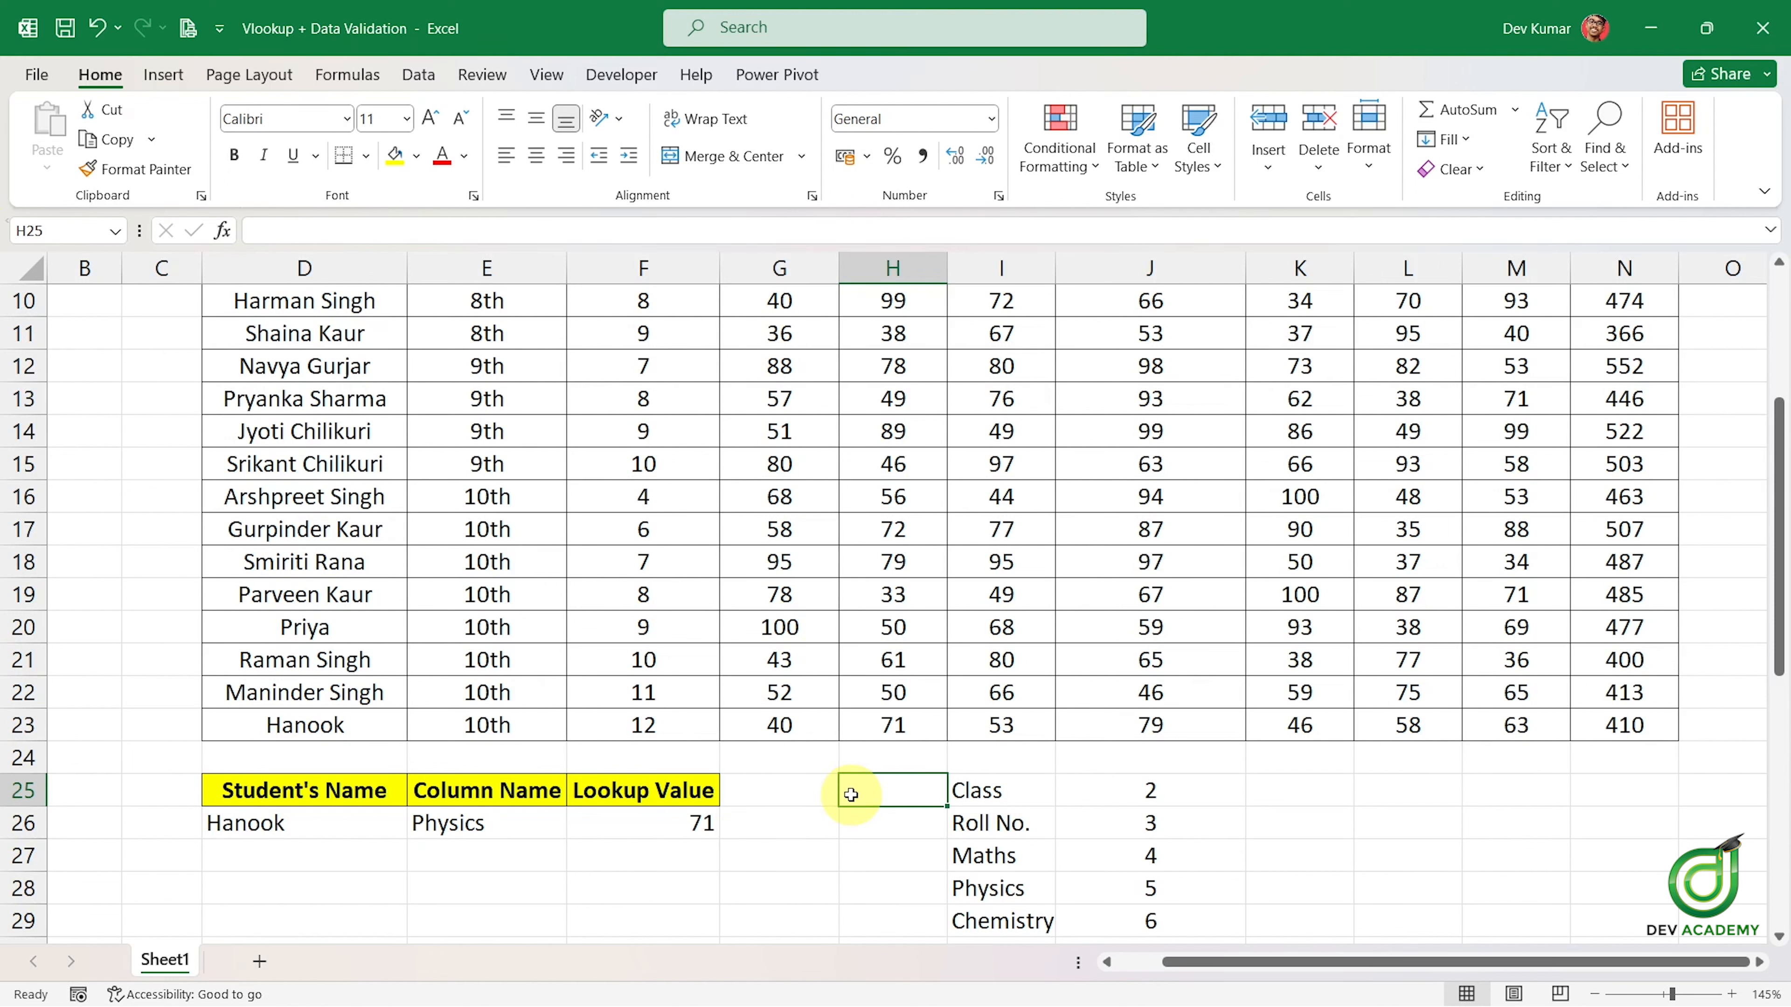
click(1330, 794)
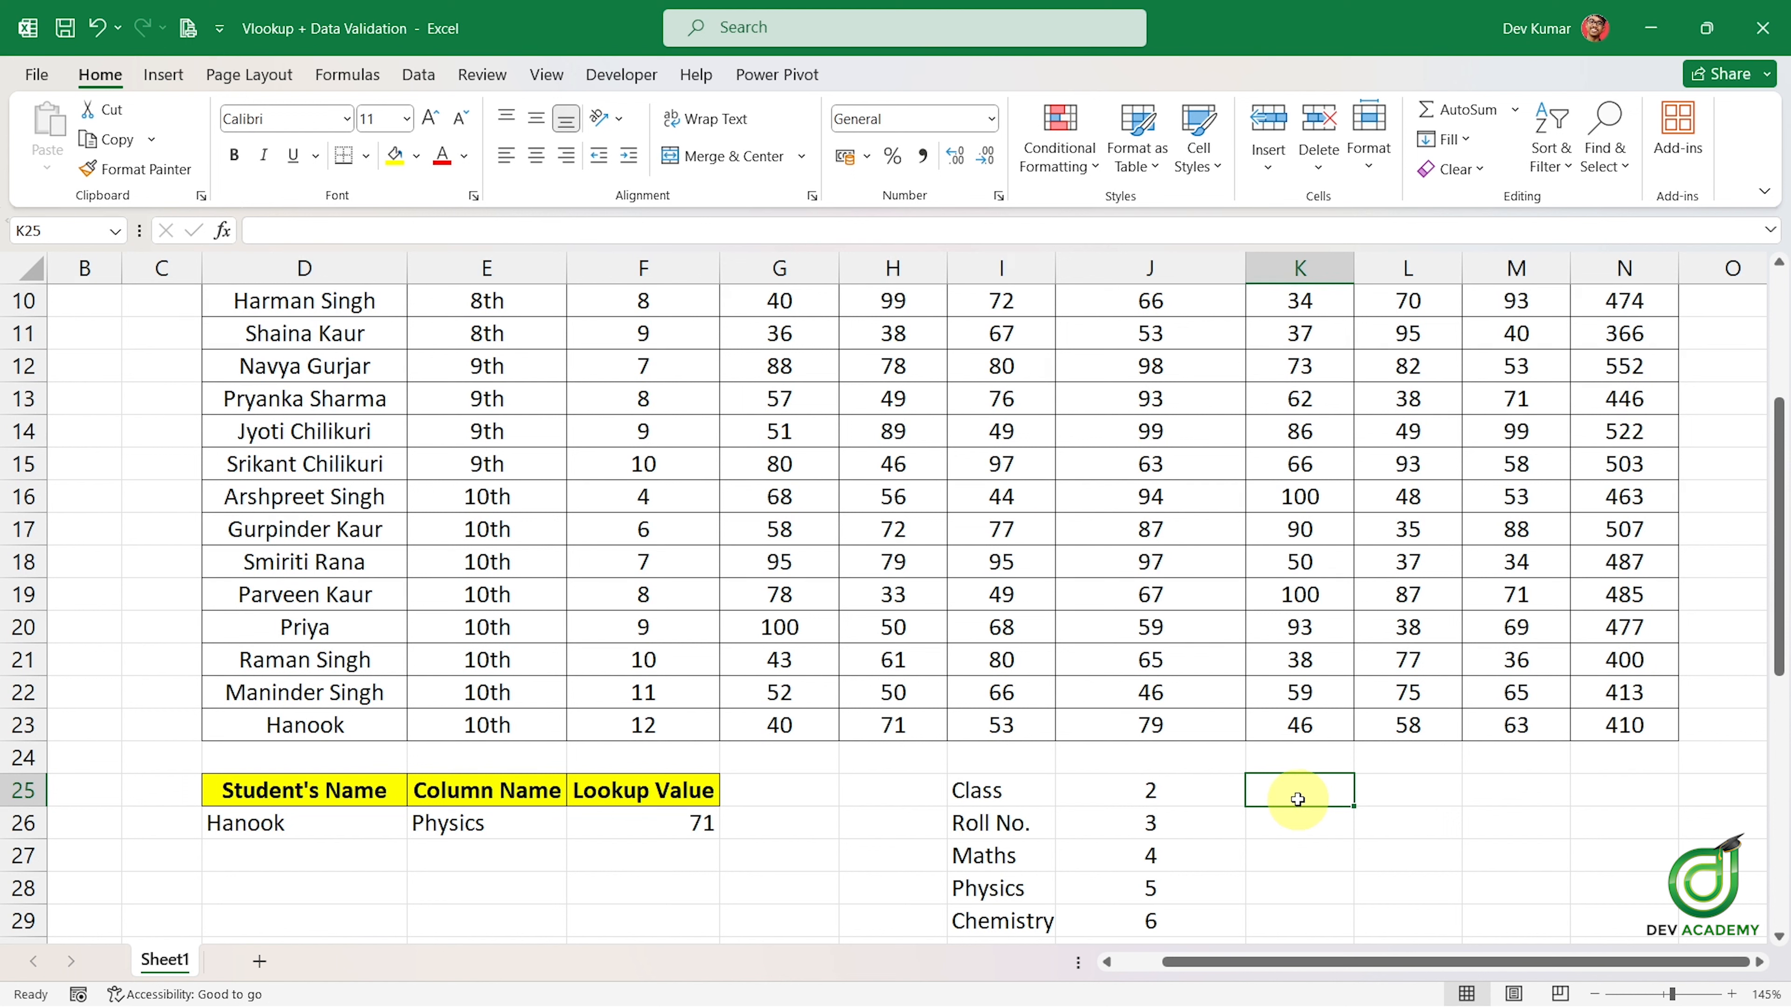
click(1403, 801)
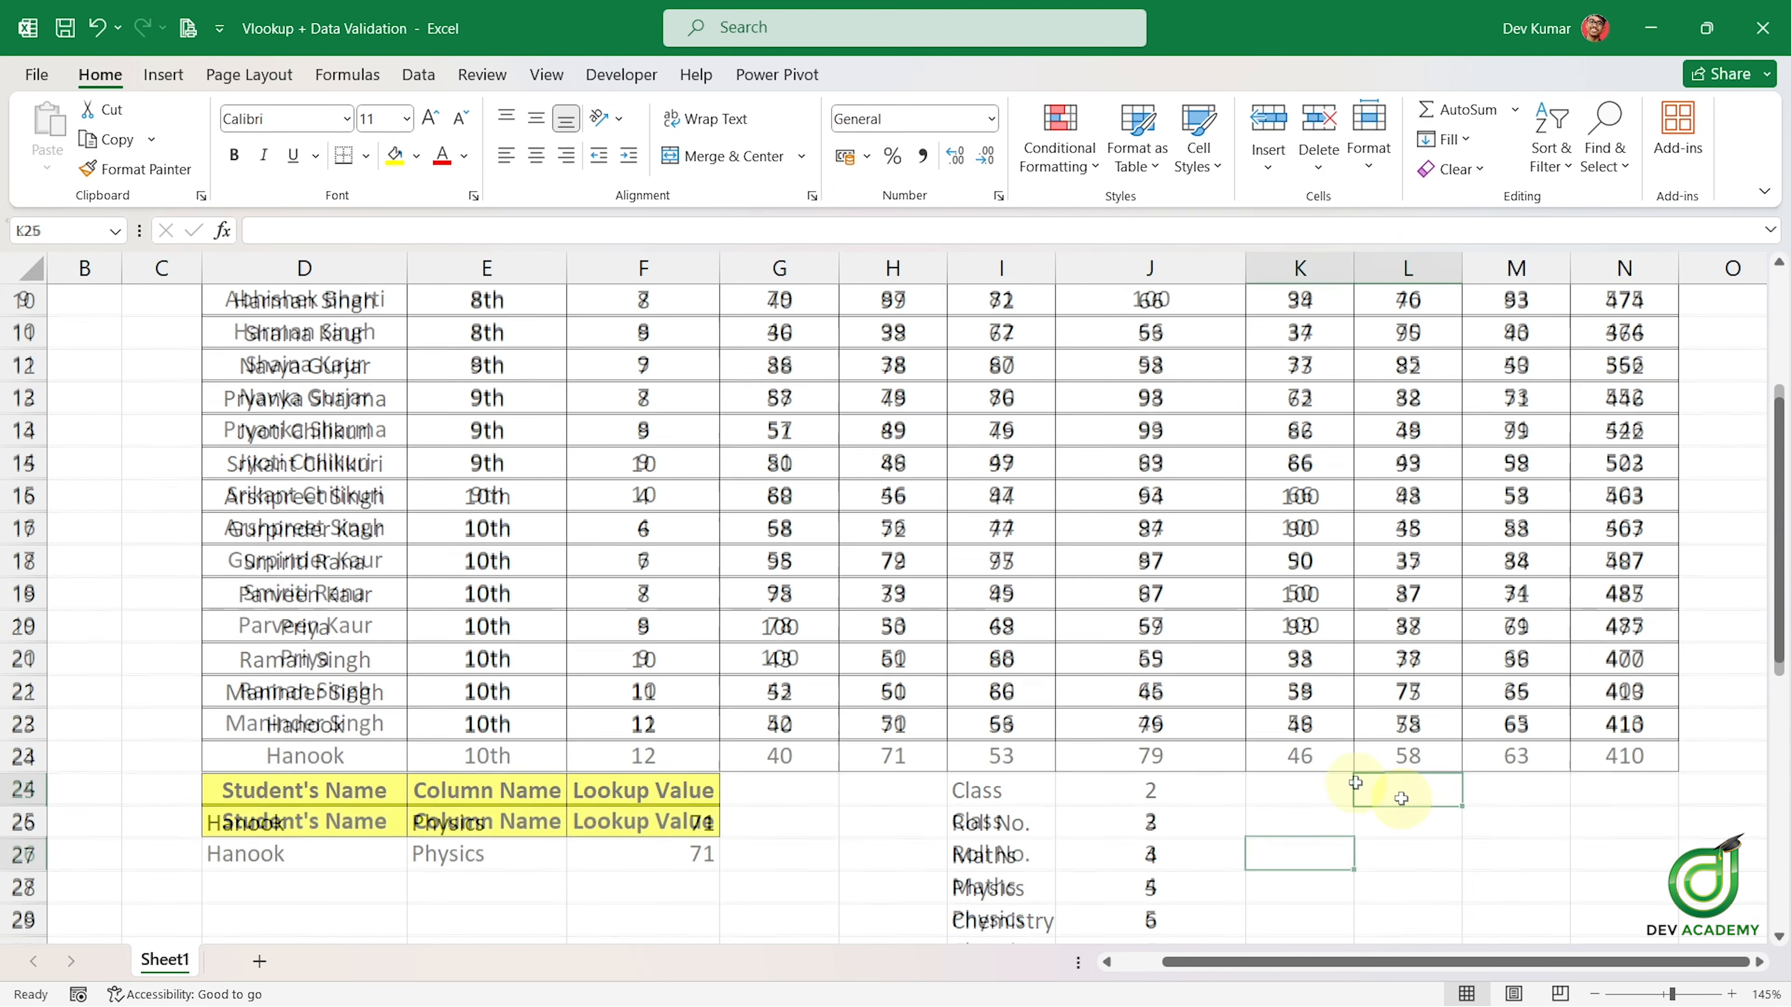
click(1326, 821)
scroll(1311, 812, up, 1)
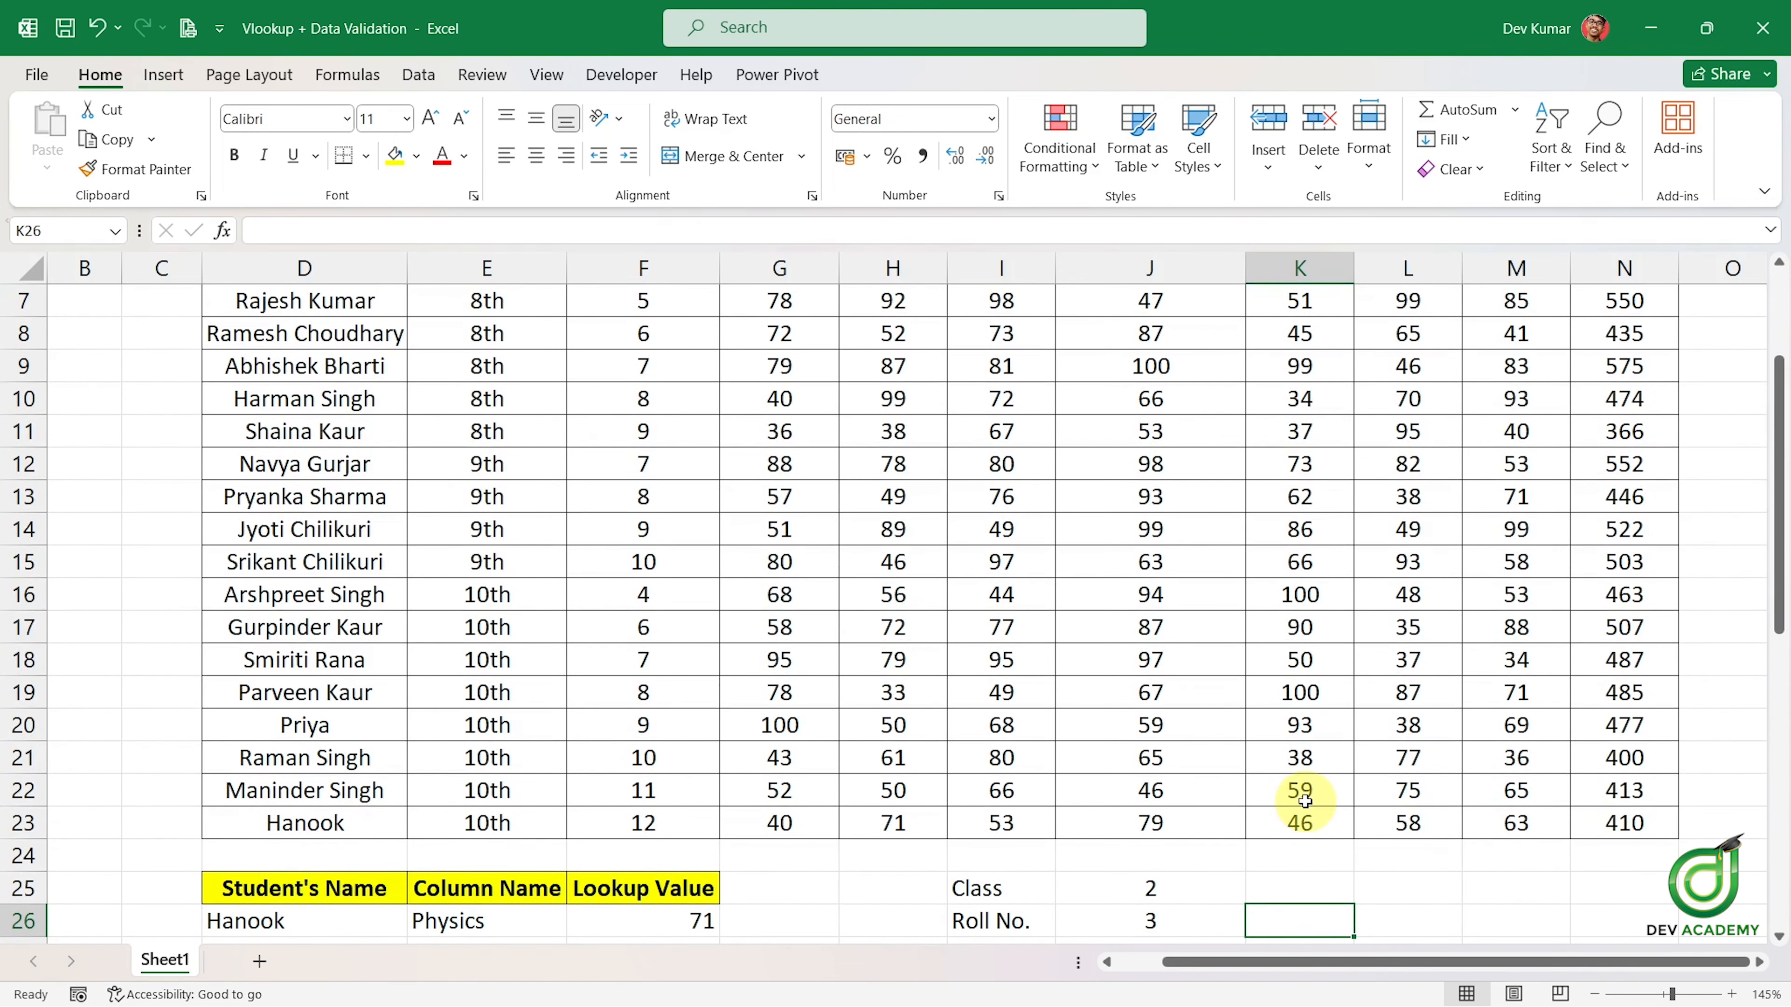
scroll(1305, 801, up, 1)
click(1187, 656)
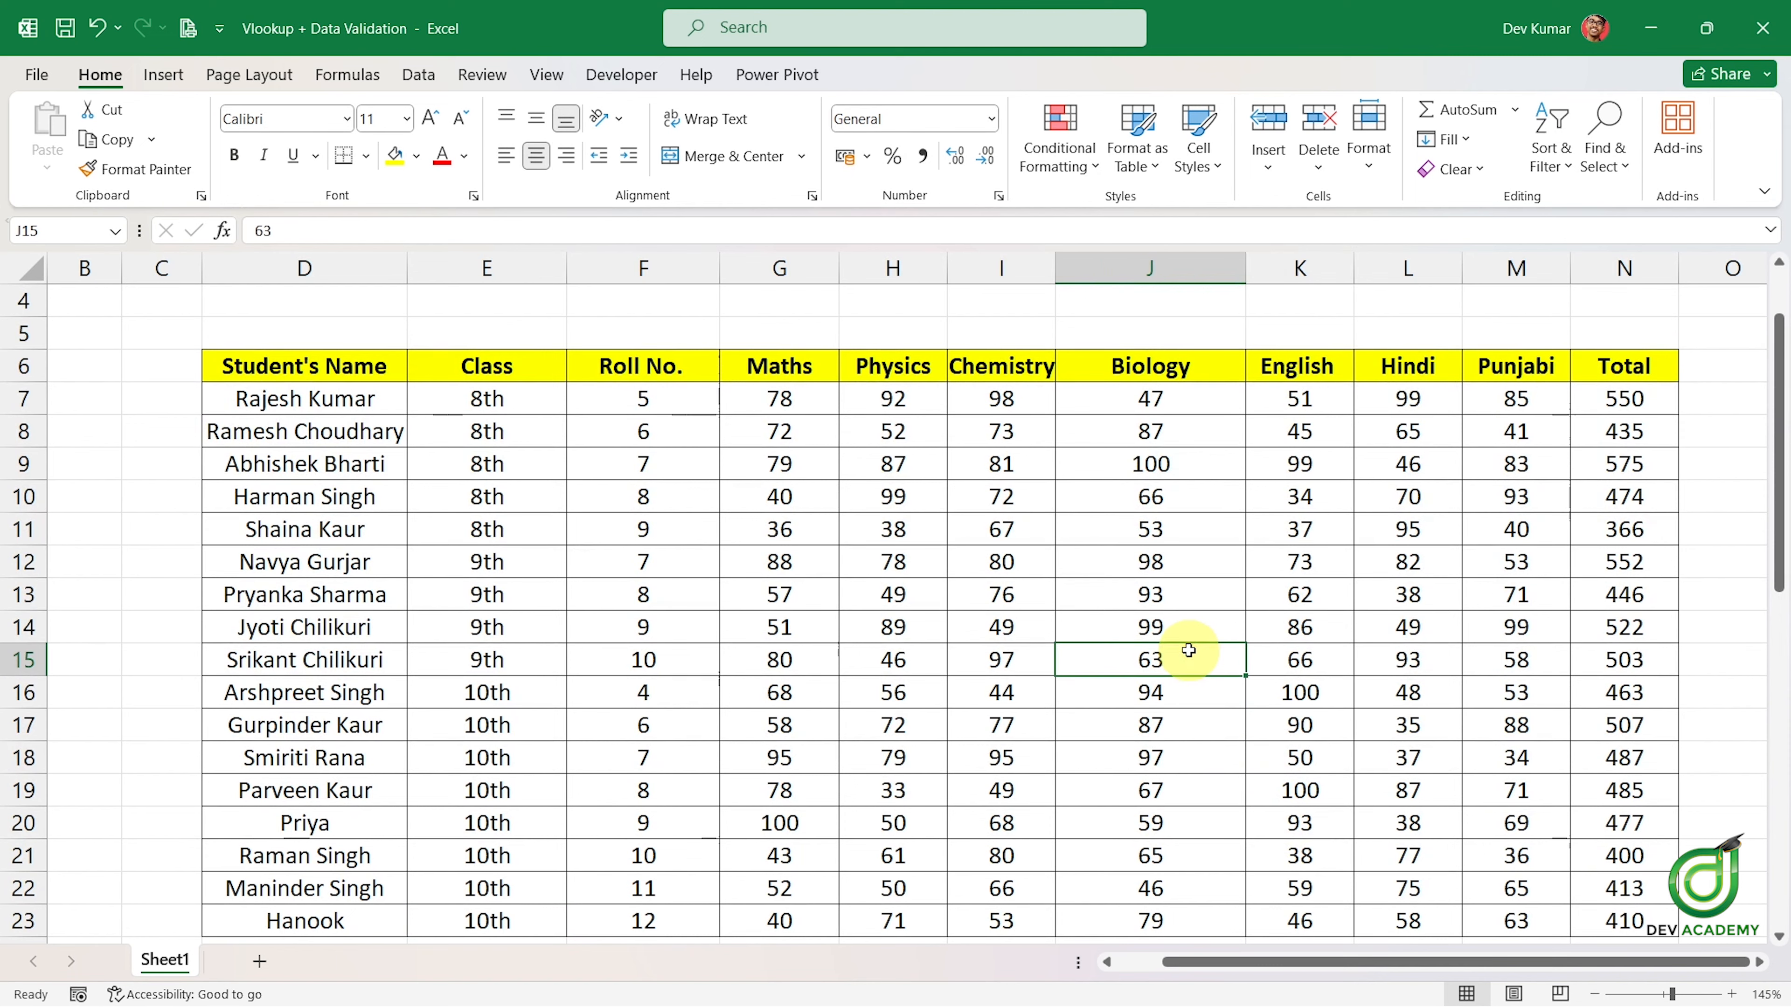
scroll(1047, 568, down, 1)
scroll(1049, 543, up, 1)
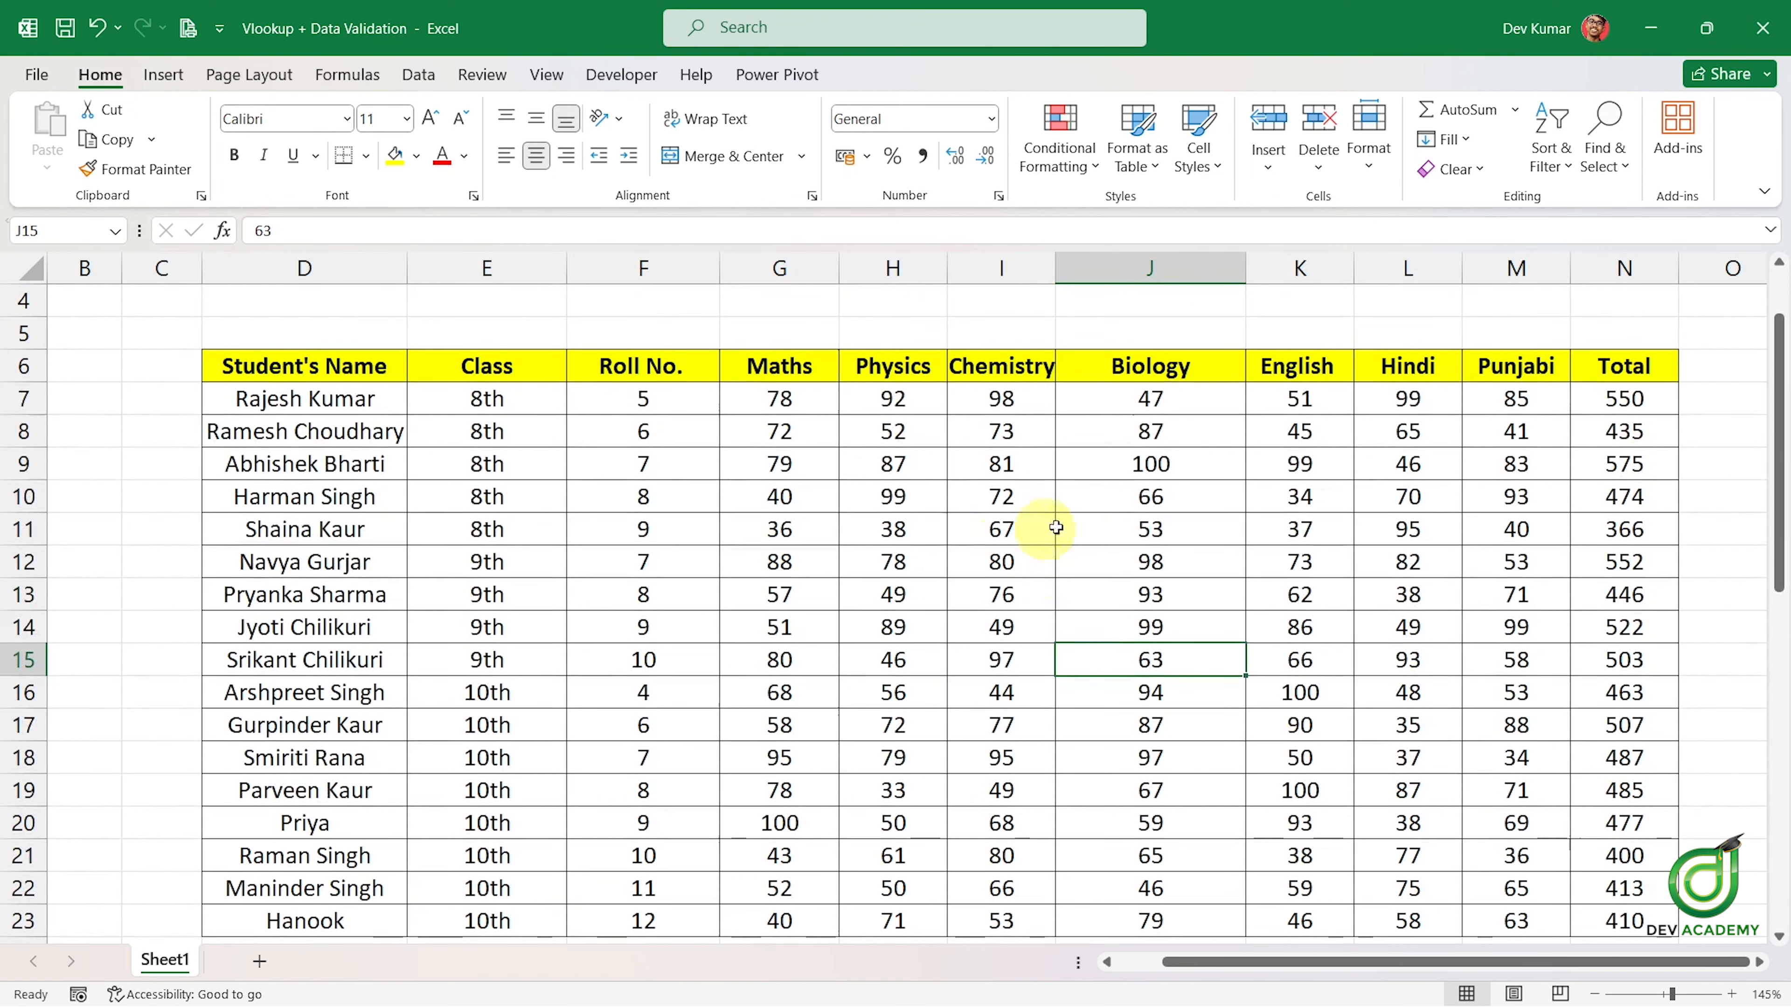
click(943, 495)
scroll(999, 580, down, 3)
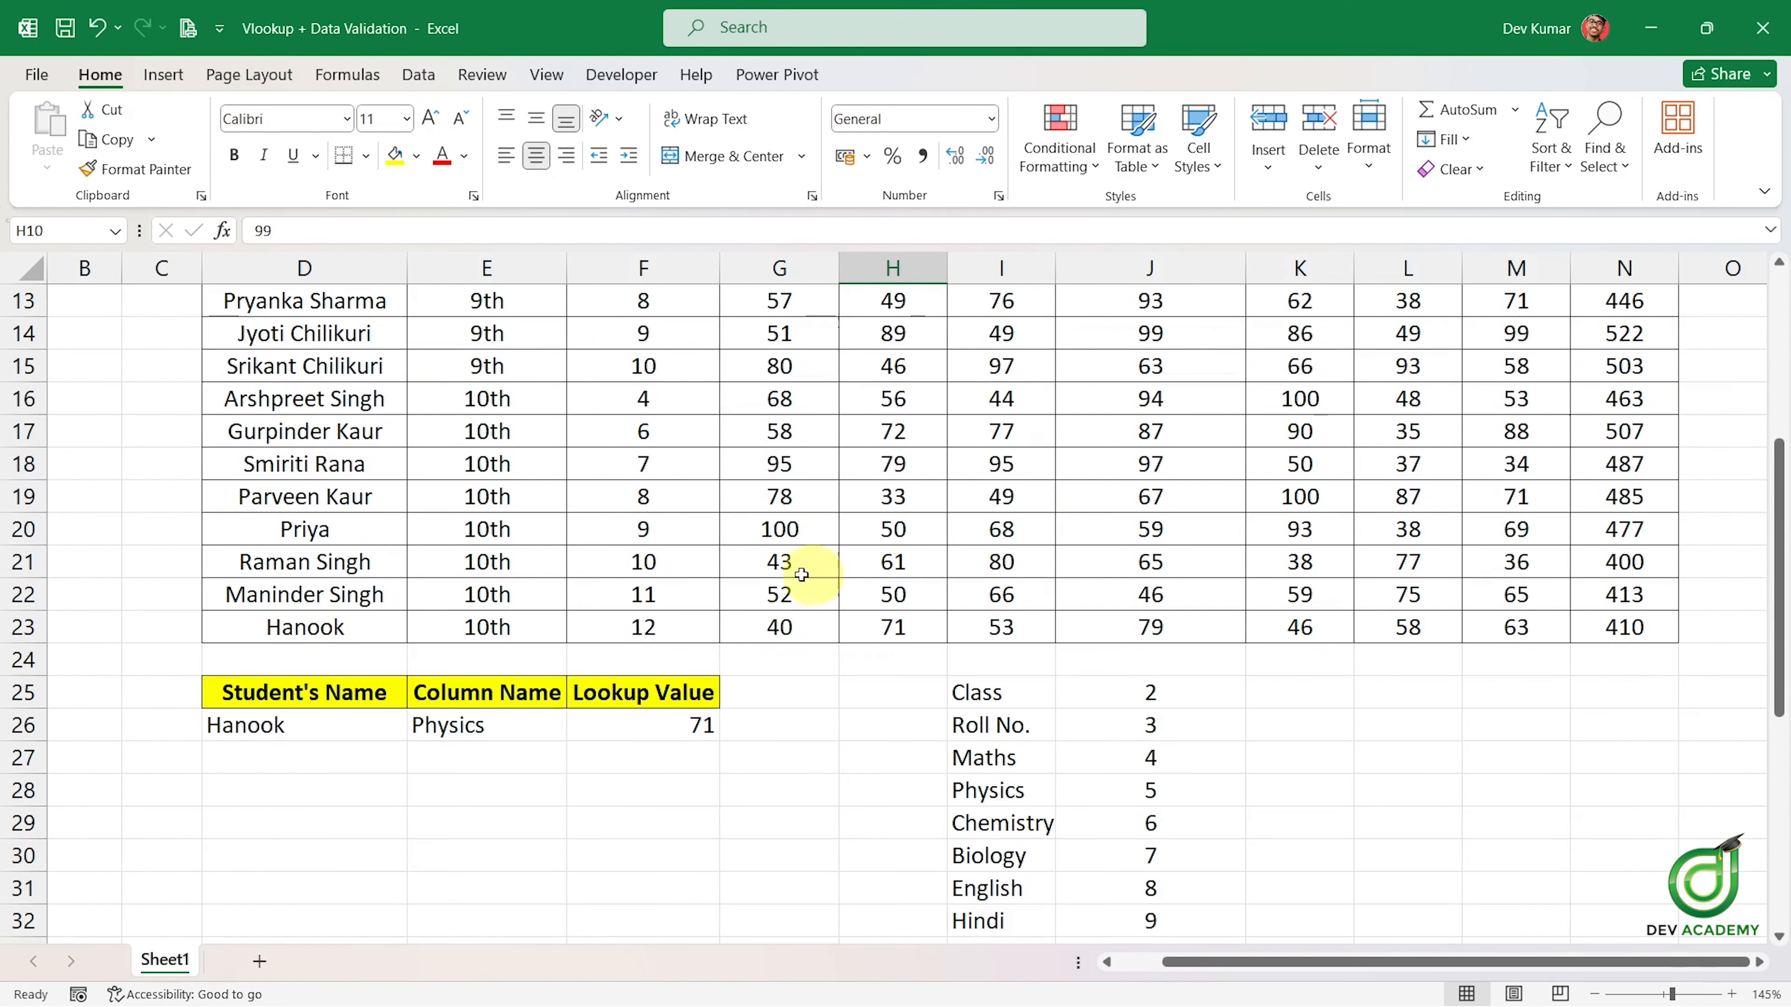
scroll(912, 727, up, 3)
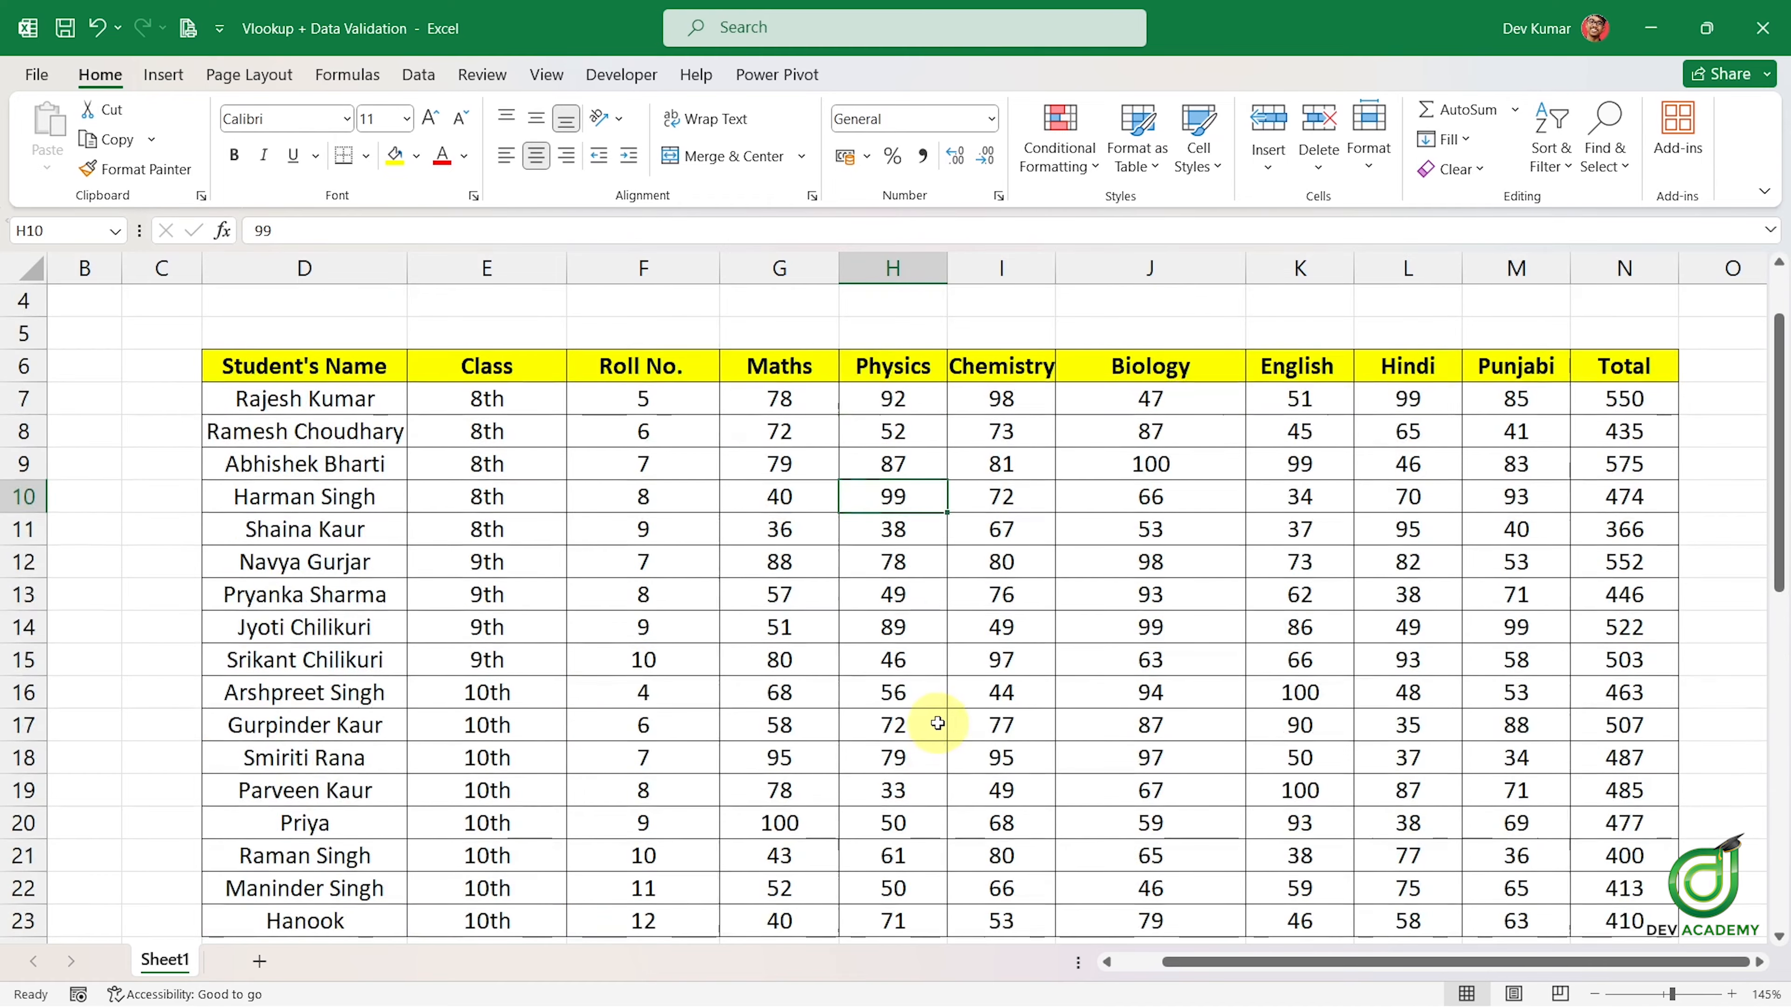
scroll(931, 721, down, 1)
scroll(931, 731, down, 1)
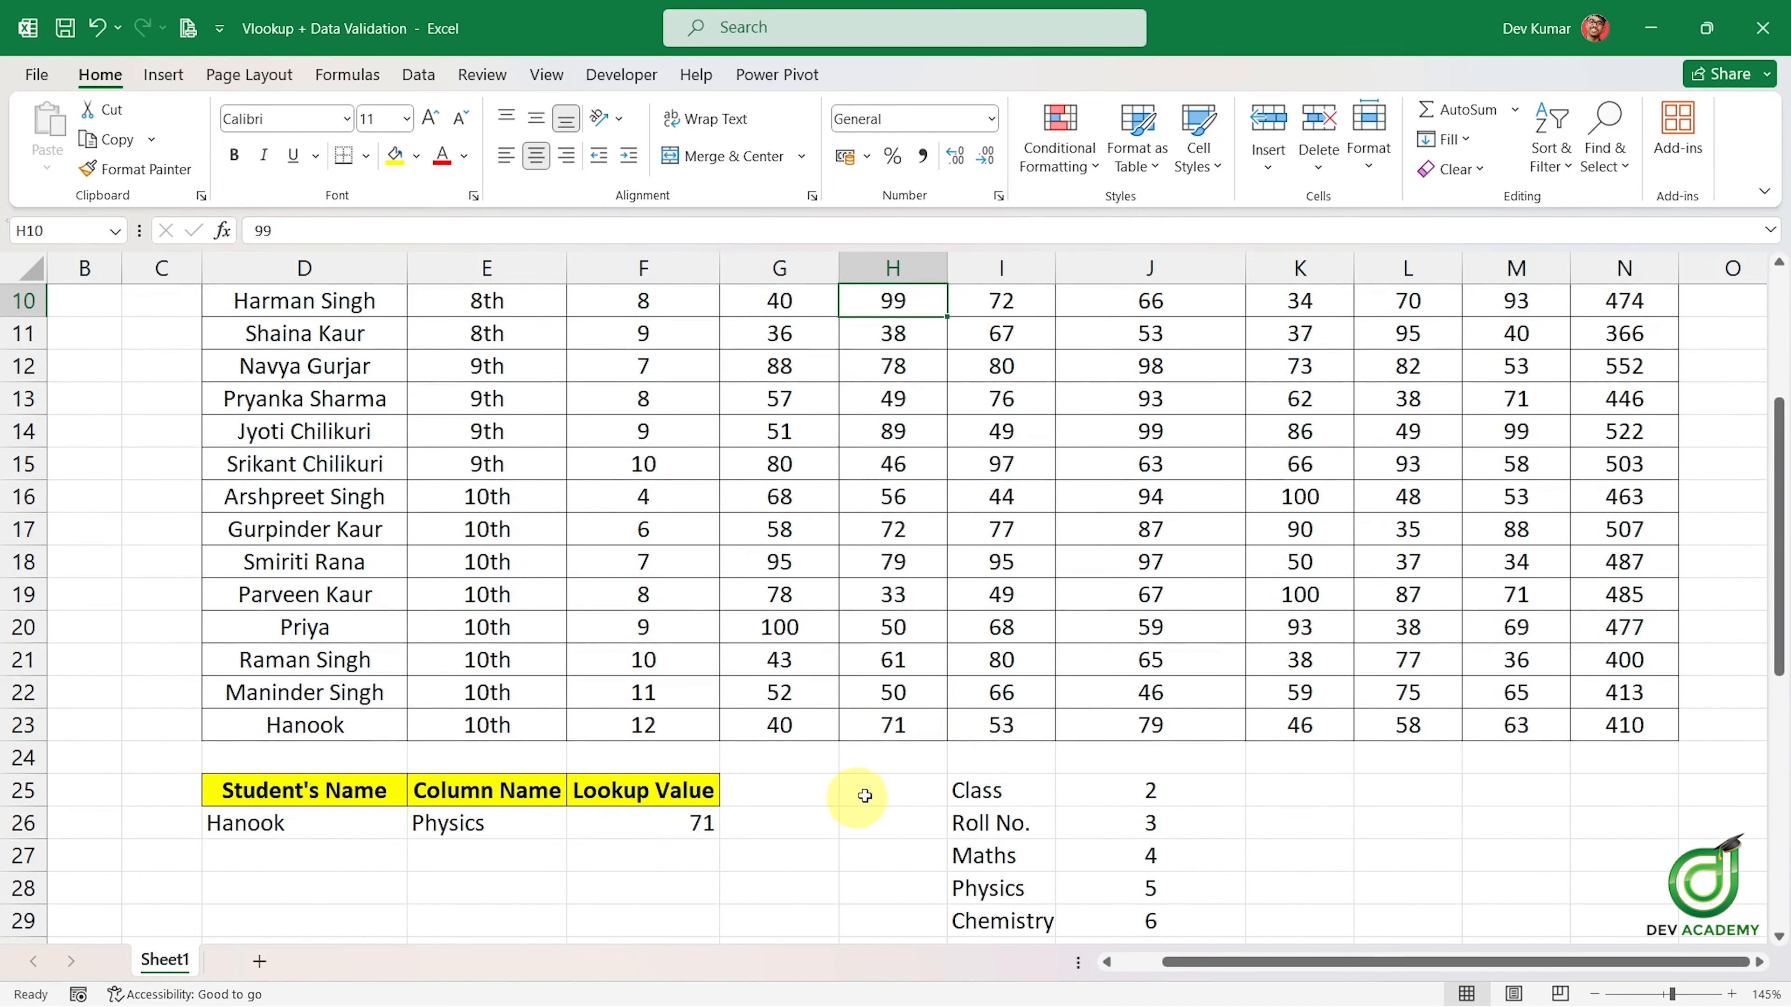
scroll(811, 783, down, 2)
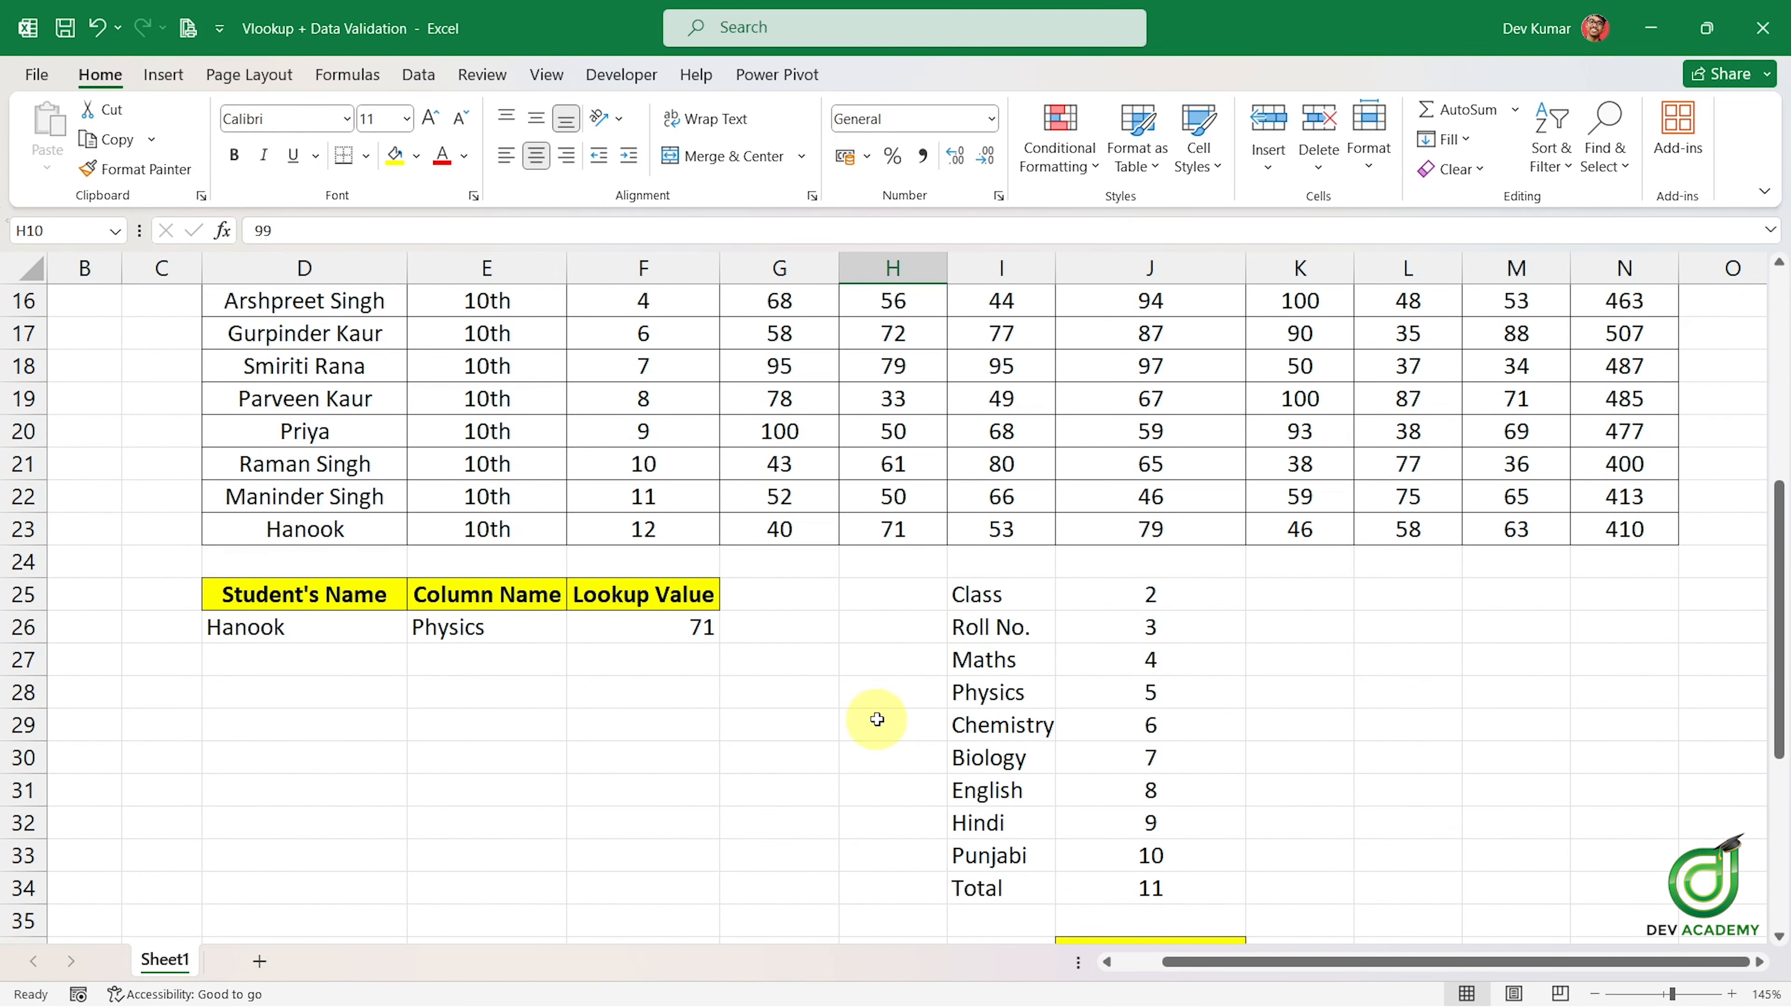
scroll(876, 720, up, 2)
scroll(885, 670, up, 2)
scroll(888, 700, down, 1)
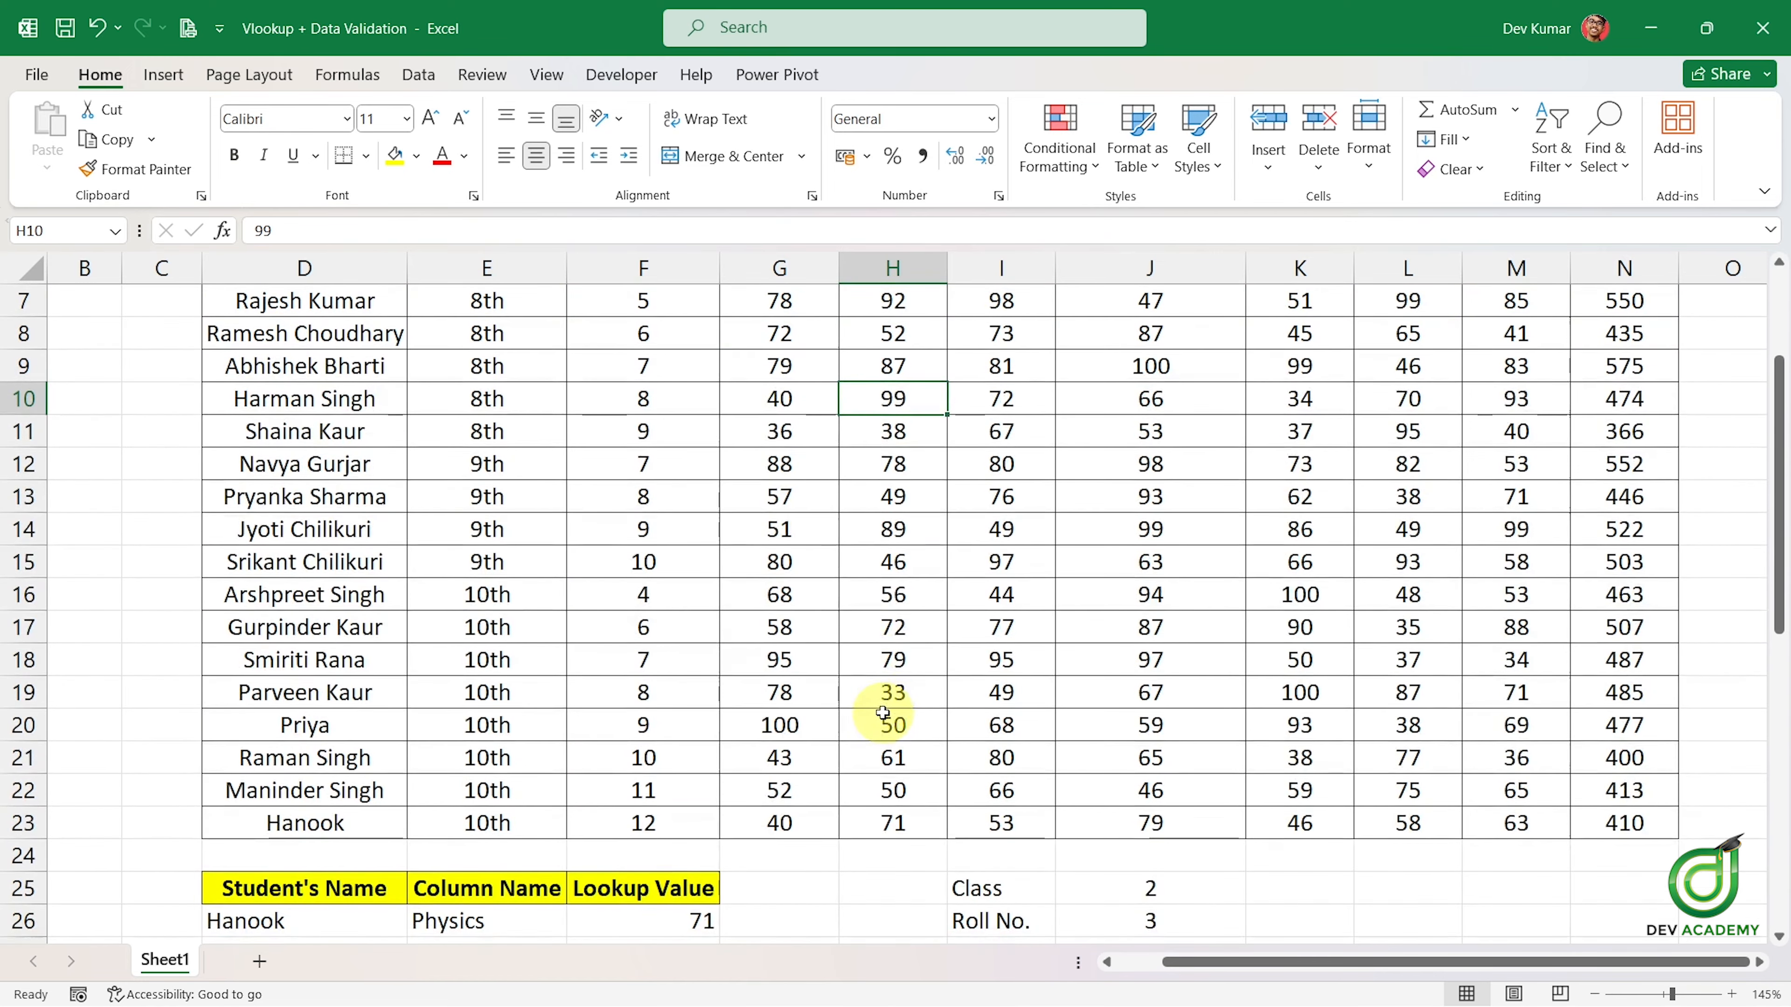
scroll(910, 703, up, 1)
scroll(920, 705, down, 2)
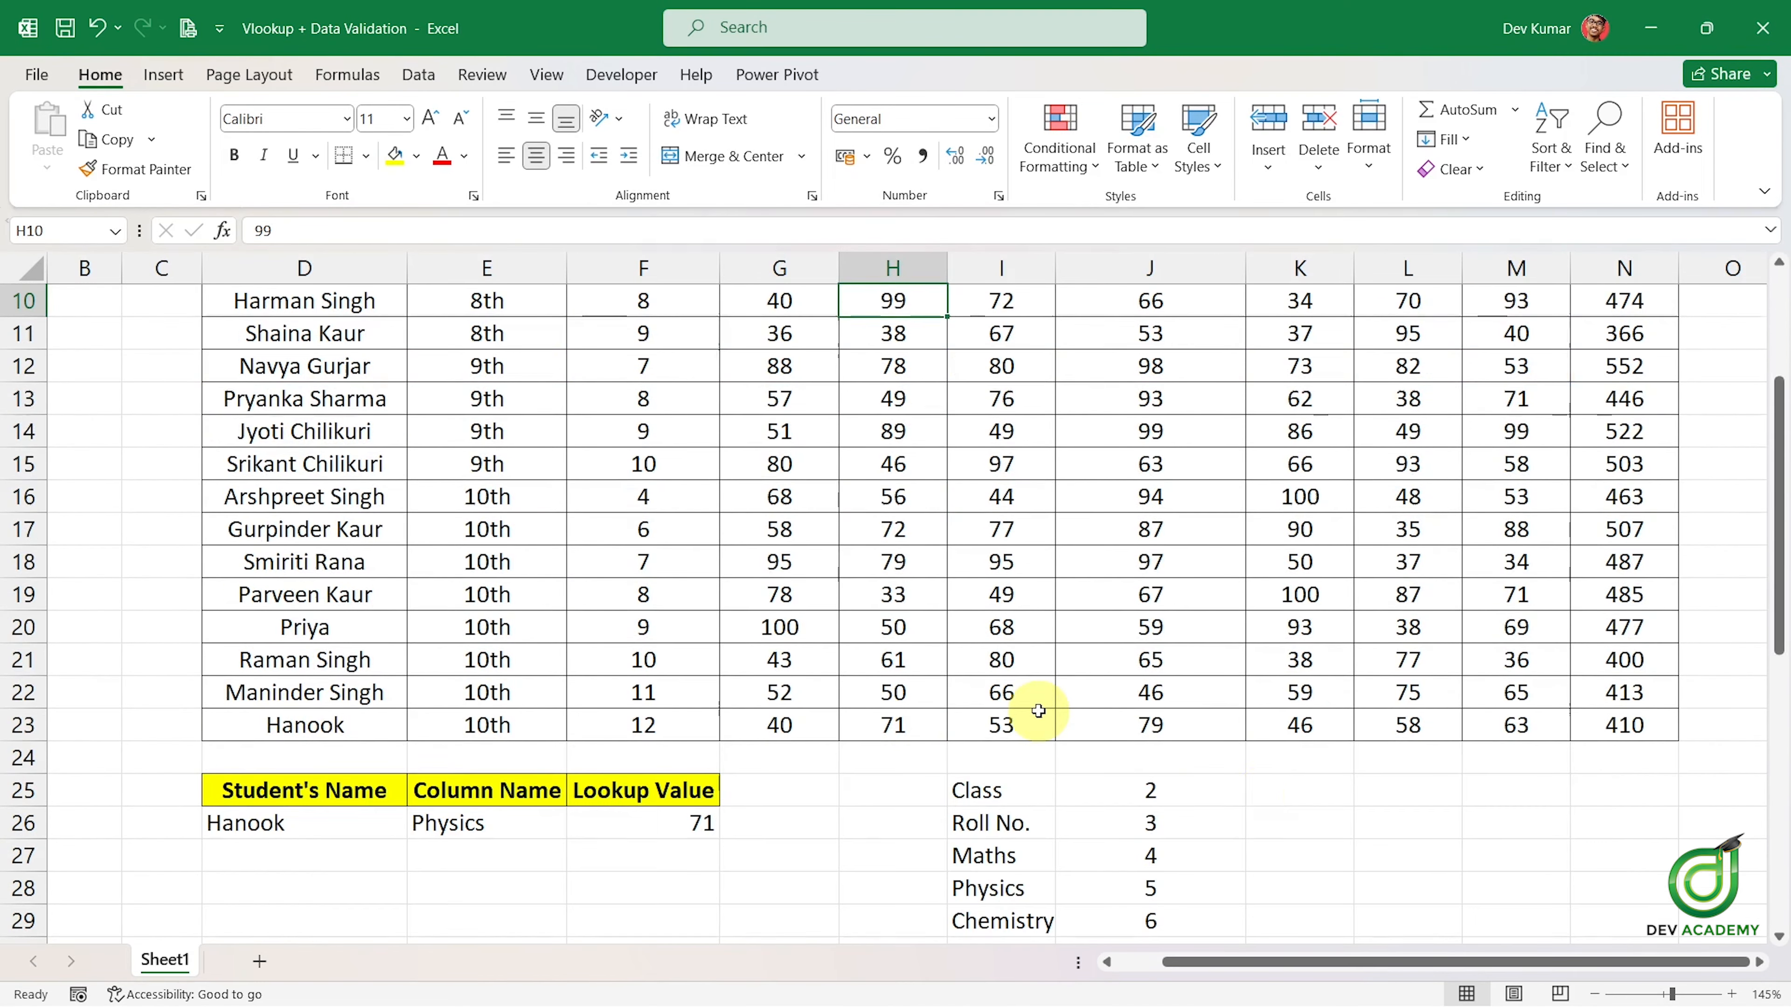
click(1262, 822)
click(1401, 819)
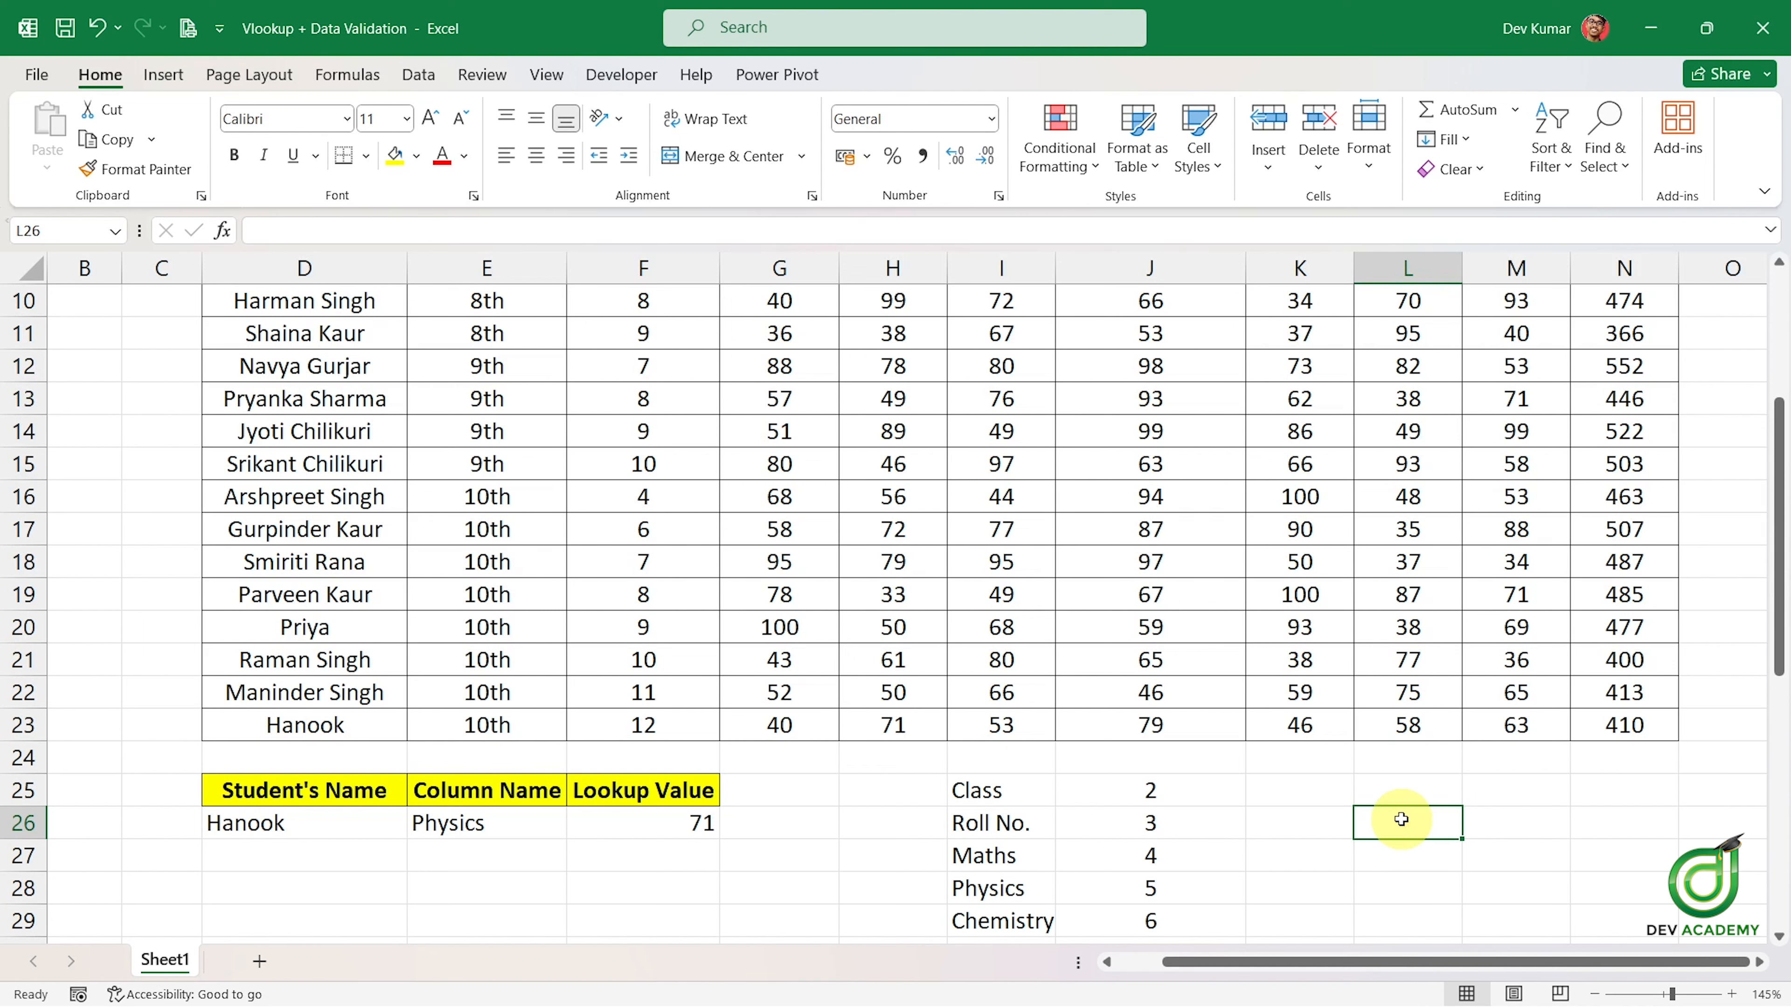
click(1367, 785)
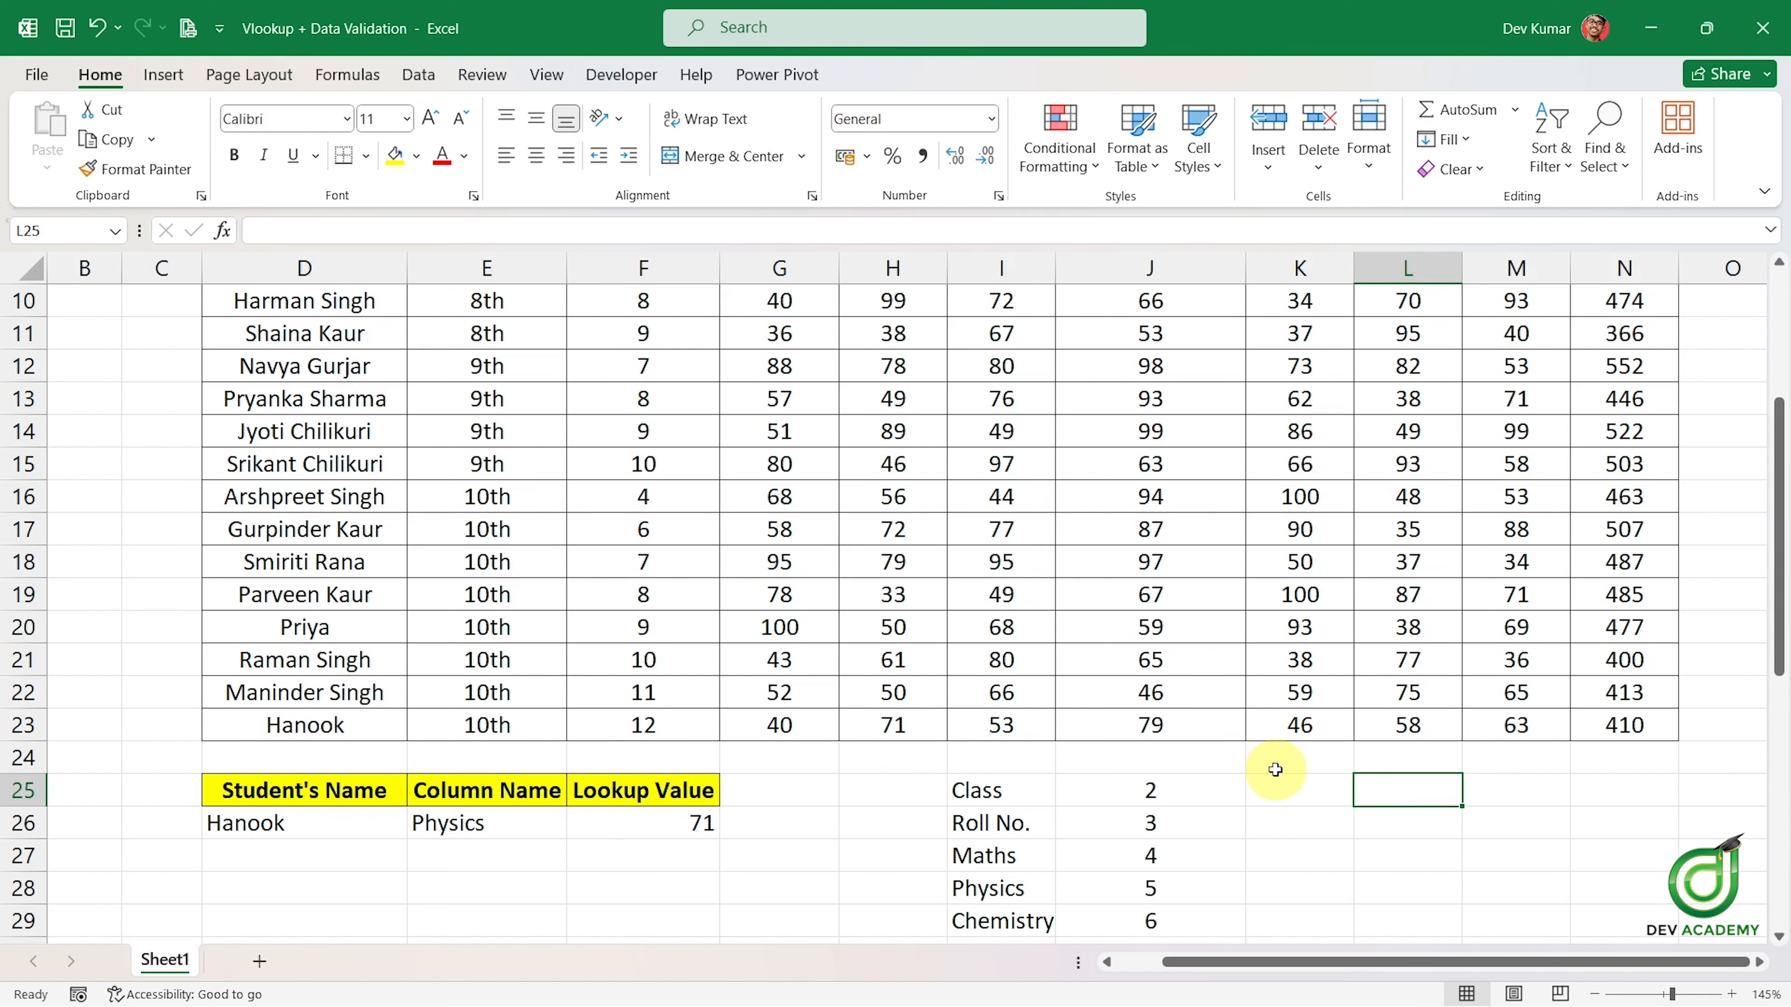
click(840, 782)
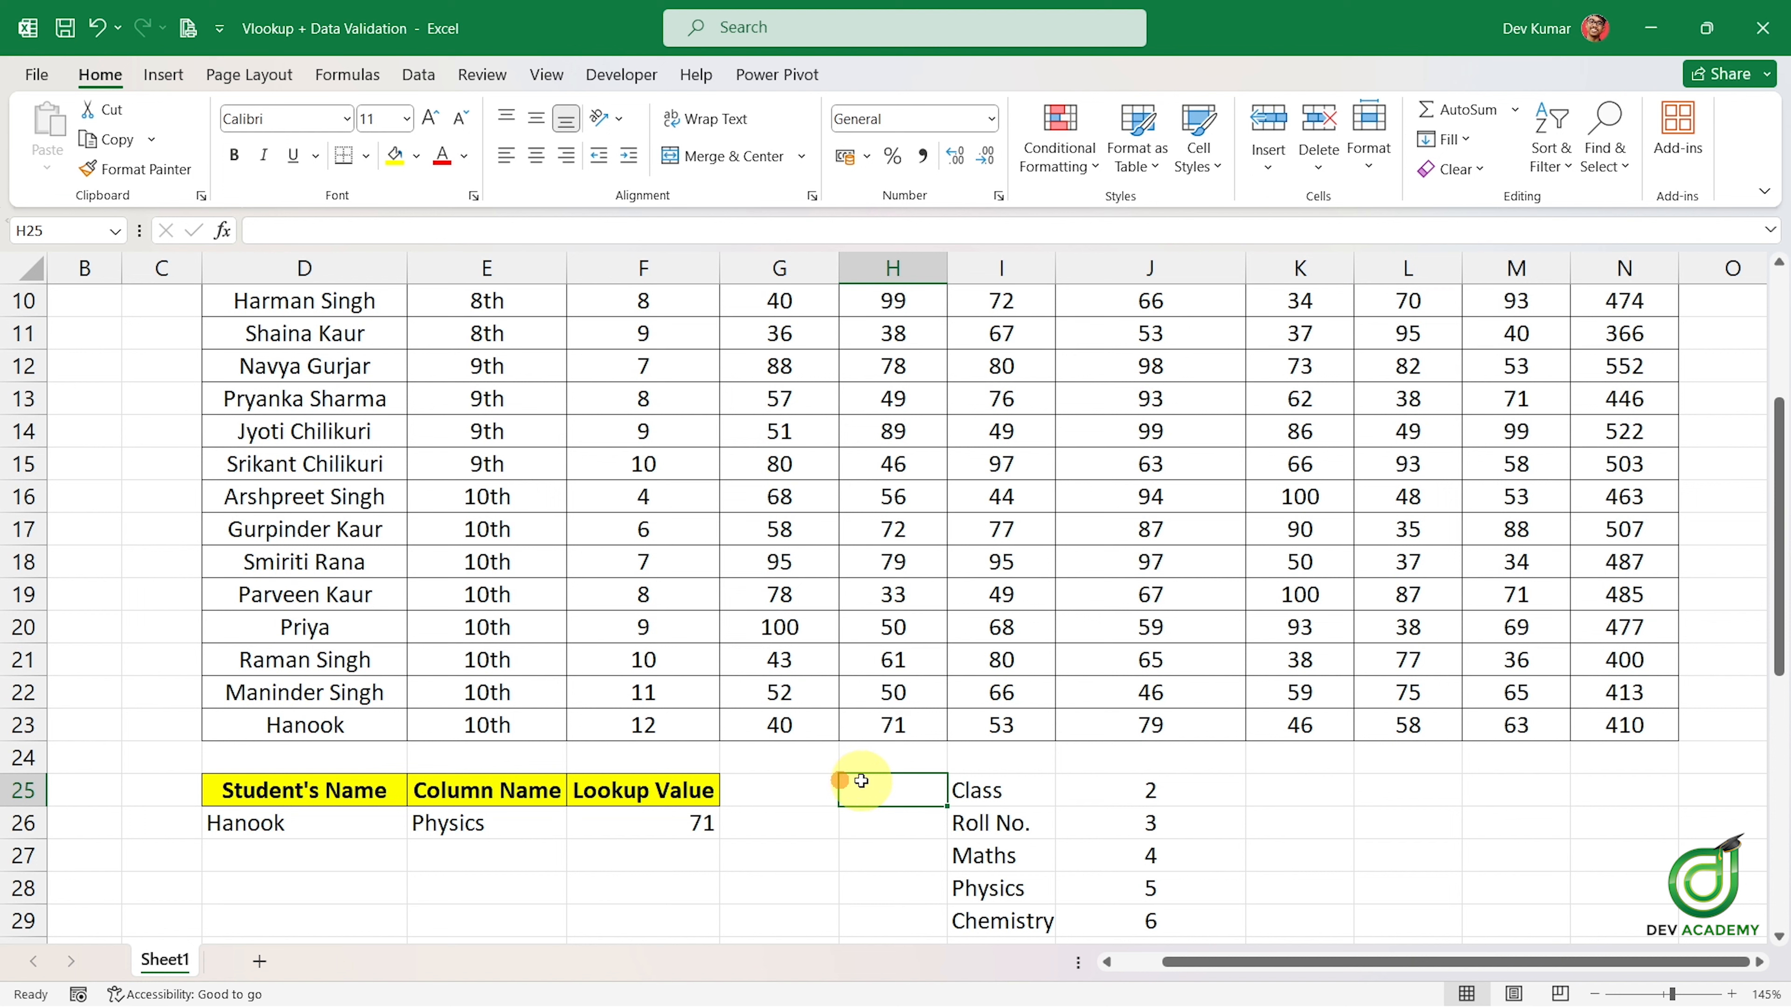
click(785, 790)
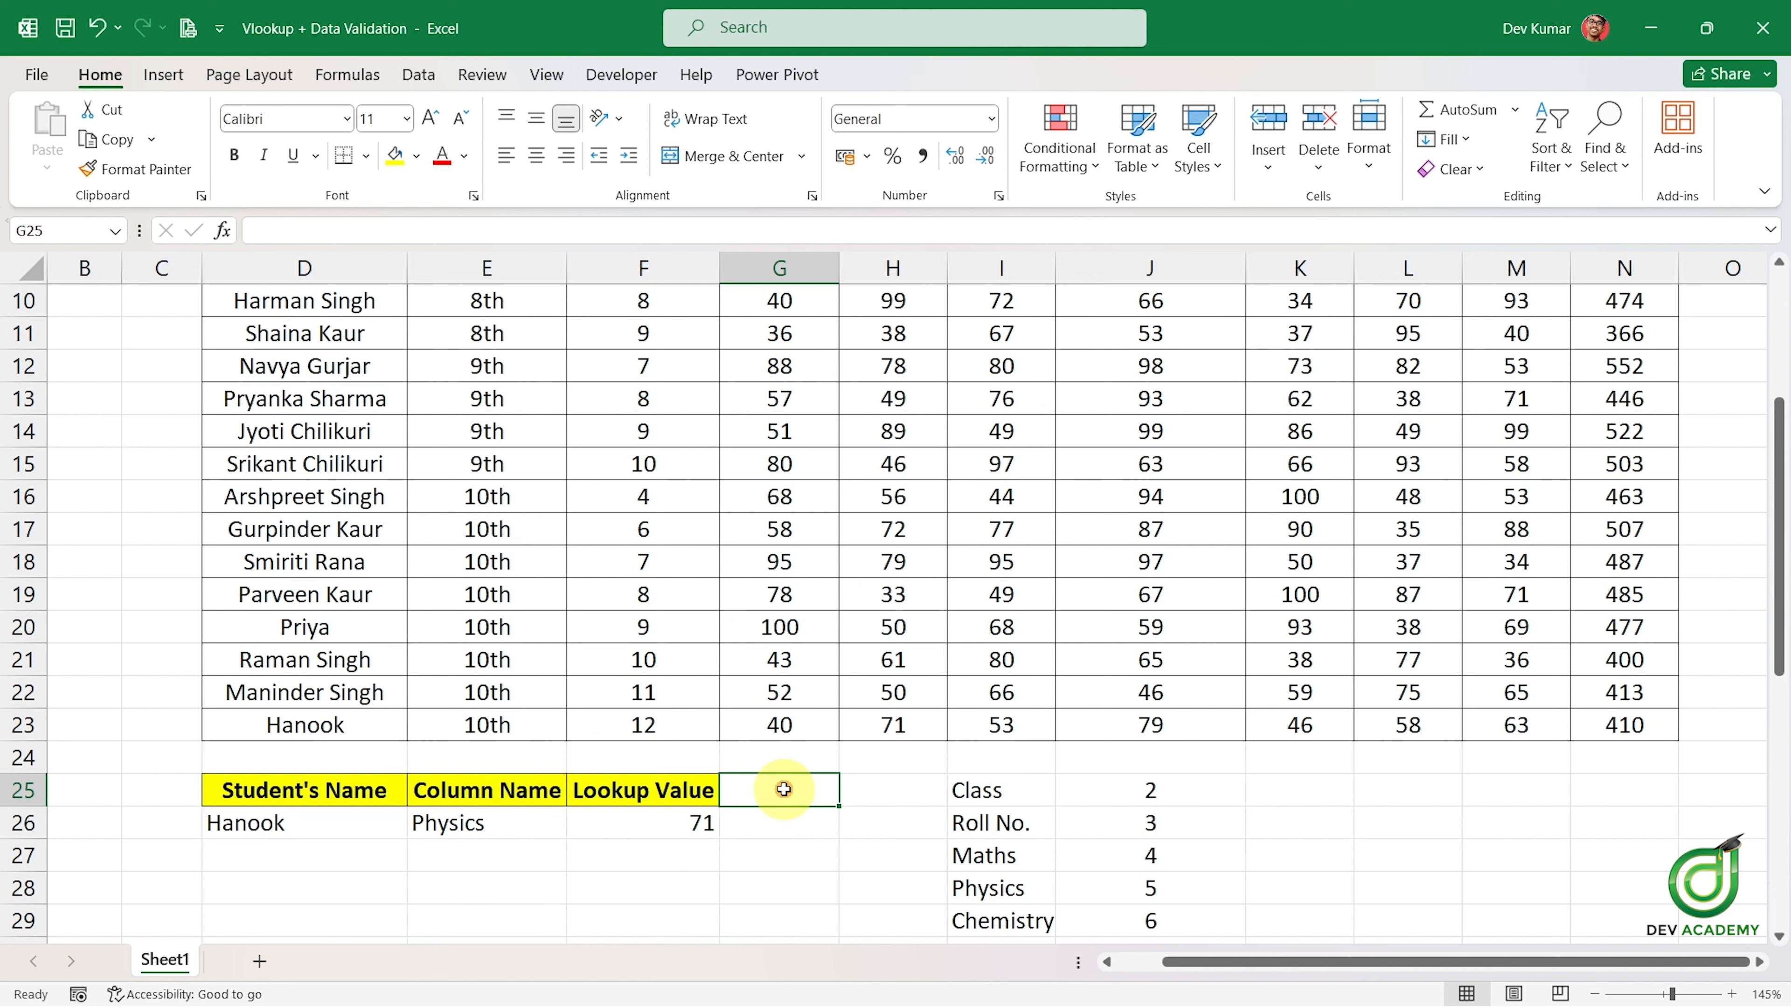